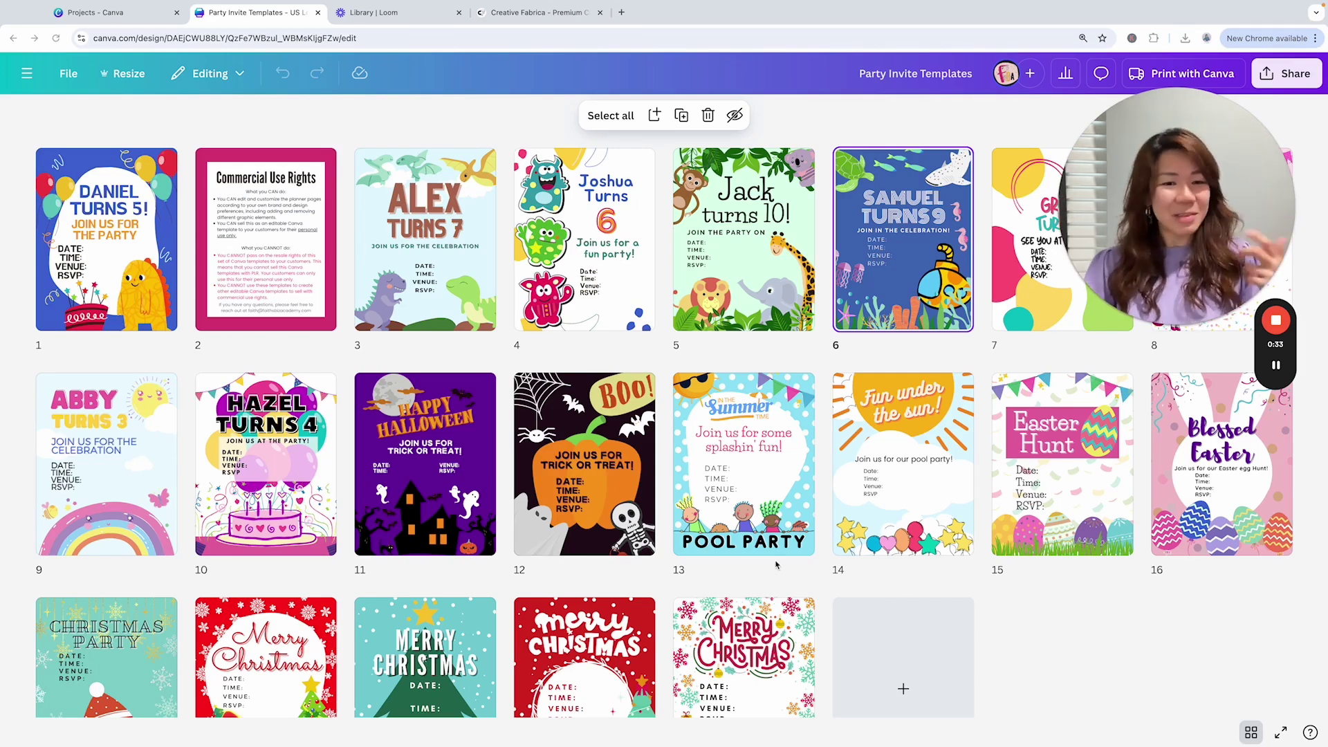
Step: Make an editable copy of the invite templates design
scroll(856, 507, down, 2)
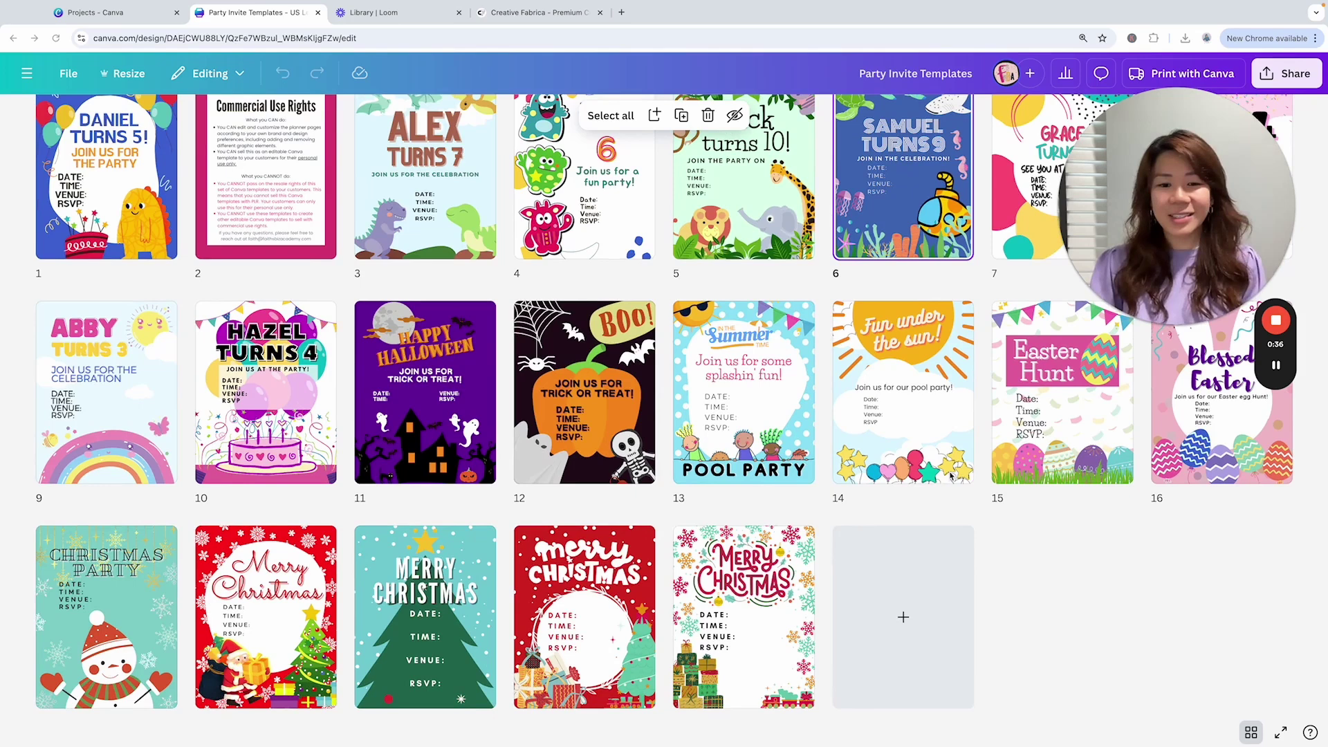
scroll(951, 475, up, 2)
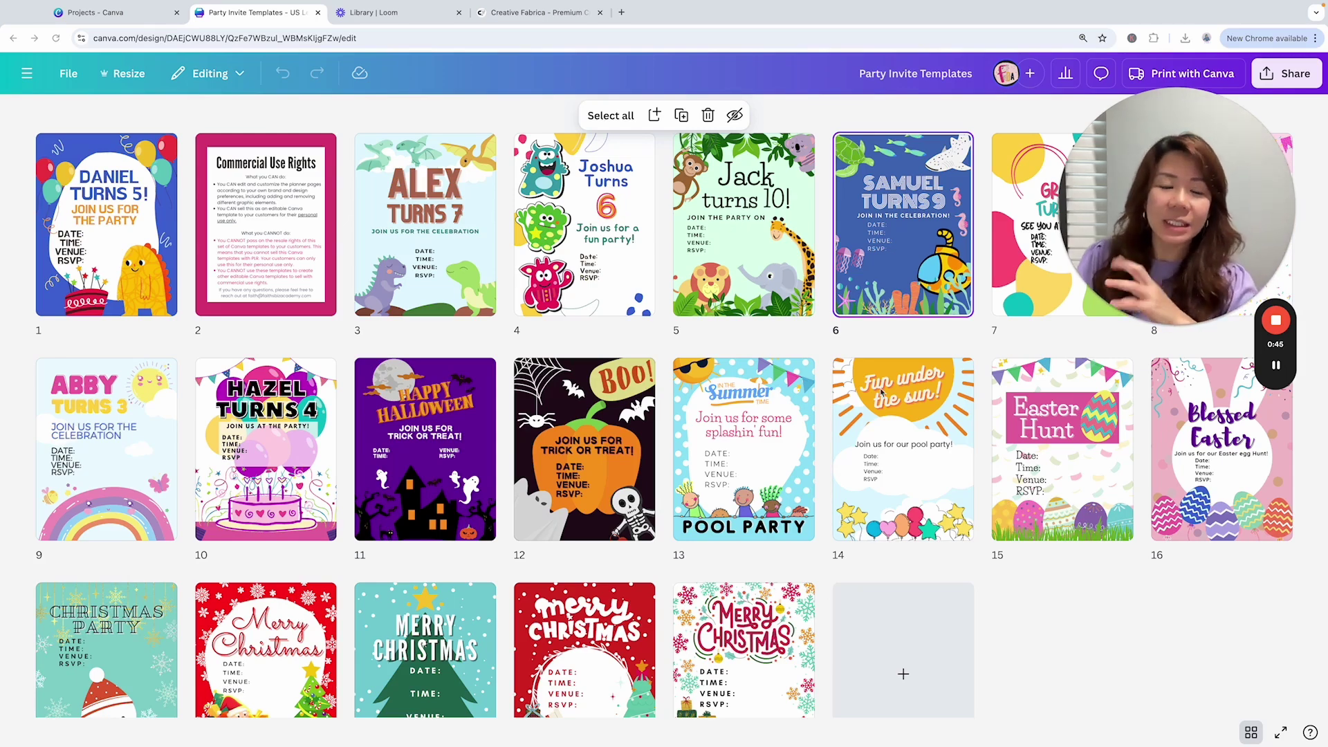
click(68, 75)
click(111, 349)
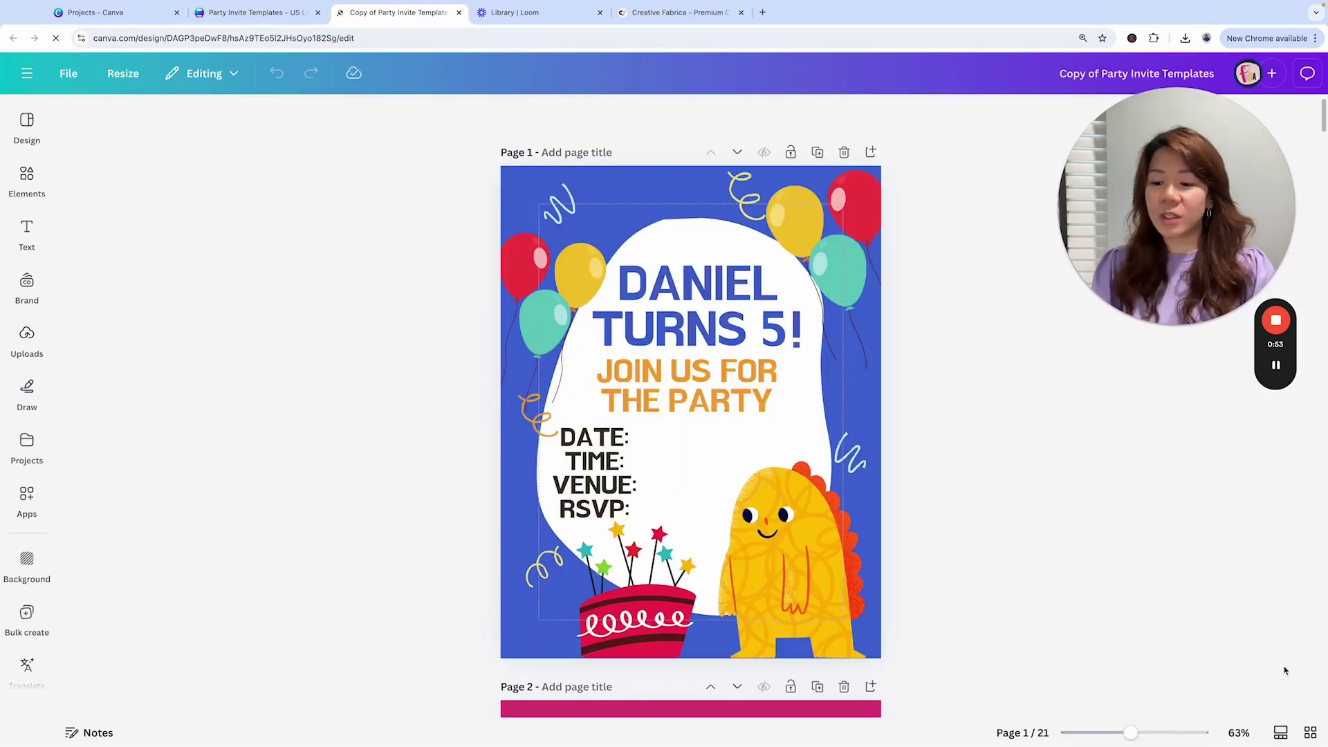
Step: Duplicate the Joshua invite page to create page 5
scroll(1200, 623, down, 4)
scroll(1201, 624, down, 18)
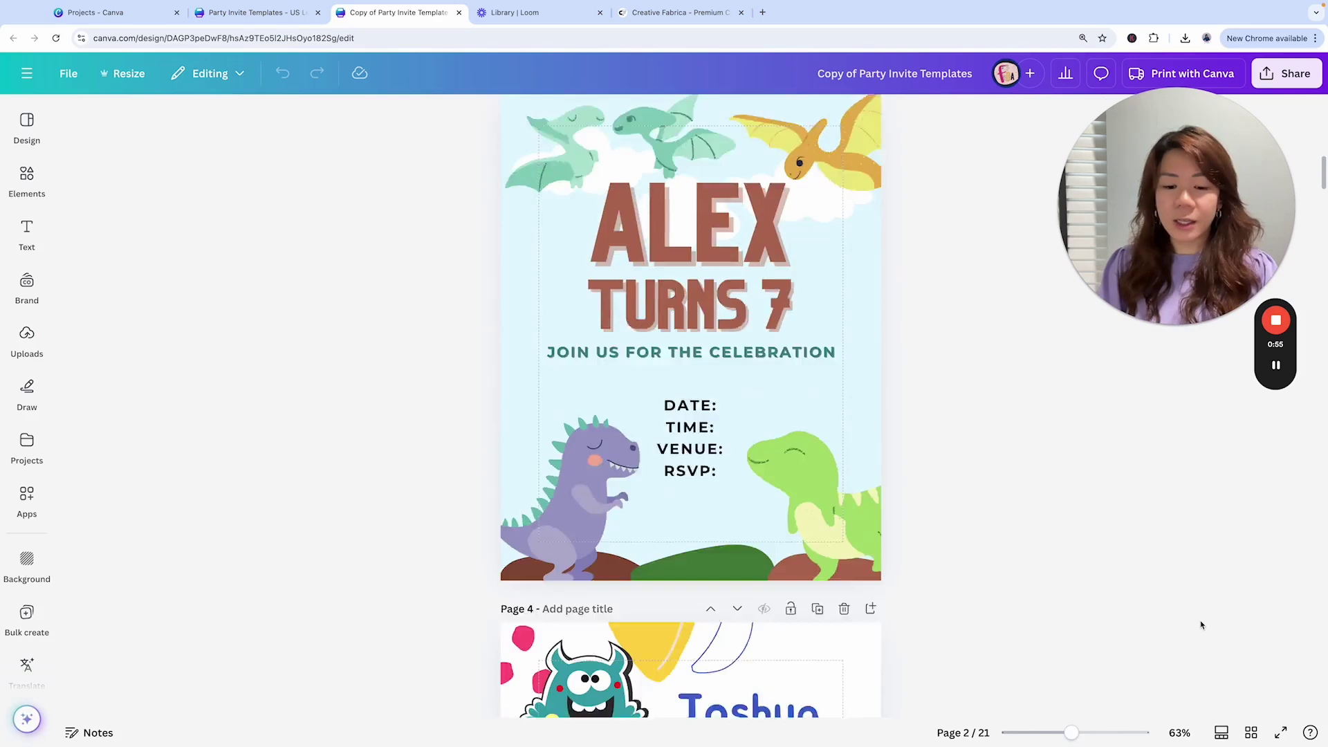
scroll(1200, 624, down, 1)
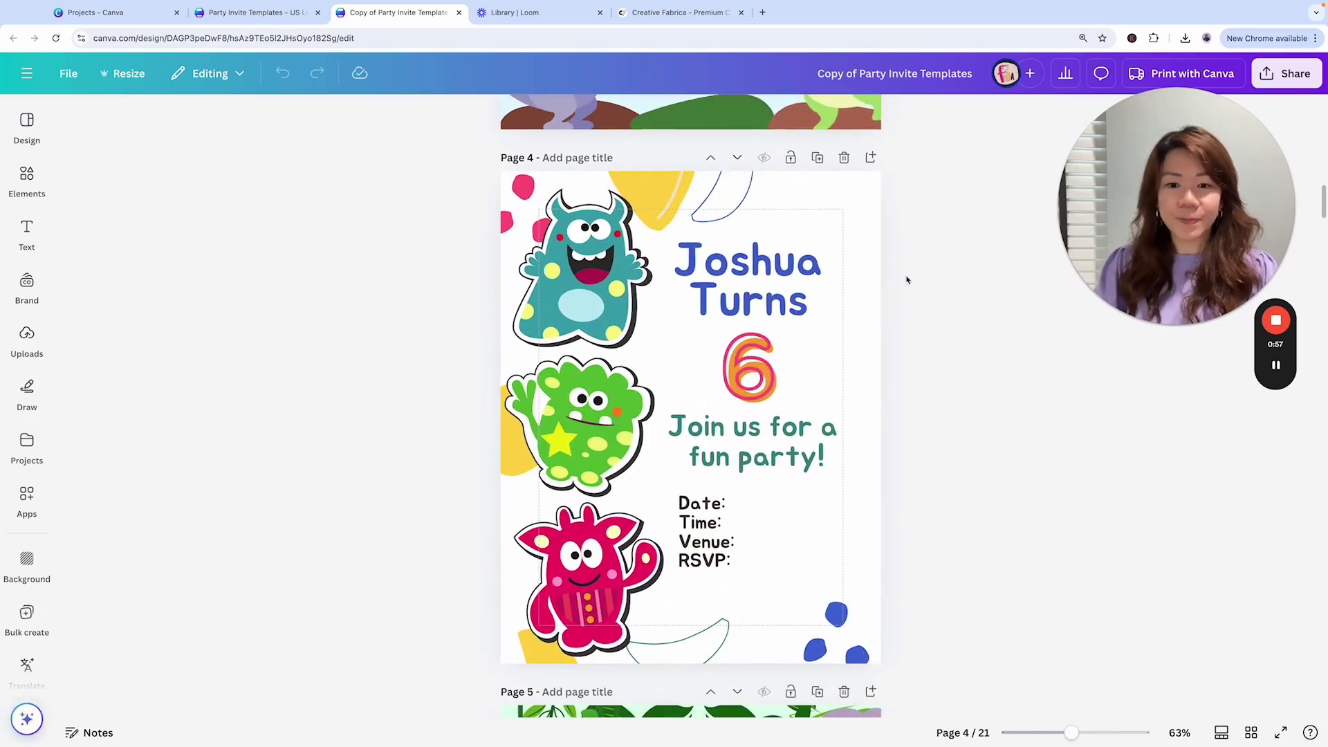
click(819, 158)
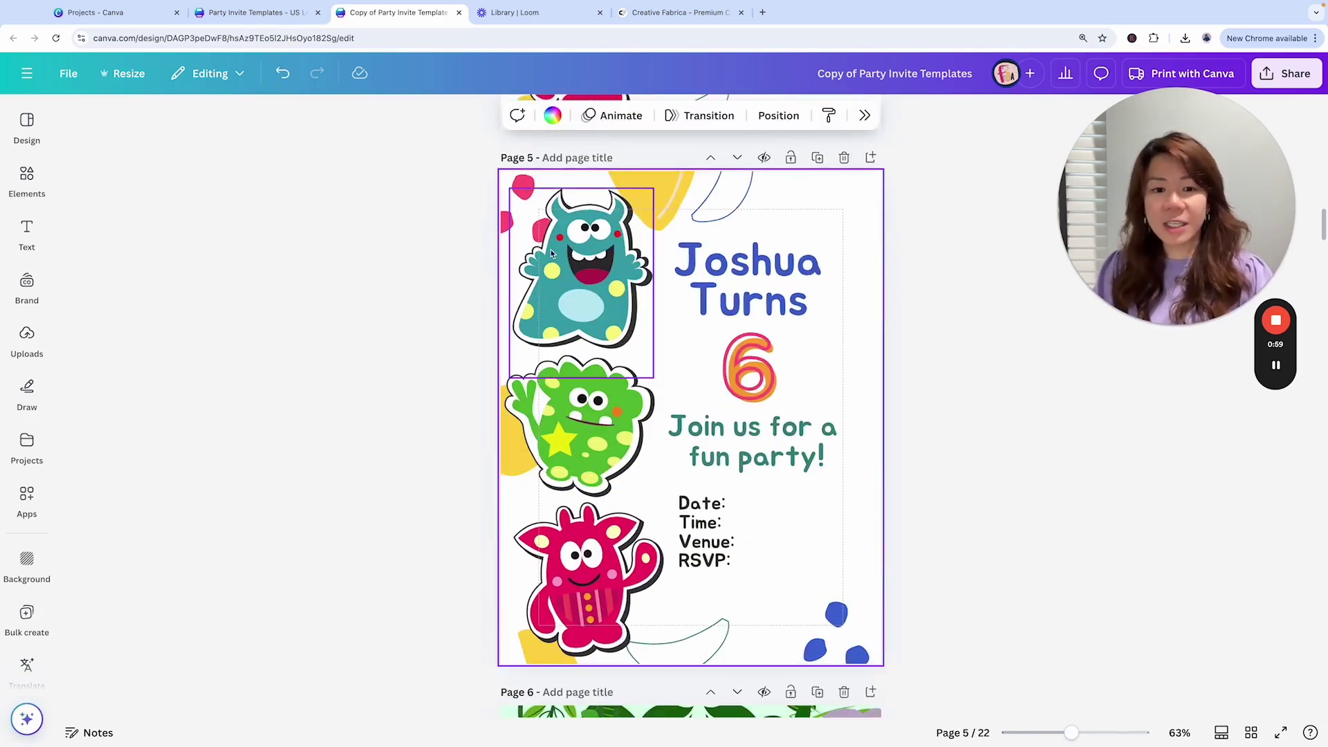
Step: Box-delete the teal and green monsters with nearby shapes, then undo those deletions
drag(394, 196, 562, 292)
key(Delete)
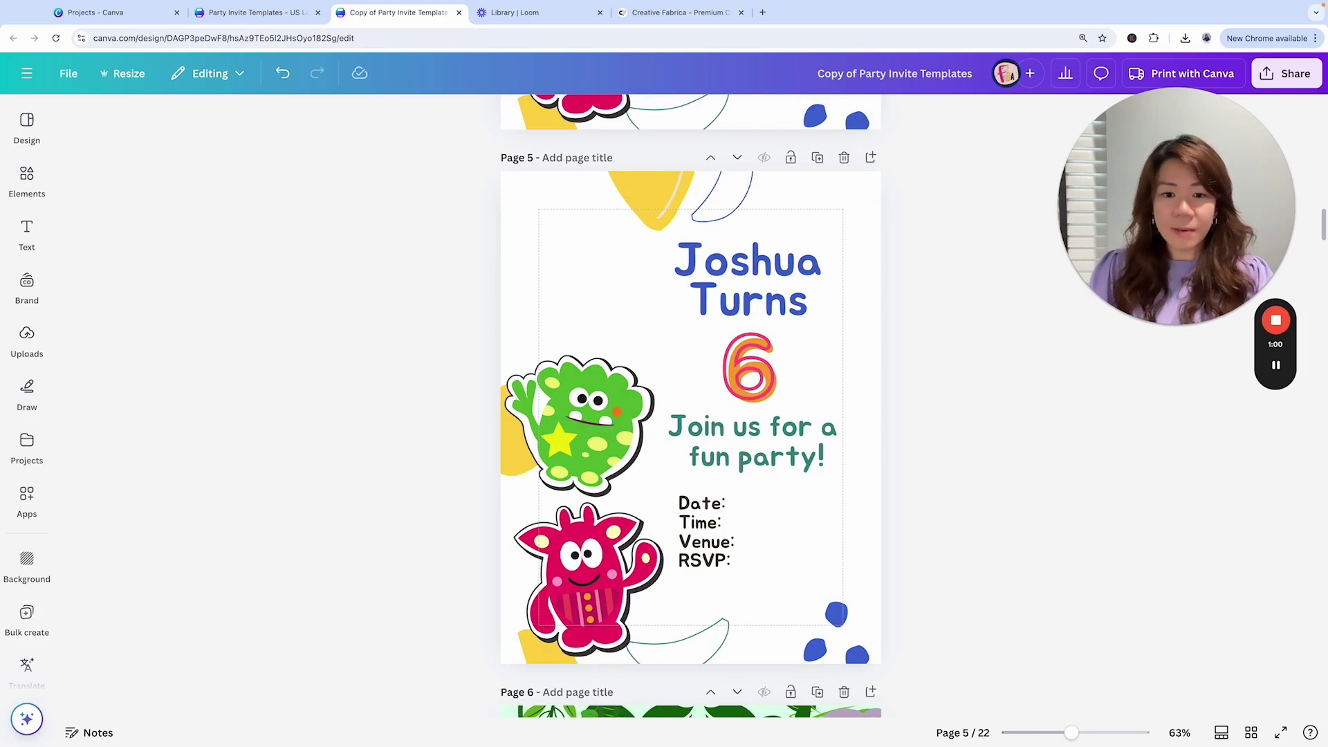
click(710, 192)
key(Delete)
click(619, 203)
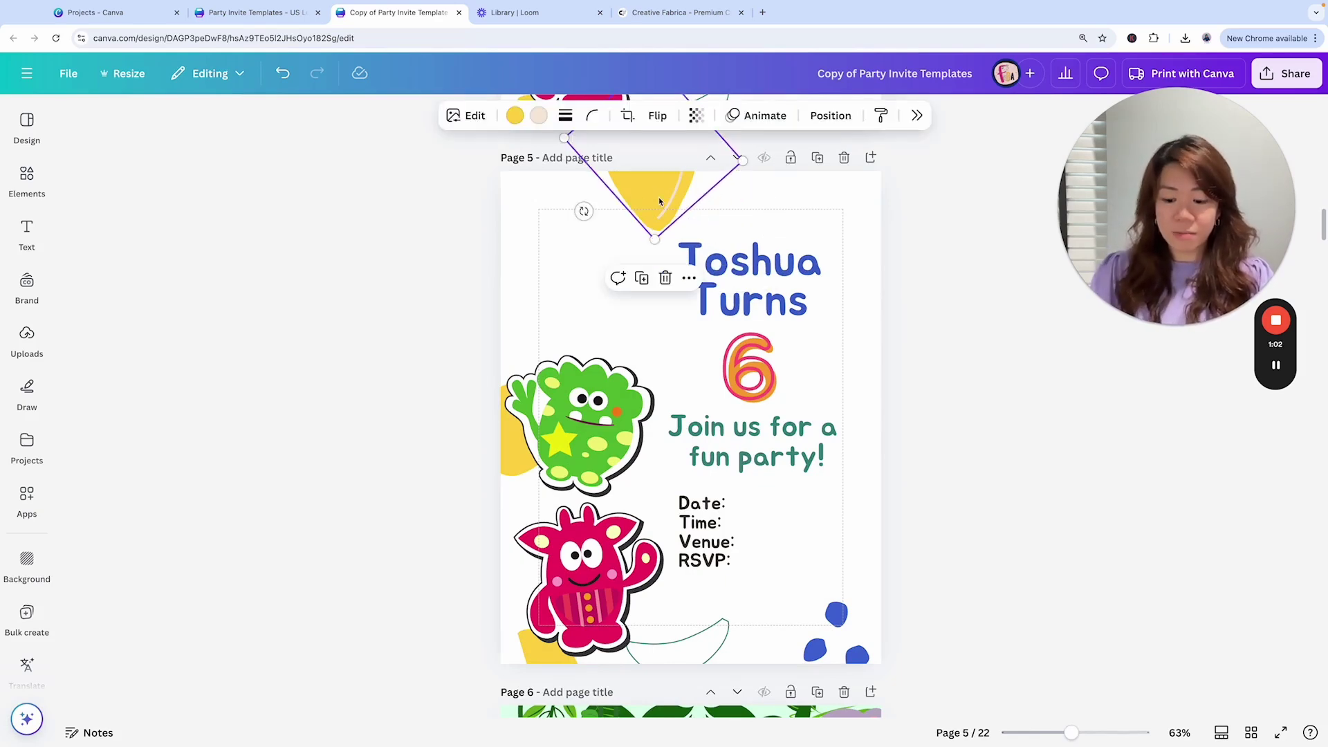
key(Delete)
drag(394, 375, 585, 466)
key(Delete)
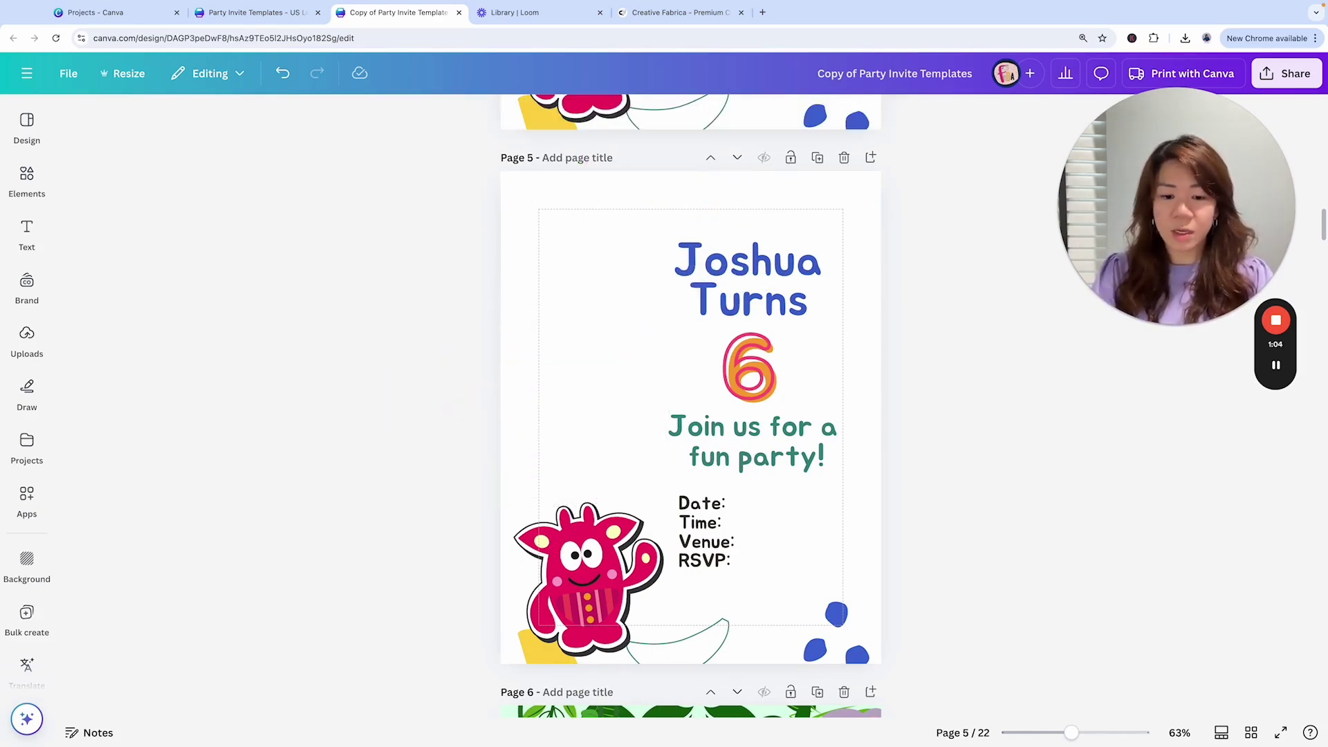
drag(468, 545, 575, 648)
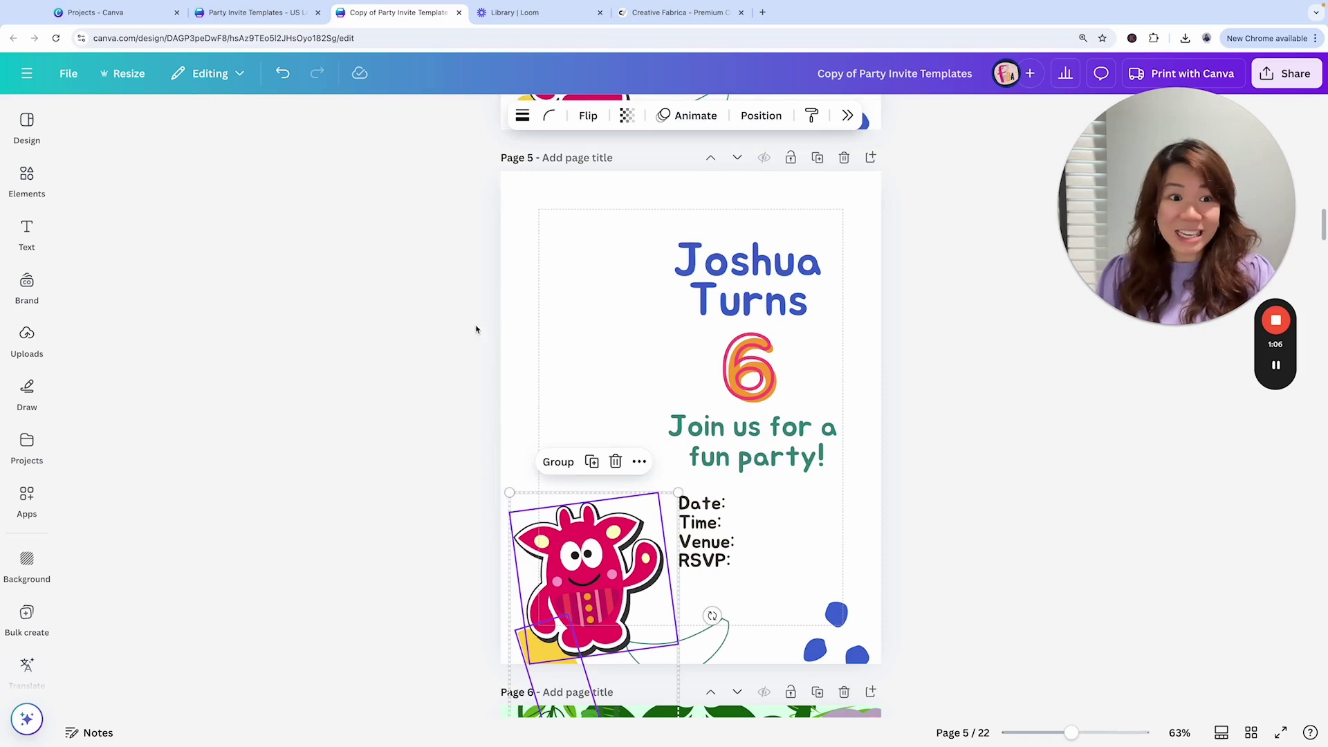
click(284, 75)
click(283, 75)
click(284, 75)
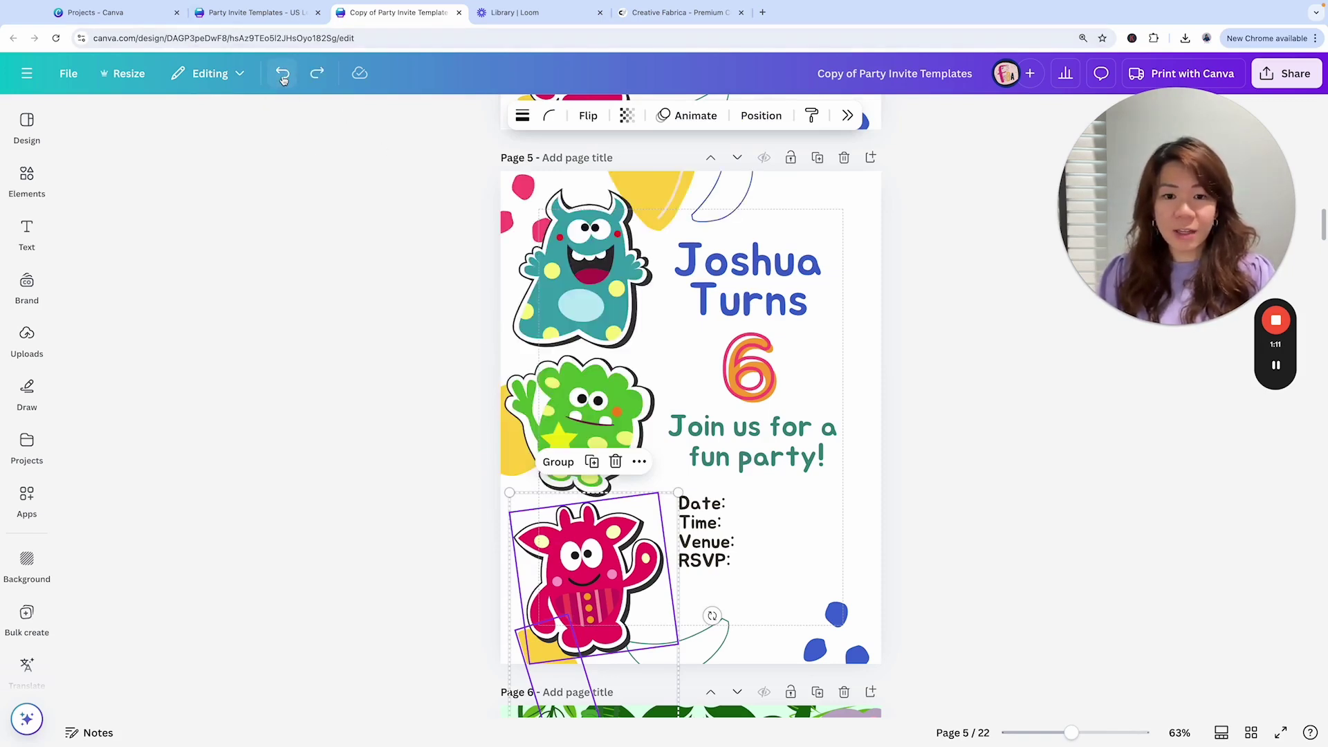
Step: Delete the teal, green and pink monsters one at a time
click(966, 323)
click(581, 277)
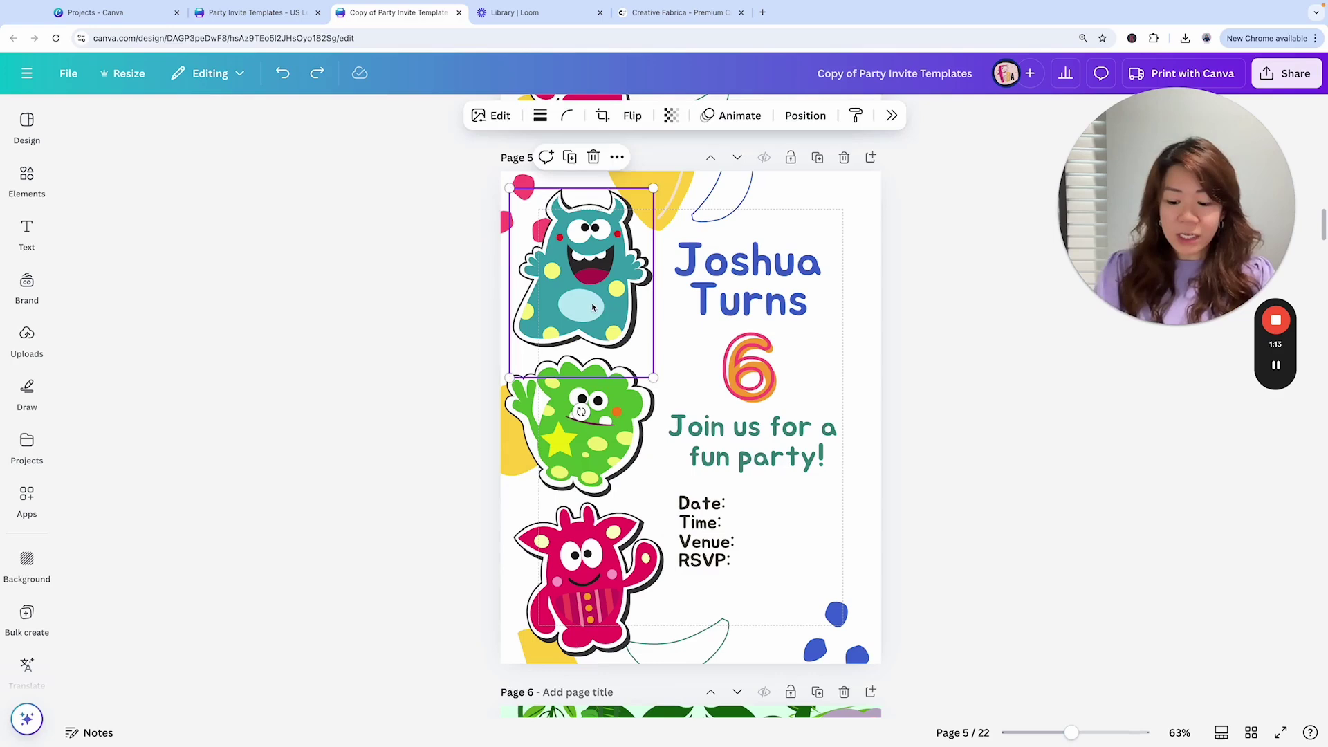
key(Delete)
click(611, 415)
key(Delete)
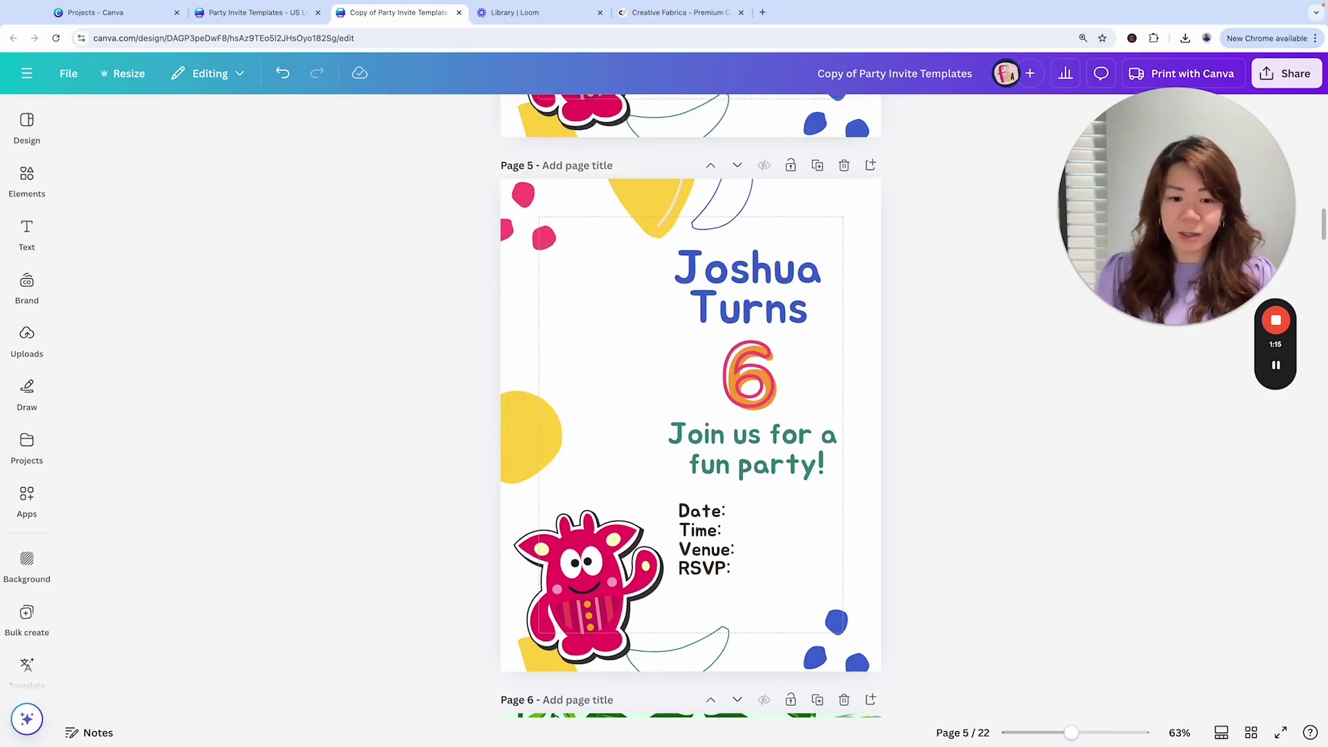
click(601, 539)
key(Delete)
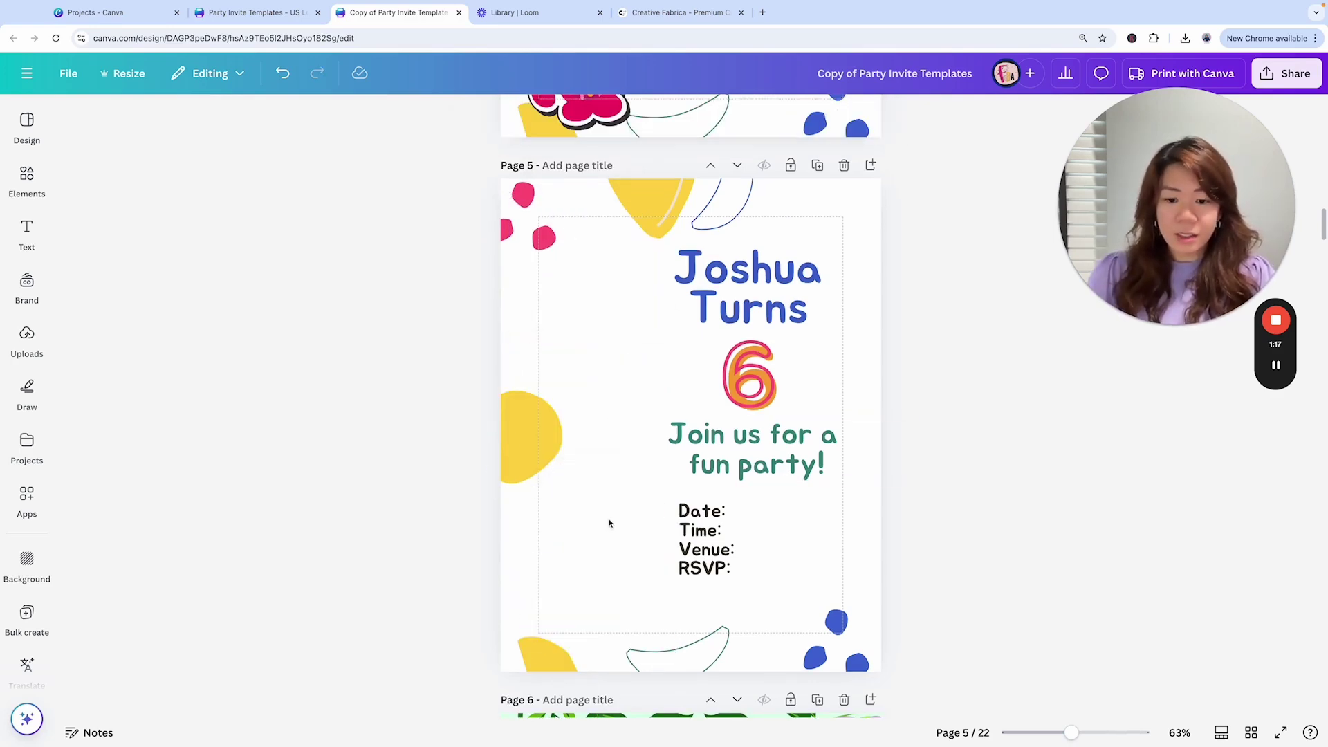
Step: Search Elements for 'cars' graphics, filtered to free results only
click(27, 182)
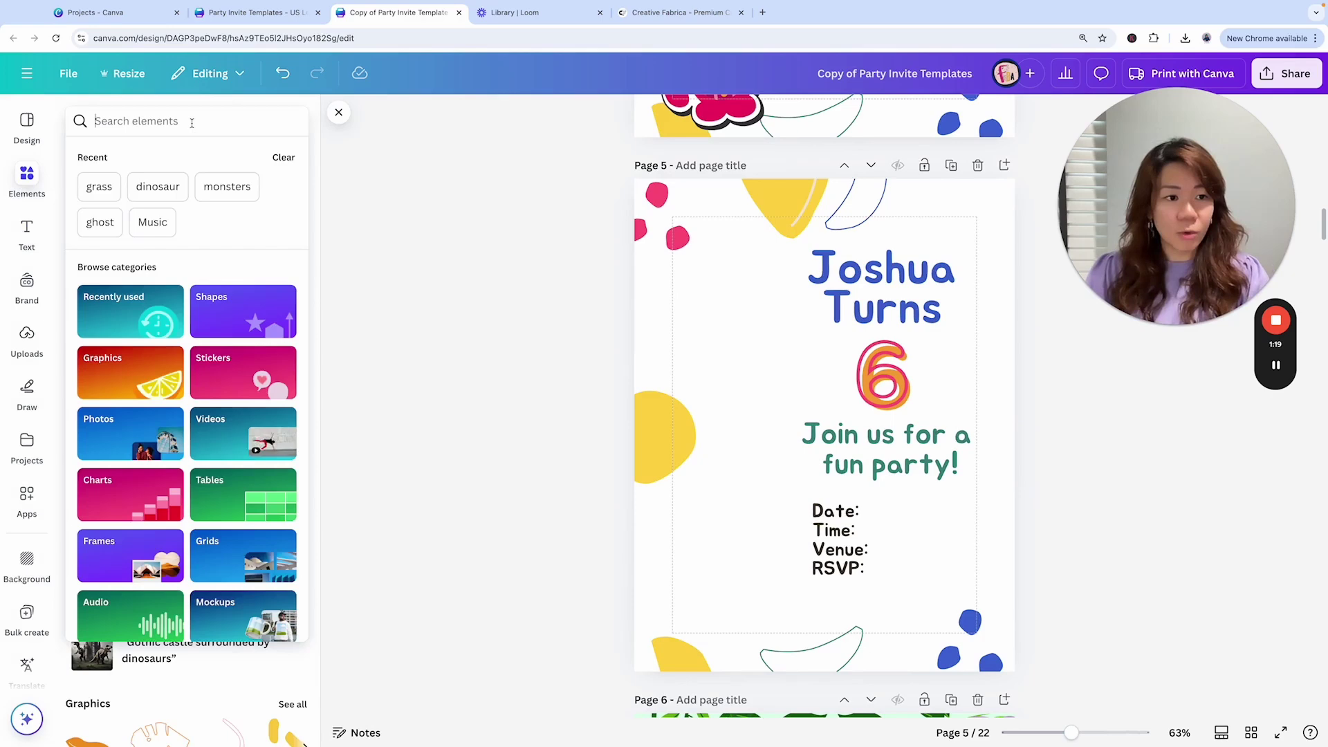
click(192, 122)
text(cars)
key(Return)
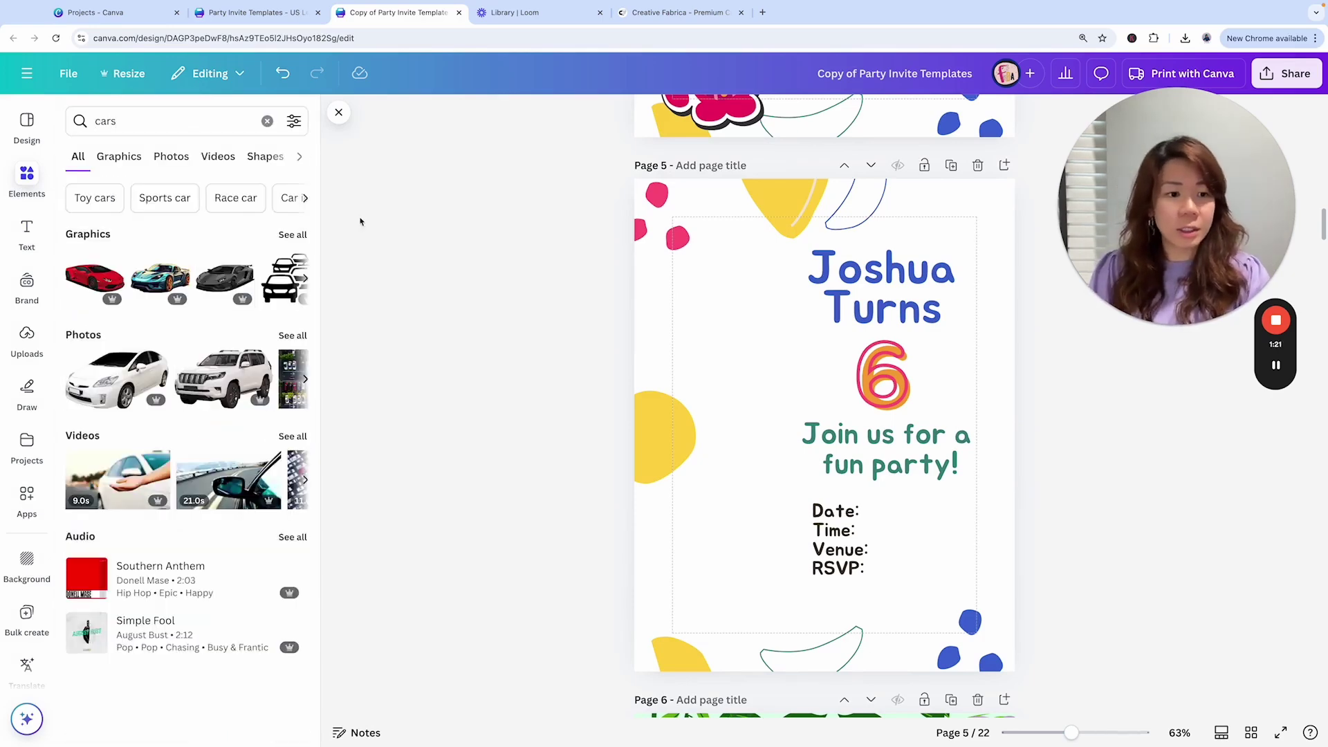
click(119, 157)
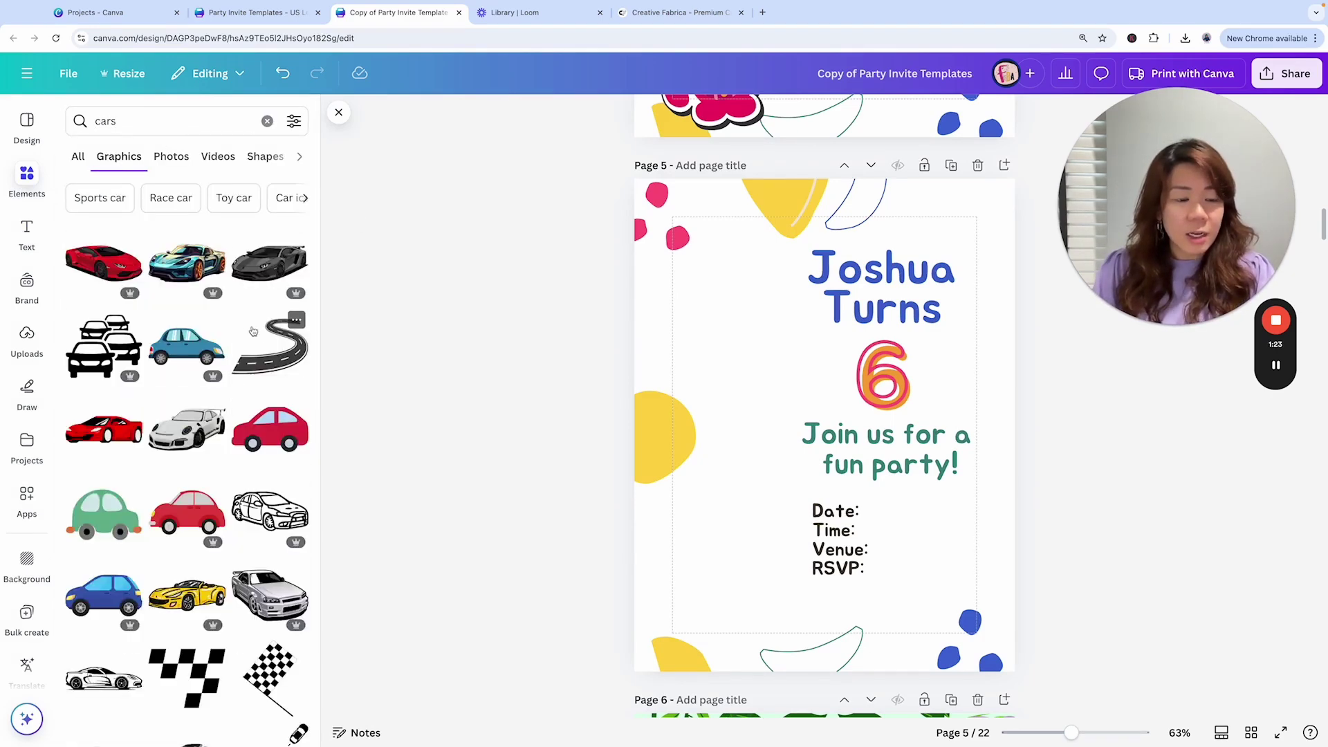
scroll(258, 324, down, 3)
scroll(258, 324, down, 8)
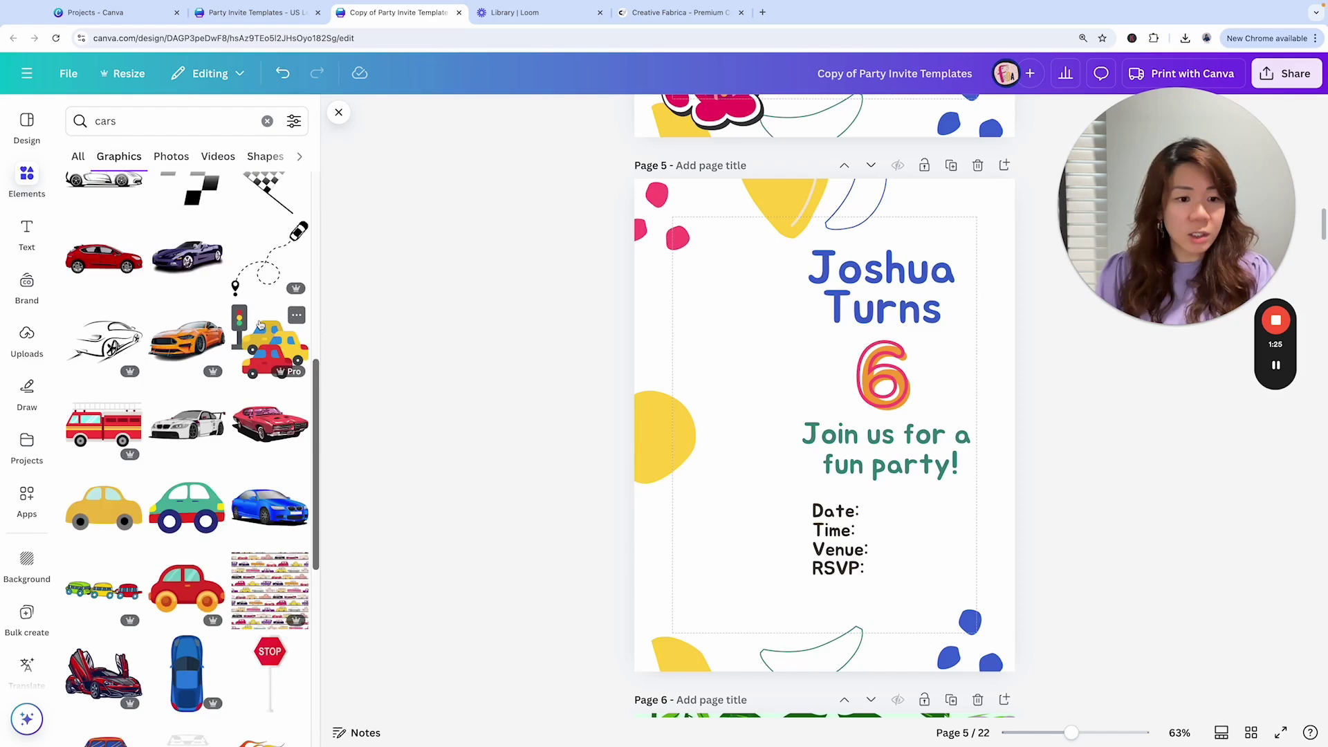
click(294, 121)
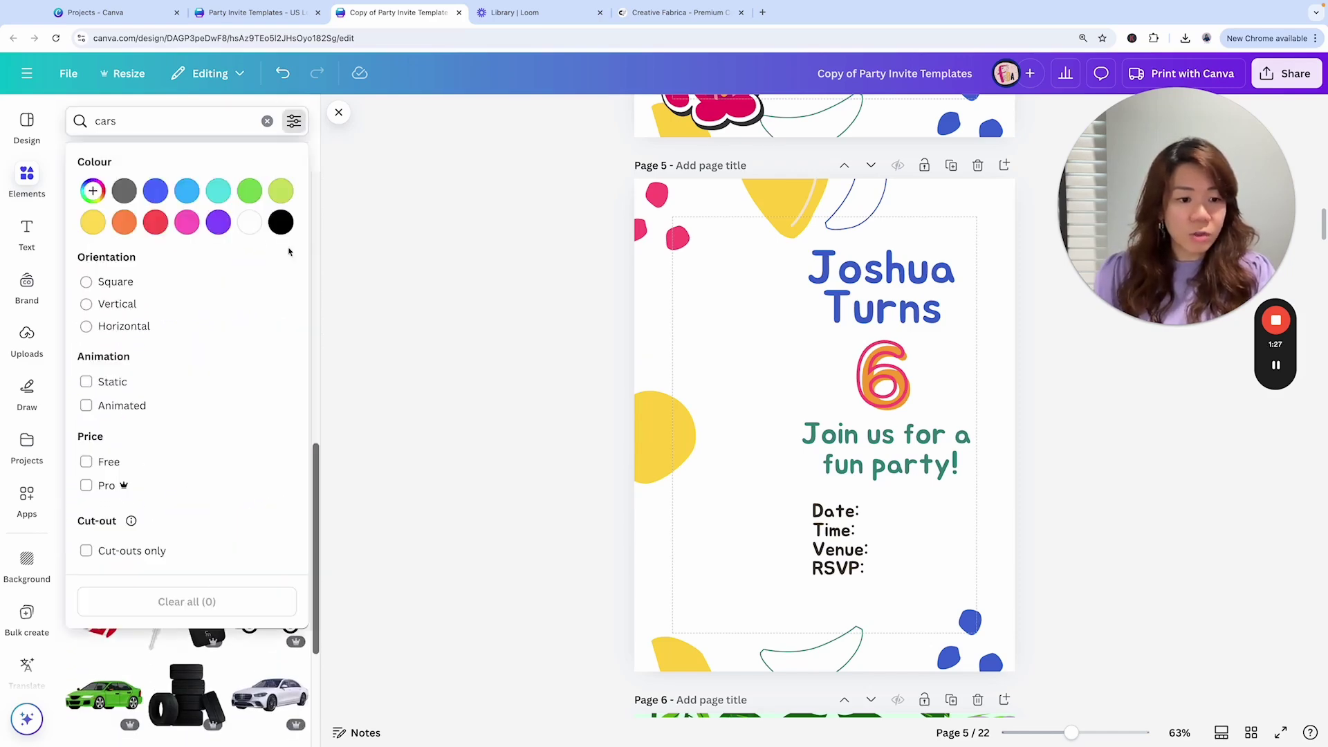
click(87, 462)
click(333, 252)
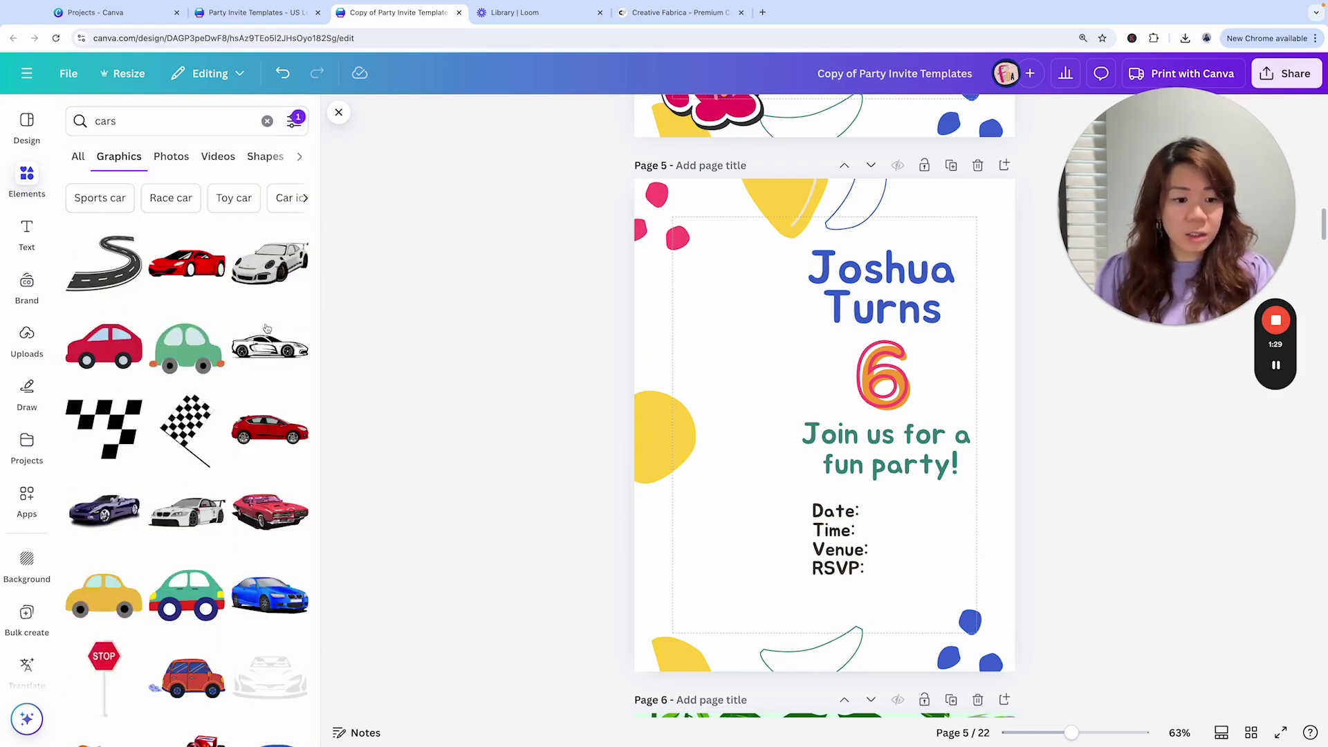
Step: Add the green cartoon car, enlarge it and place it lower-left beside the RSVP lines
click(197, 459)
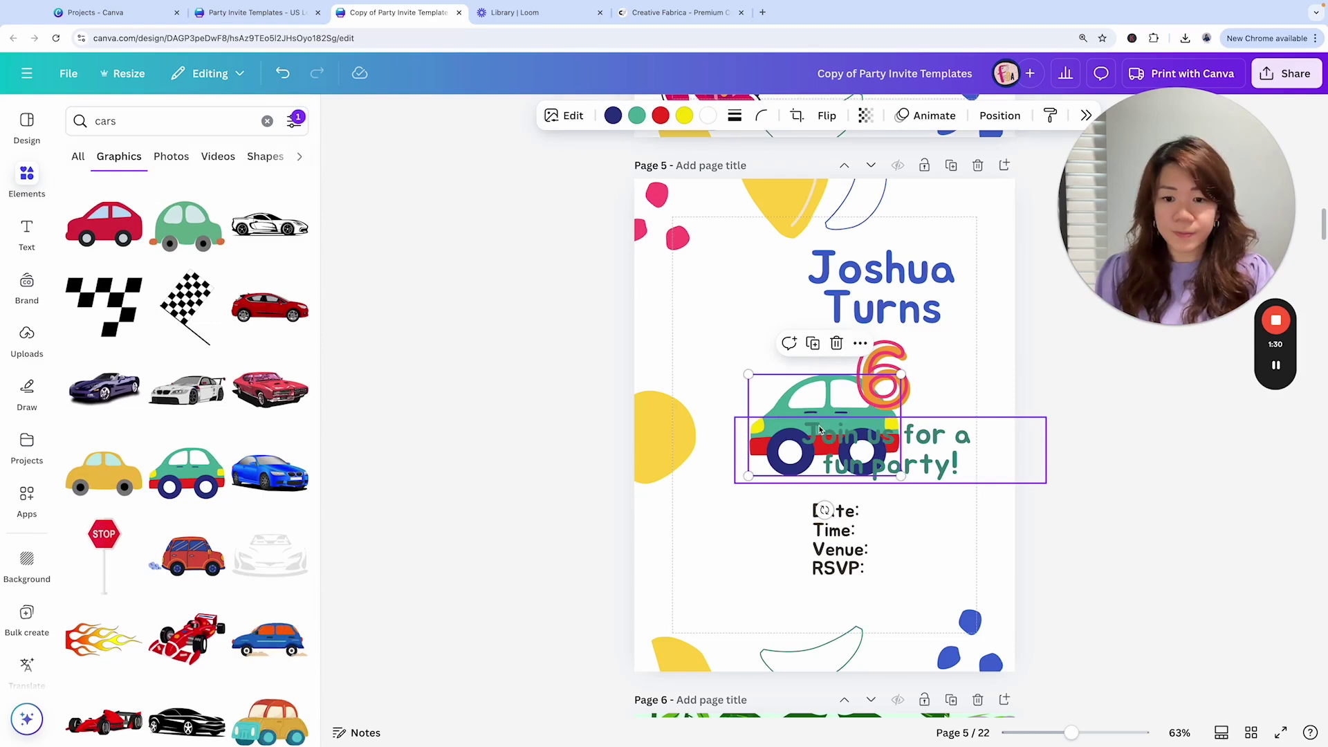
drag(782, 398, 658, 561)
drag(773, 541, 800, 524)
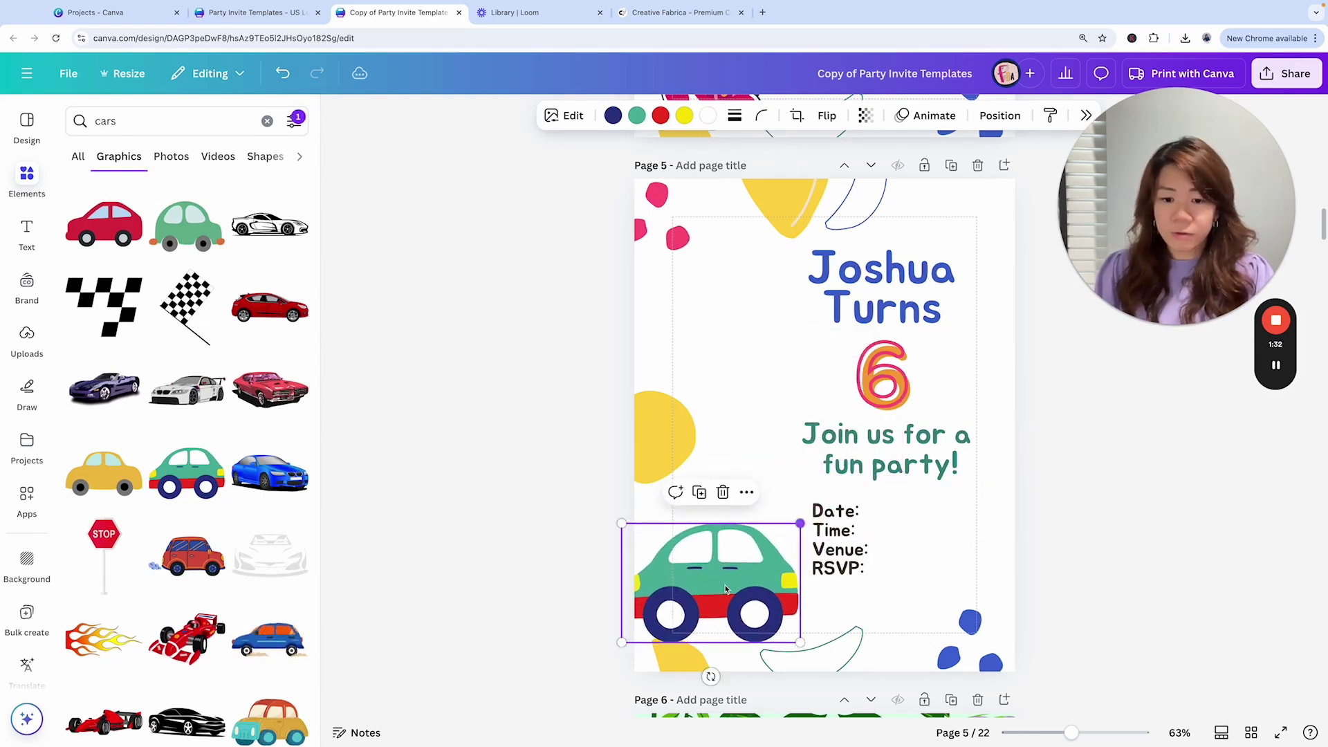
drag(720, 584, 740, 594)
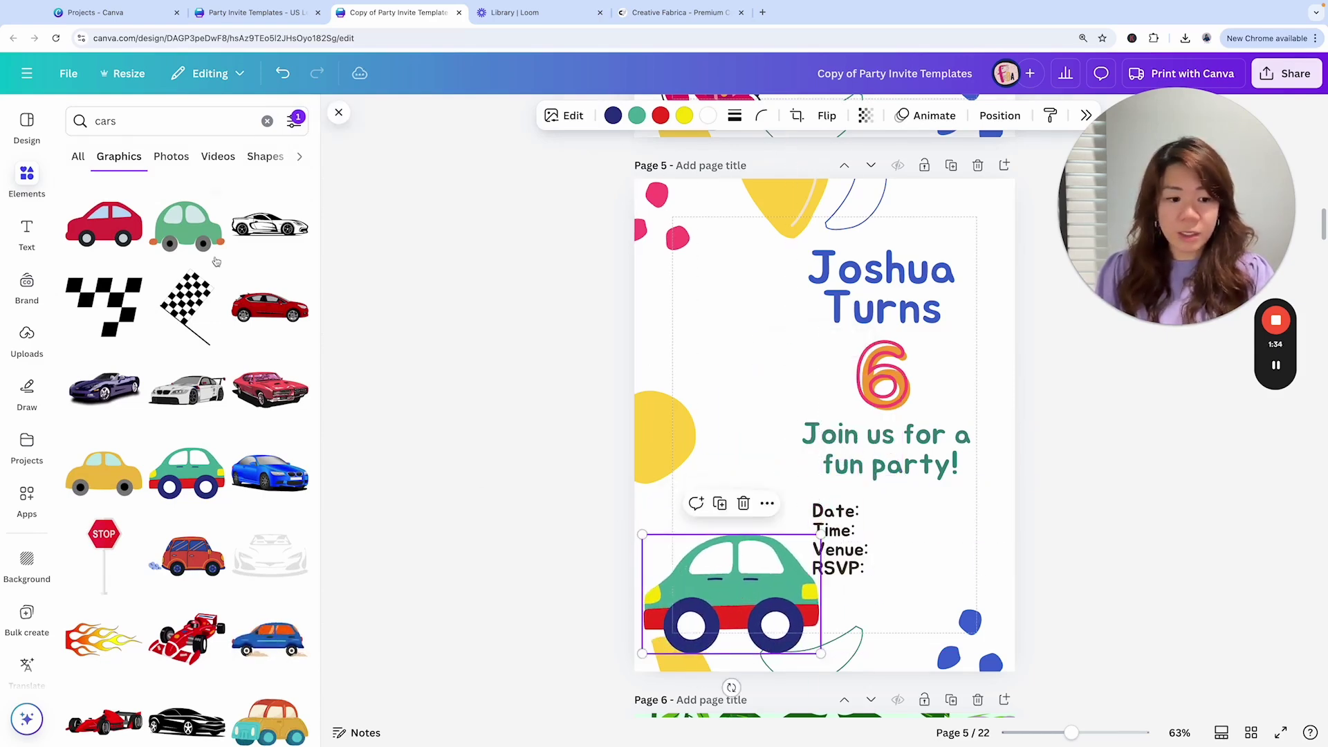
Step: Search Elements for 'clou' cloud graphics and browse the results
click(129, 120)
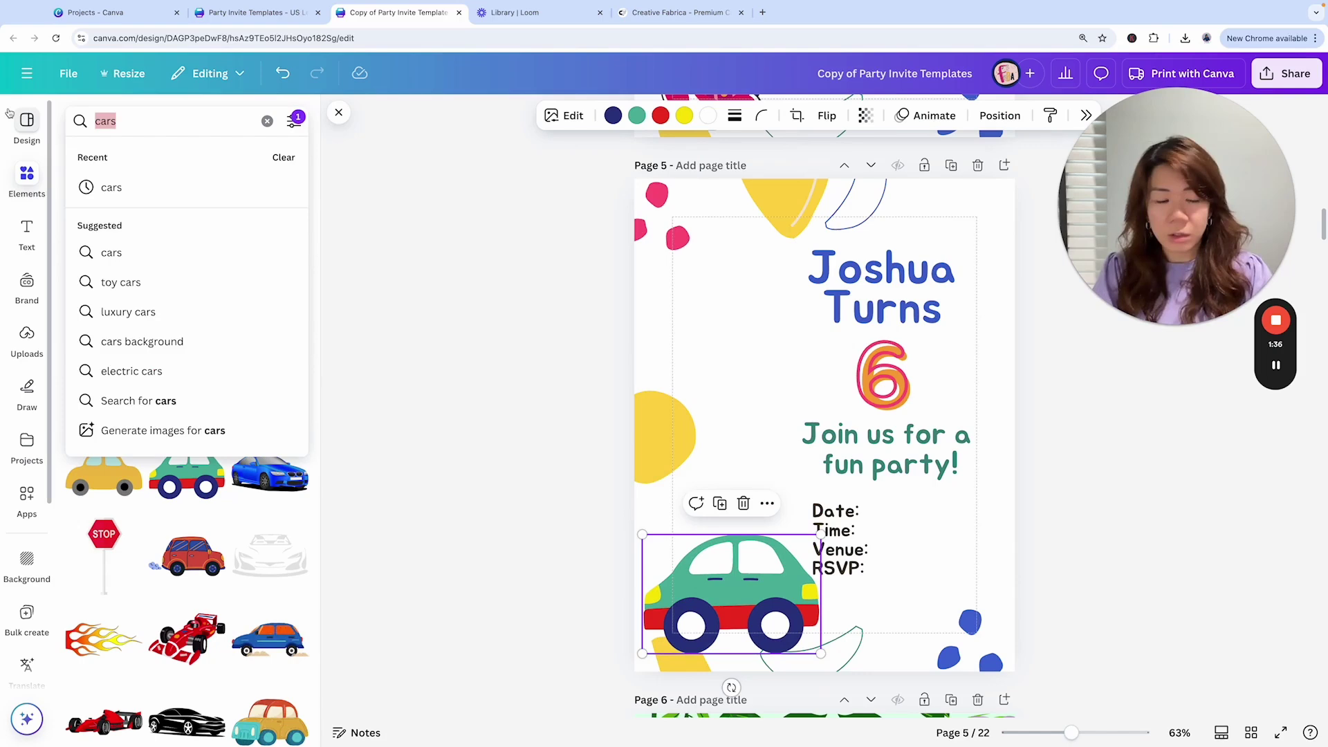
text(clo)
key(BackSpace)
key(BackSpace)
key(BackSpace)
text(cloud)
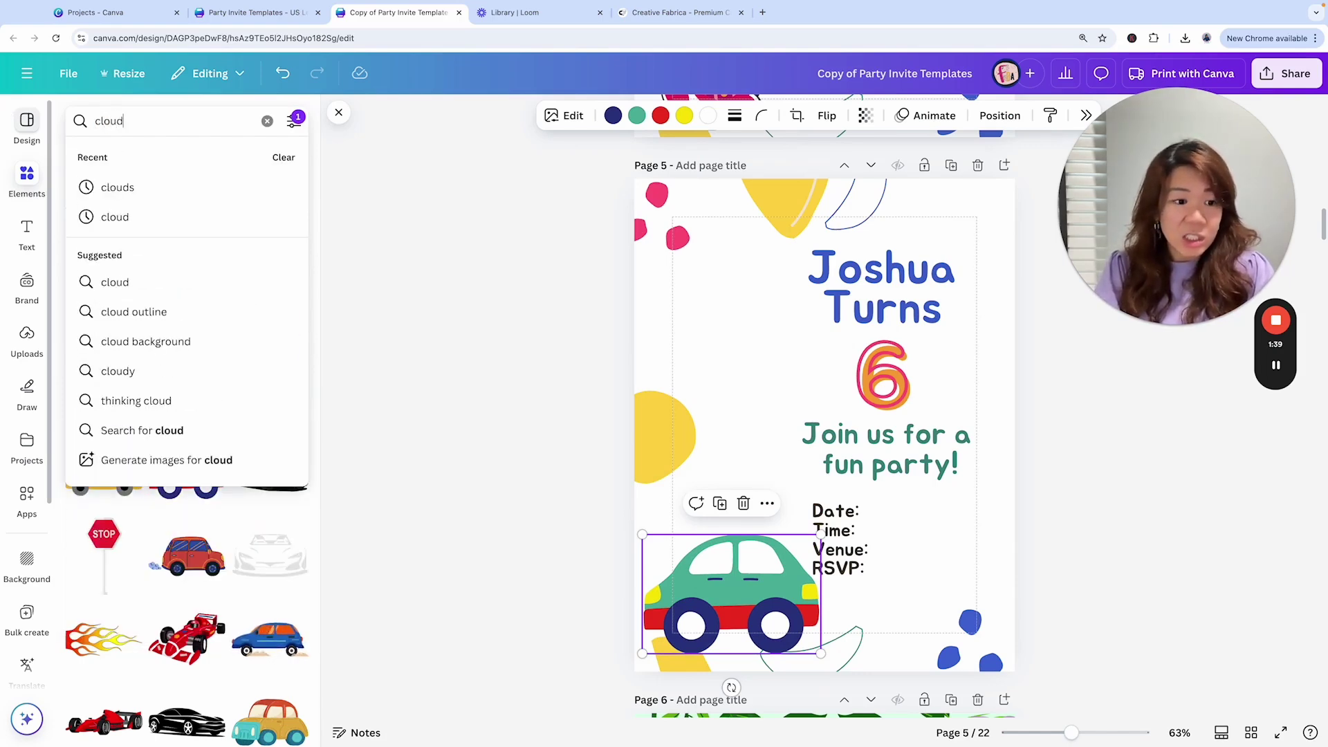
key(Return)
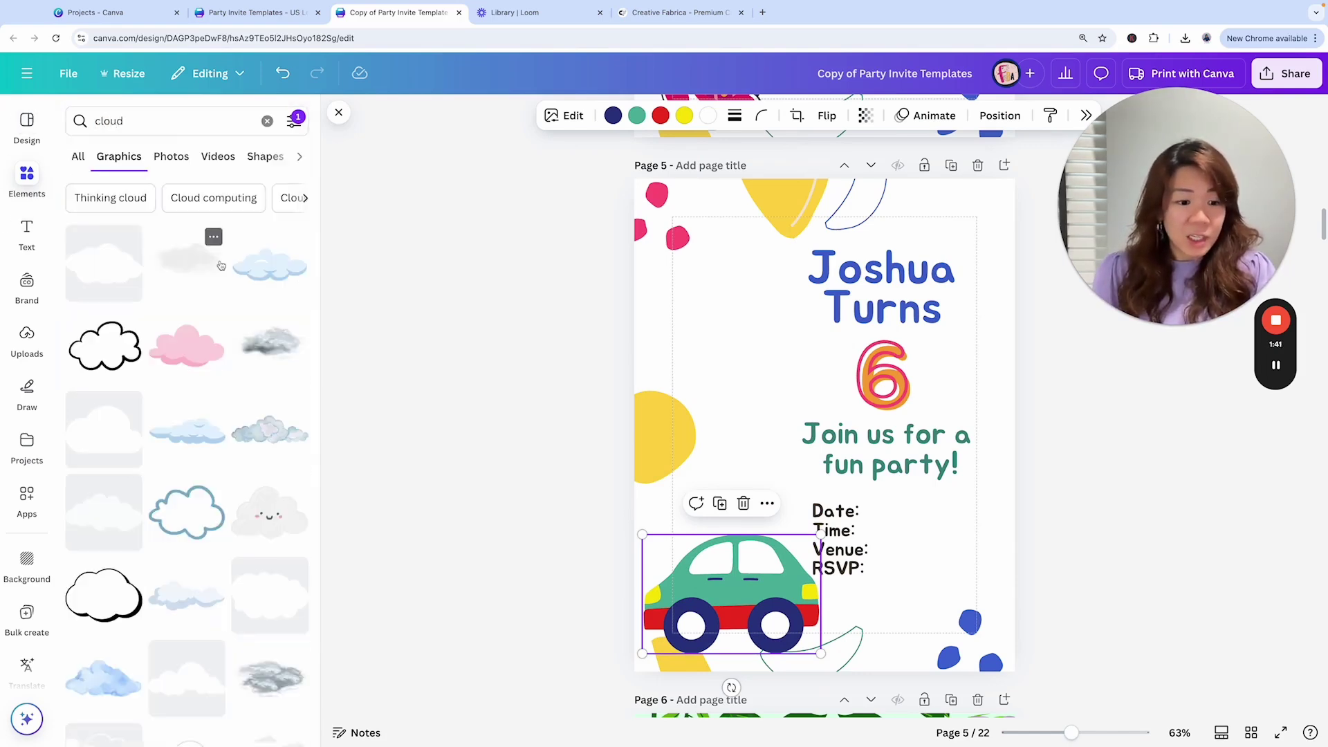
scroll(221, 265, down, 2)
scroll(220, 264, down, 5)
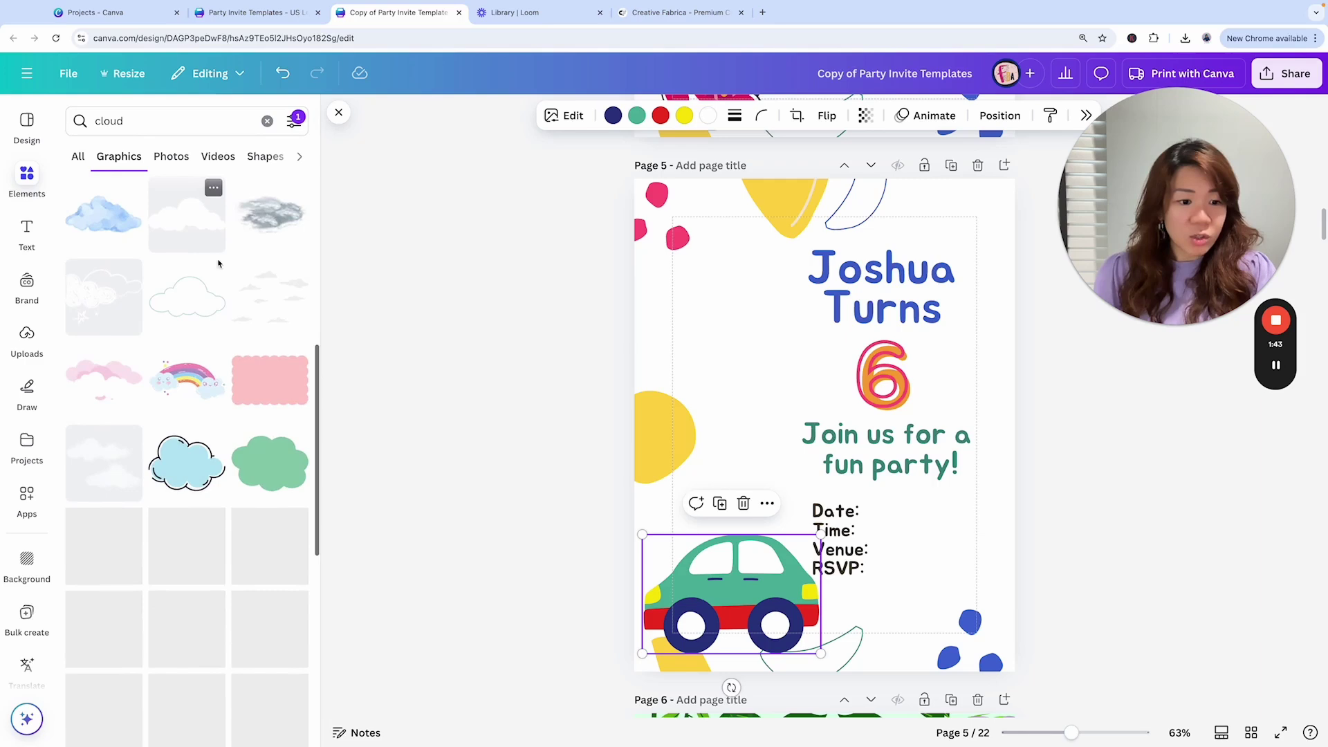
scroll(220, 265, down, 4)
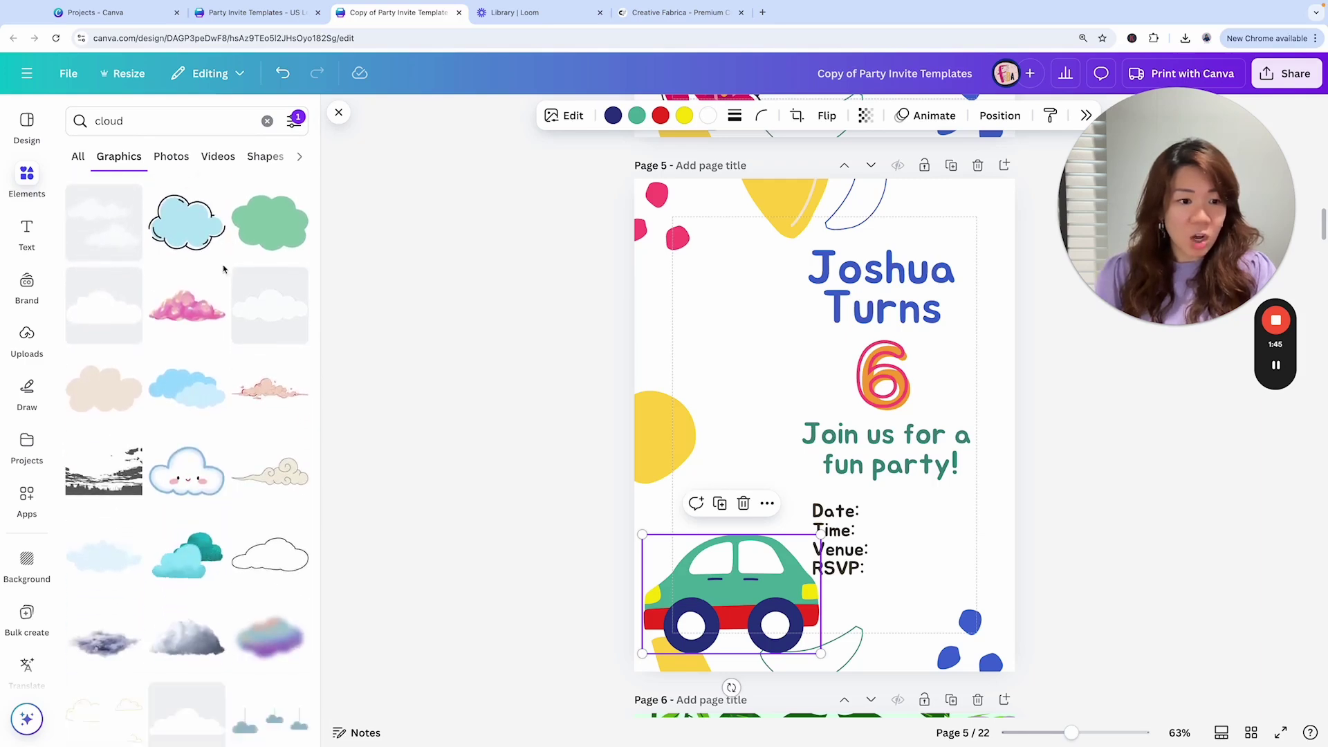
scroll(223, 269, down, 5)
Step: Search for 'bubble' and browse the graphic results for the green cloud
click(173, 121)
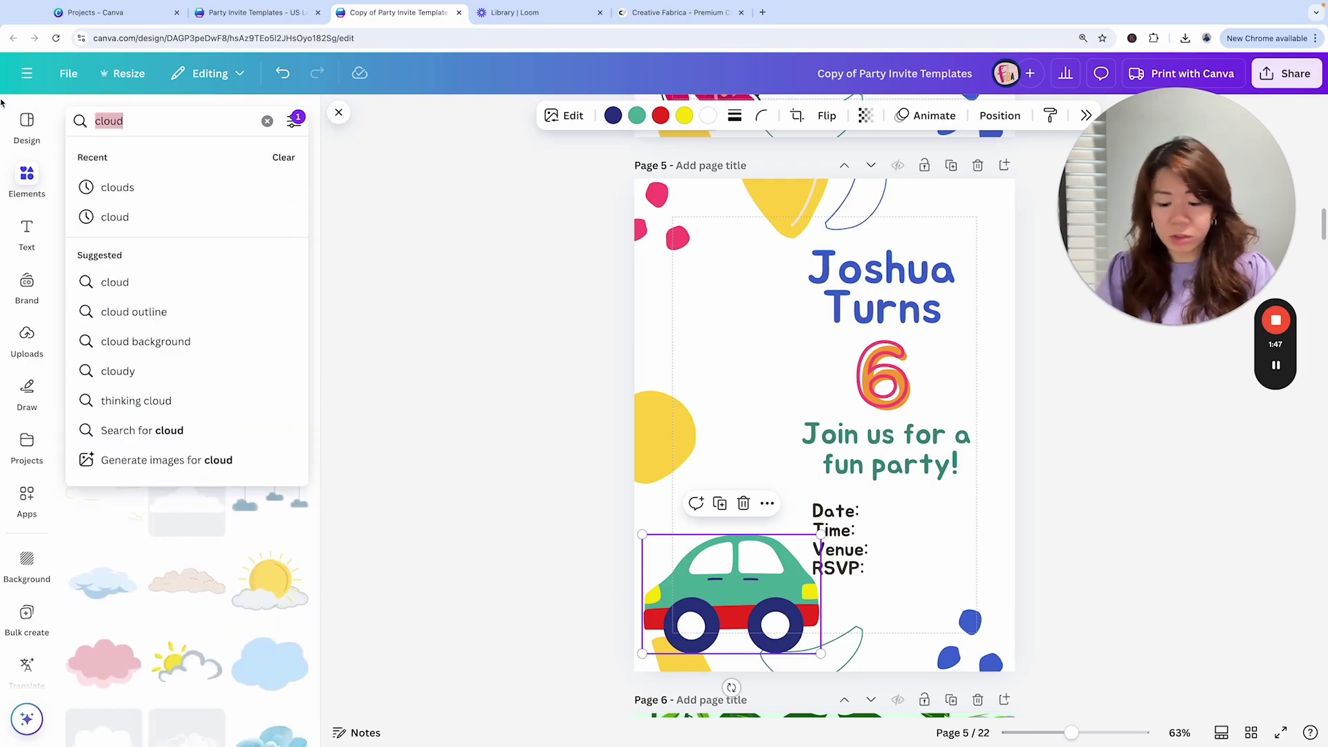
text(bubble)
key(Return)
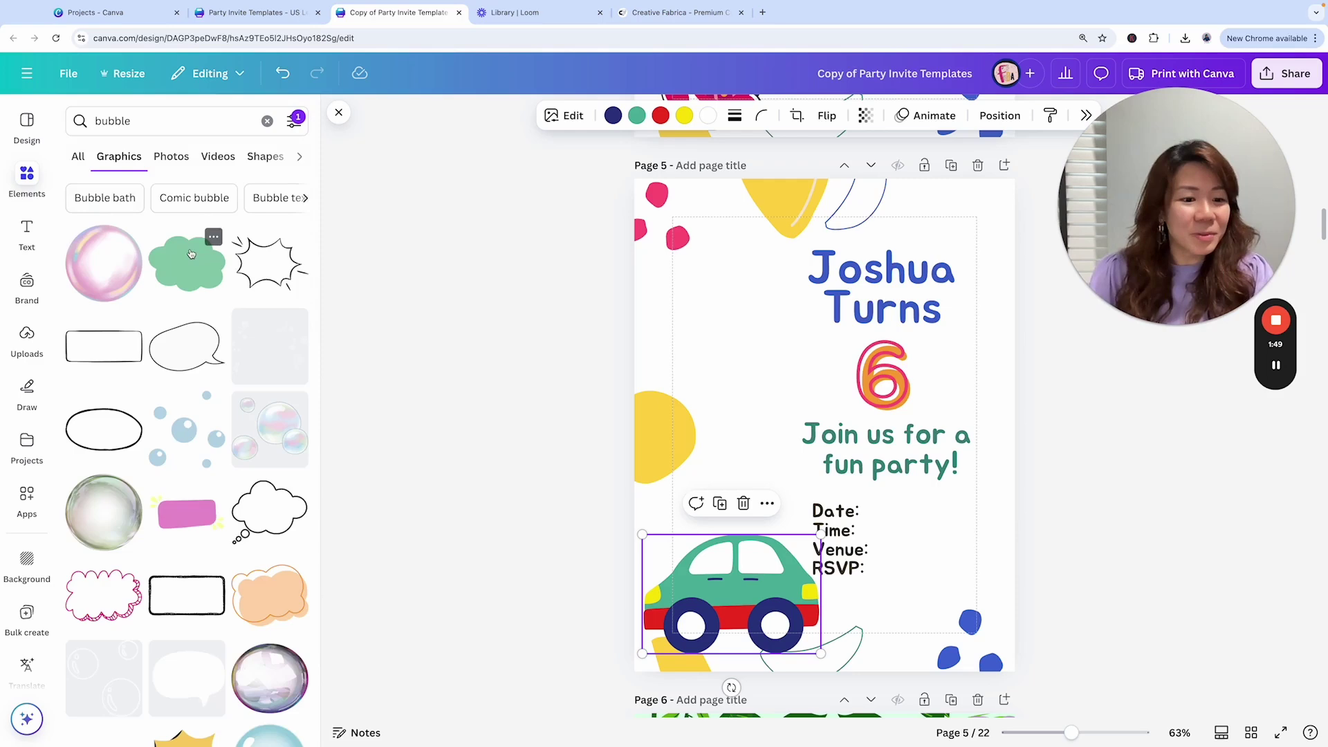
scroll(191, 255, down, 5)
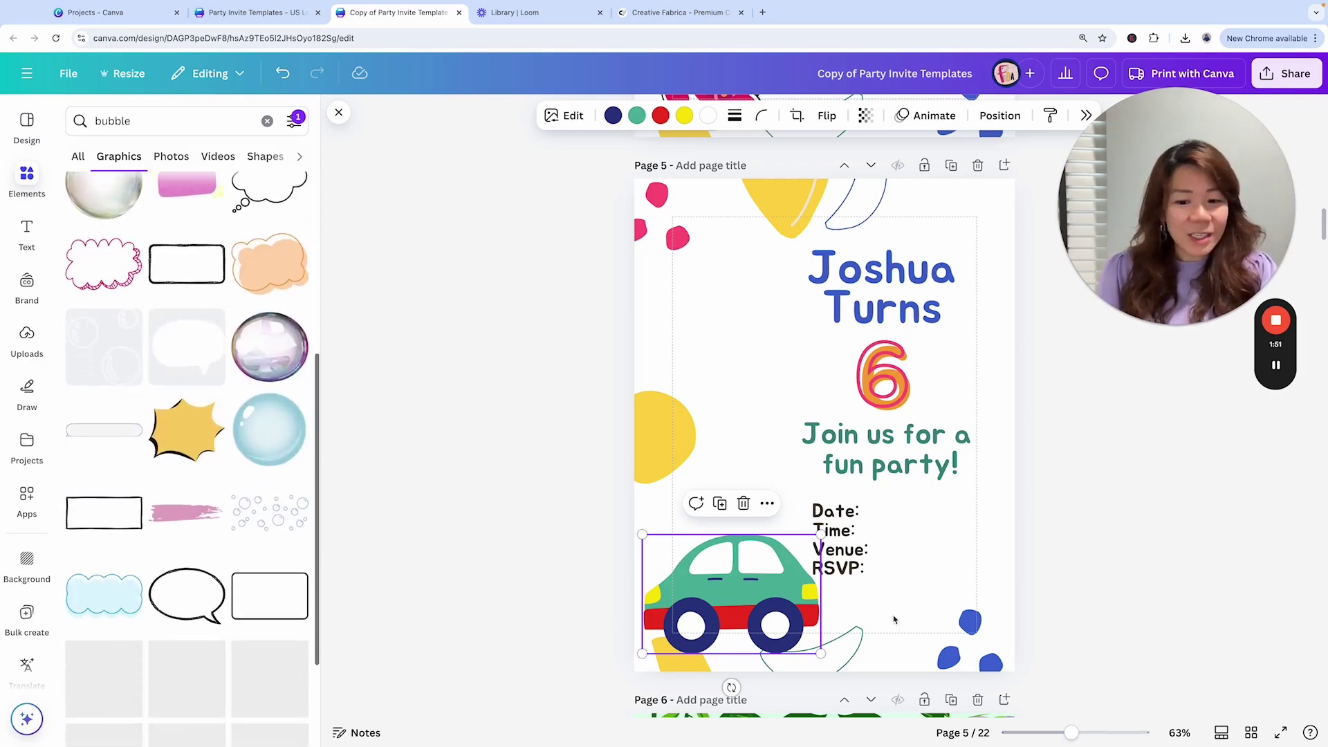
scroll(183, 435, down, 7)
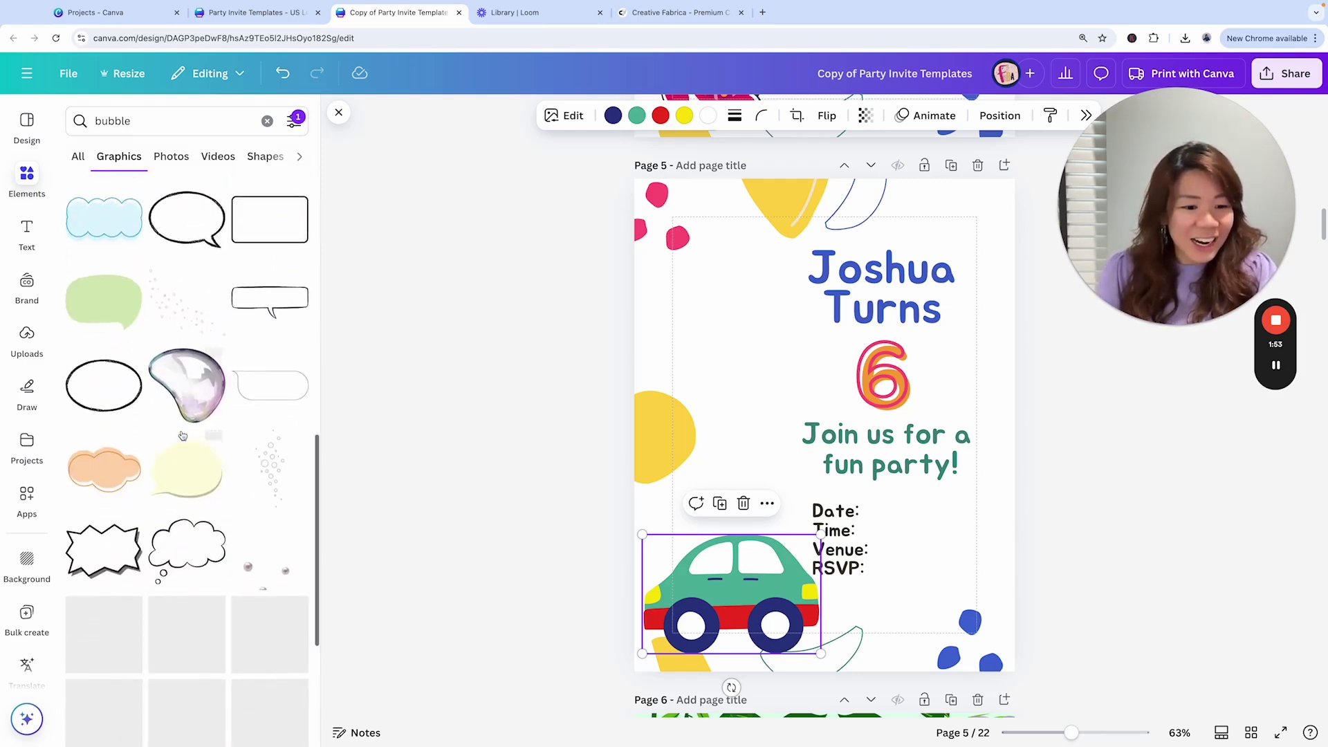
scroll(182, 435, down, 5)
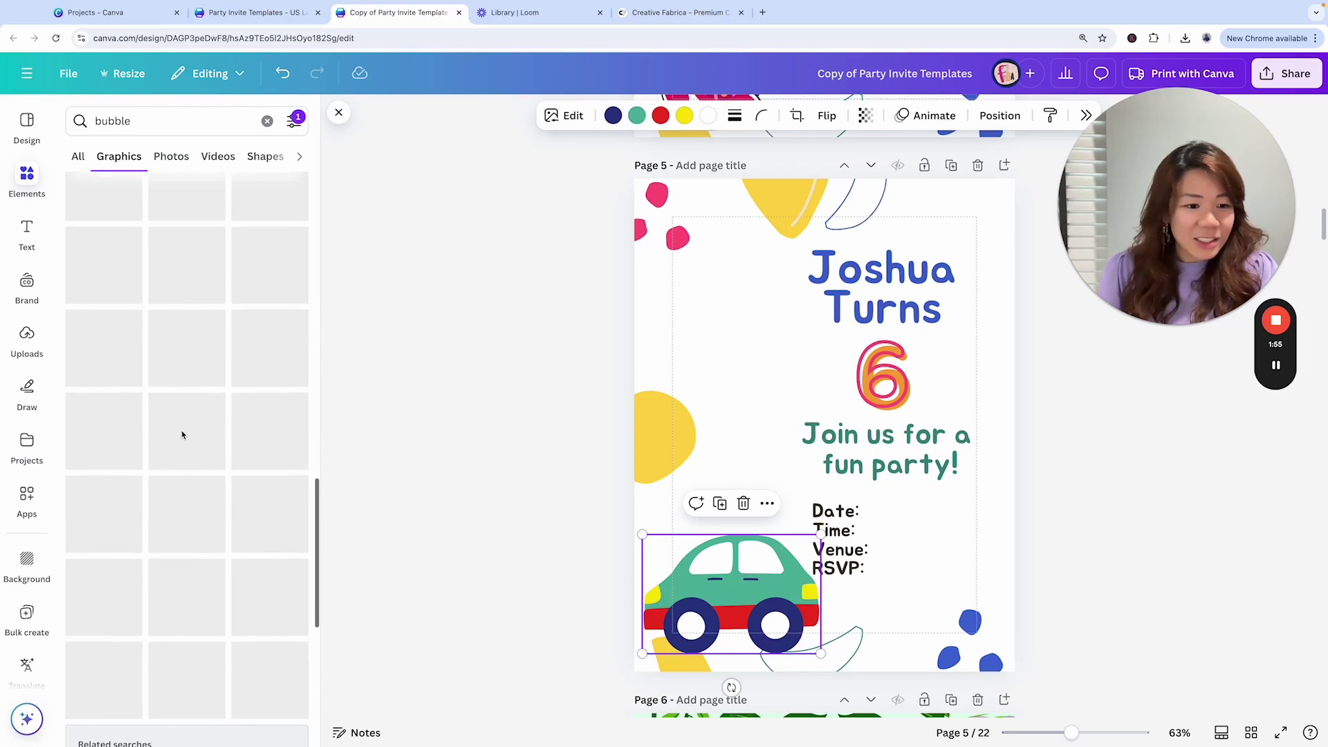
scroll(216, 414, down, 10)
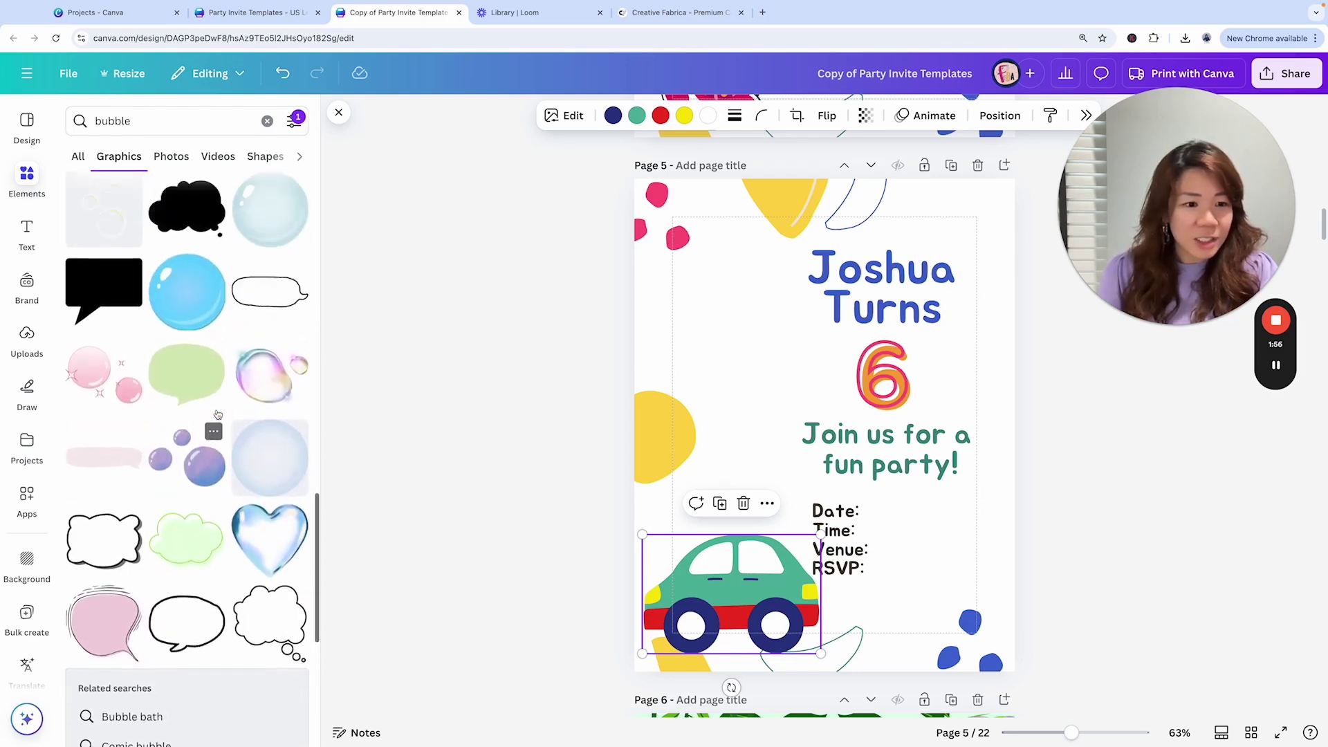
scroll(222, 412, down, 5)
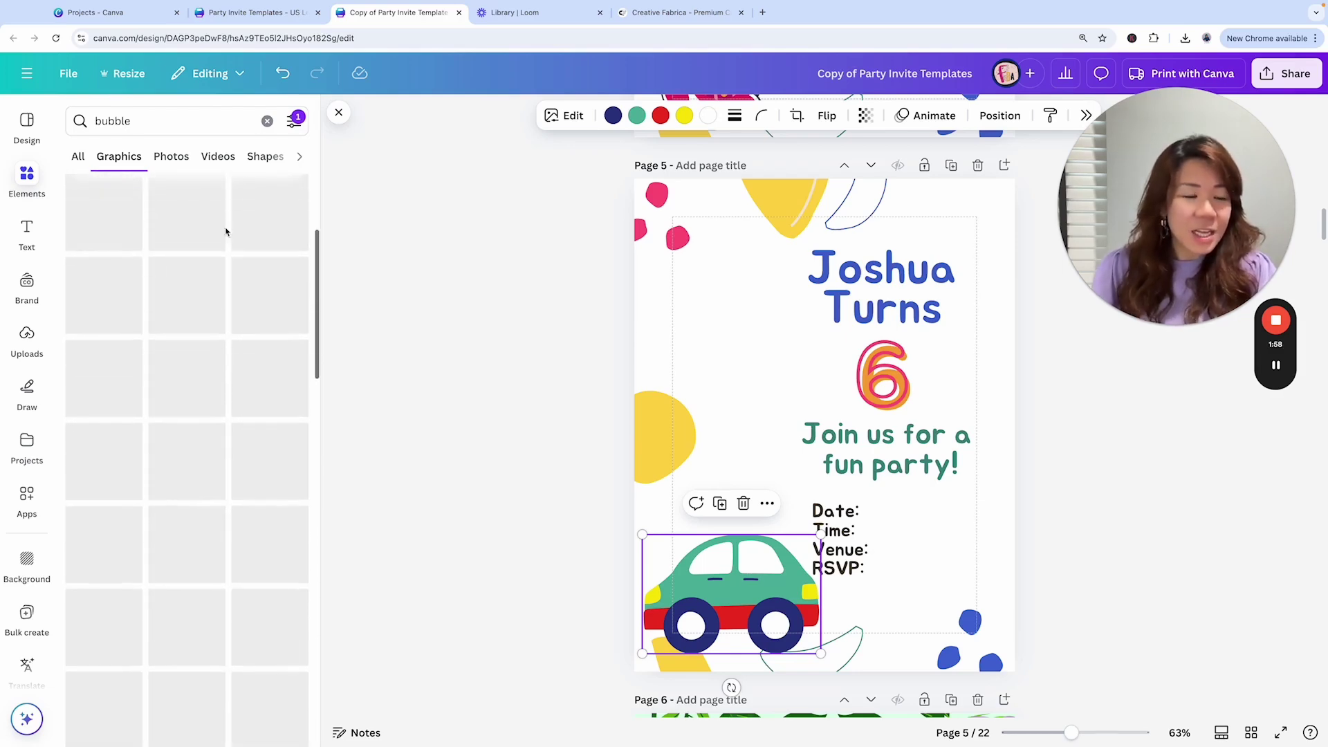
scroll(183, 297, down, 5)
scroll(186, 307, up, 5)
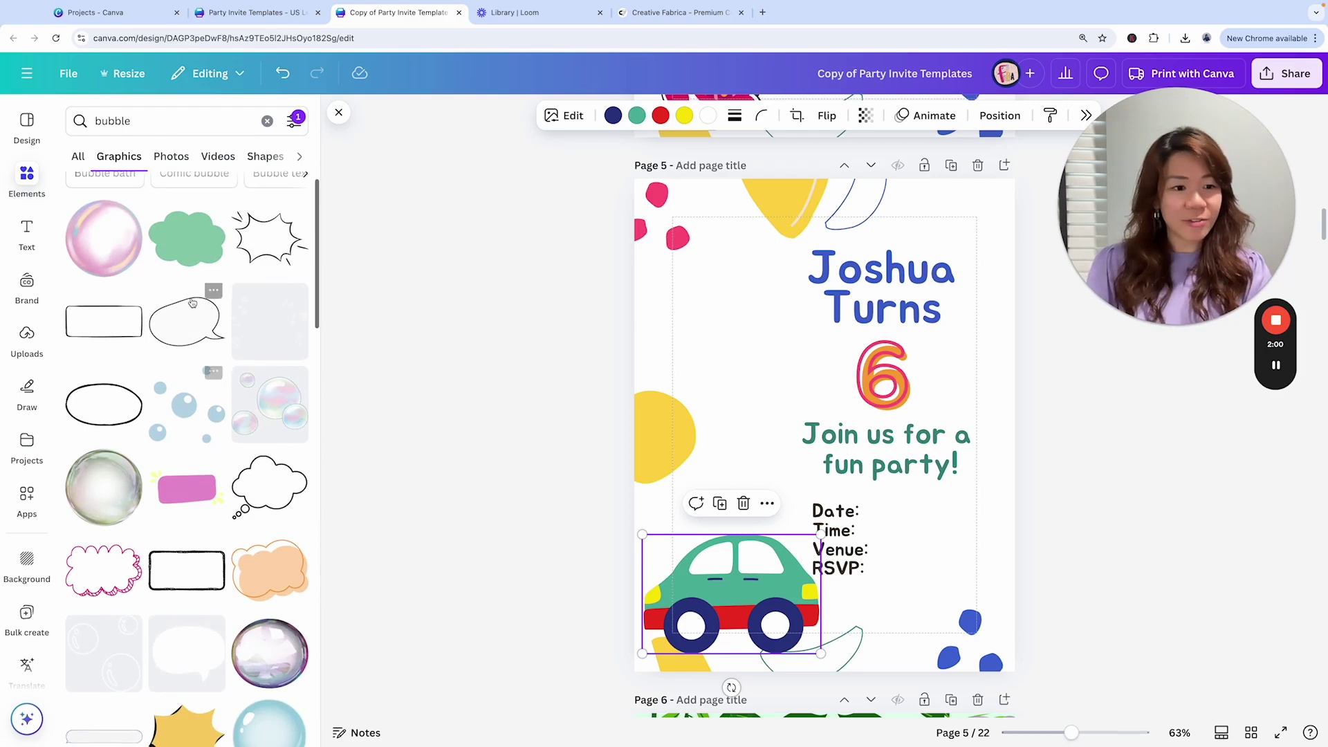
Step: Add the green cloud, recolour it light cyan and shrink it to a small puff
click(195, 278)
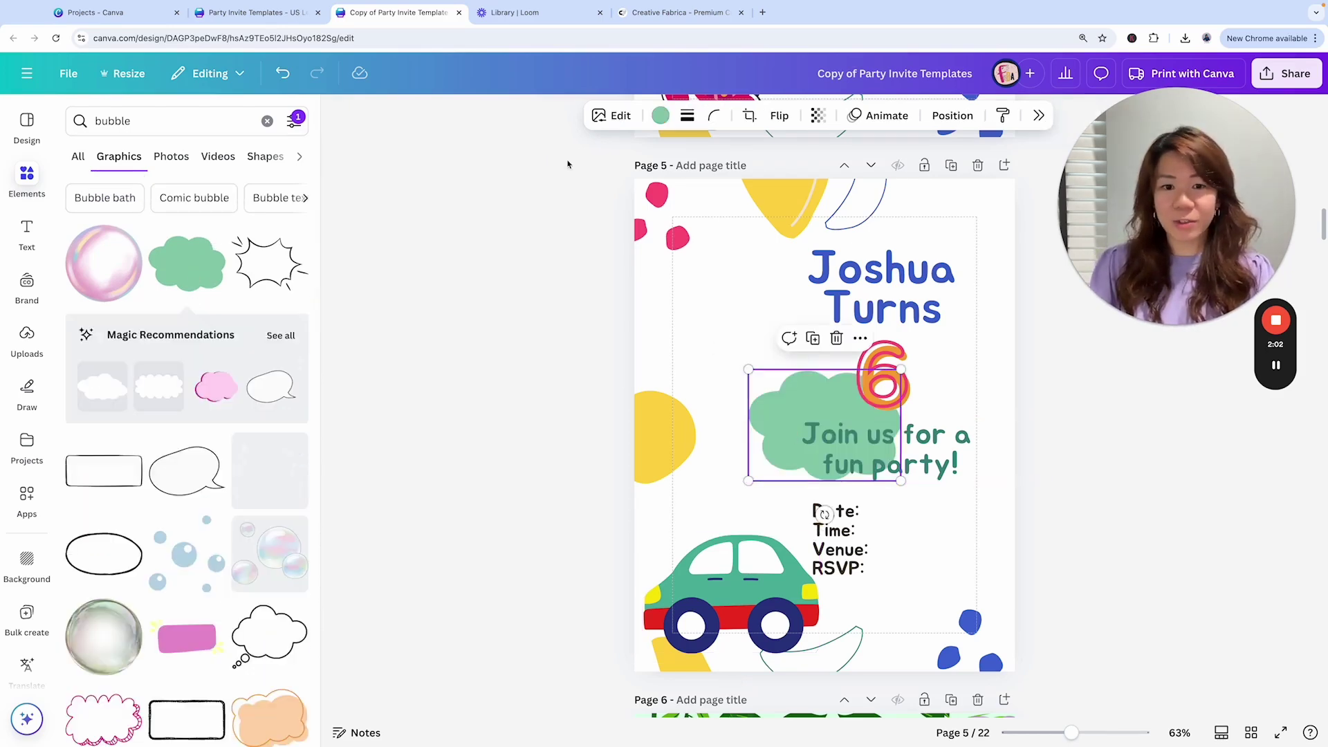
click(661, 115)
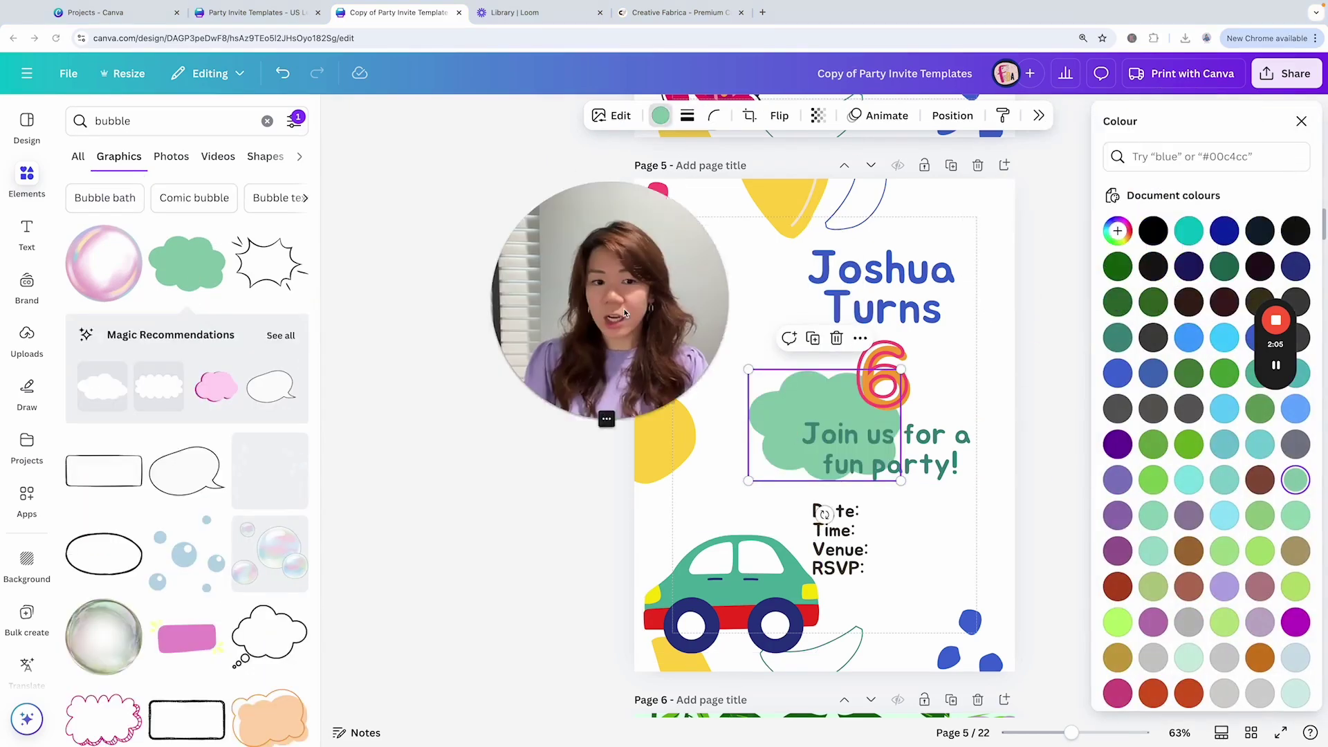
click(1230, 517)
drag(899, 371, 863, 606)
Step: Arrange and resize the three small cyan clouds behind the car
shift+click(841, 618)
drag(886, 657, 879, 657)
click(901, 613)
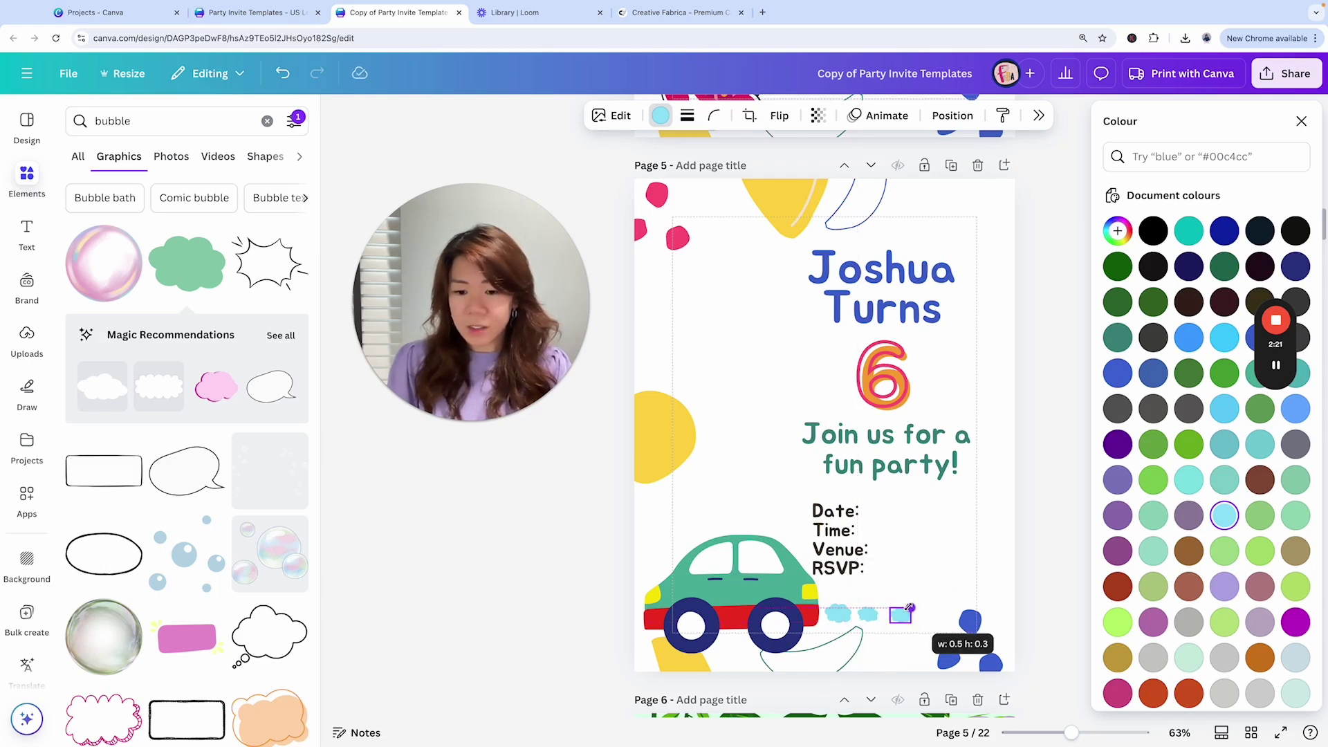
drag(911, 607, 905, 612)
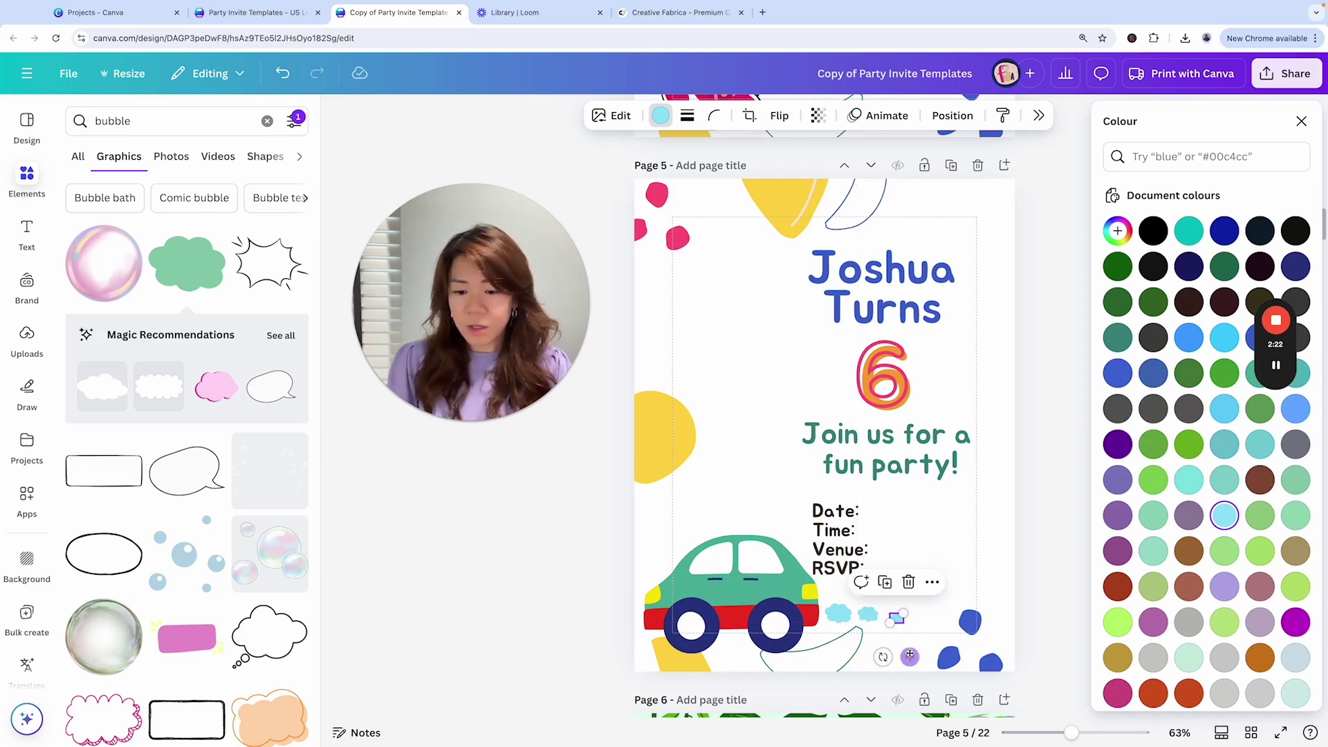
drag(910, 657, 904, 653)
key(Escape)
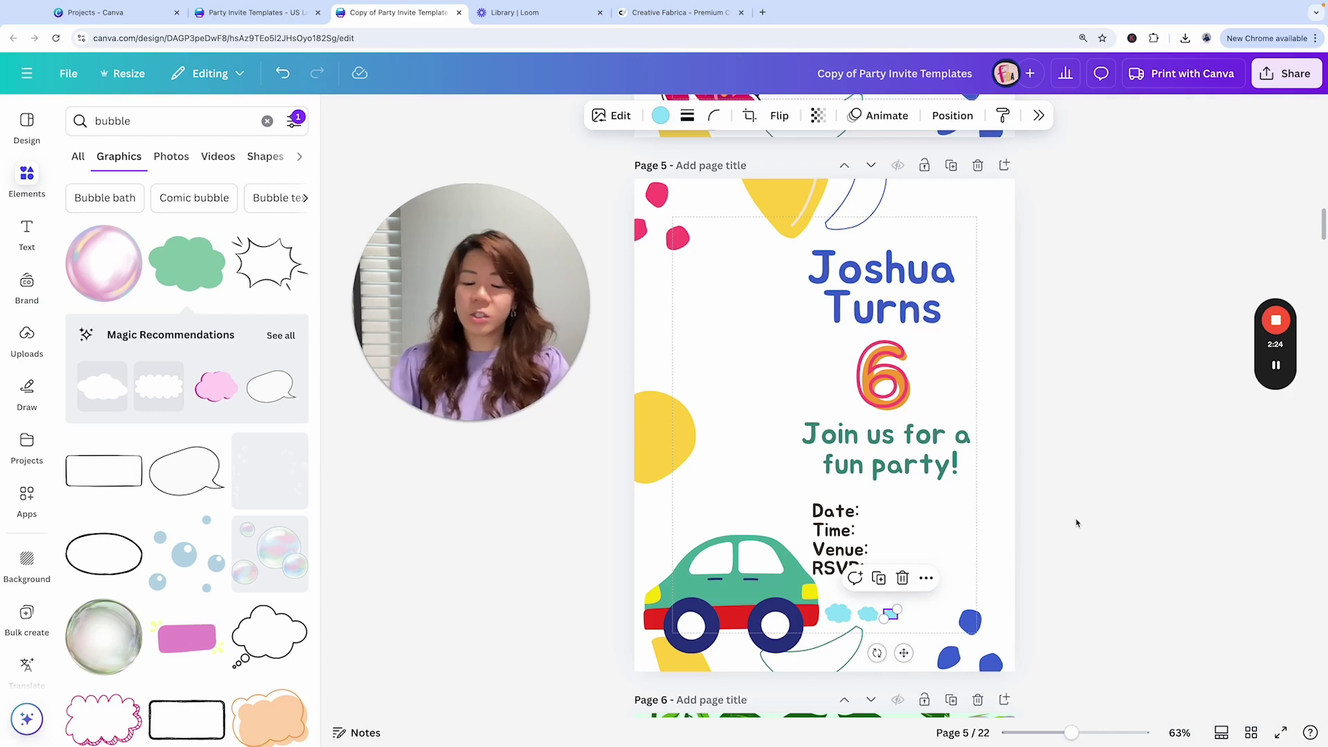
Step: Search Elements for 'traffic' graphics
click(1076, 522)
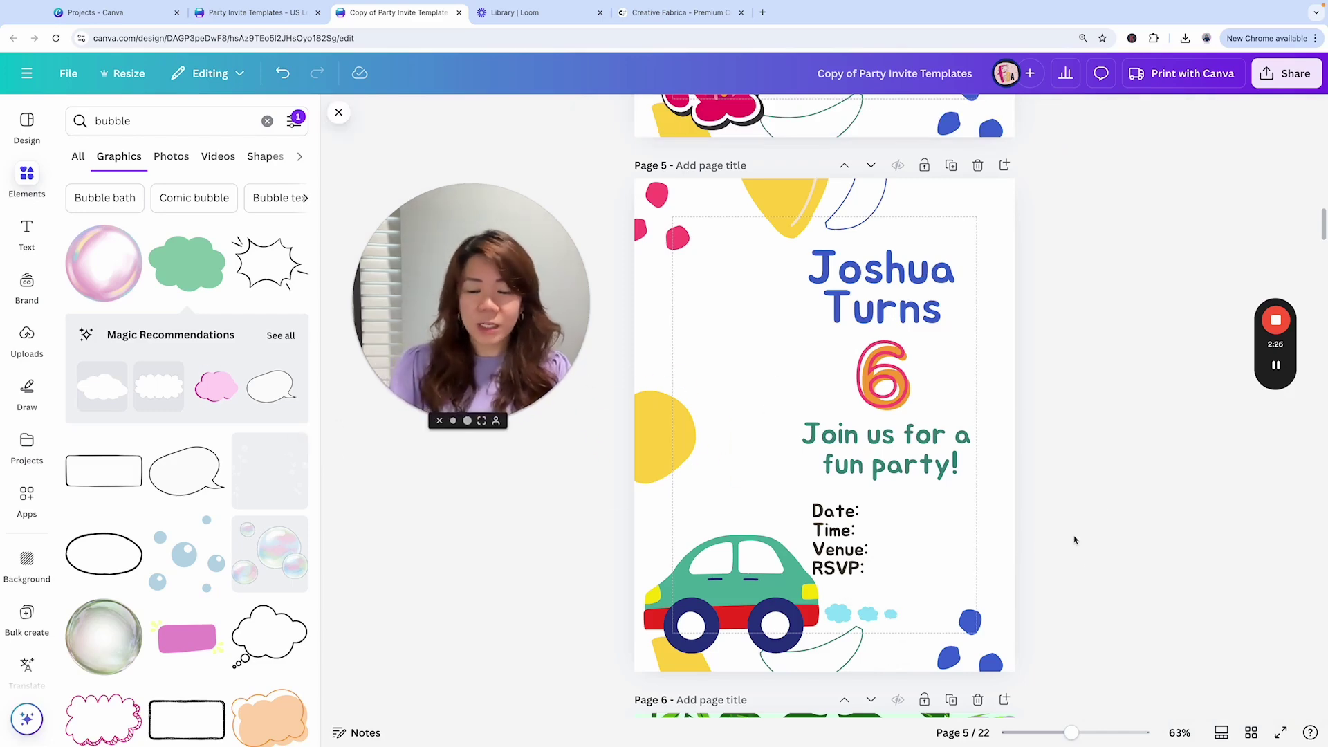
scroll(1135, 488, up, 1)
click(148, 121)
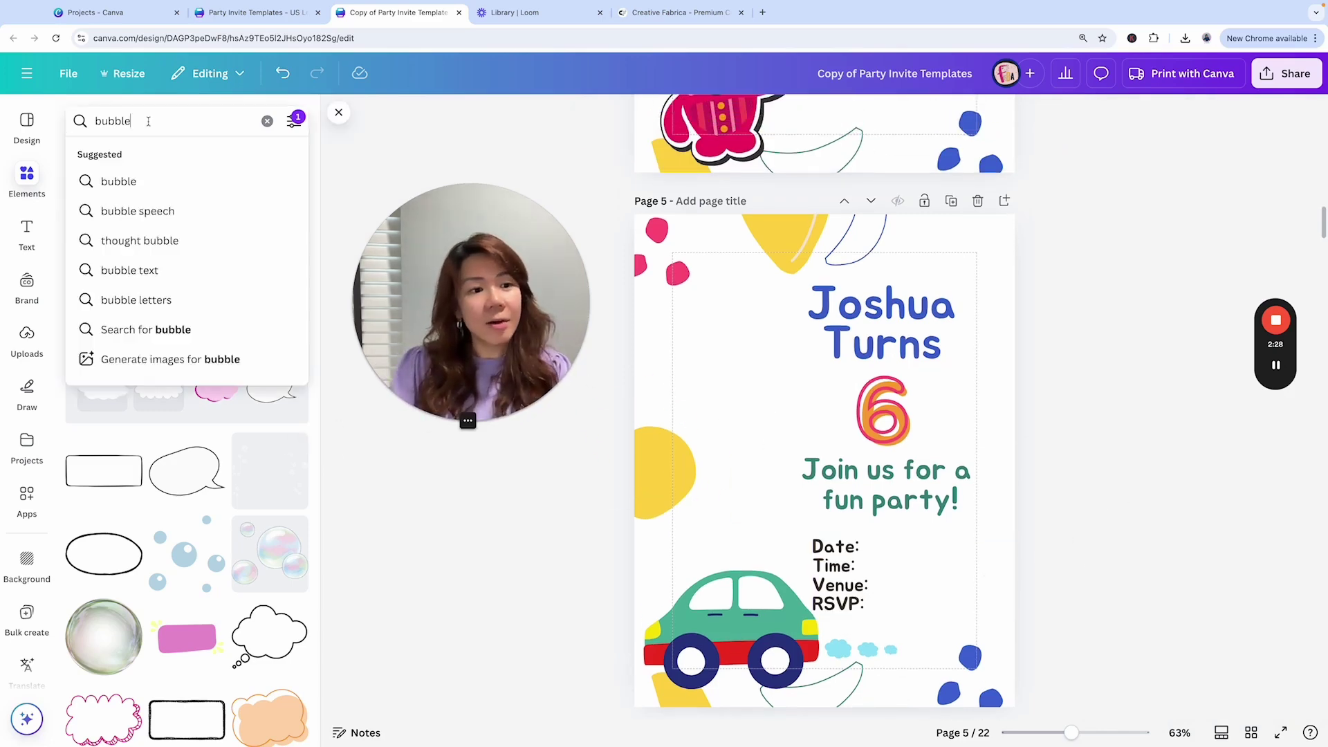
key(Return)
text(traffic)
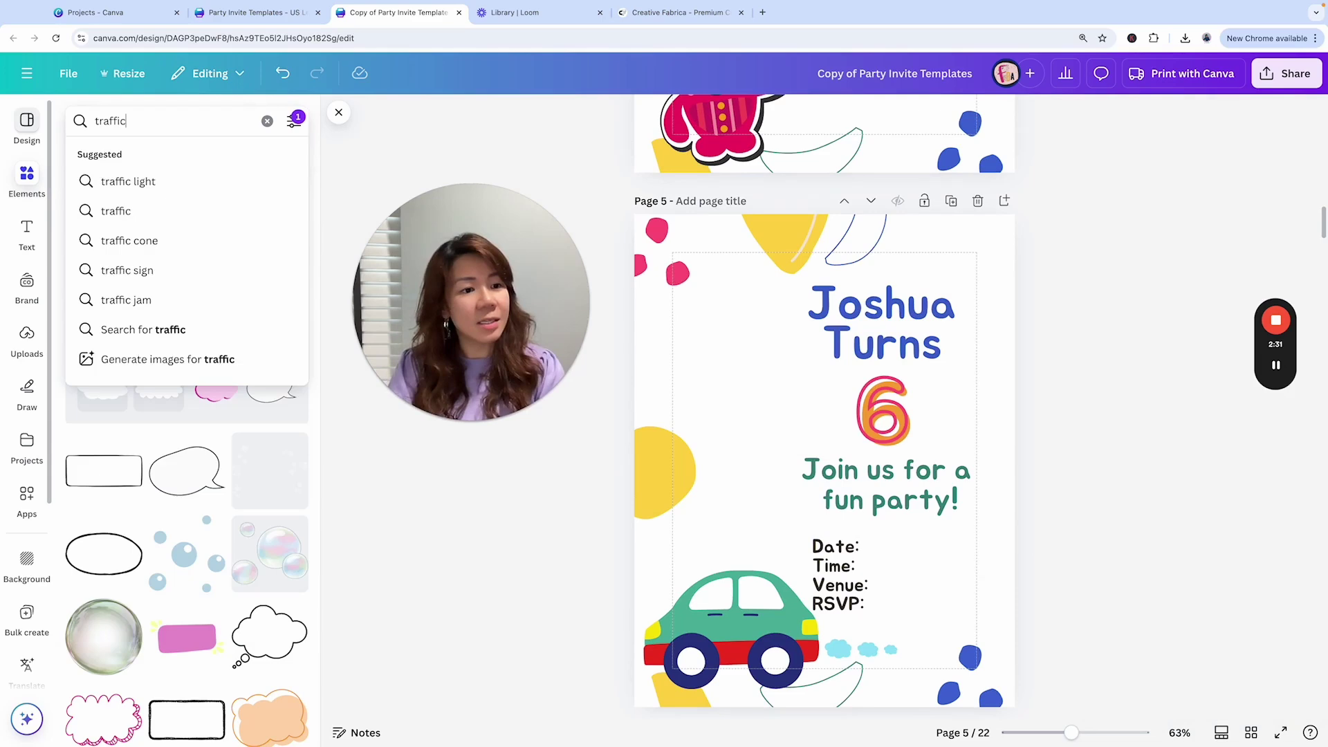
key(Return)
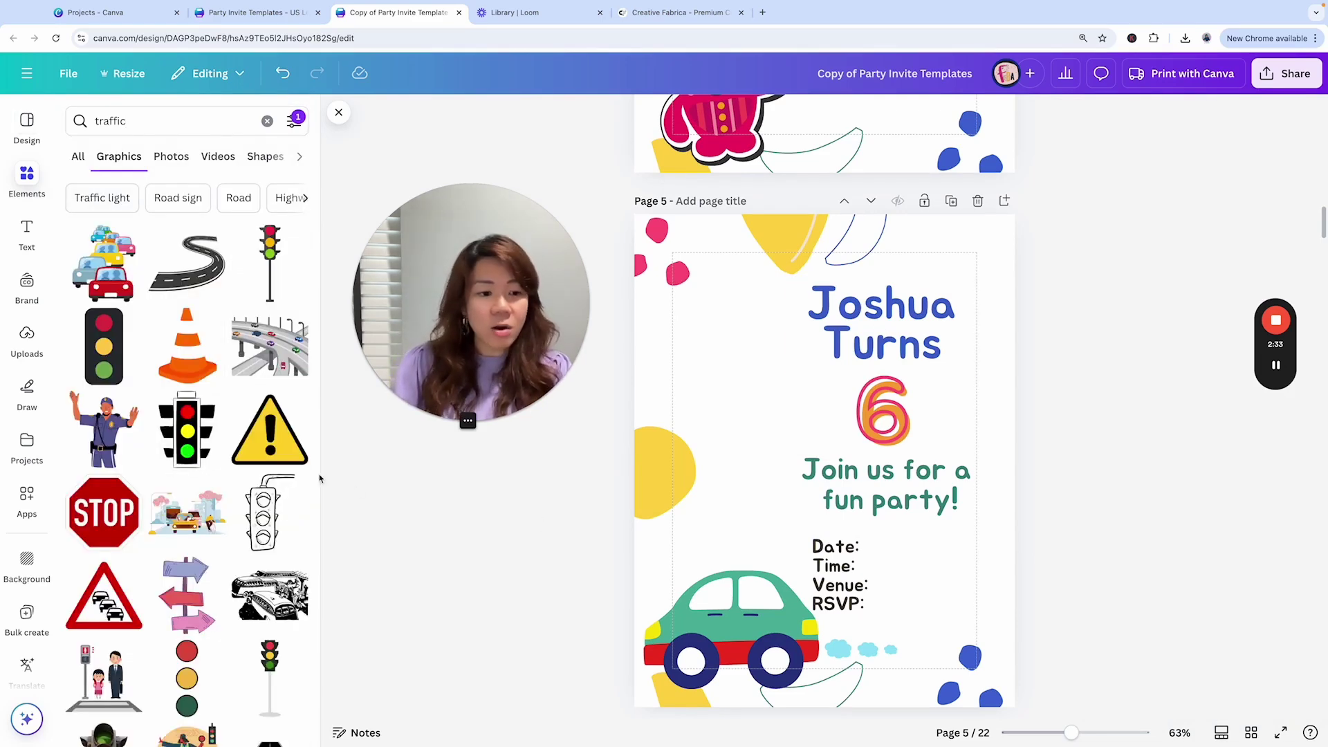
scroll(198, 429, down, 3)
scroll(199, 429, down, 10)
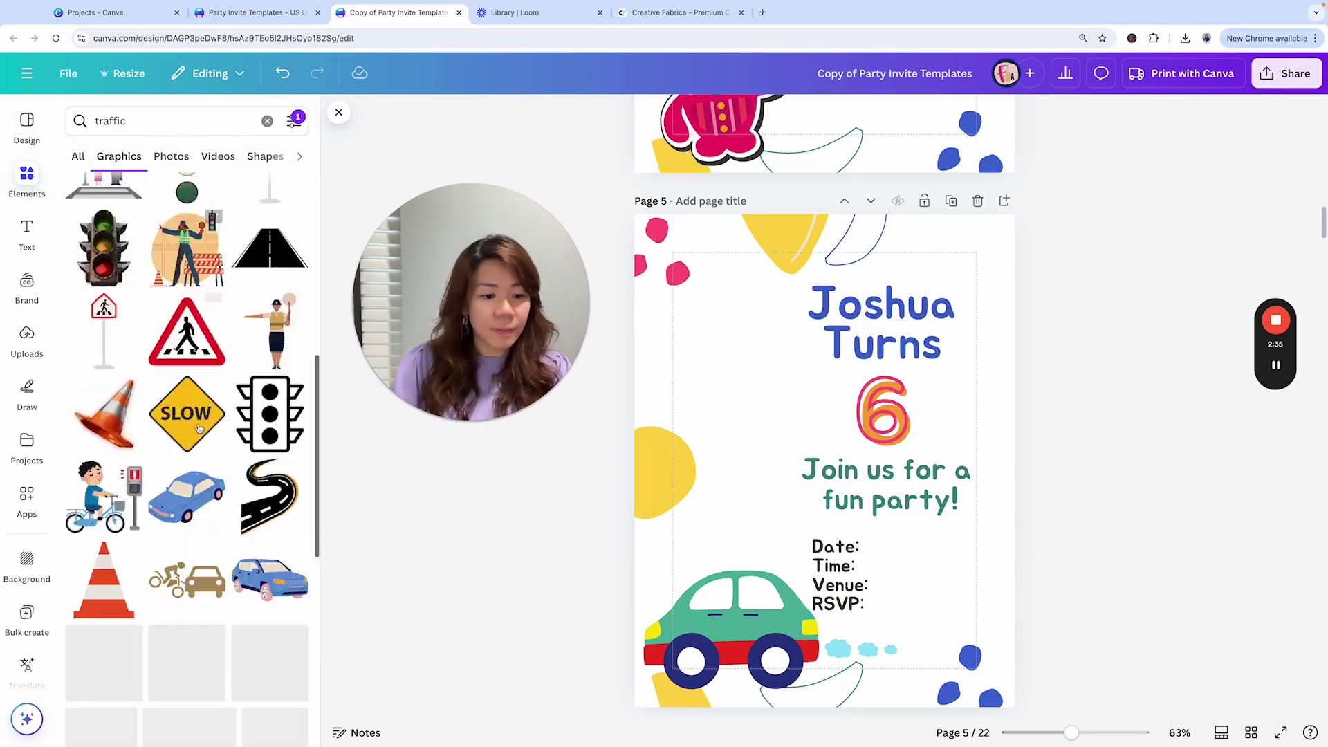
scroll(199, 428, up, 15)
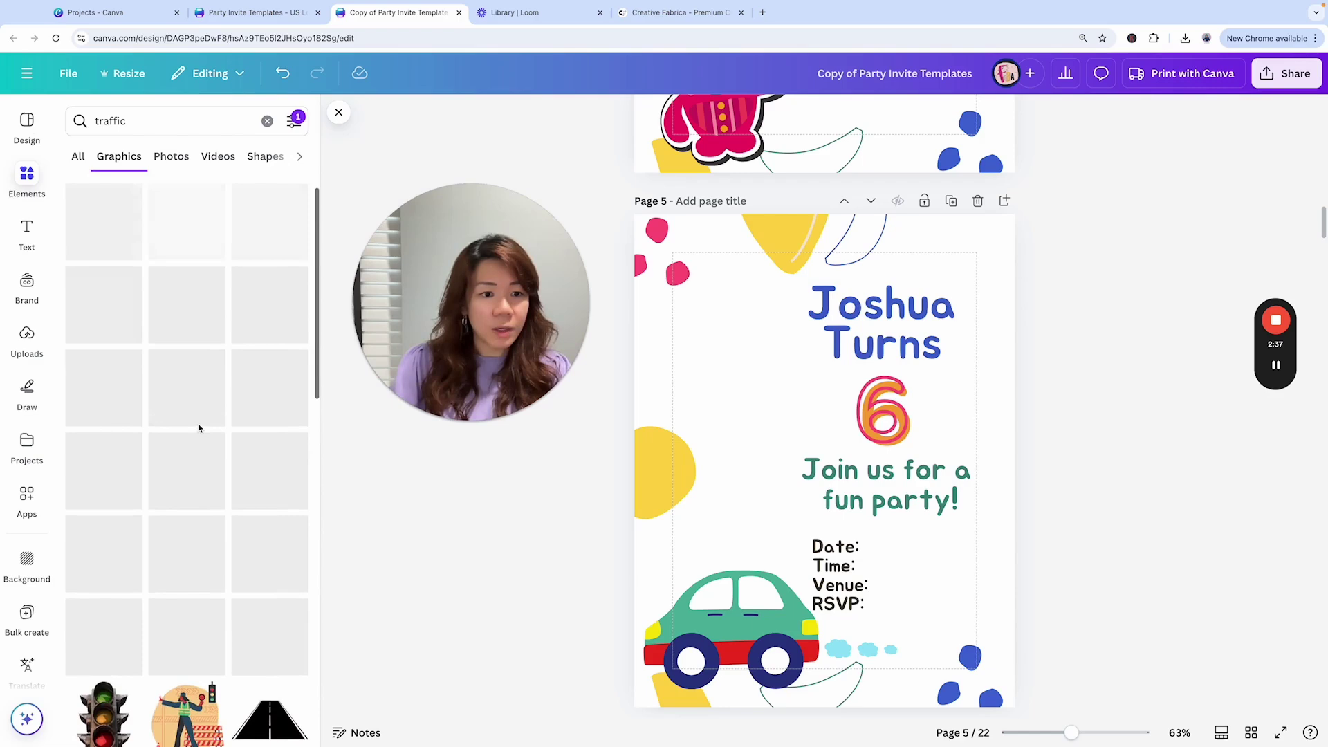
Step: Add the traffic light, tilt it, enlarge it and move it to the top-right corner
click(271, 274)
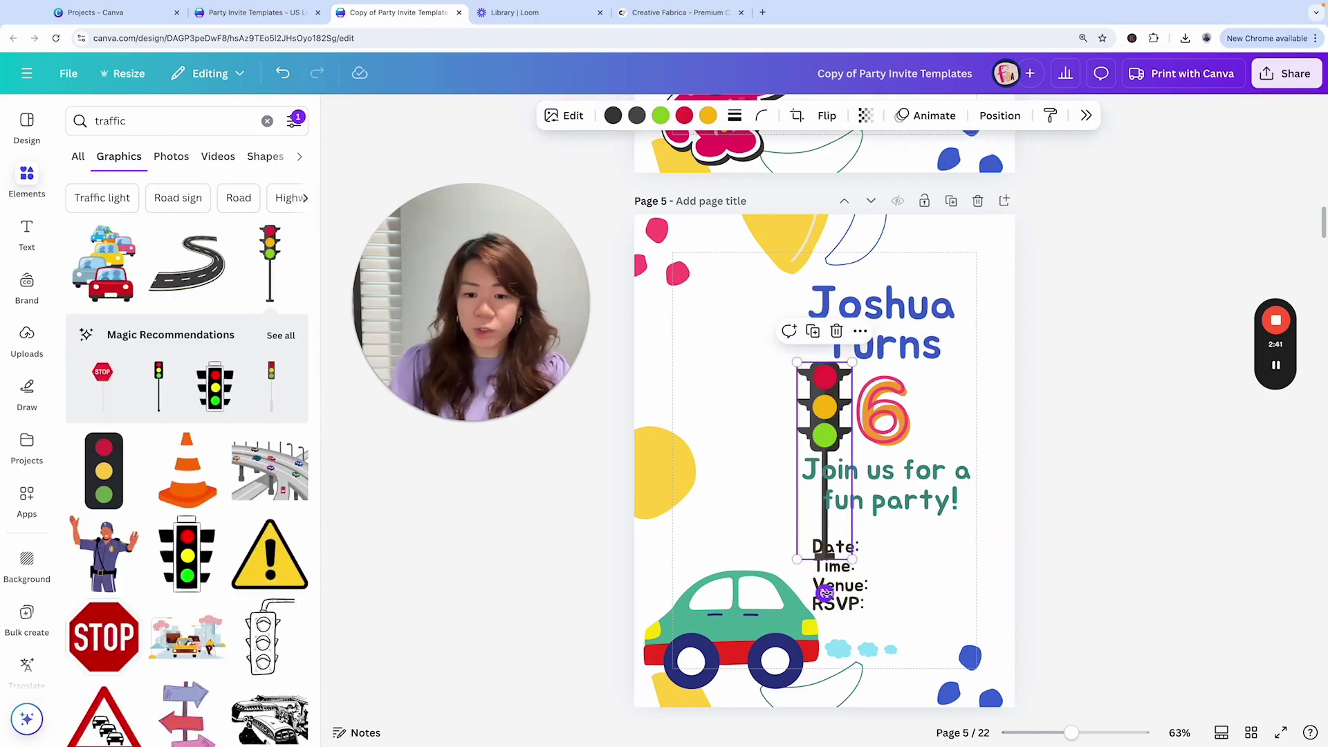
drag(824, 593, 910, 625)
drag(890, 538, 1017, 643)
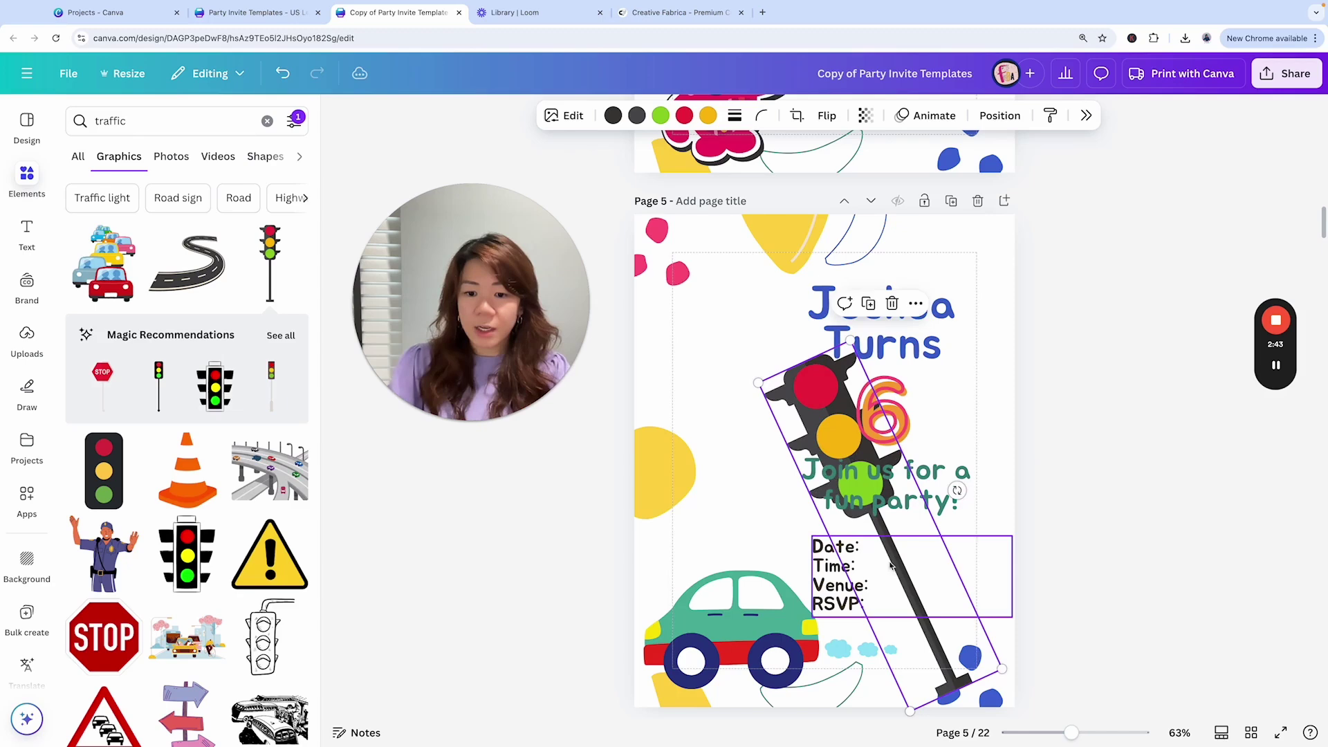
drag(966, 584, 1084, 491)
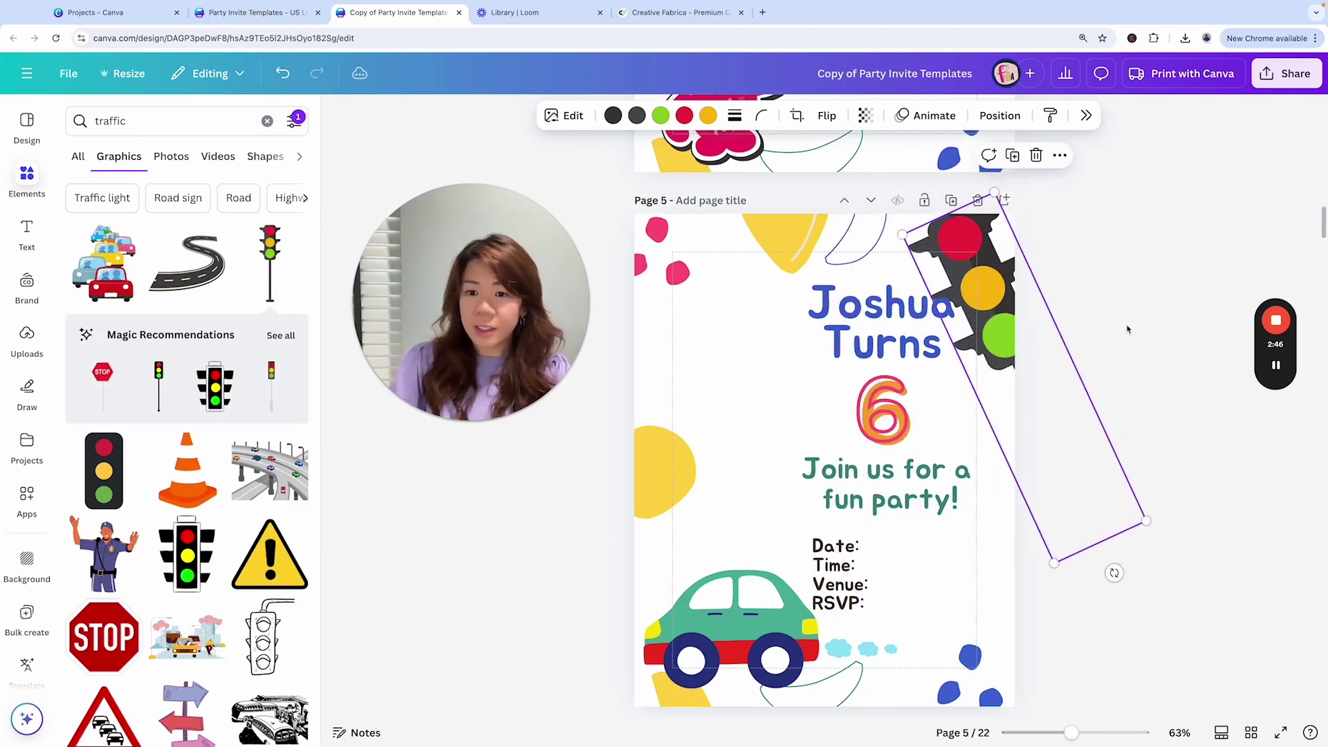
Step: Nudge the 'Joshua Turns' title slightly right and down
click(865, 327)
drag(865, 329, 871, 336)
click(901, 407)
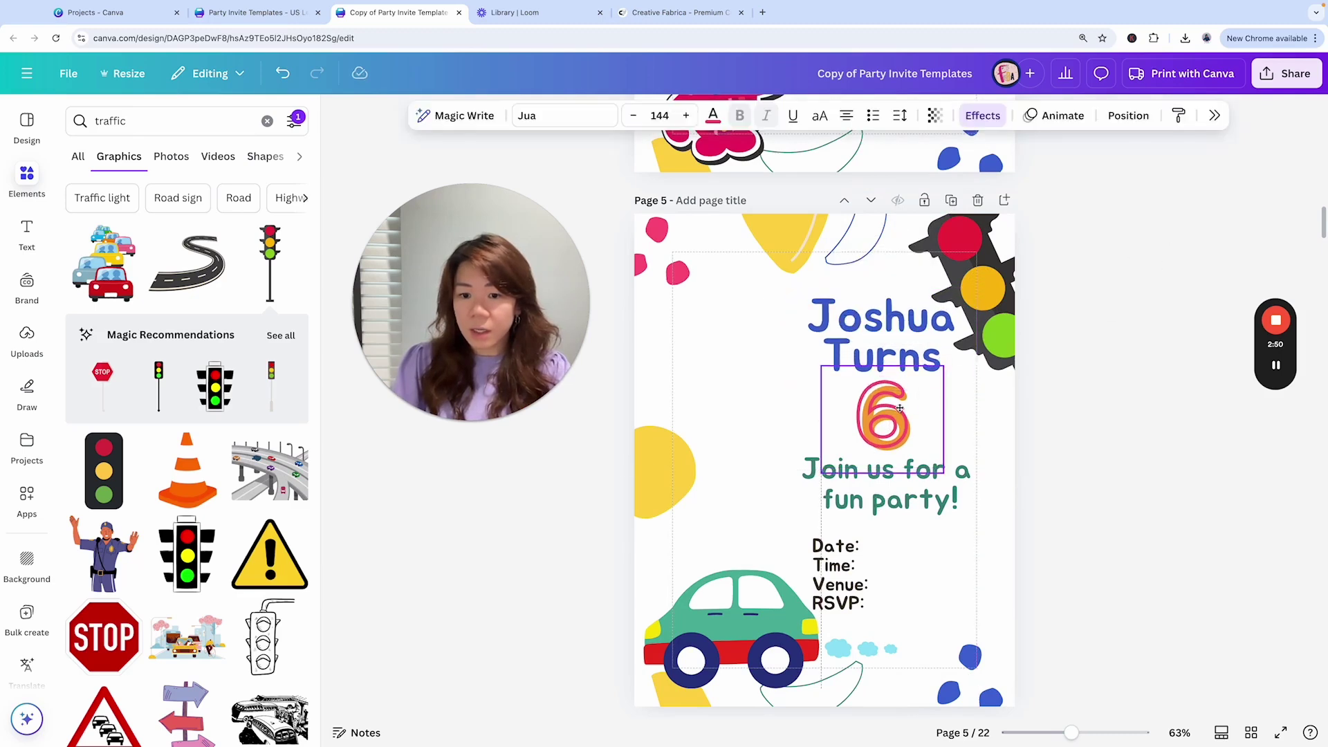
click(1152, 367)
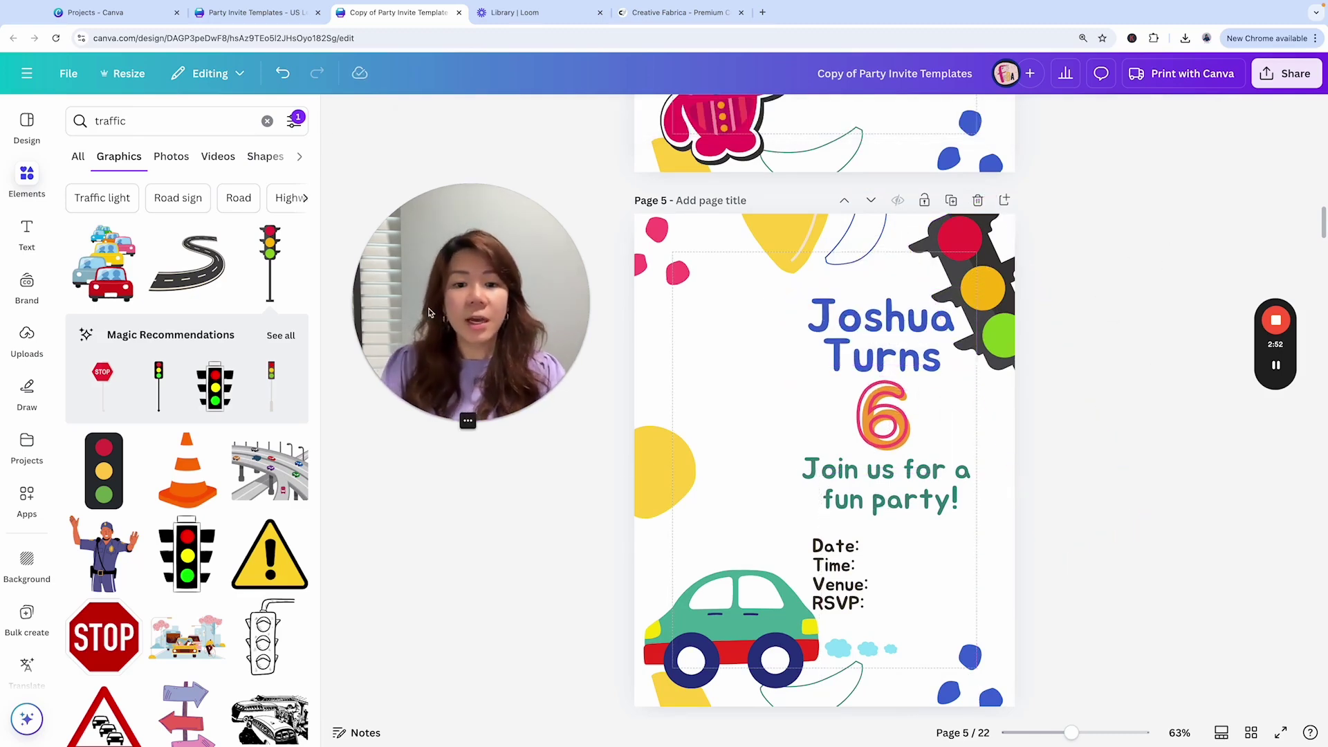
Step: Add a traffic cone from the traffic results, shrink it and set it bottom-right
scroll(208, 299, down, 3)
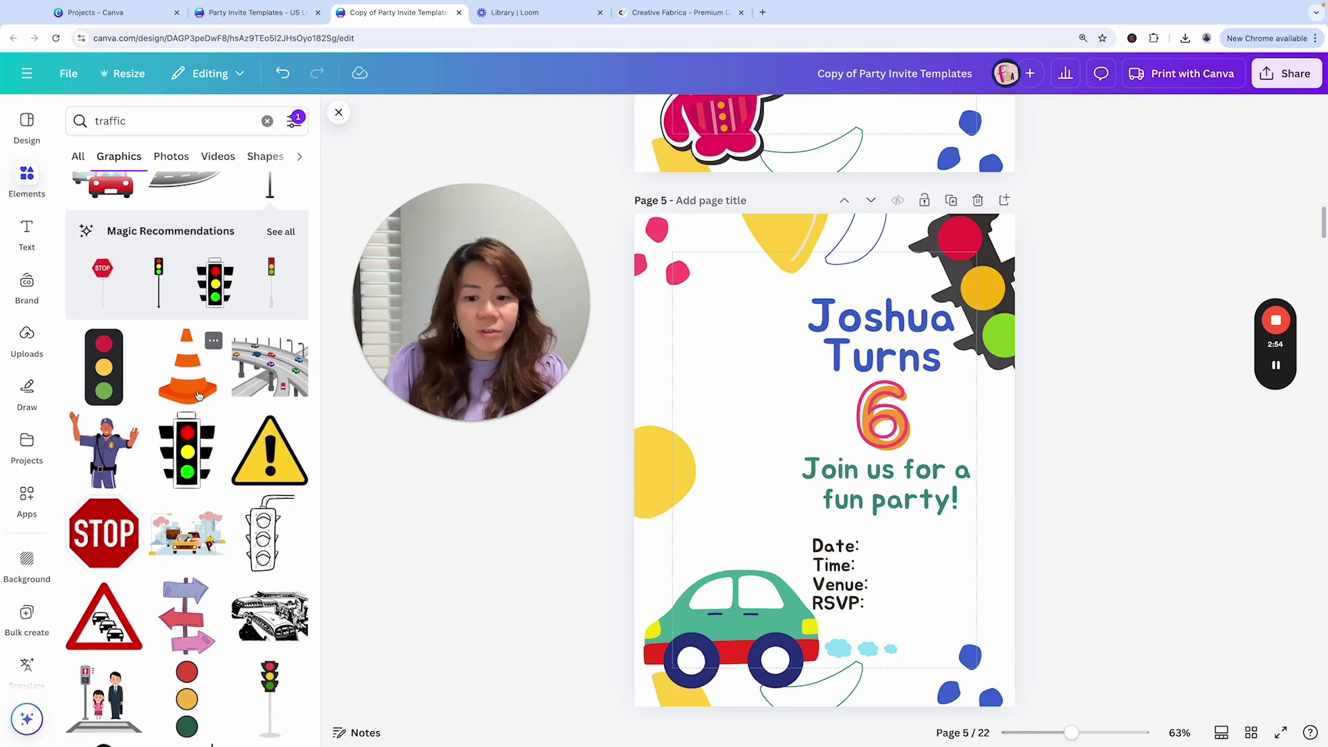
click(190, 366)
drag(900, 364, 824, 460)
drag(799, 512, 971, 665)
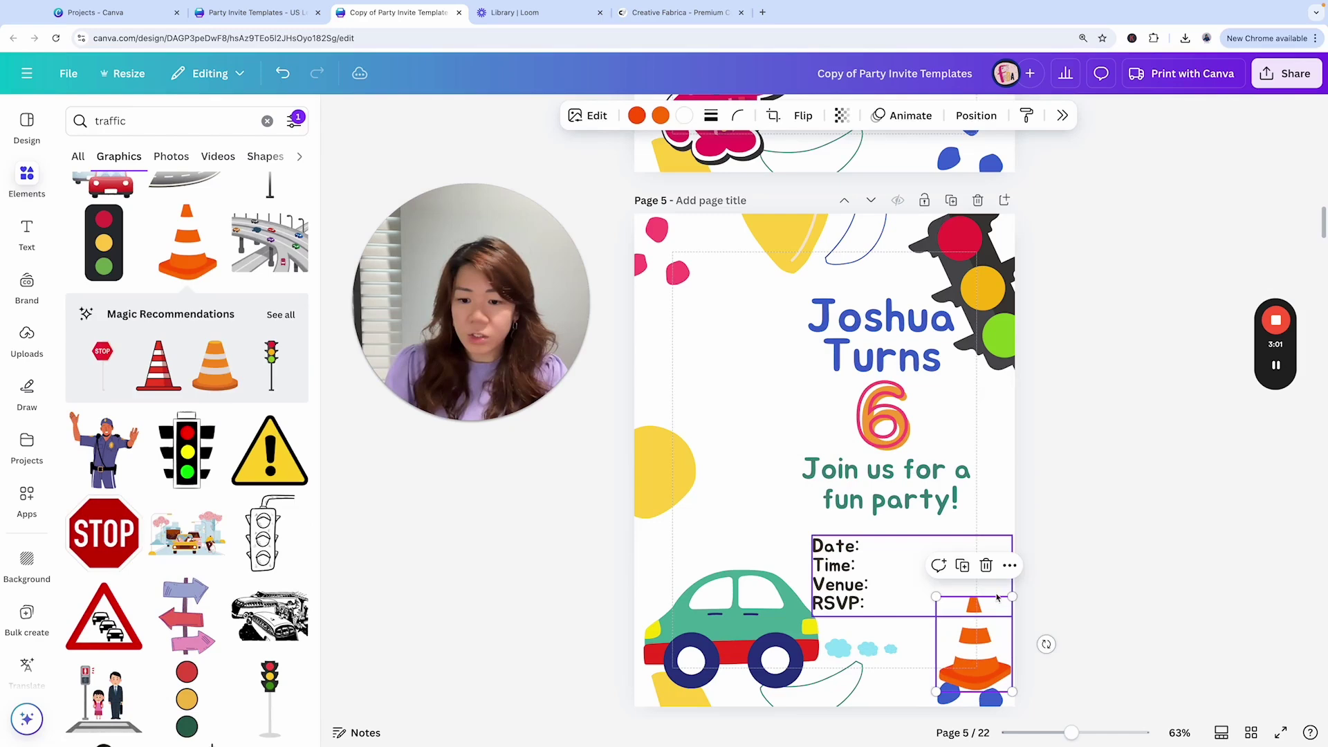
drag(1011, 596, 1004, 610)
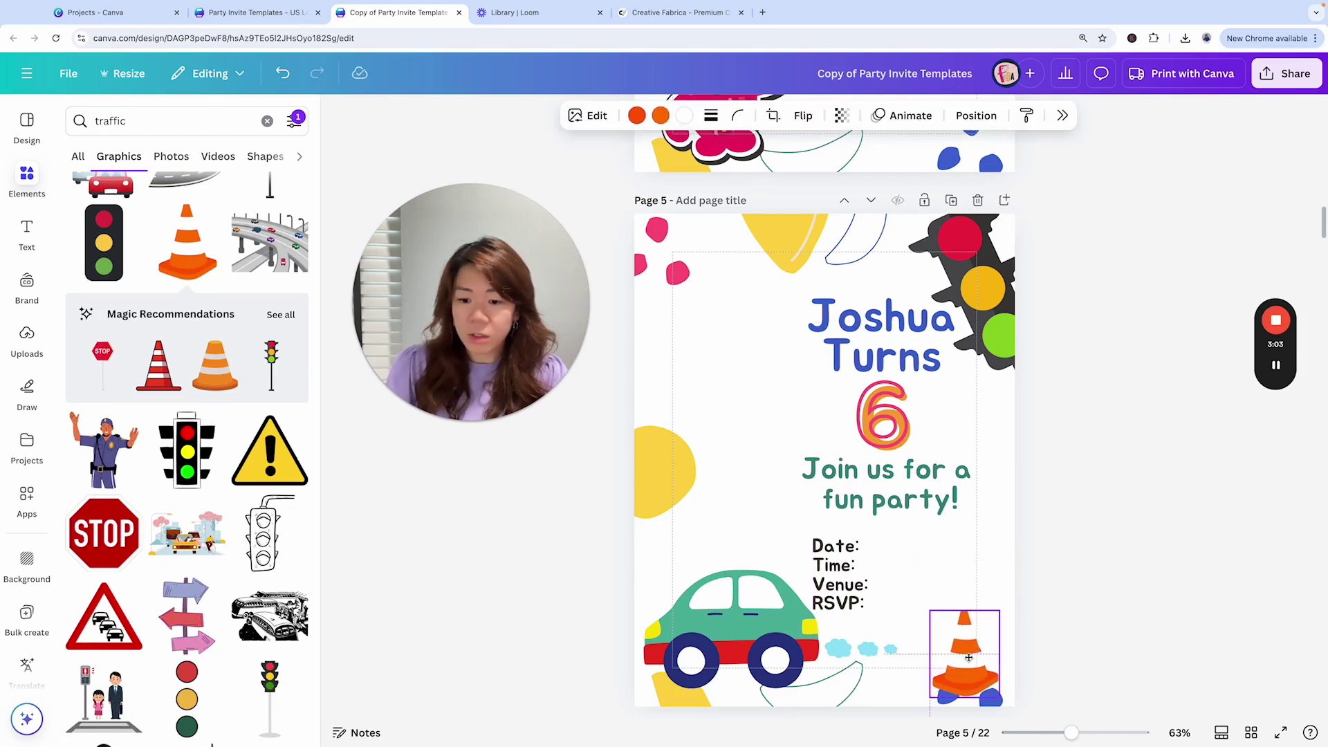
click(1073, 619)
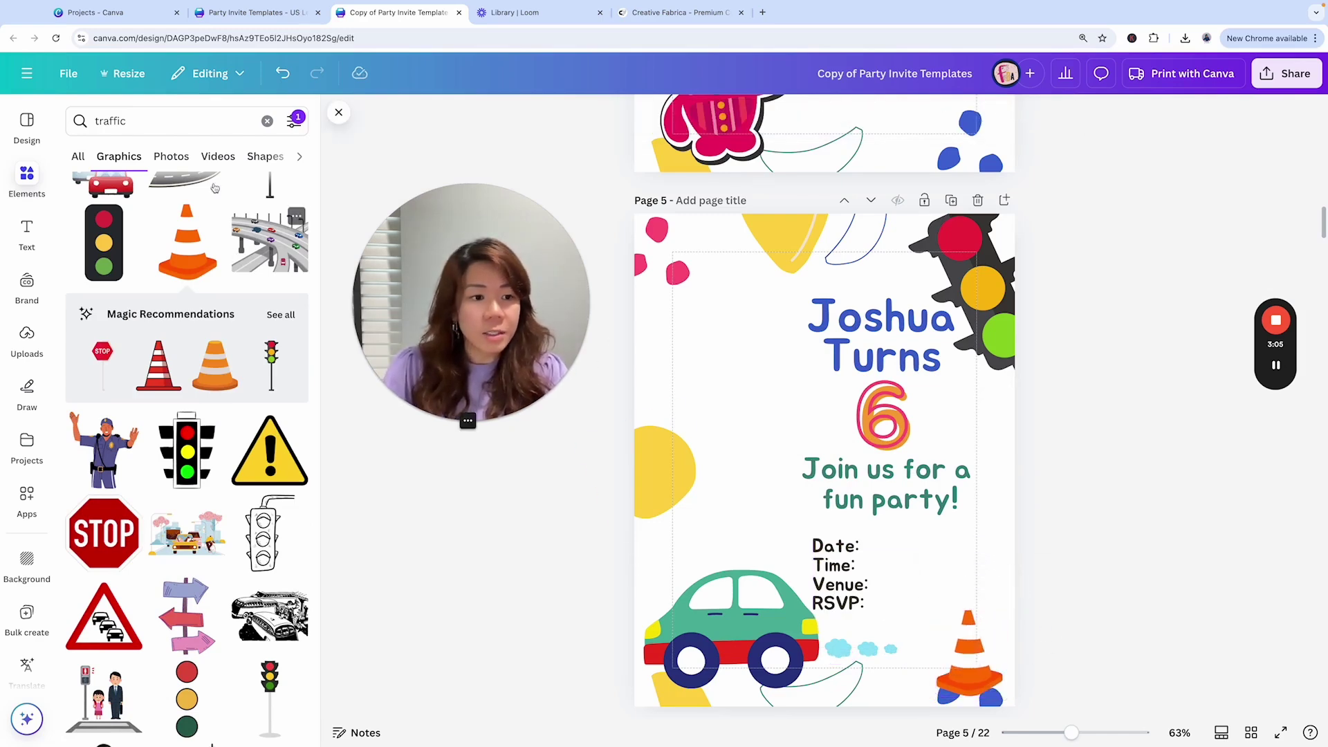
Step: Add a yellow helicopter graphic and place it tilted in the top-left corner
click(110, 121)
text(heli)
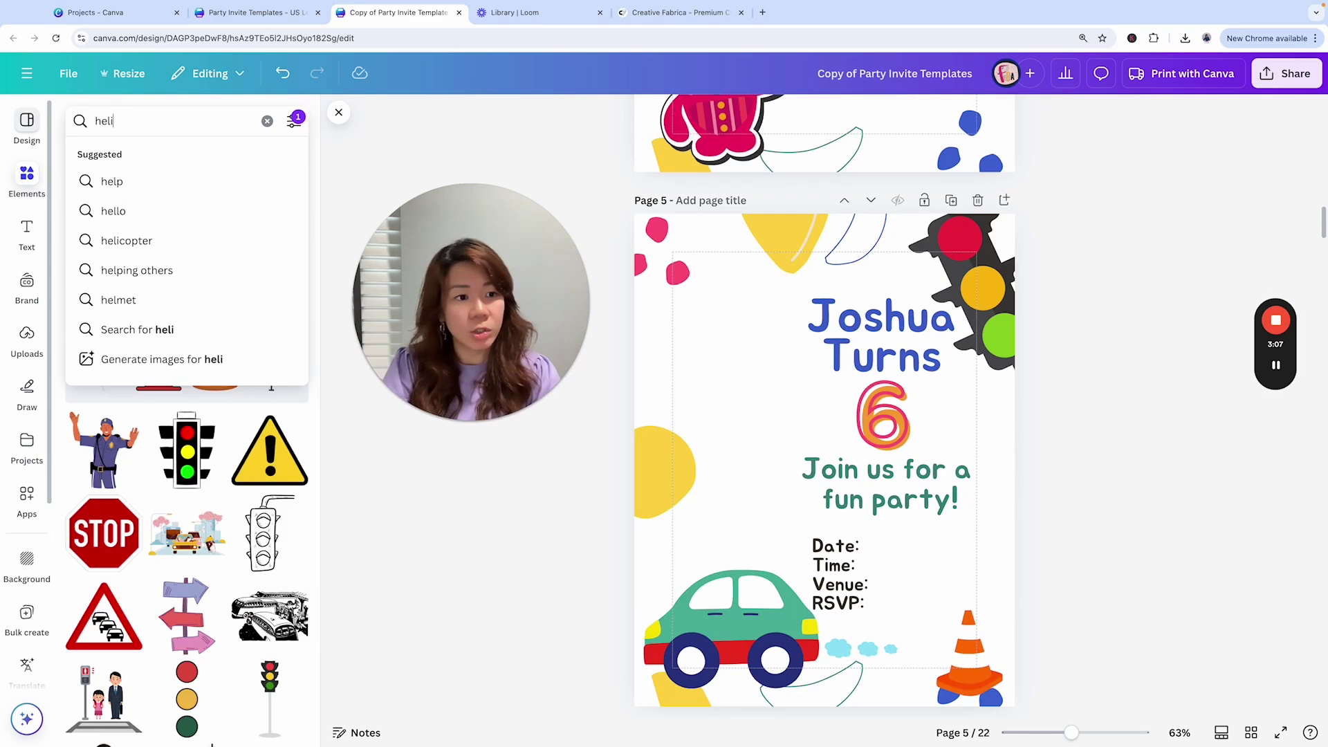
text(copter)
key(Return)
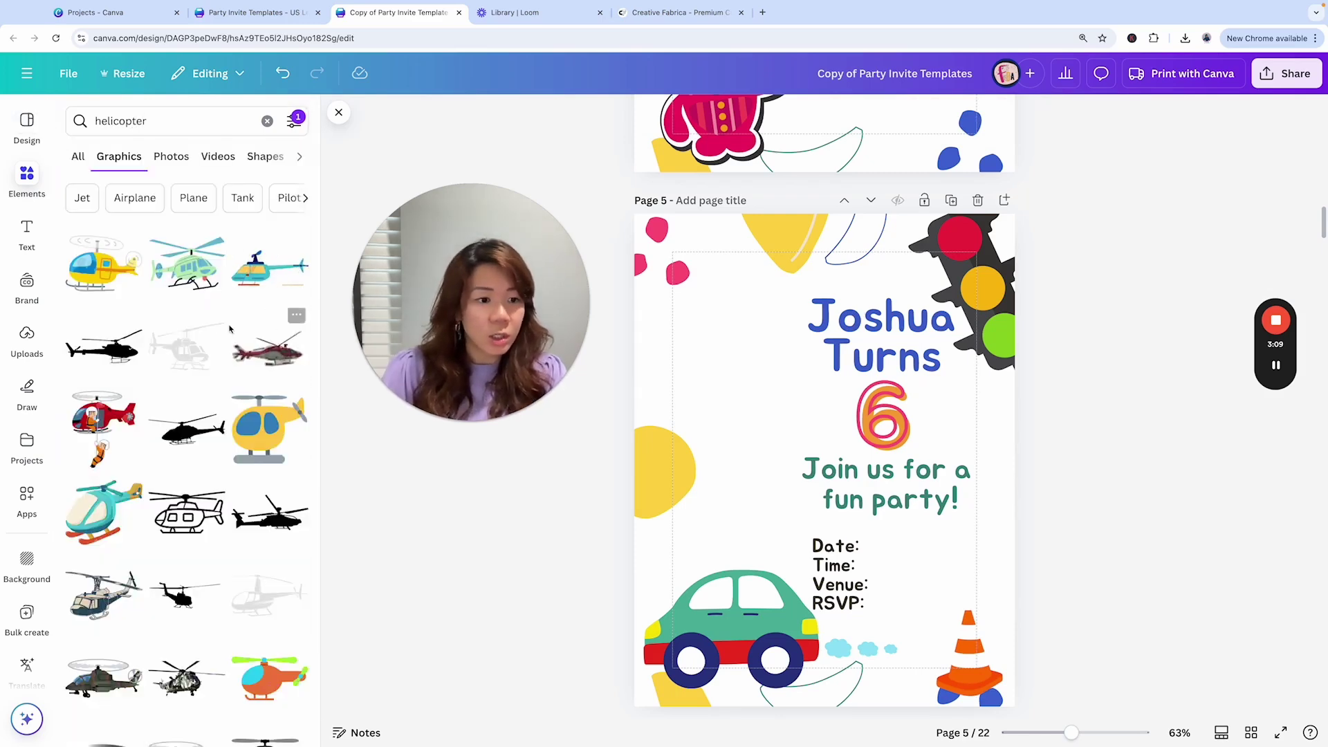
click(267, 425)
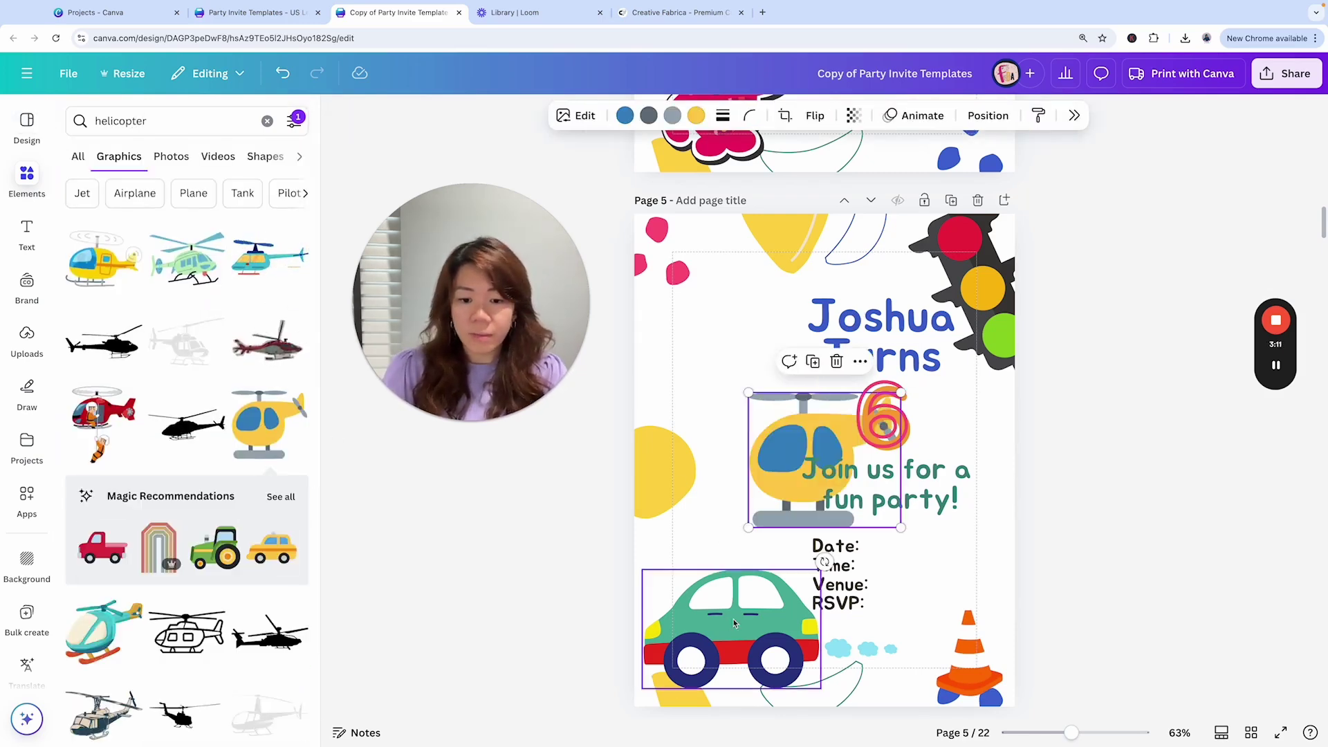
drag(802, 484, 696, 374)
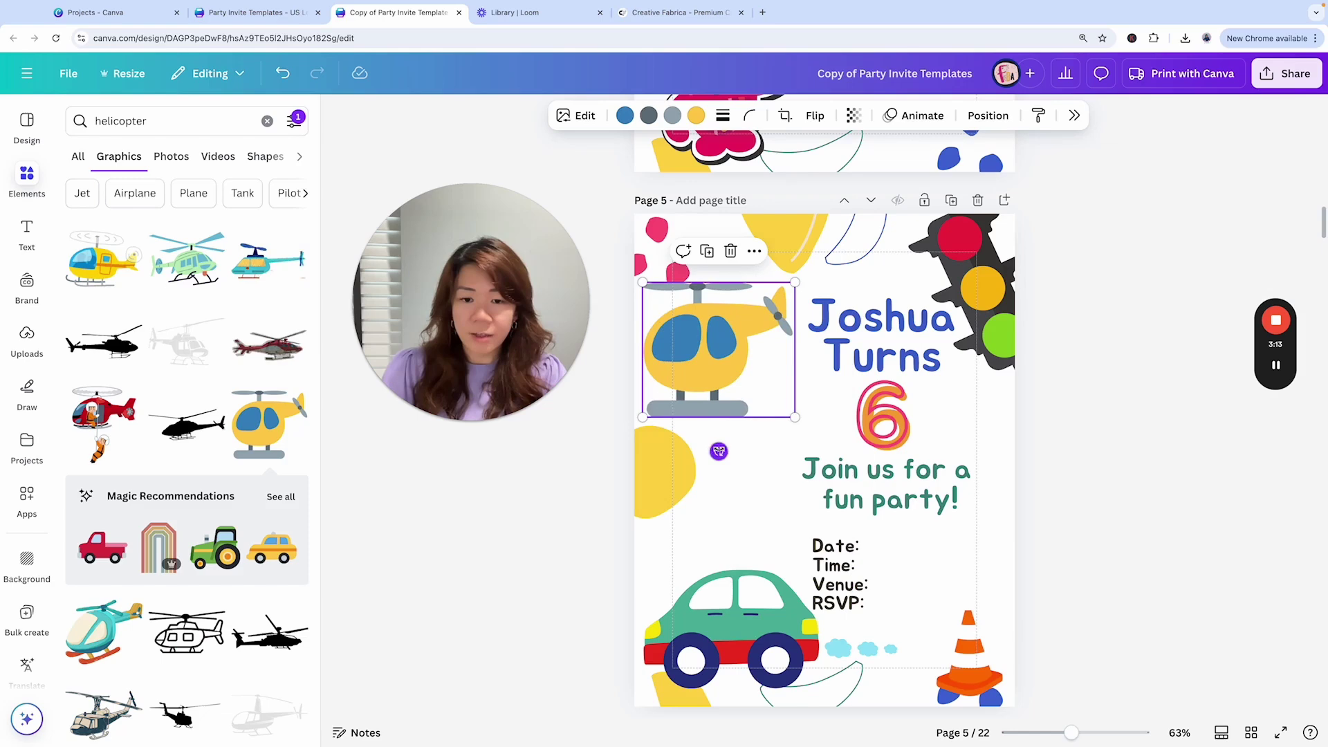
mouse_move(719, 451)
mouse_down()
mouse_move(765, 480)
mouse_move(735, 450)
mouse_up()
drag(719, 349, 722, 341)
Step: Add a light-blue 'cloud' graphic and place clouds along the left and top edges
click(173, 121)
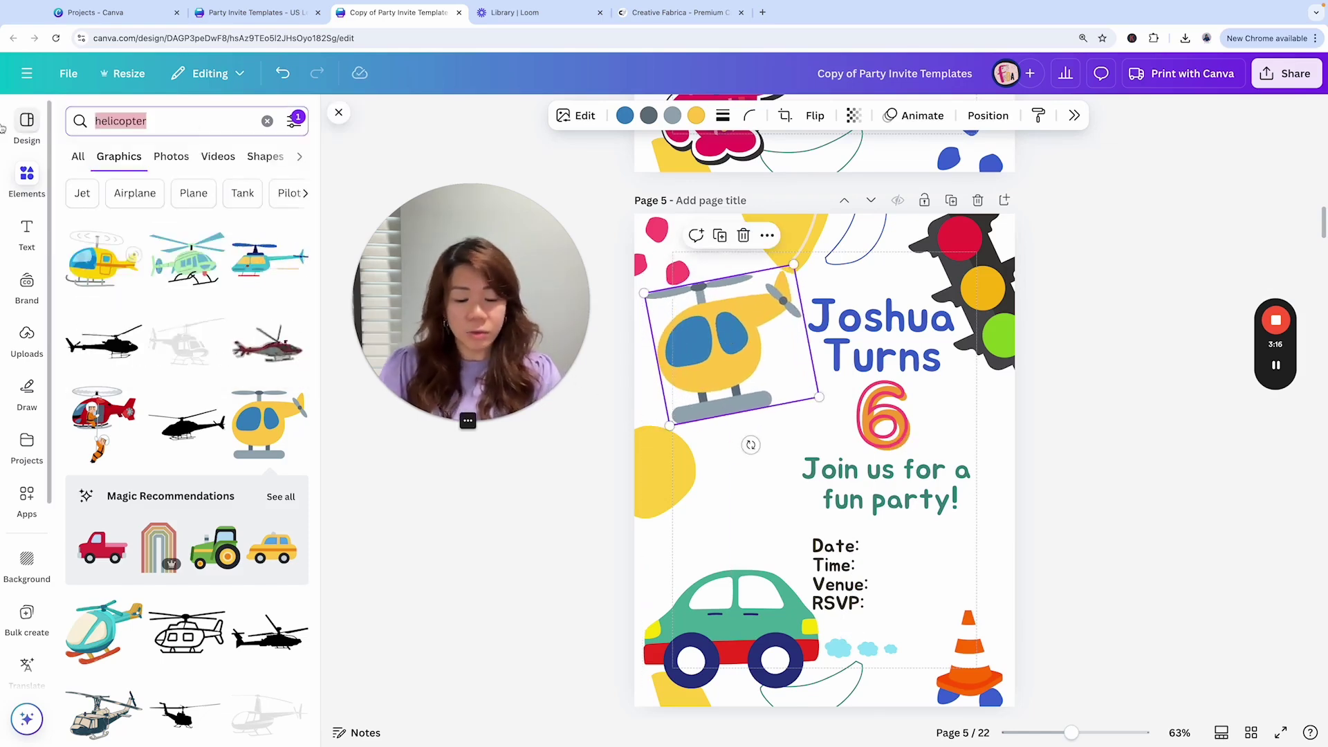
text(cloud)
key(Return)
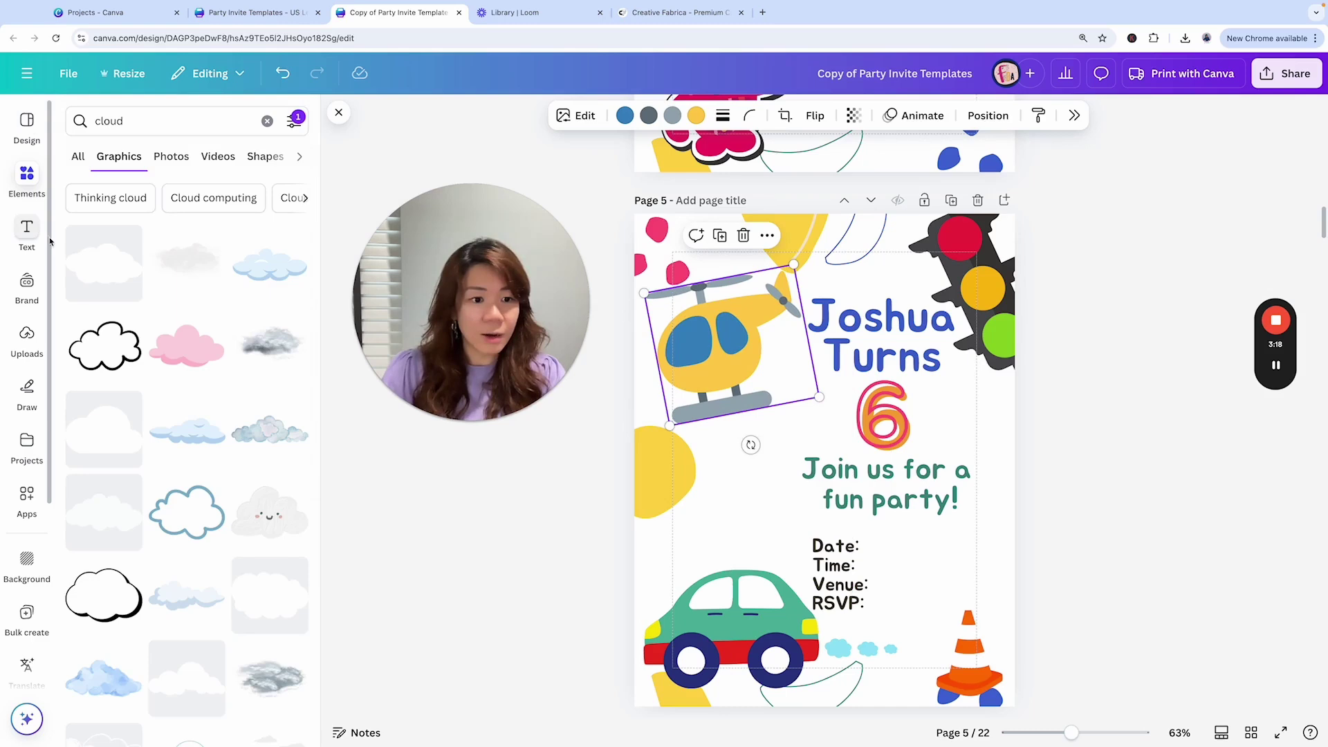
click(270, 267)
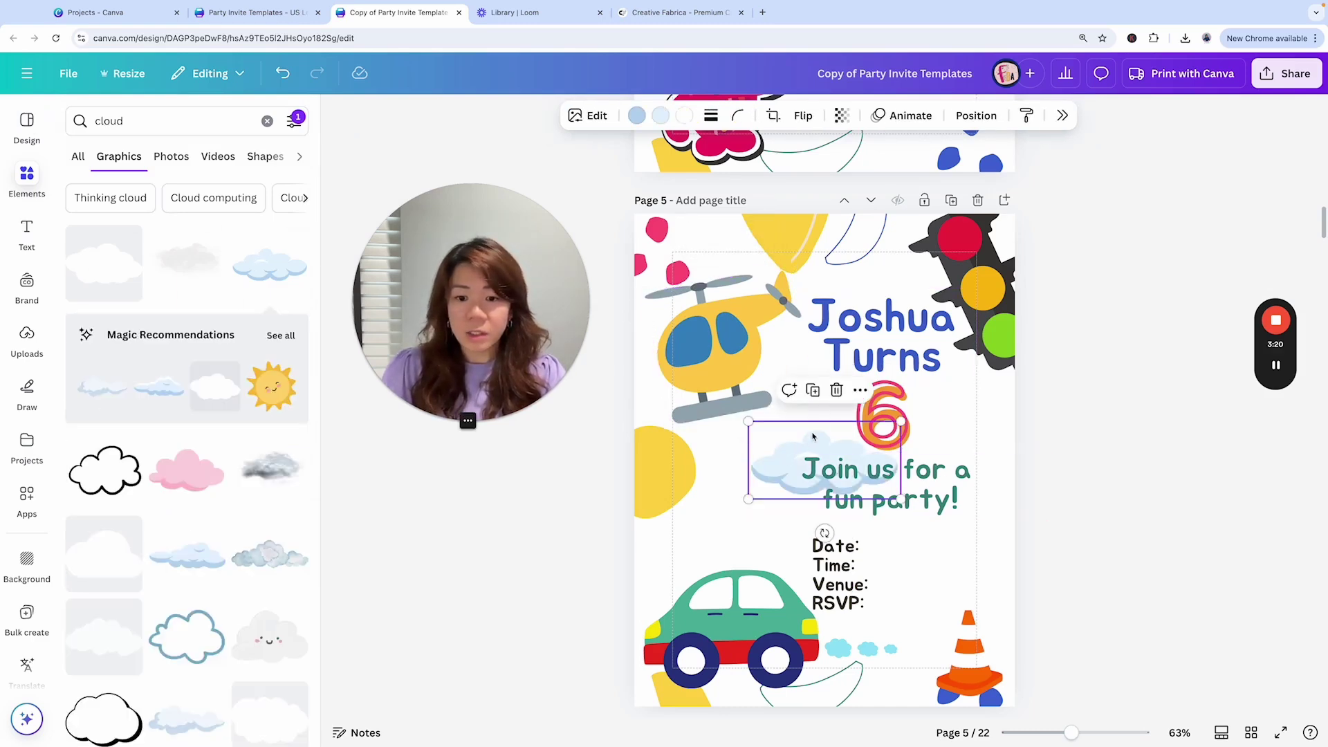
drag(813, 435, 651, 393)
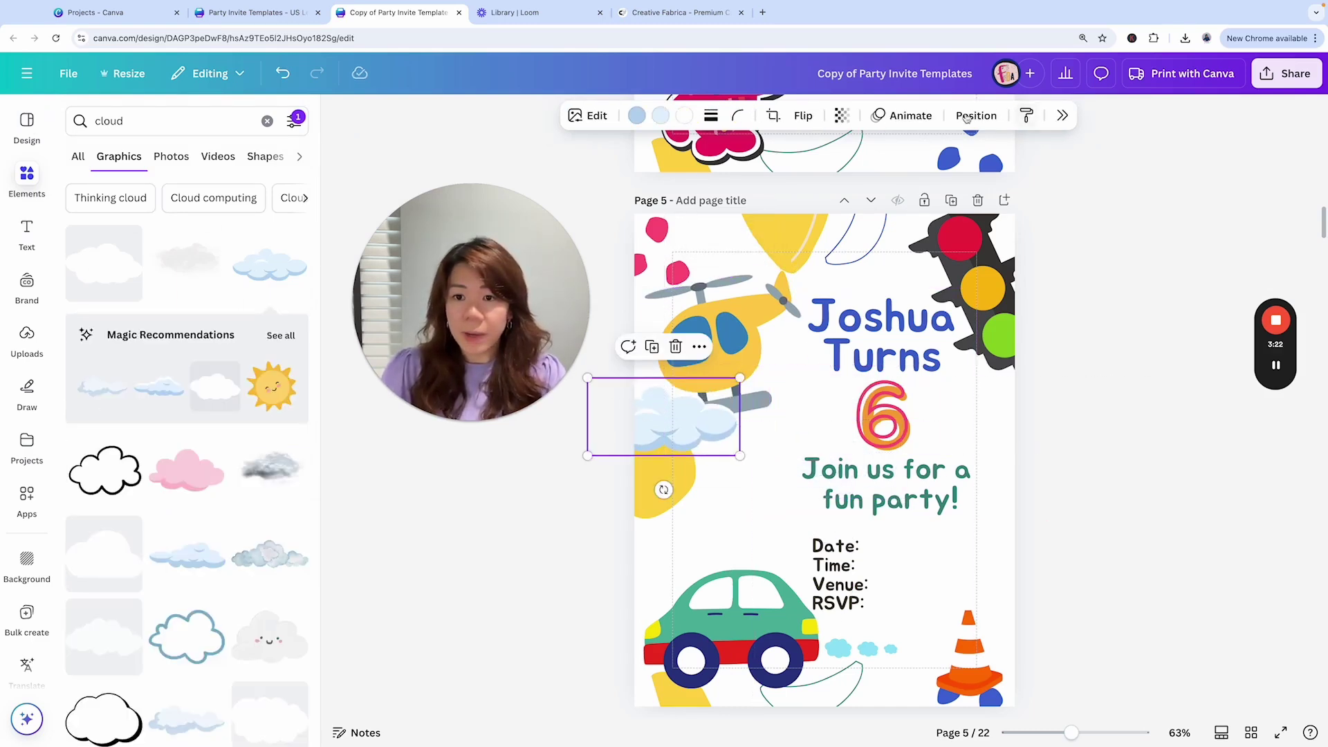
click(978, 116)
click(1065, 162)
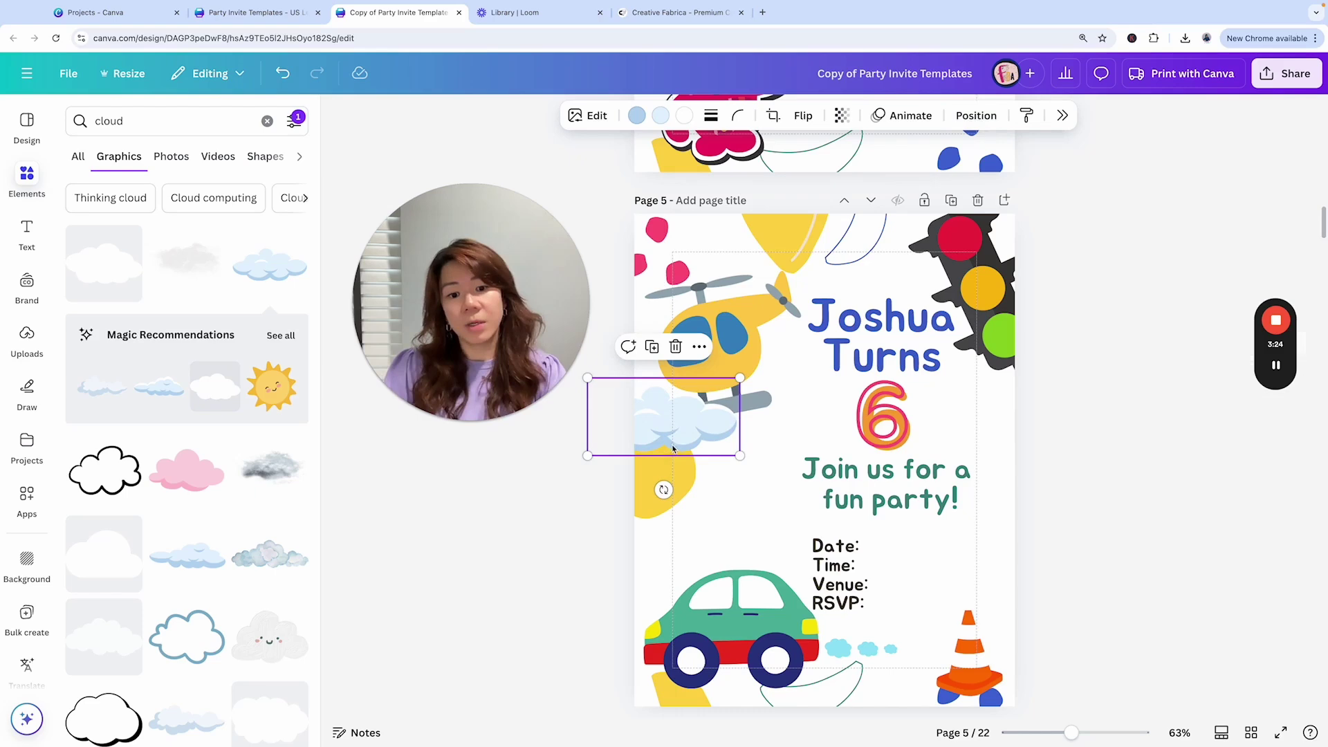
click(1103, 279)
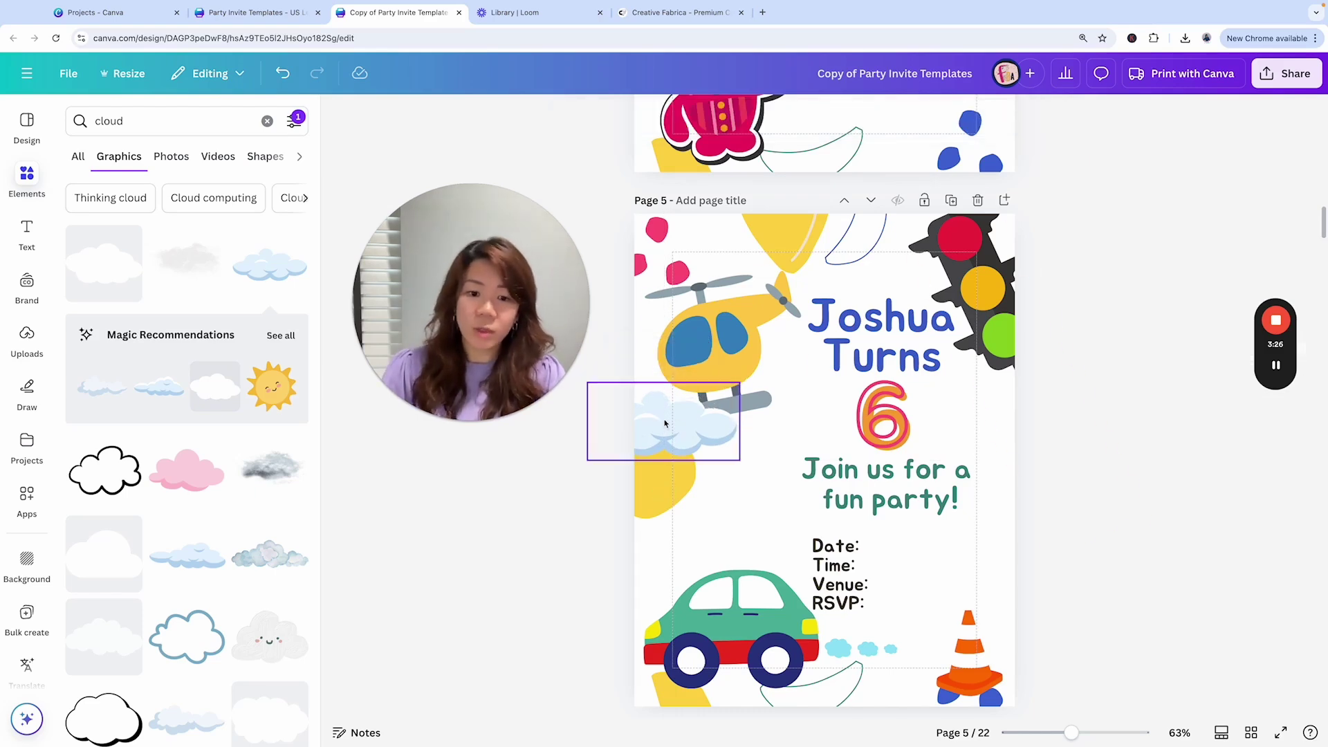
click(664, 423)
drag(665, 423, 760, 214)
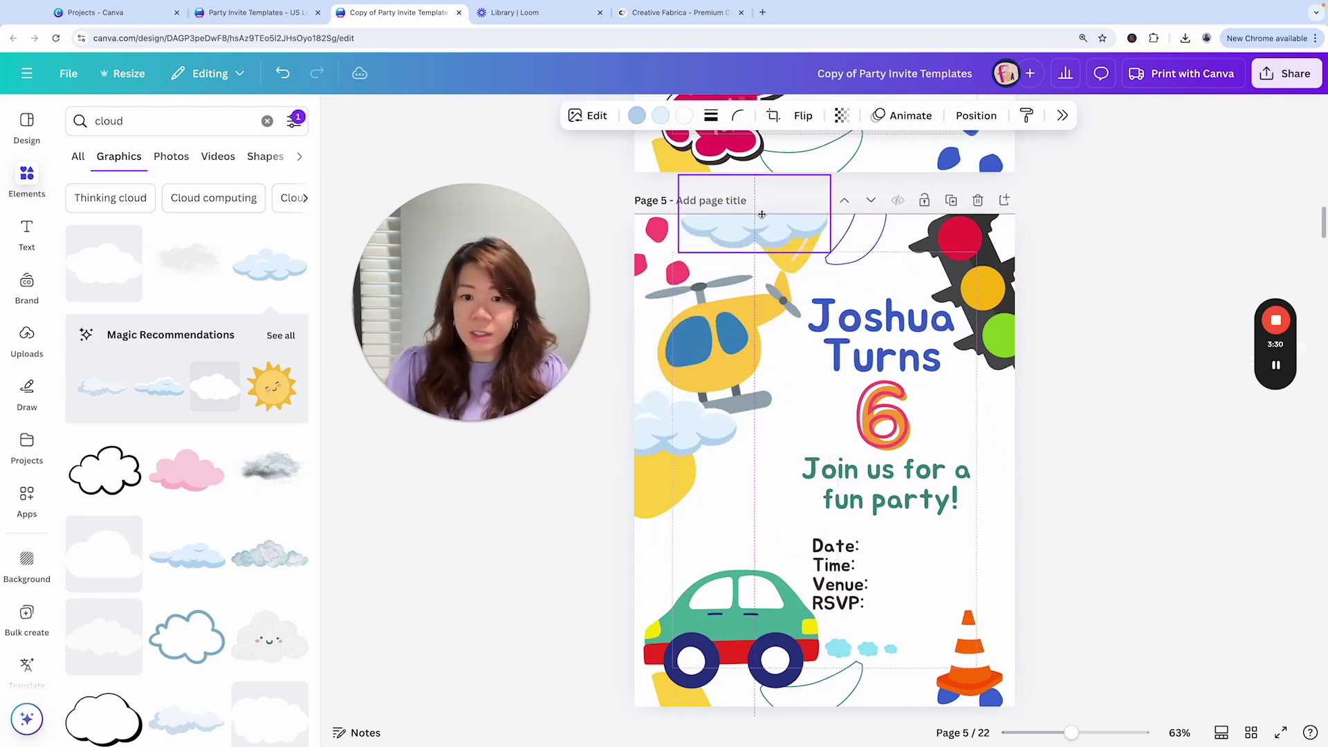
Step: Move the yellow crescent over the pink dots, then undo the move
click(1152, 249)
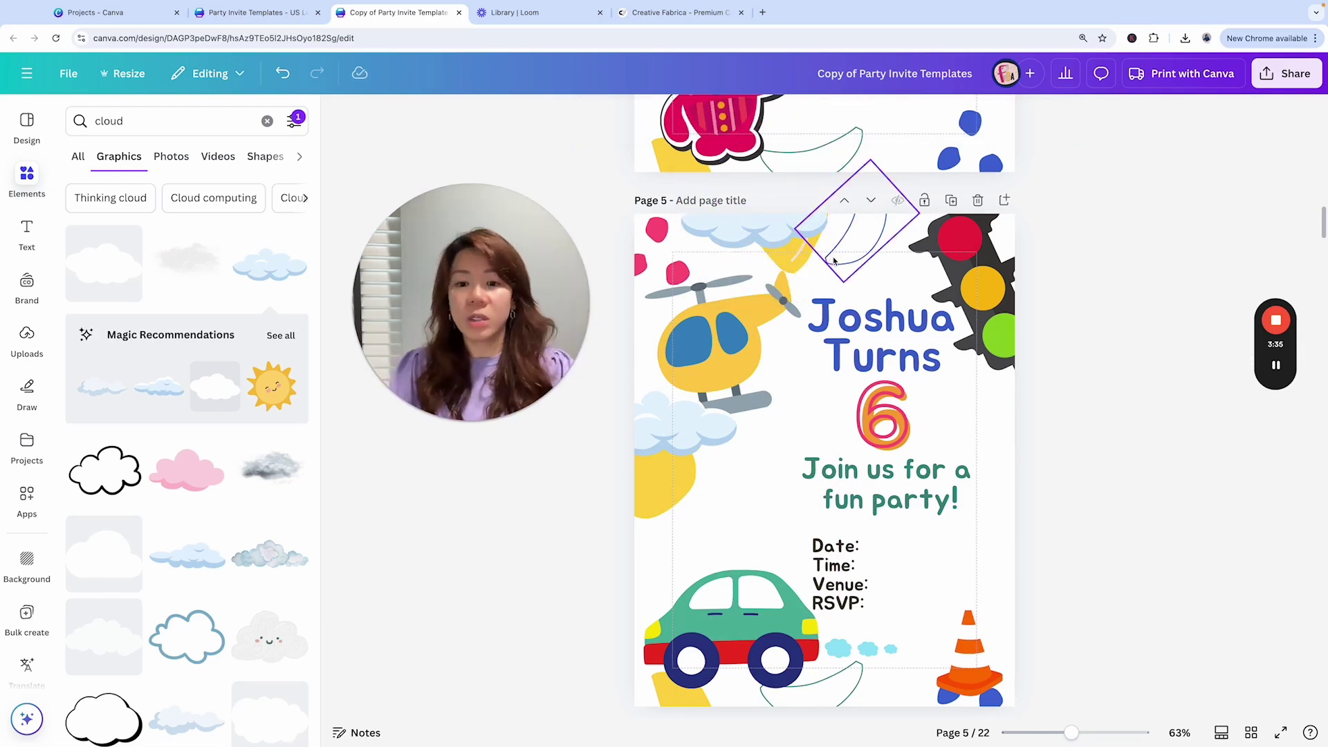
drag(834, 261, 668, 260)
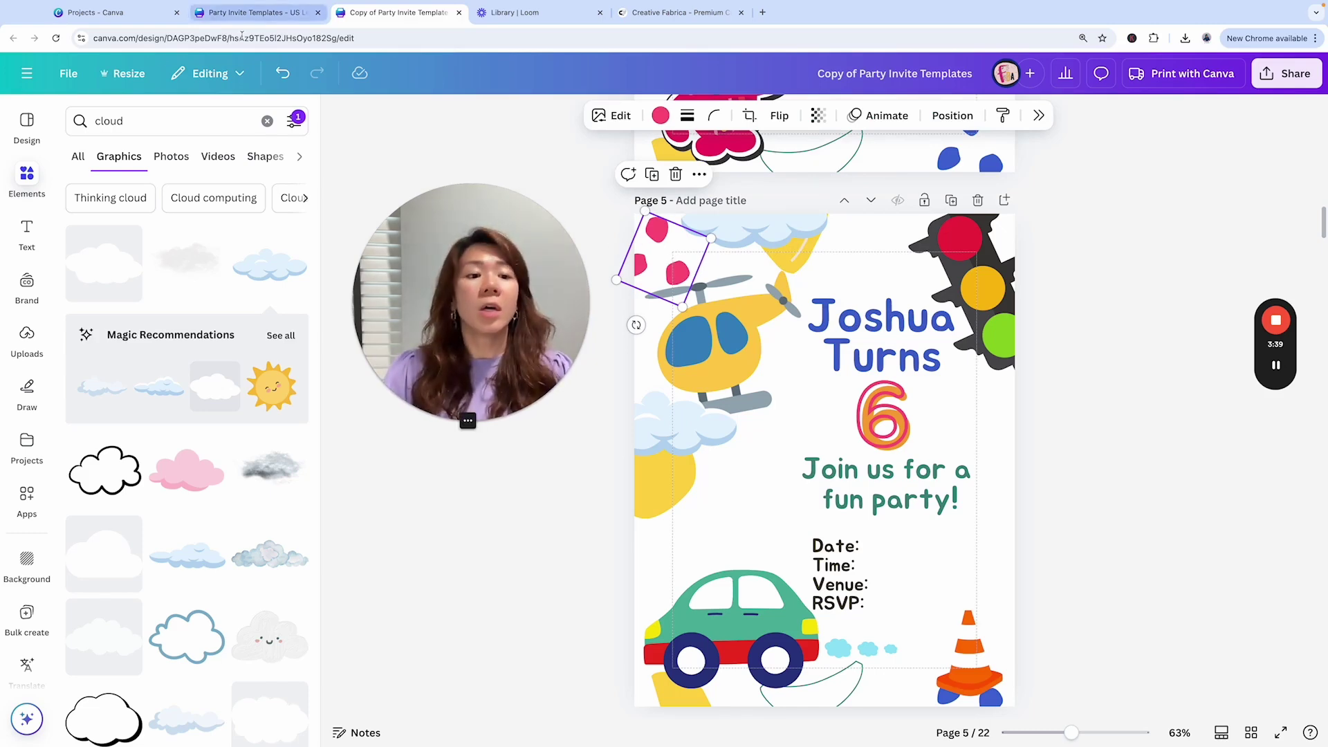
key(ctrl+z)
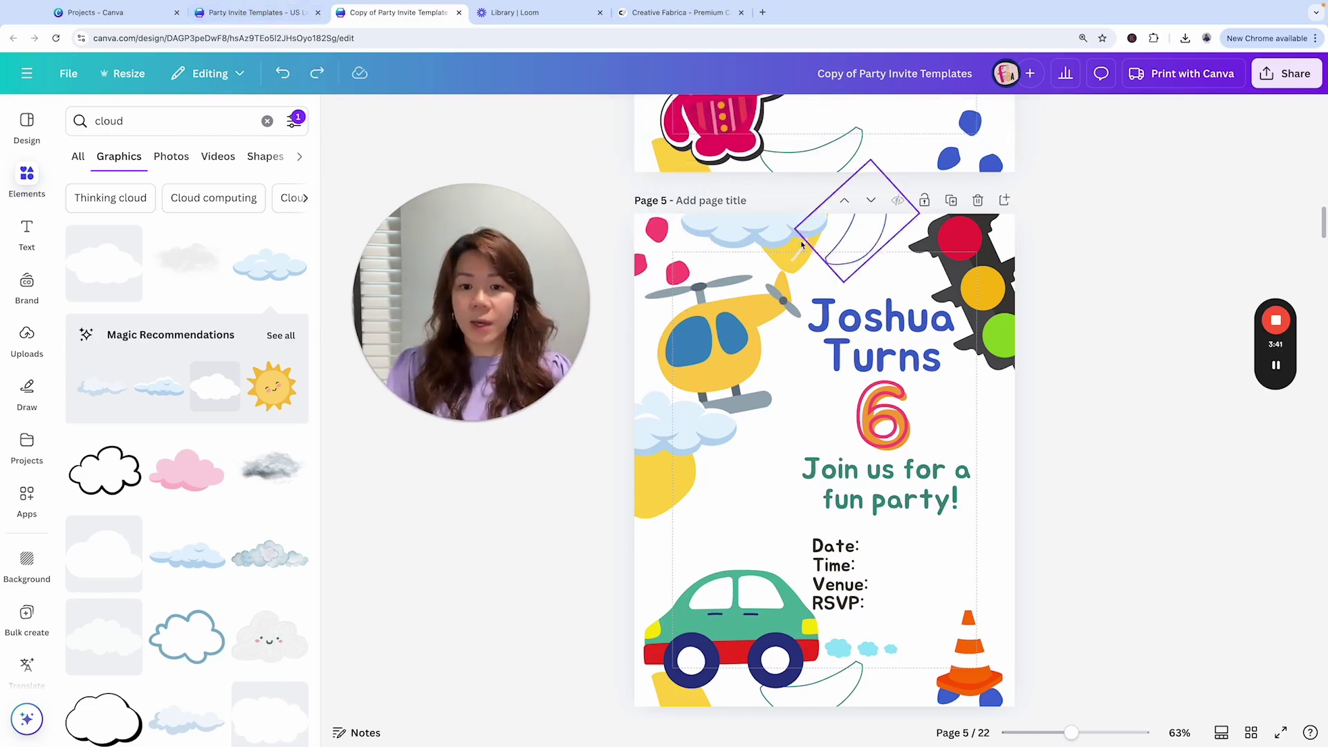
click(798, 267)
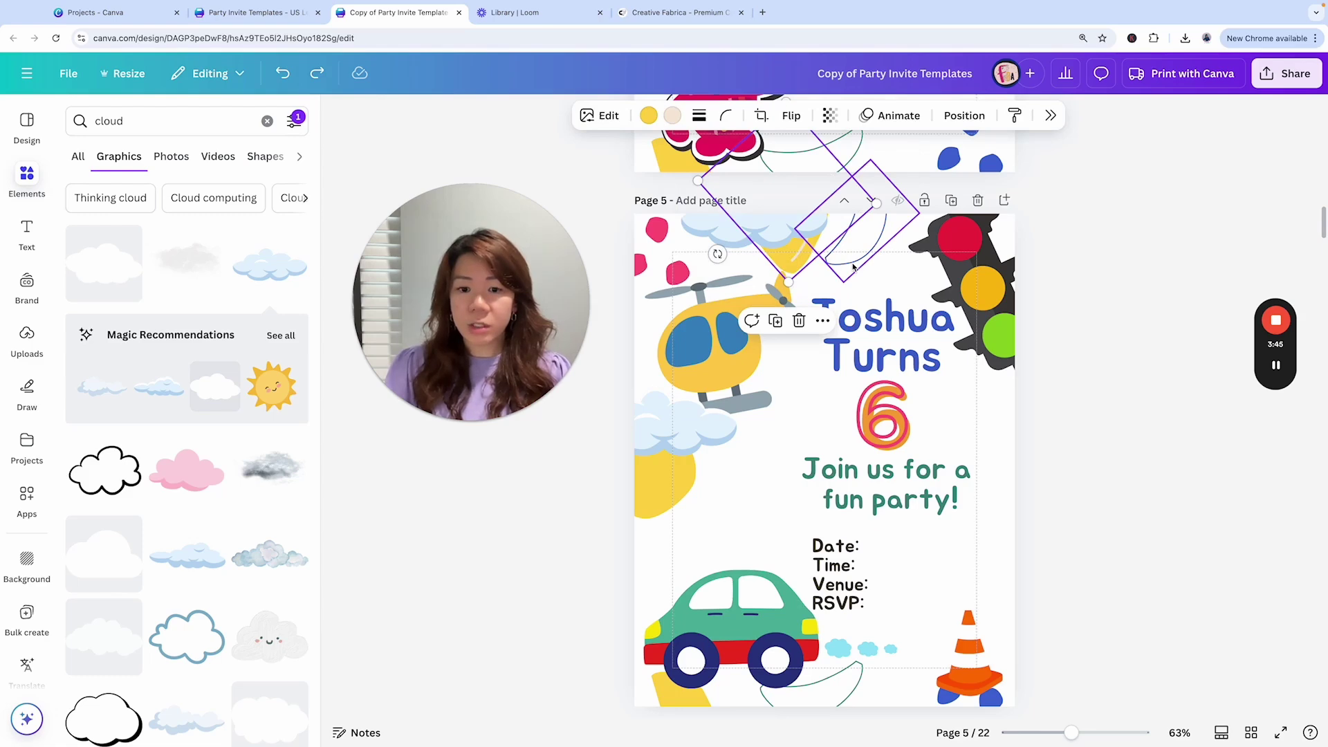
Step: Delete the pink dots, bottom-left yellow shape and blue blobs beside the cone
click(657, 249)
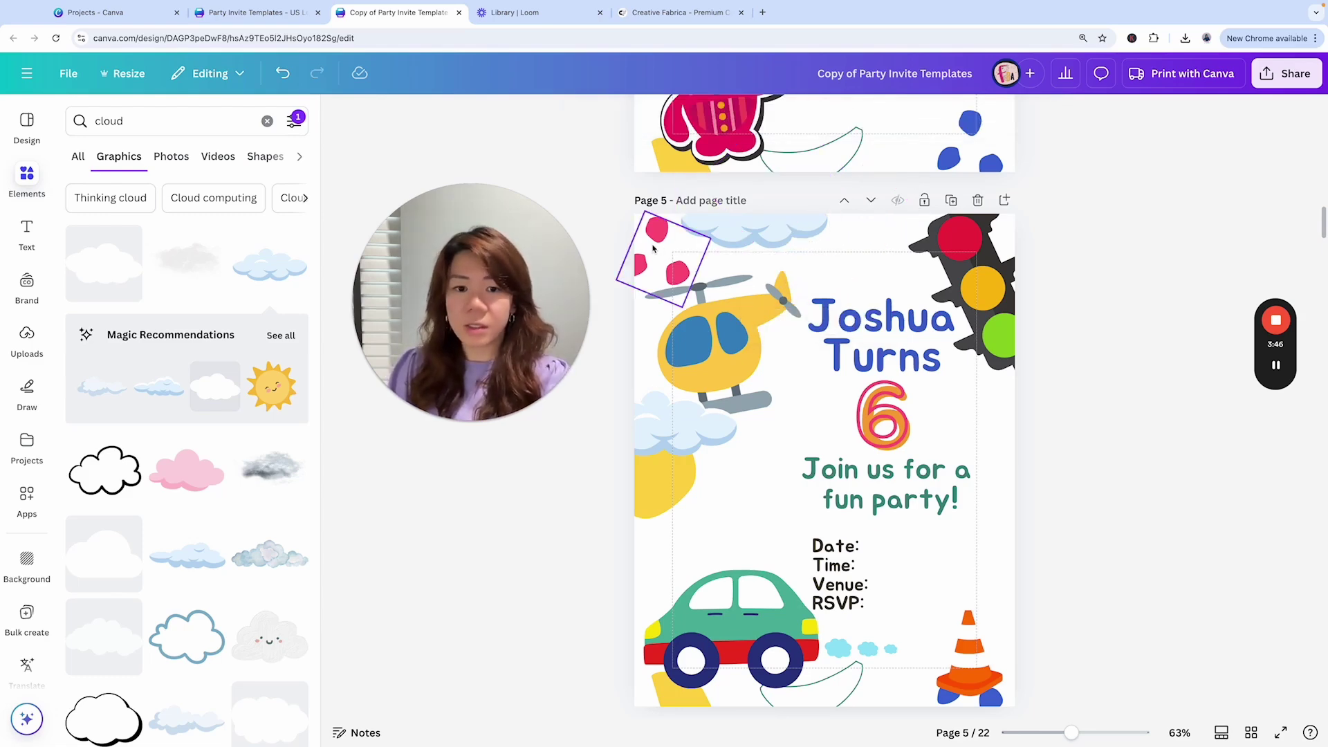
key(Delete)
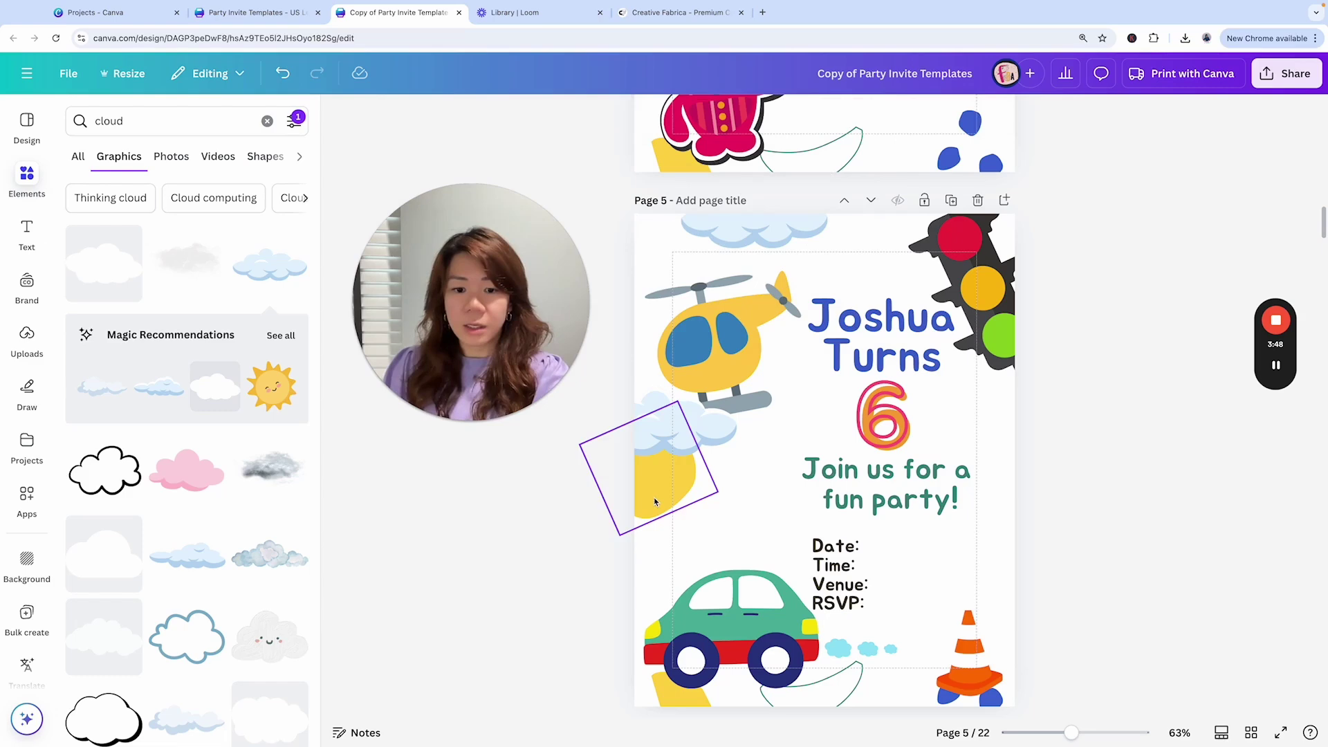
click(732, 703)
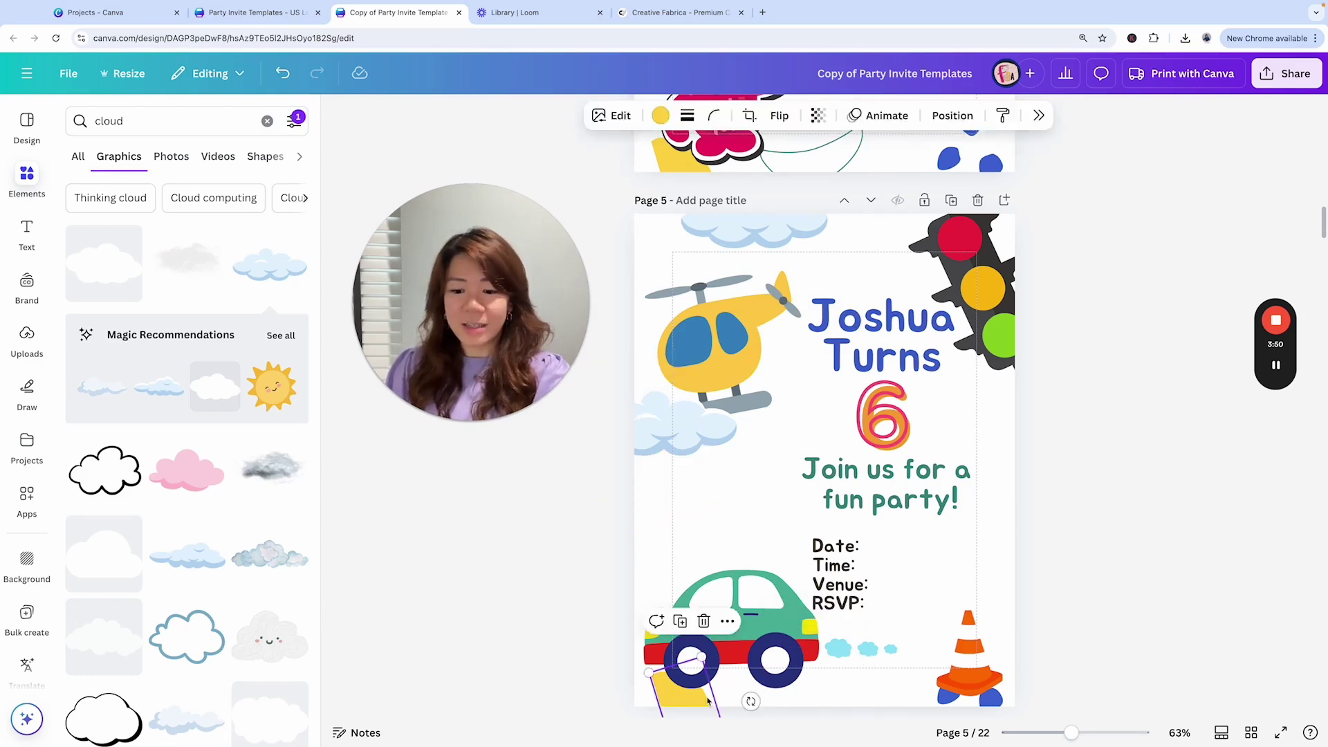
key(Delete)
click(953, 704)
key(Delete)
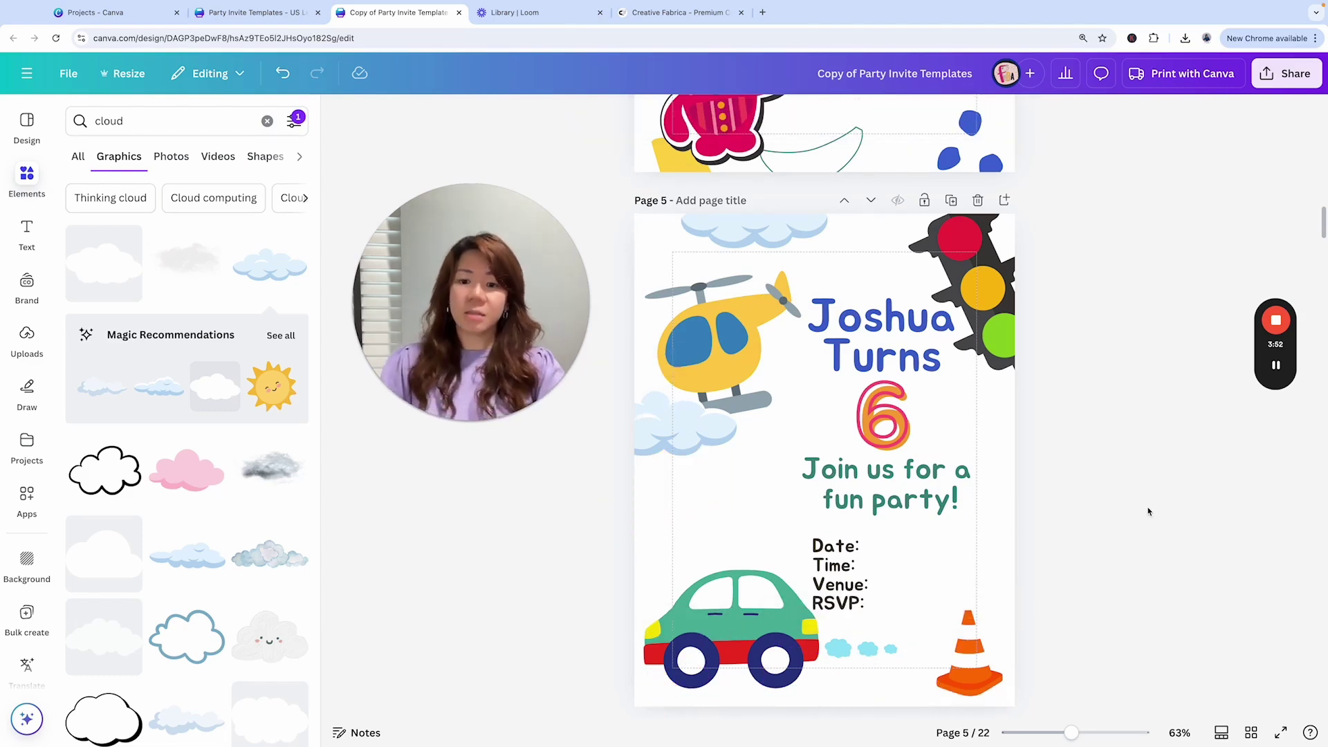
scroll(1147, 512, up, 1)
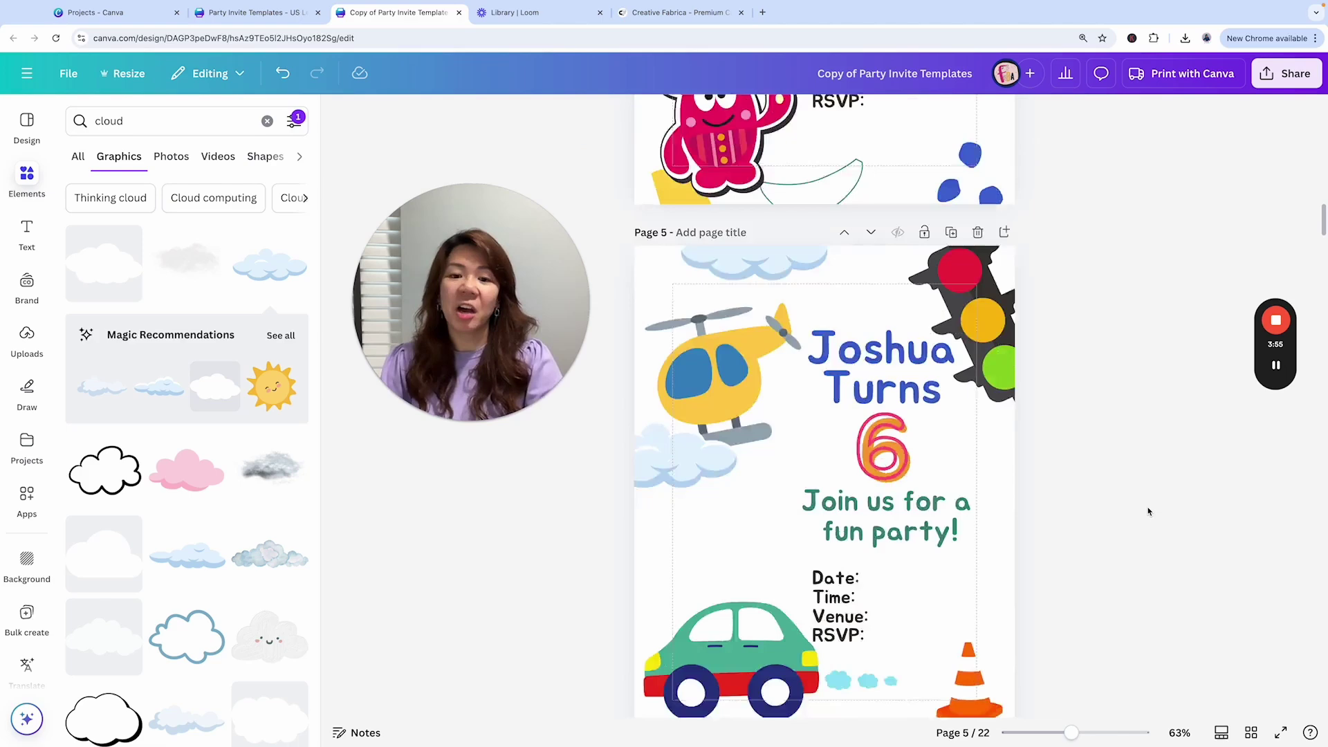
scroll(1148, 510, down, 3)
scroll(911, 294, up, 10)
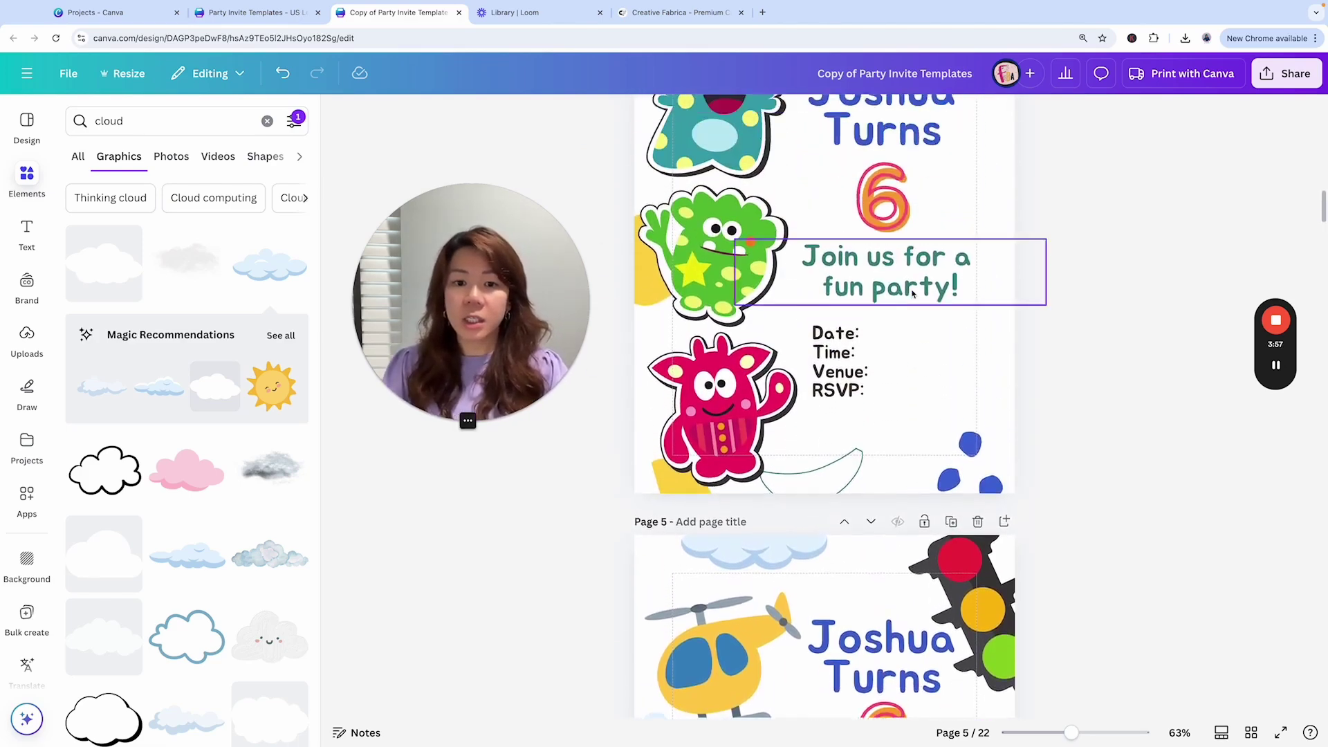
scroll(911, 294, down, 6)
scroll(912, 294, down, 1)
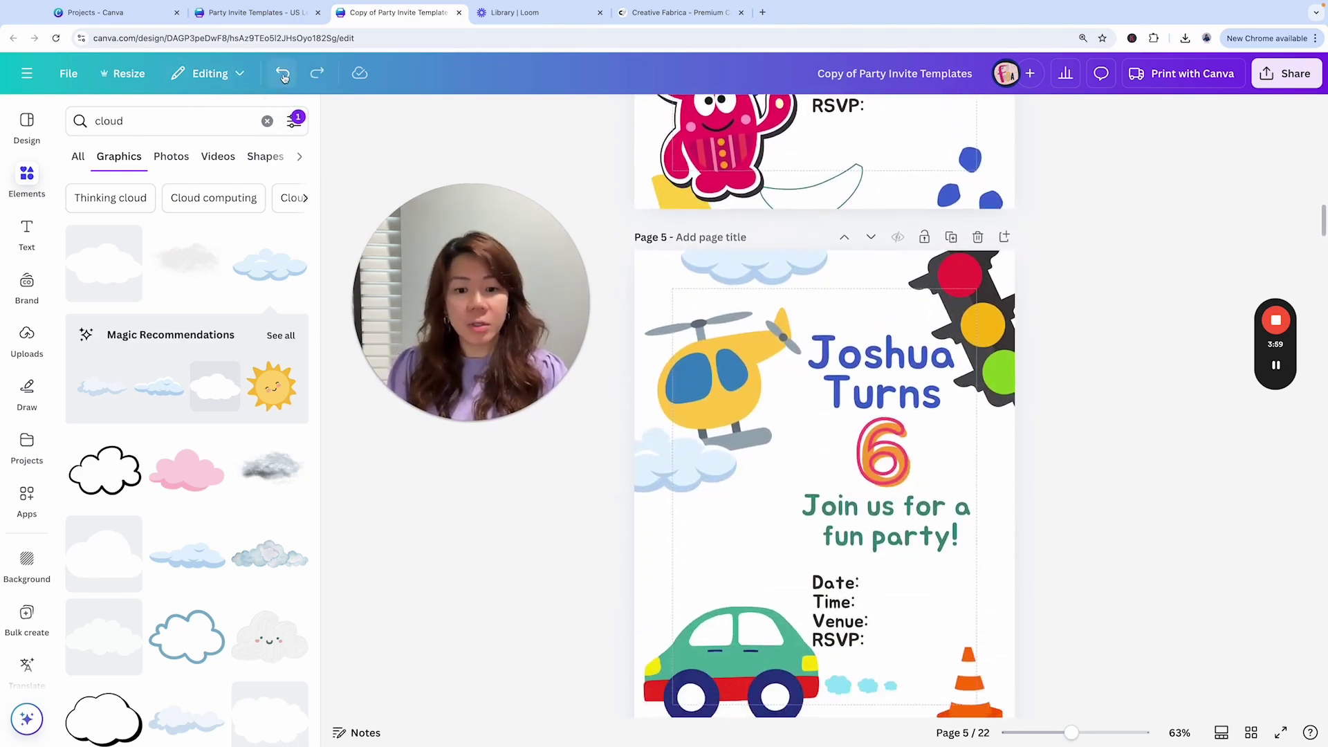
scroll(681, 190, down, 3)
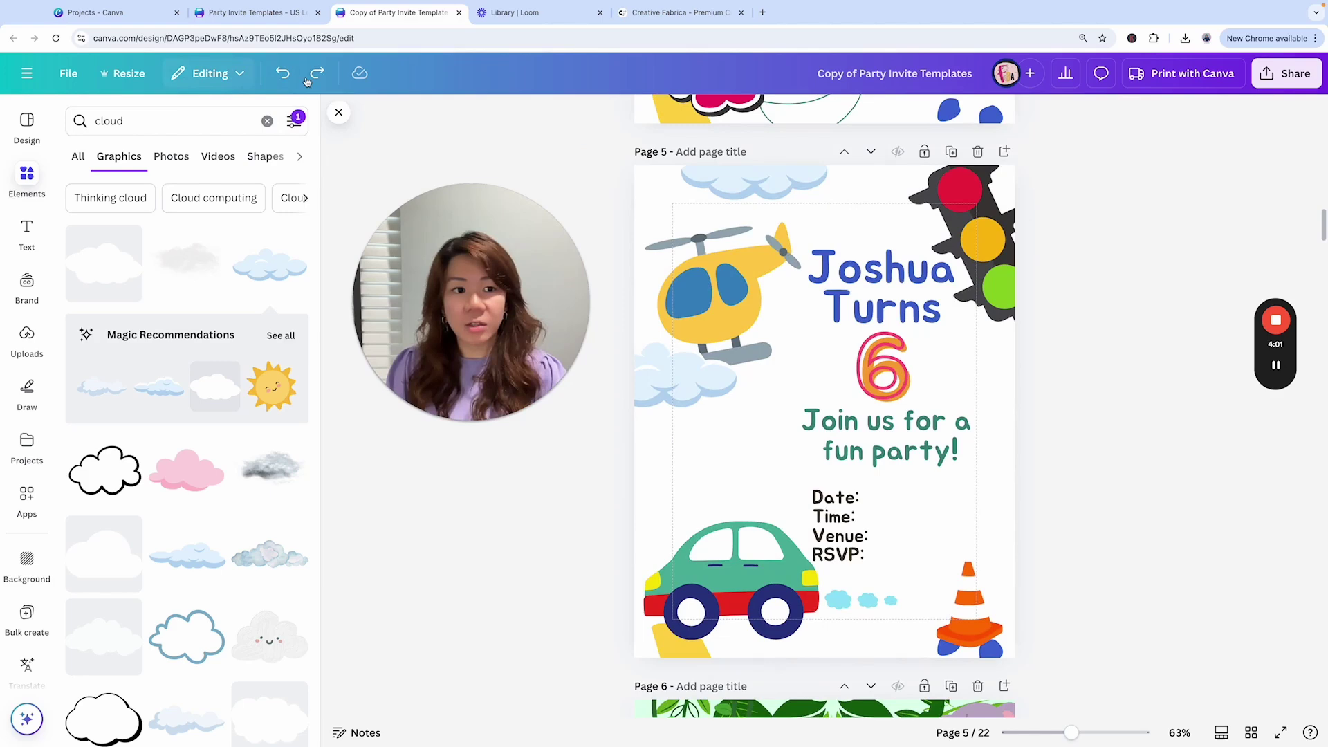
Step: Undo the last deletion and recolour the top kite green
click(282, 75)
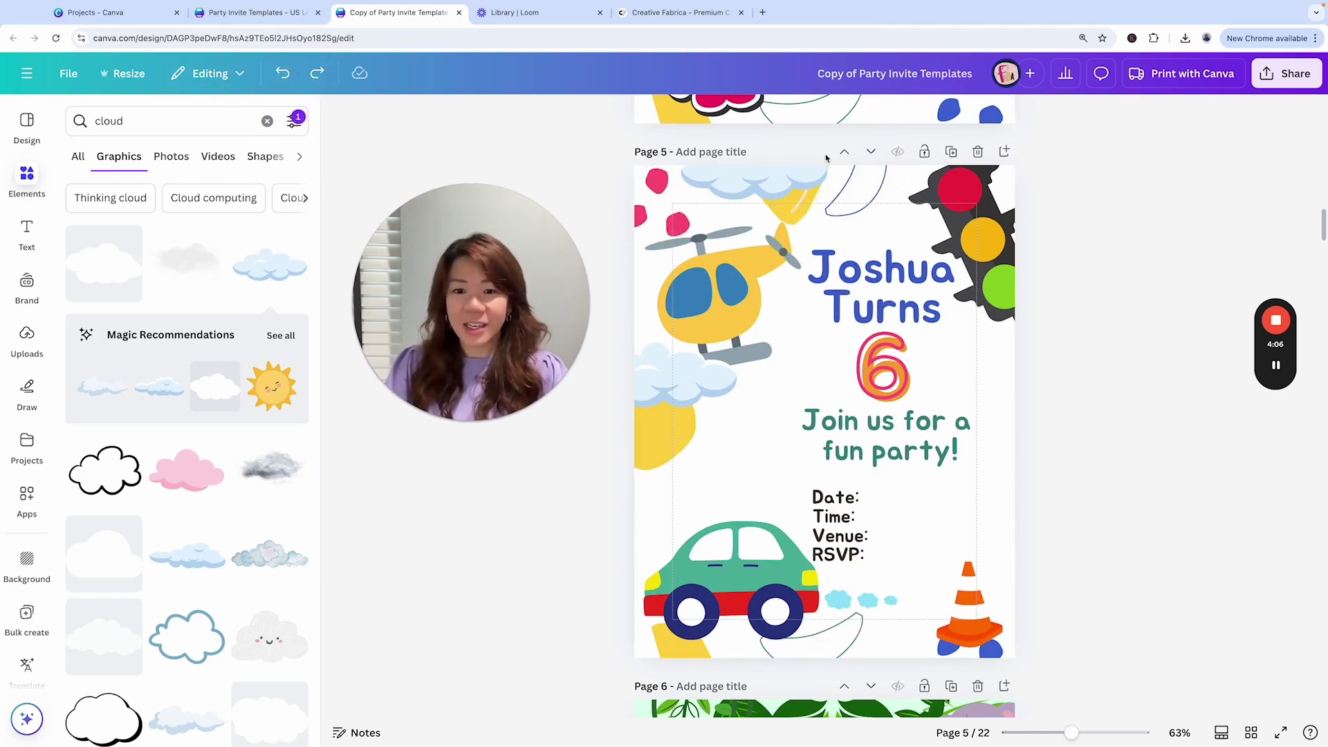
click(799, 211)
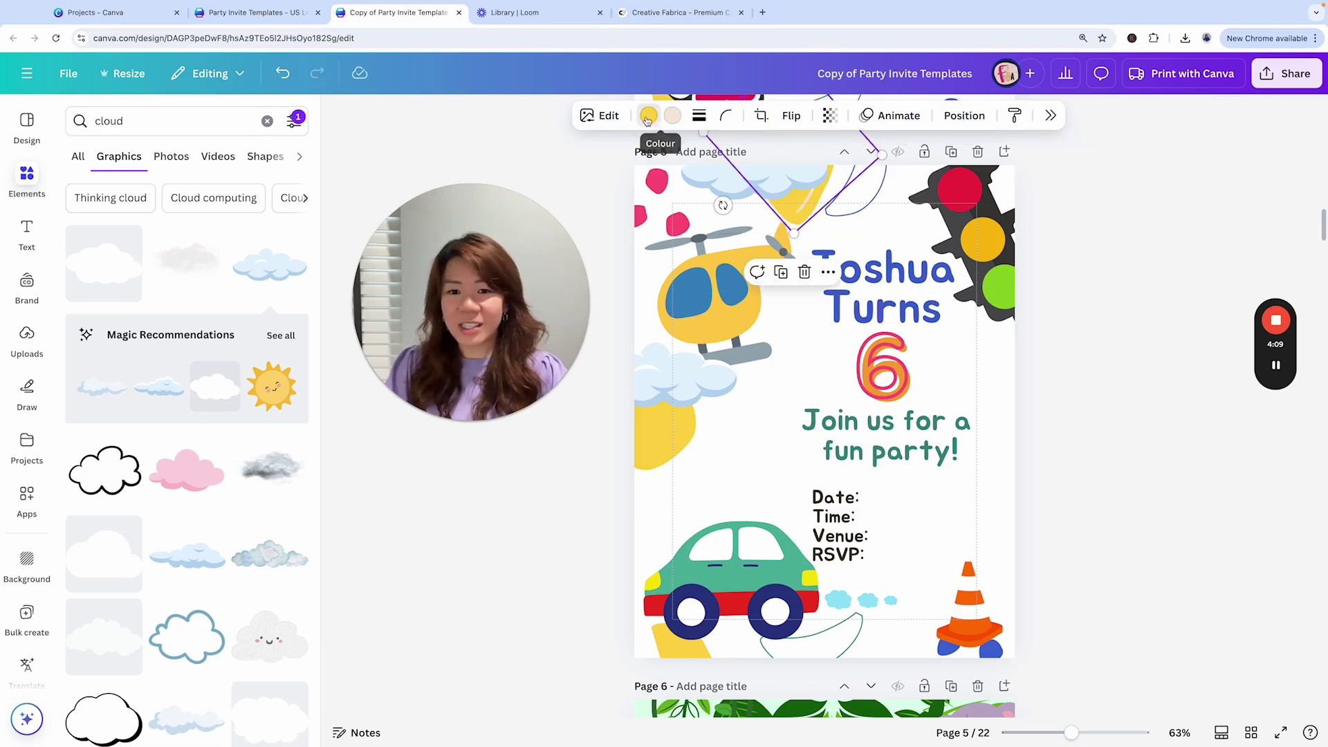
click(647, 117)
scroll(1112, 398, down, 4)
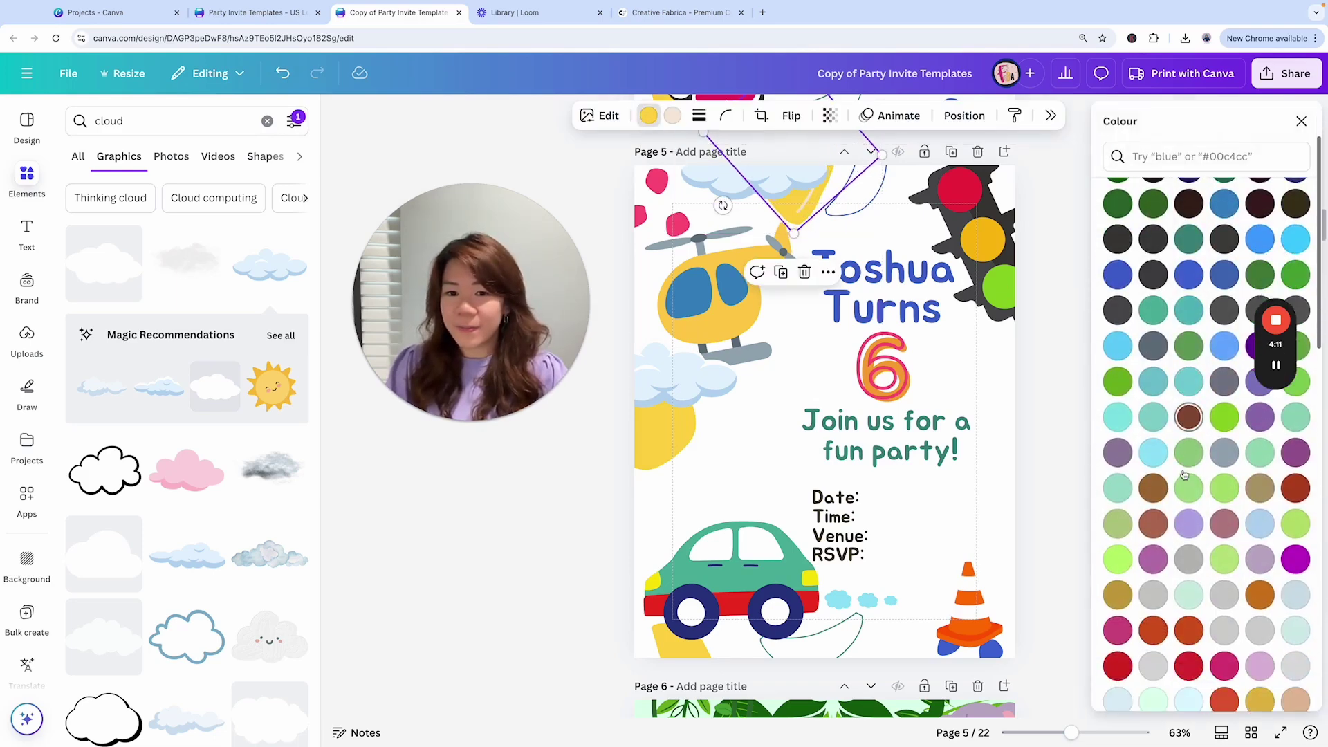
click(1115, 219)
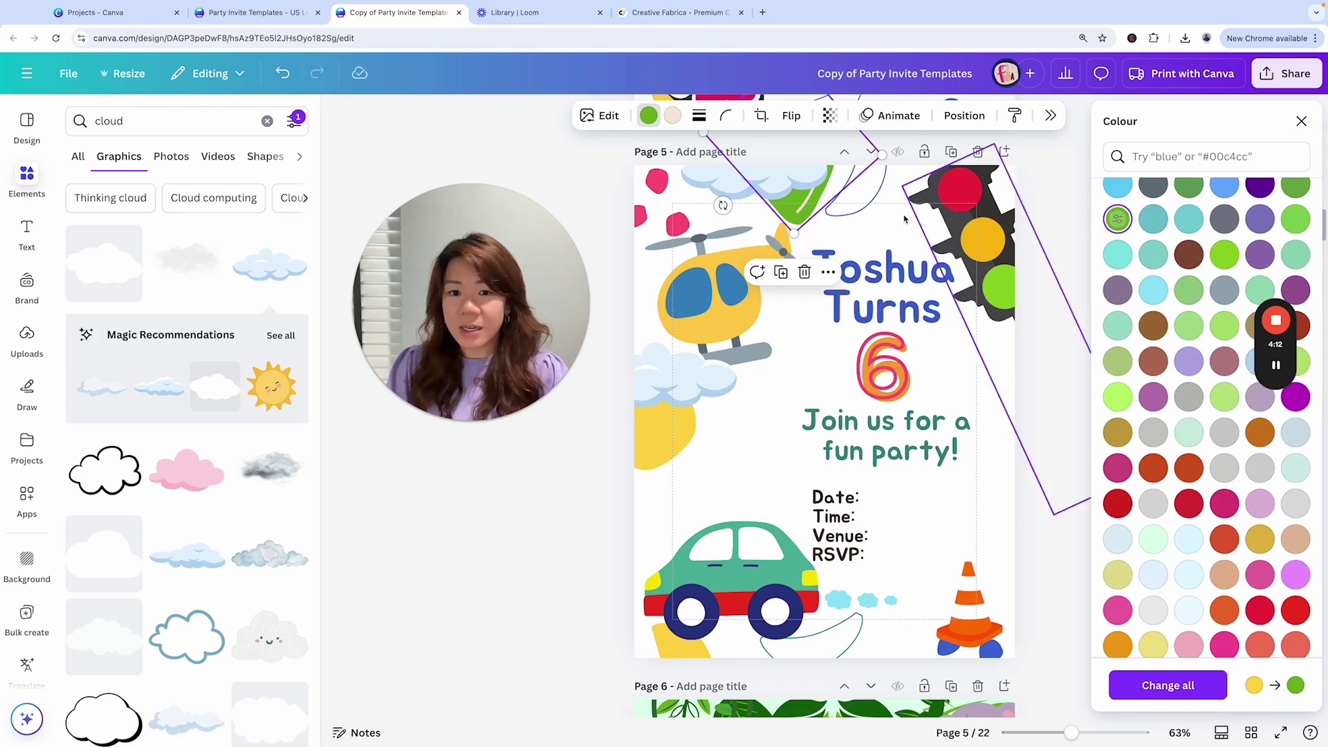
Step: Recolour the kite string magenta and the bottom curve red
click(867, 236)
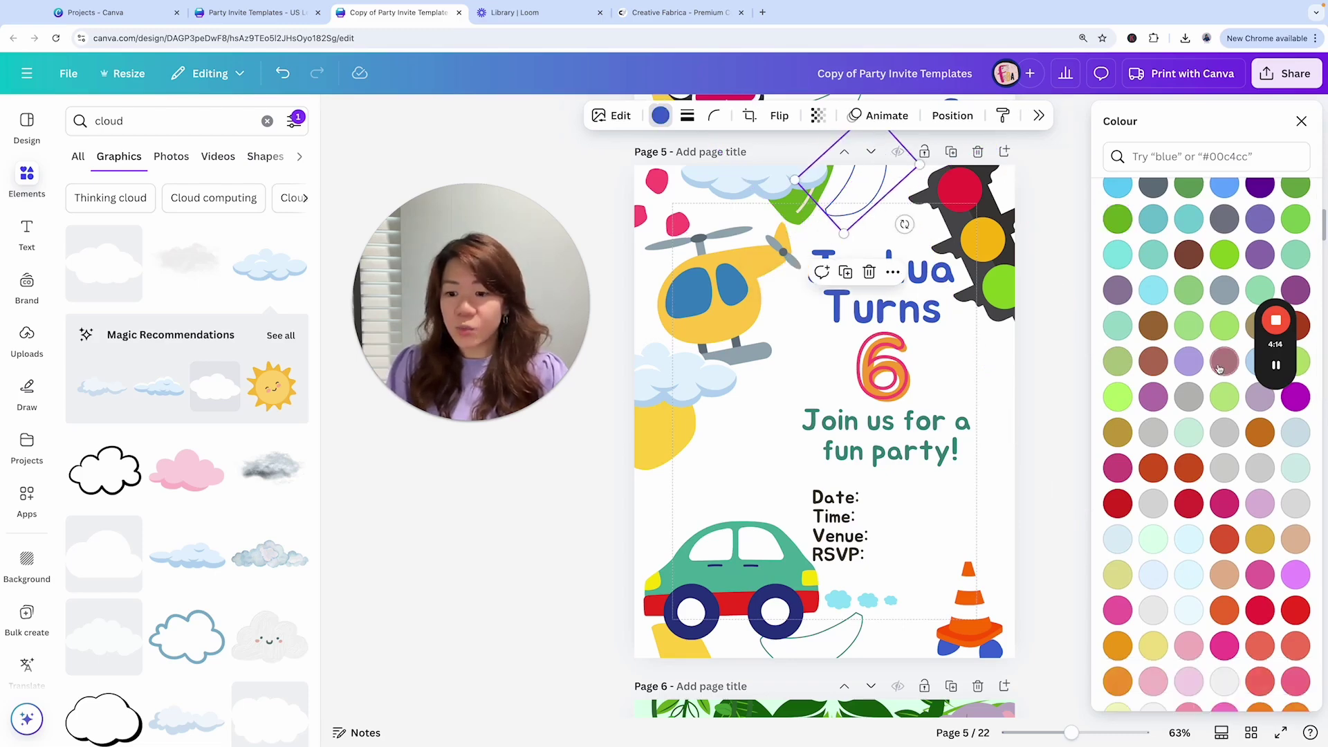
scroll(1213, 201, down, 5)
click(1215, 199)
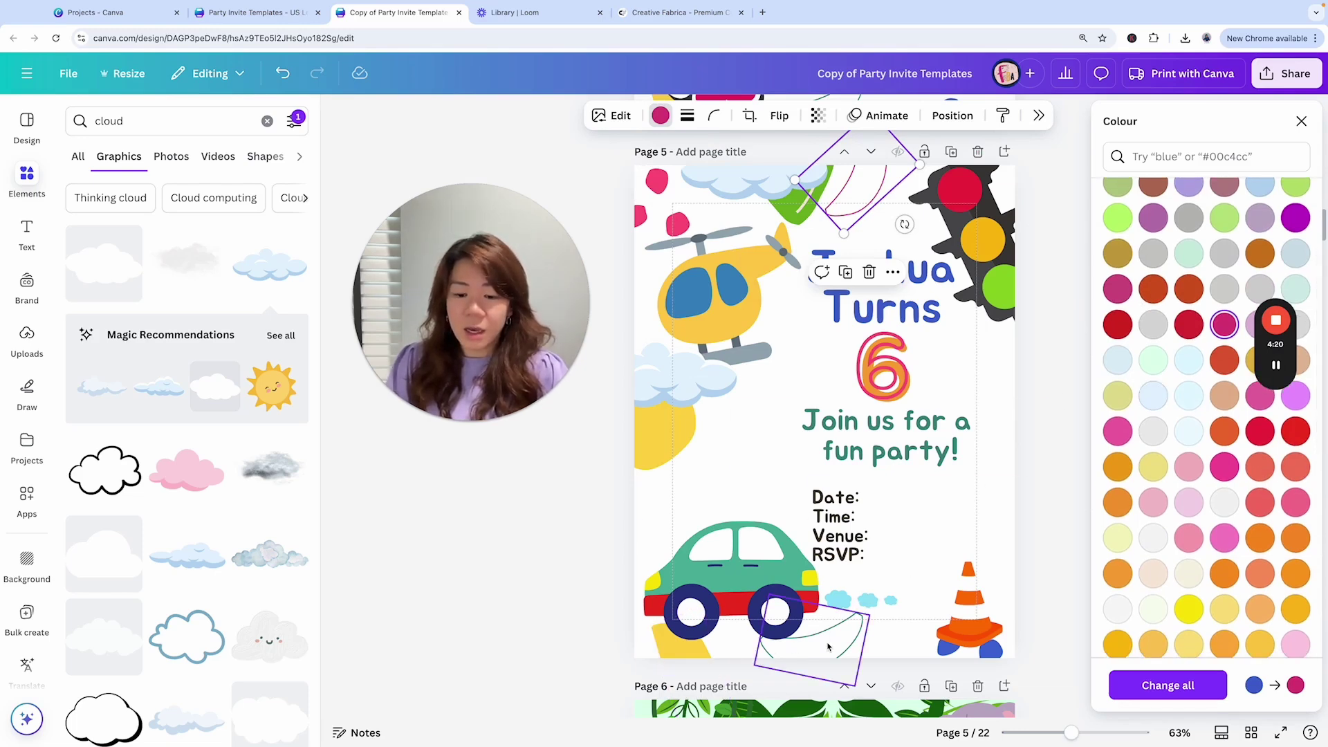
click(768, 653)
click(1188, 324)
key(Escape)
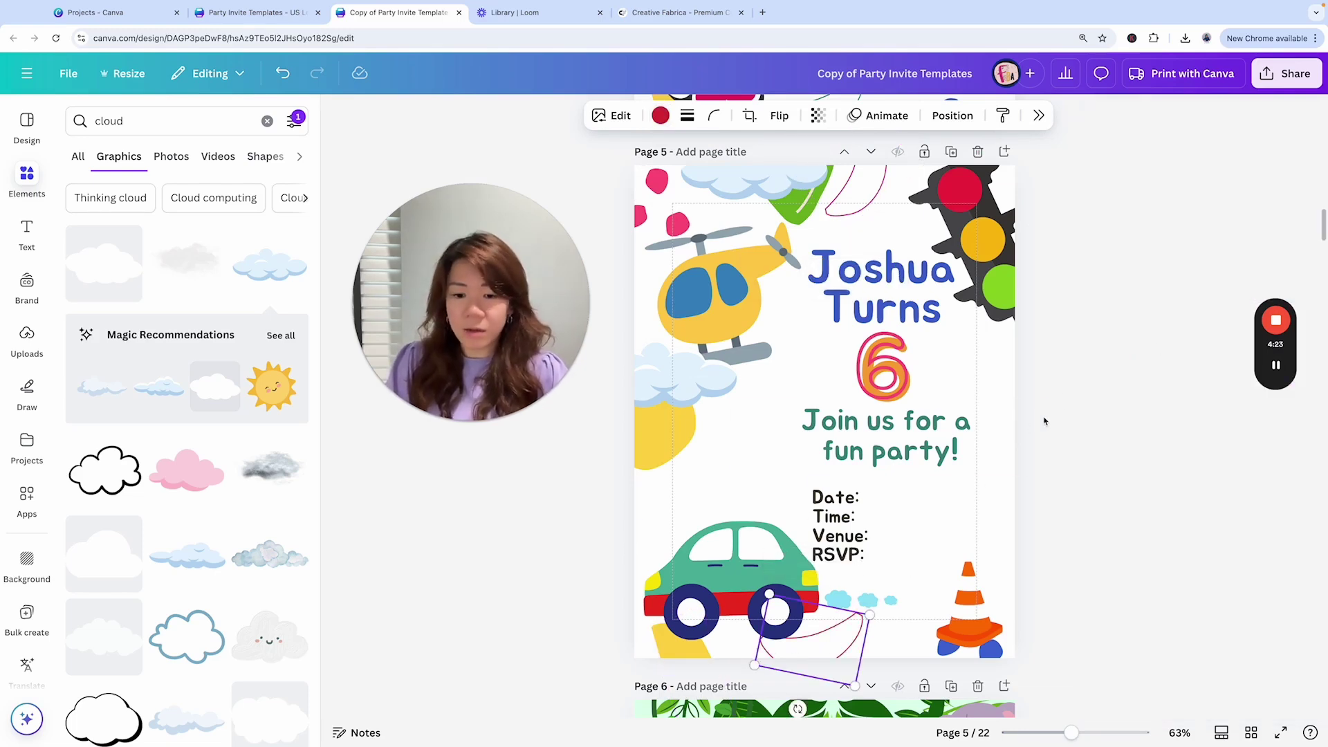
click(1106, 411)
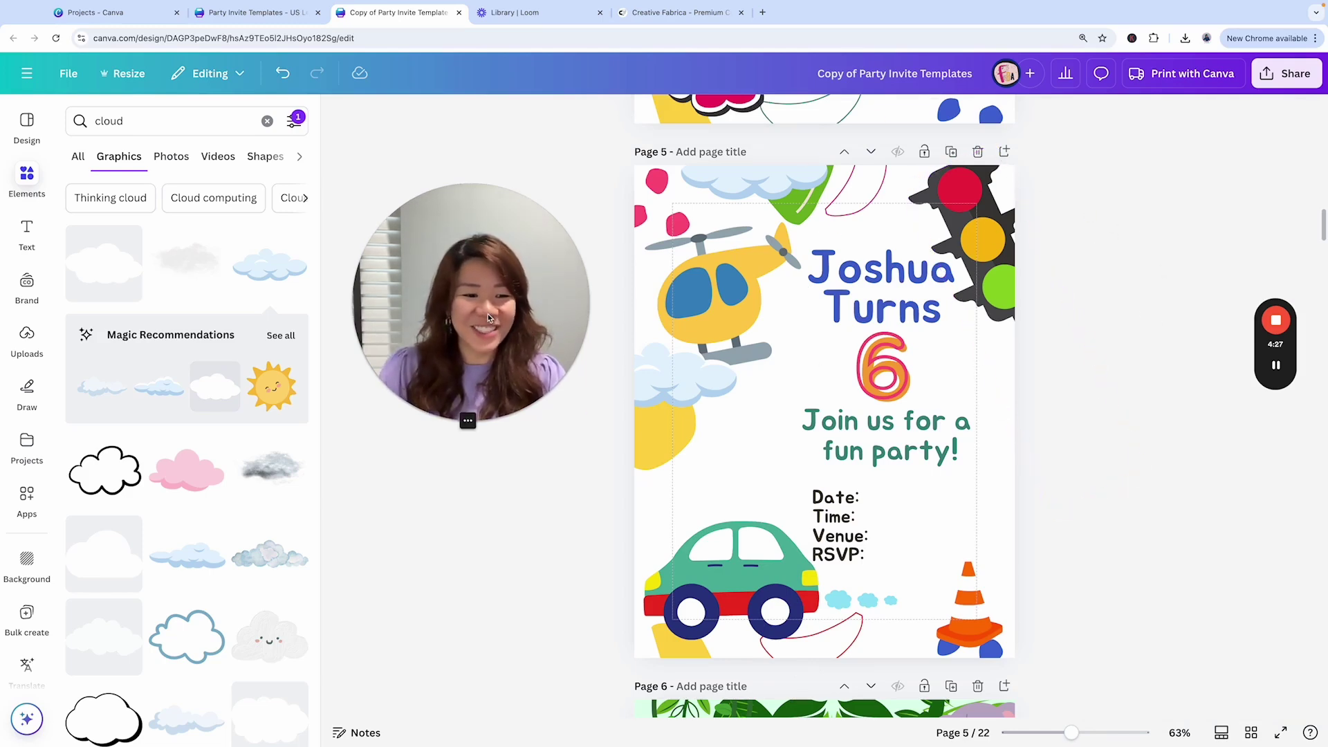
Step: Nudge the Date/Time/Venue/RSVP details block slightly higher on page 5
scroll(179, 408, down, 2)
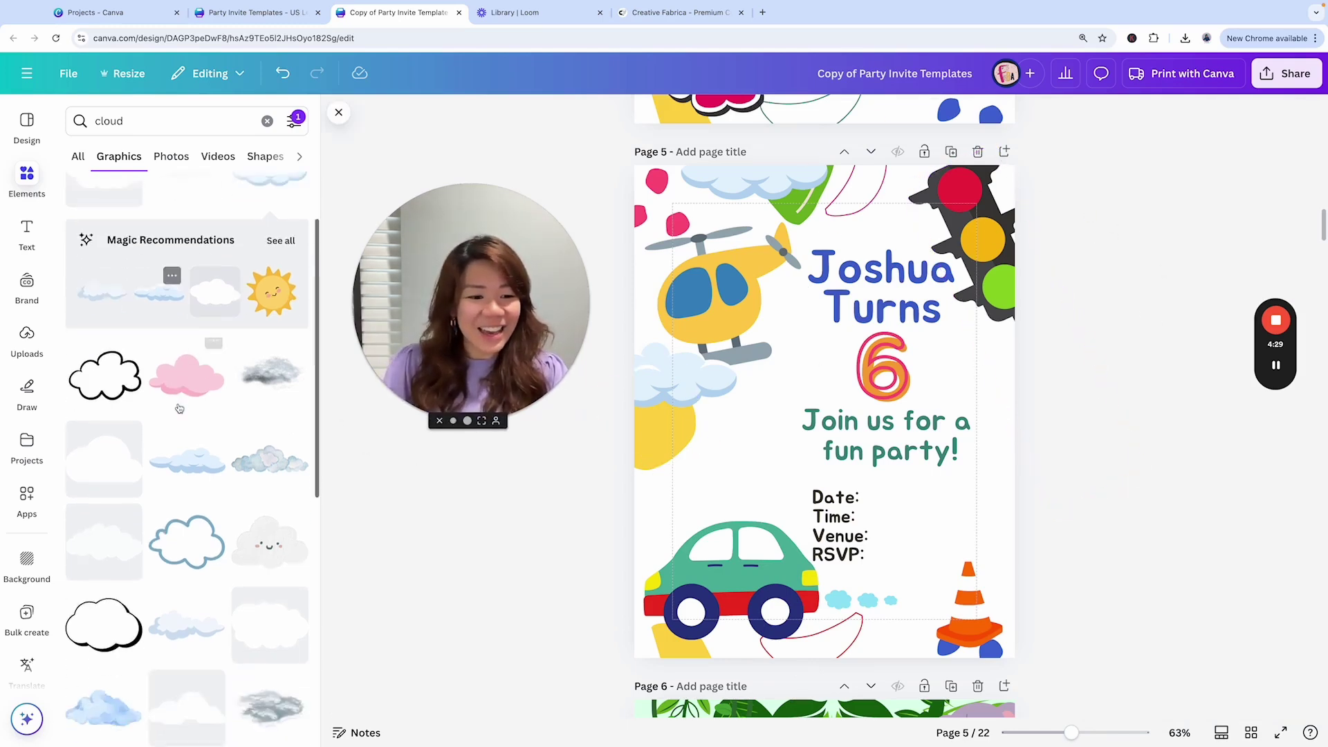
scroll(179, 408, down, 5)
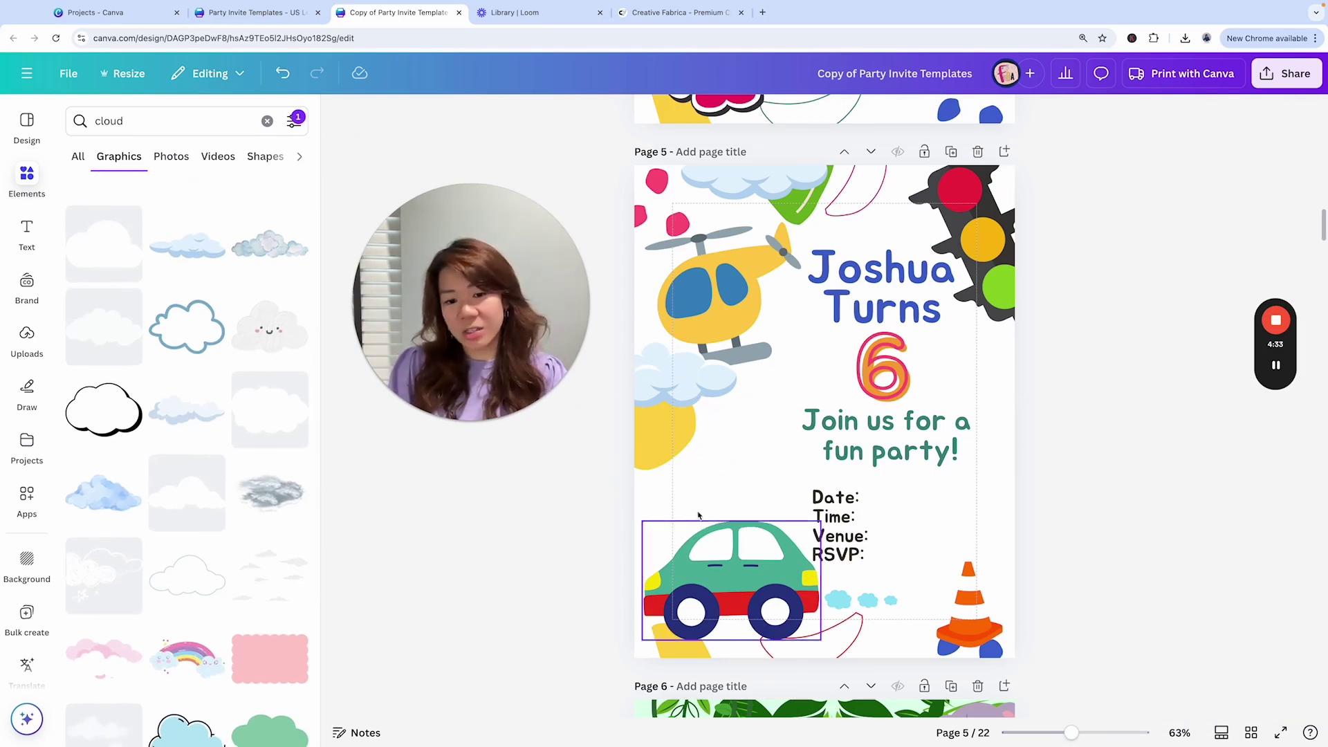
drag(840, 526, 841, 515)
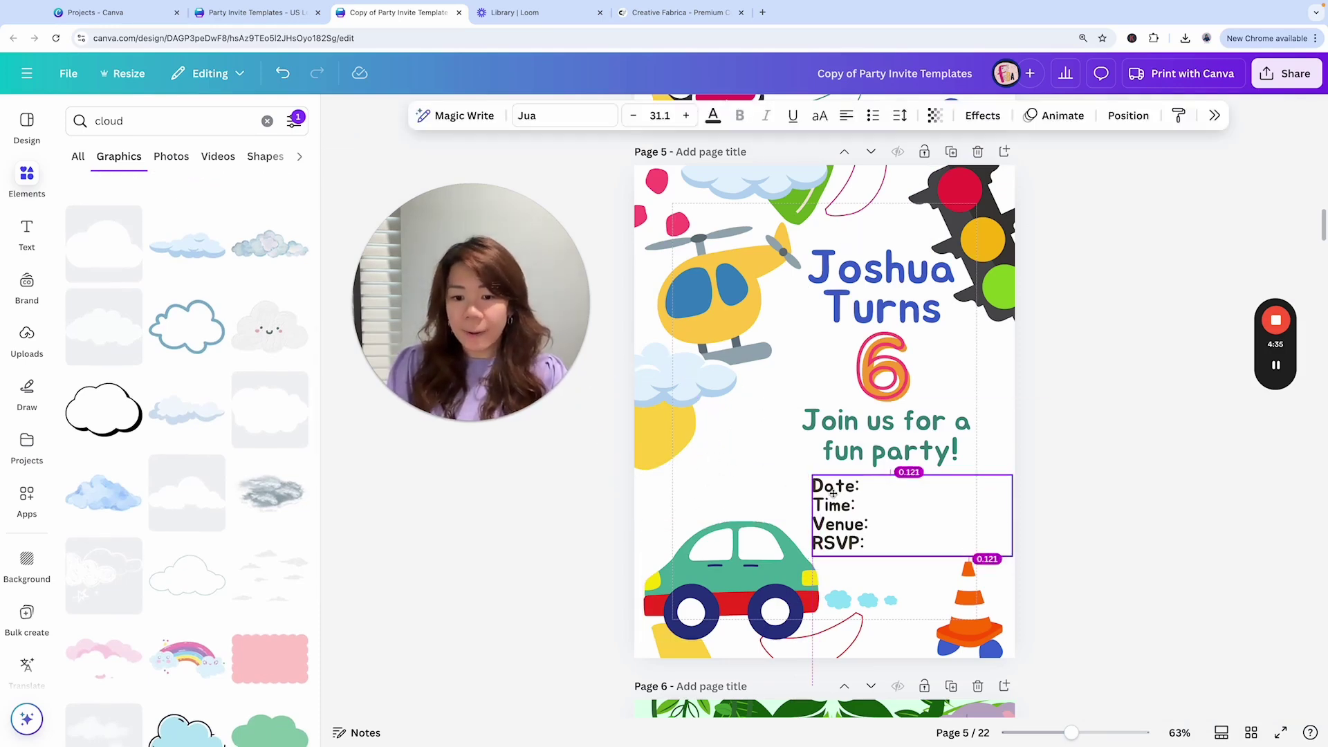
click(1092, 467)
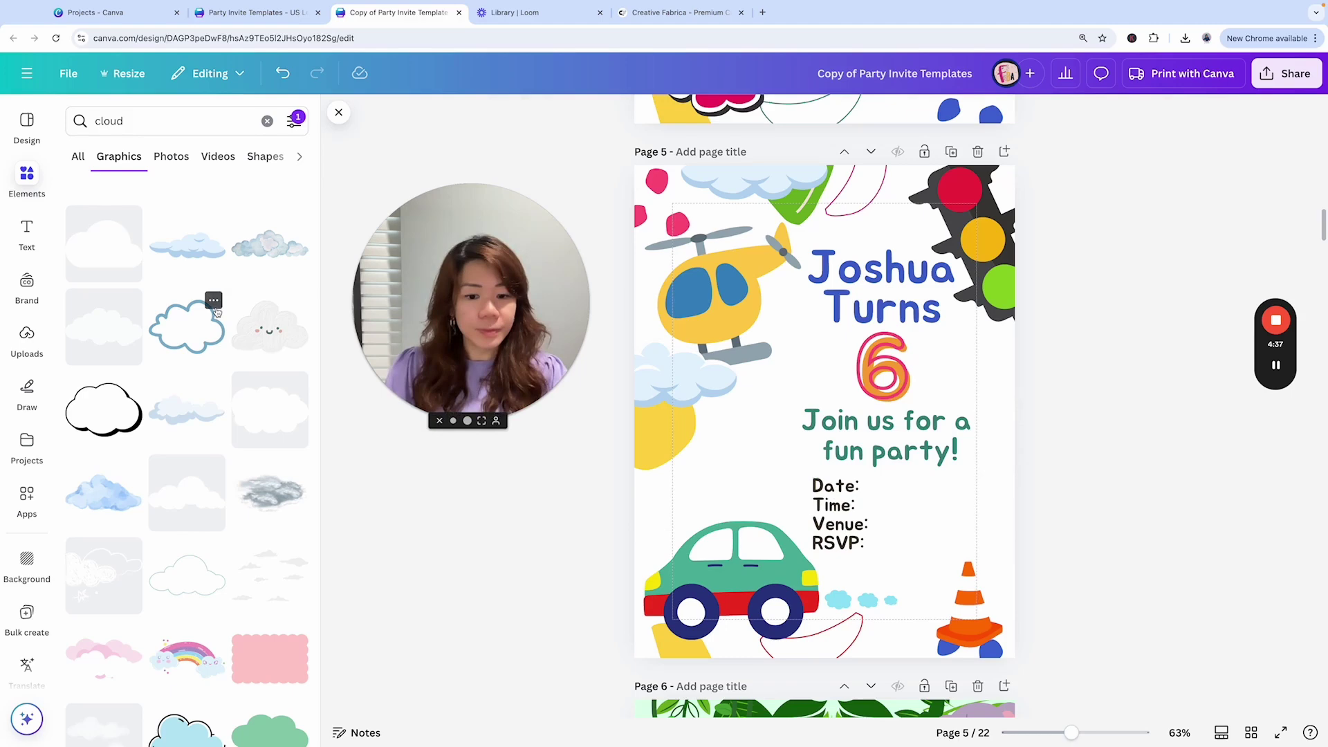
Step: Search Elements for 'drone' and show all drone graphics
scroll(216, 316, up, 8)
click(267, 121)
click(121, 122)
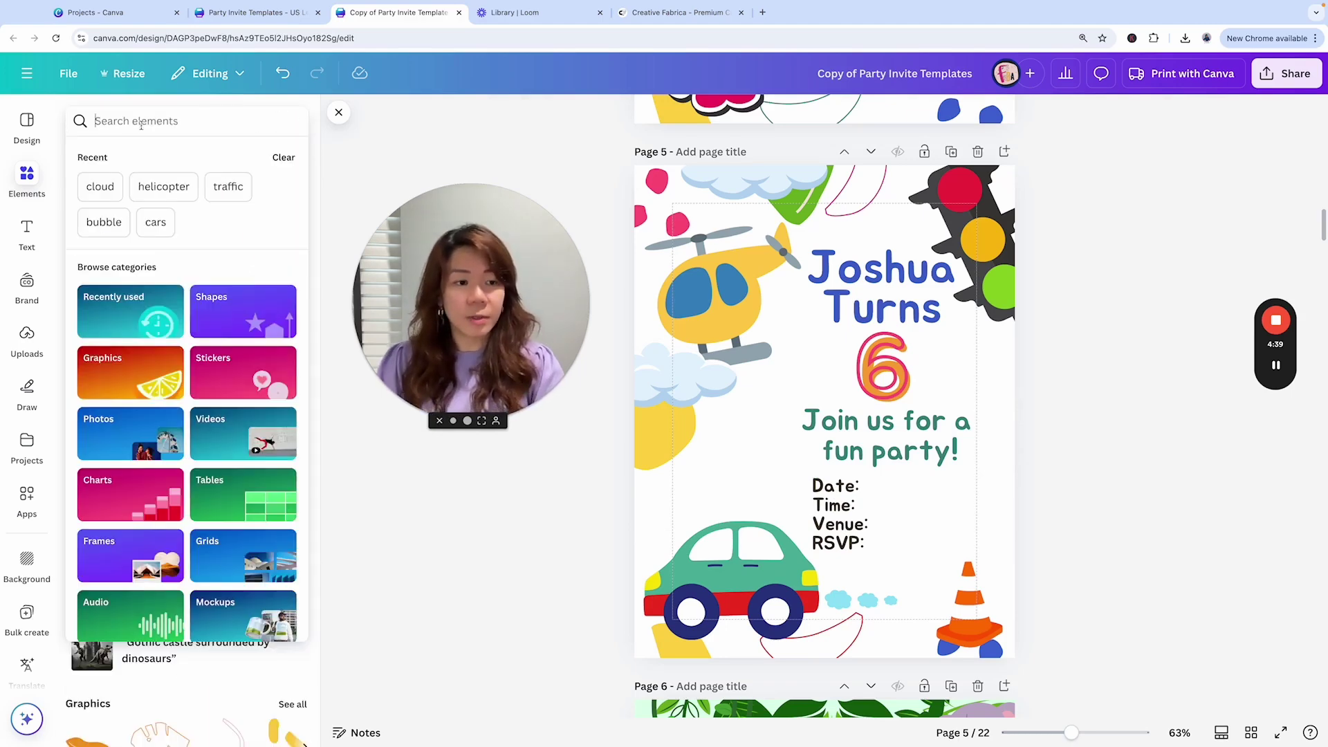
text(pla)
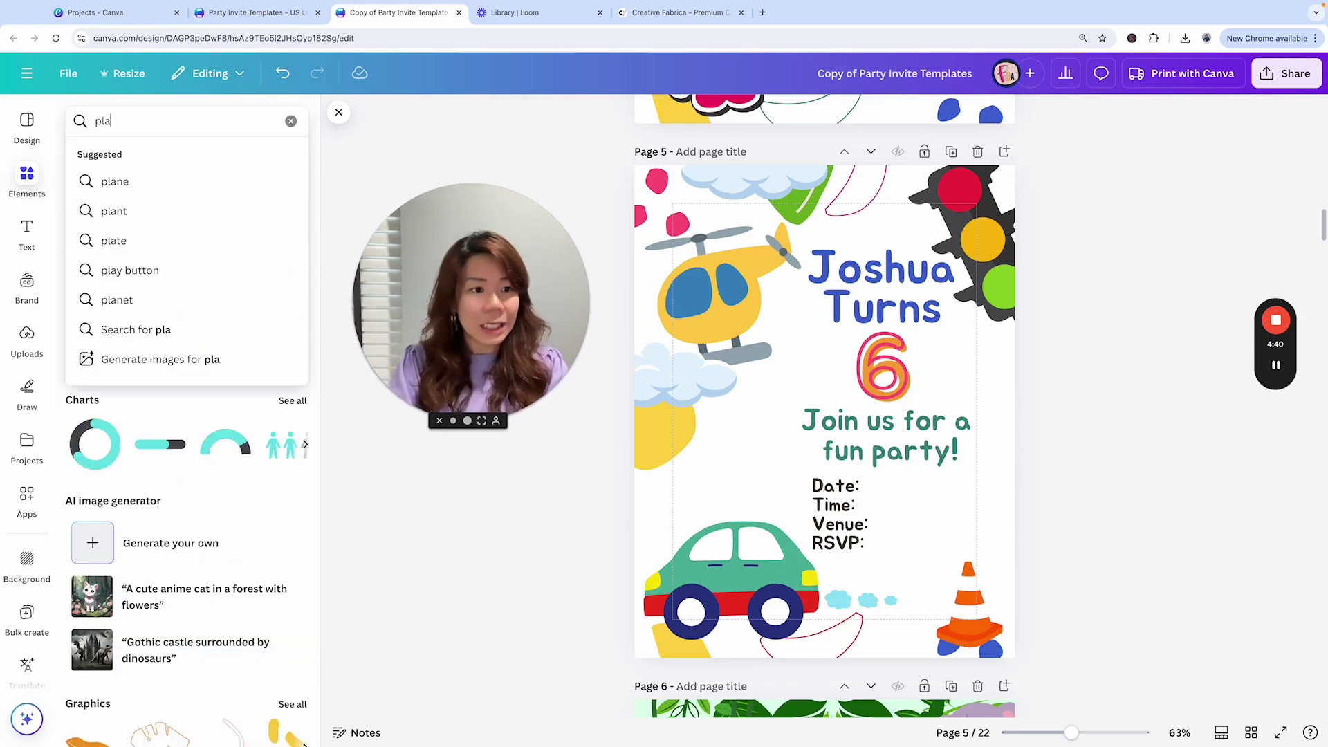
key(BackSpace)
key(BackSpace)
key(BackSpace)
text(drone)
key(Return)
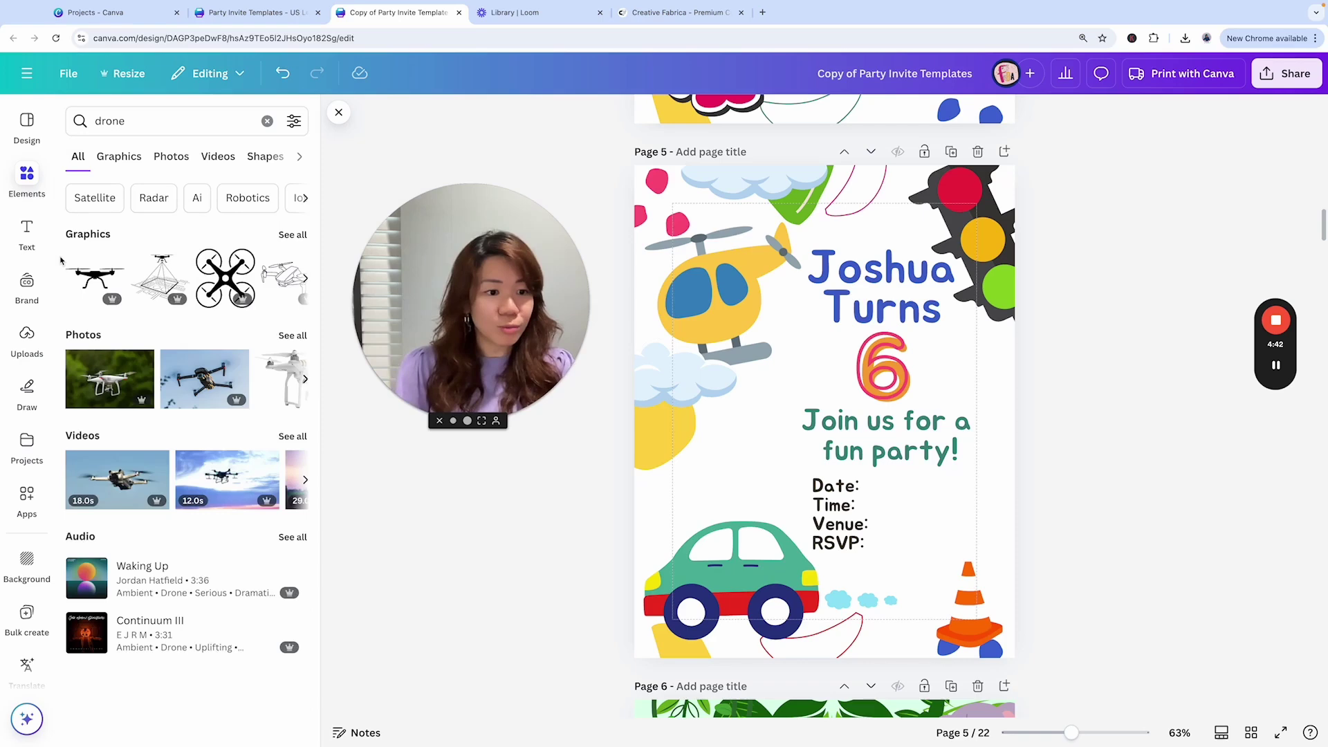
click(282, 236)
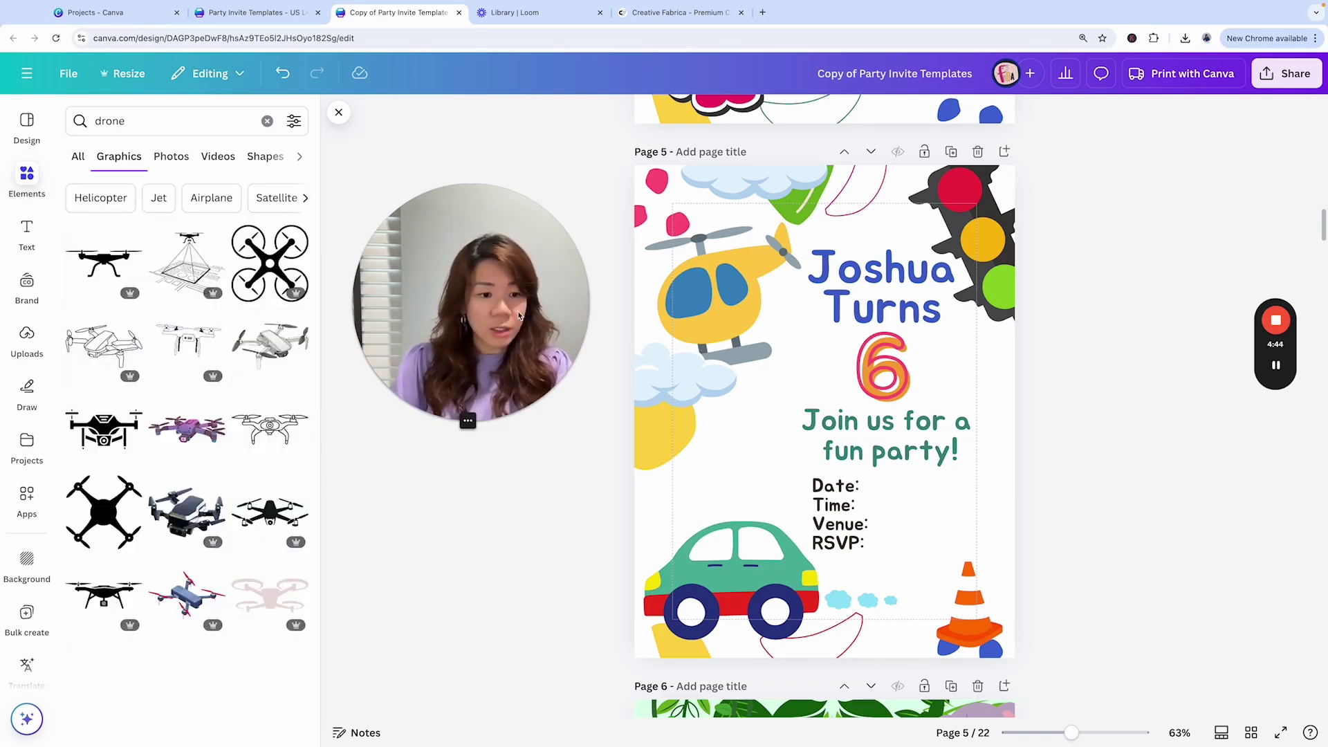
Step: Search Elements for 'helicopter' and browse the graphic results
scroll(178, 430, down, 10)
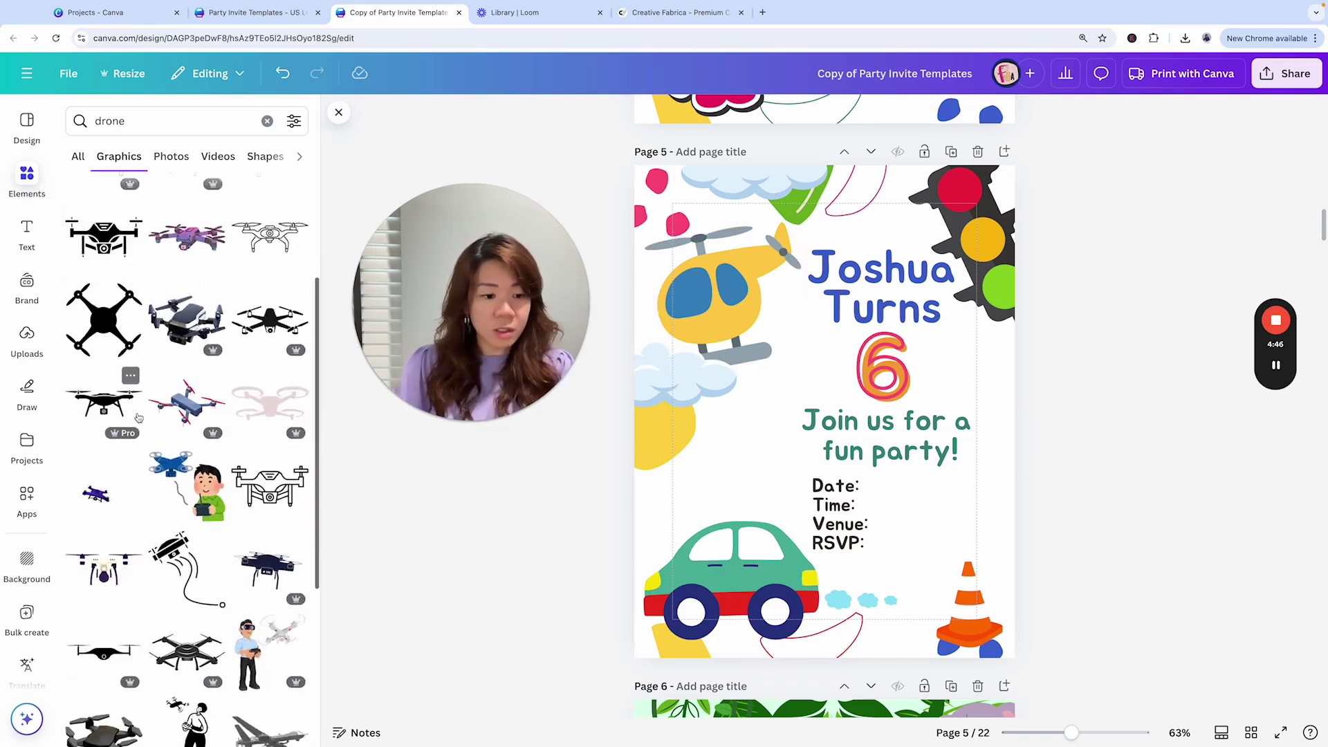
click(156, 124)
text(helico)
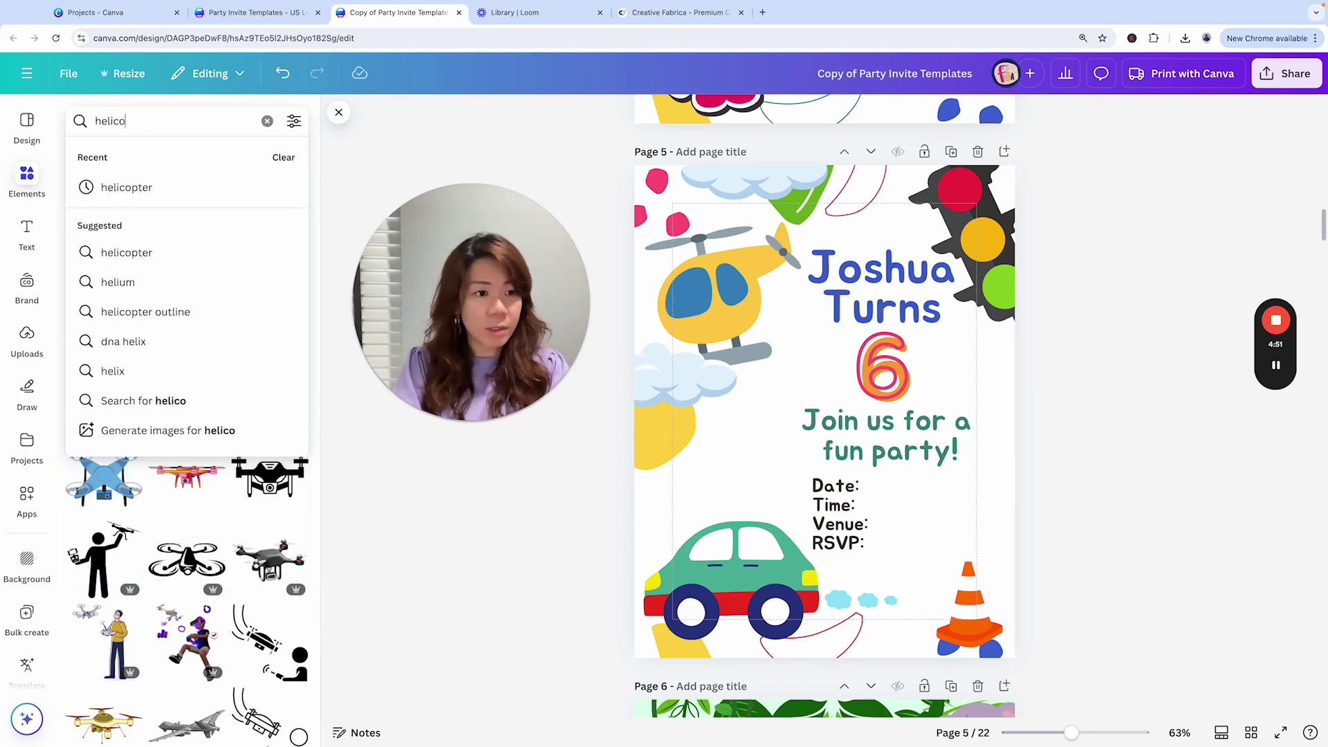
text(pter)
key(Return)
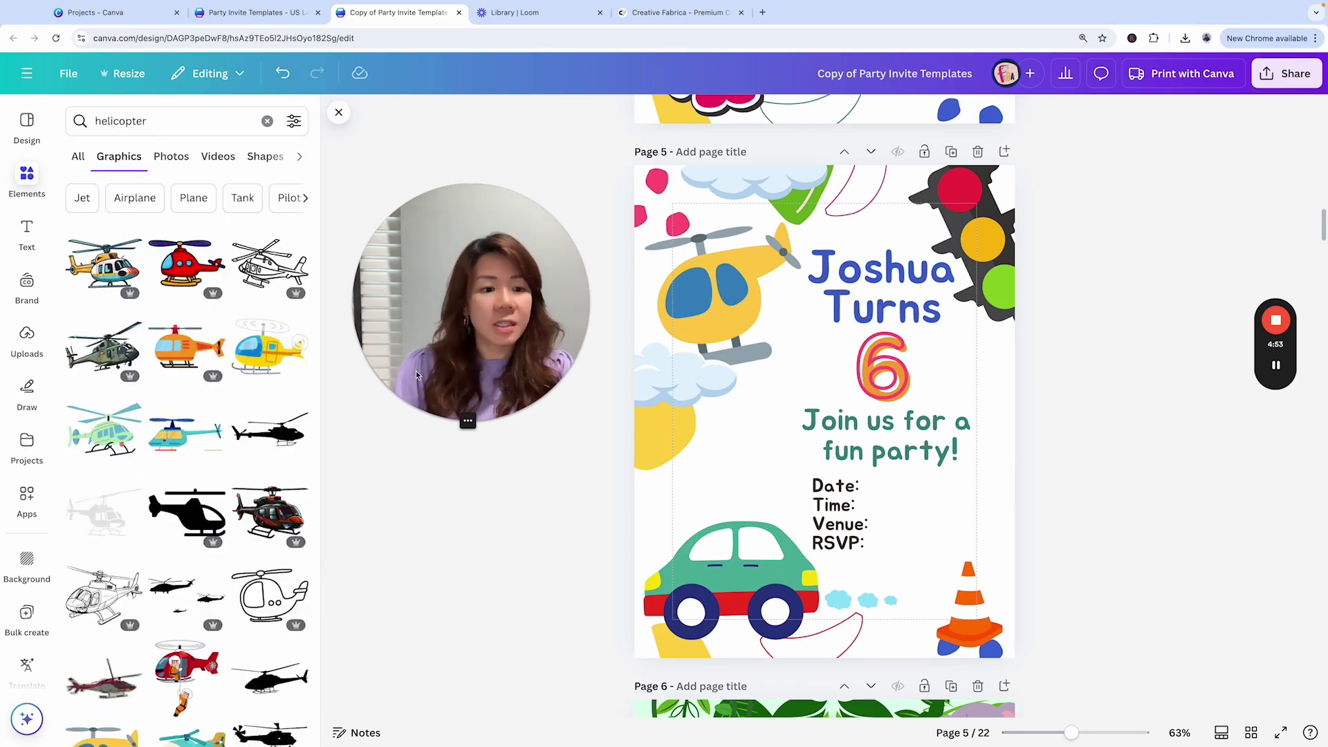
scroll(224, 391, down, 1)
Step: Add the yellow helicopter, then a red-and-yellow airplane placed right of the details
scroll(225, 391, down, 2)
click(100, 546)
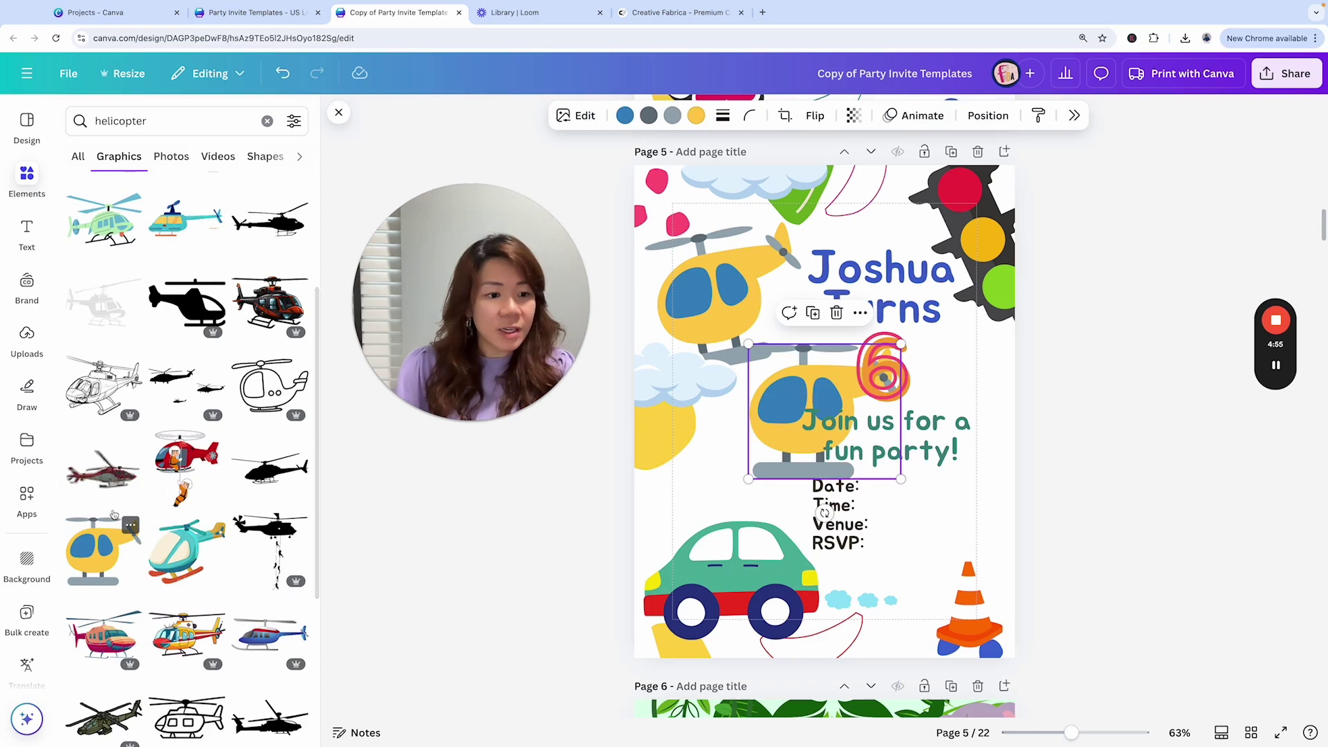
scroll(187, 360, down, 1)
scroll(133, 479, down, 2)
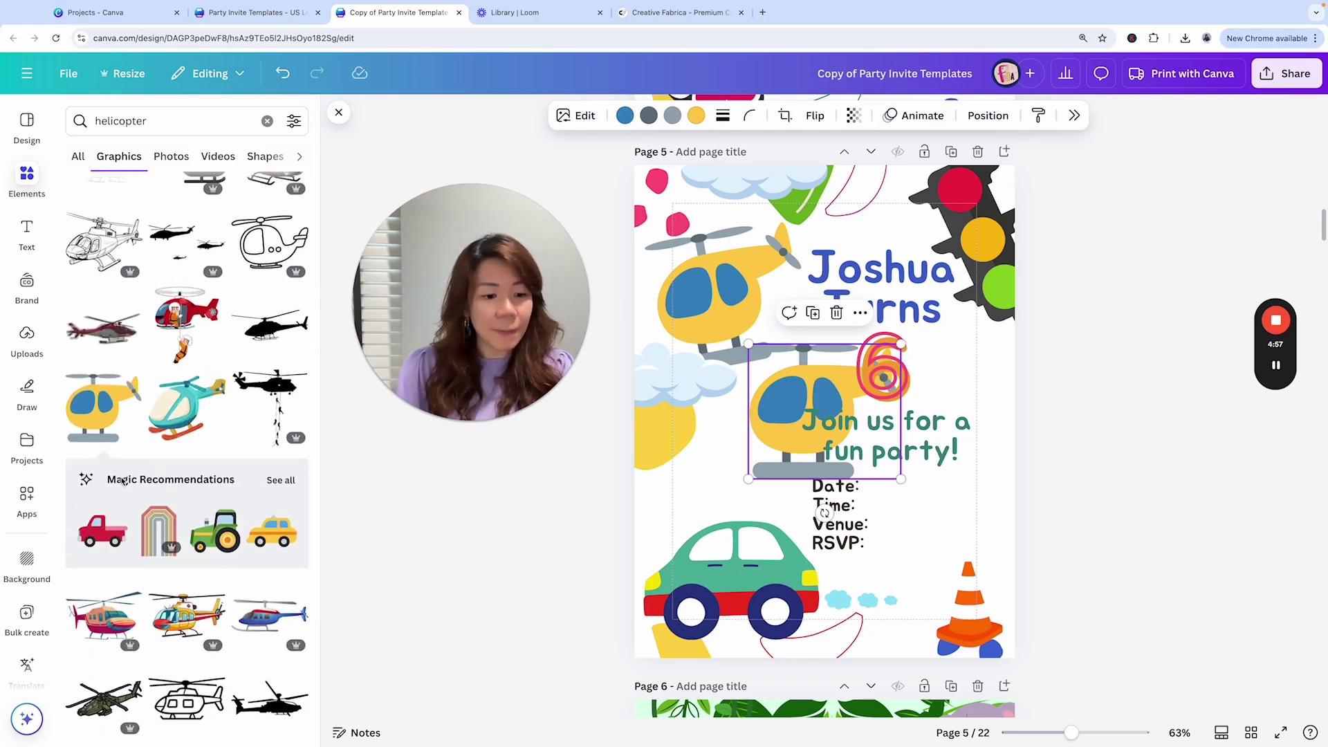
click(282, 481)
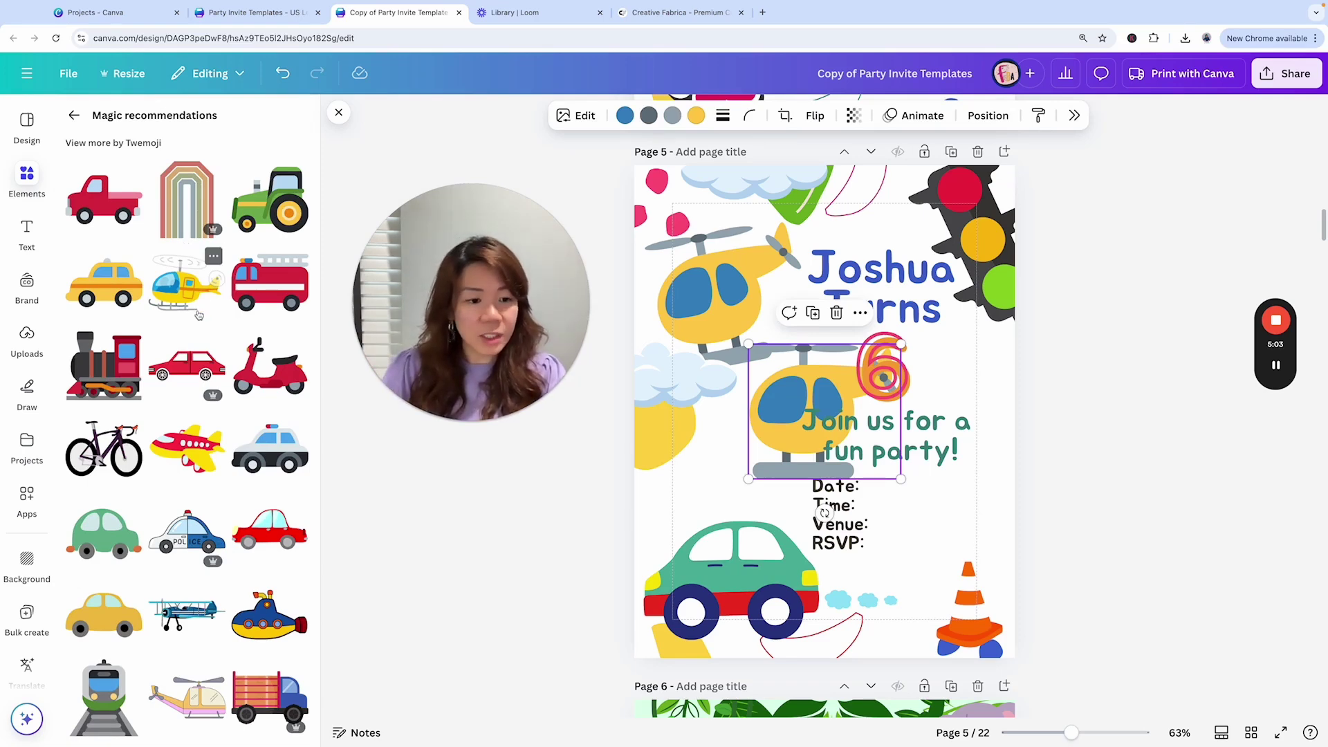
click(186, 476)
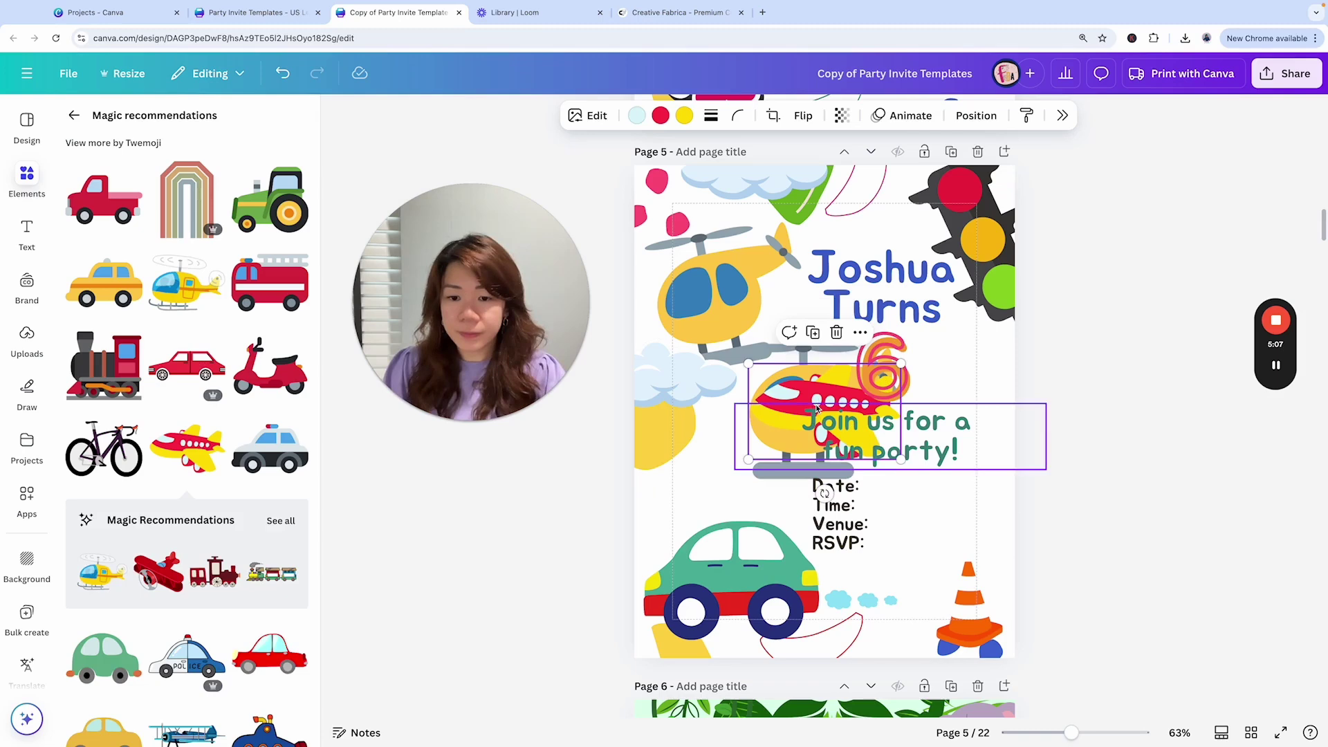
drag(847, 429, 958, 508)
click(1030, 512)
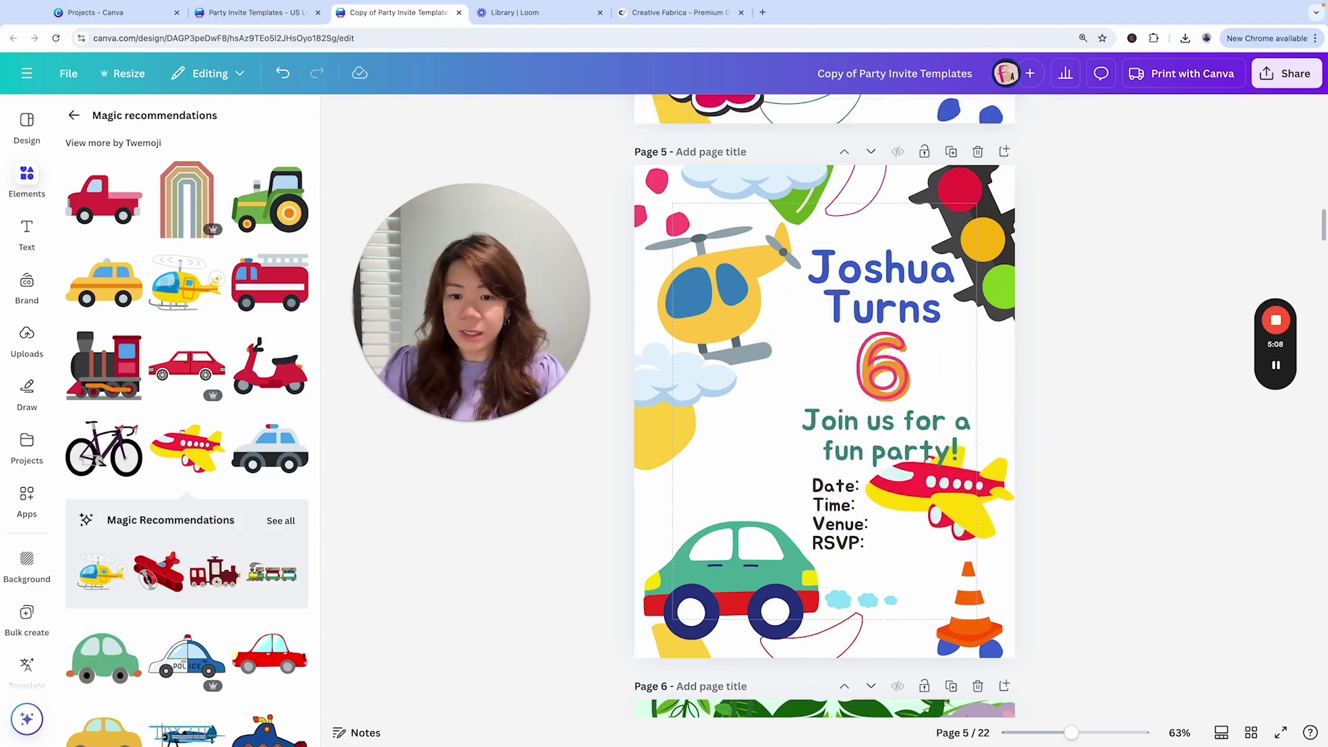
Step: Shift the Date/Time/Venue/RSVP details left over the green car
scroll(1021, 531, up, 2)
scroll(1021, 531, down, 2)
drag(844, 546, 703, 538)
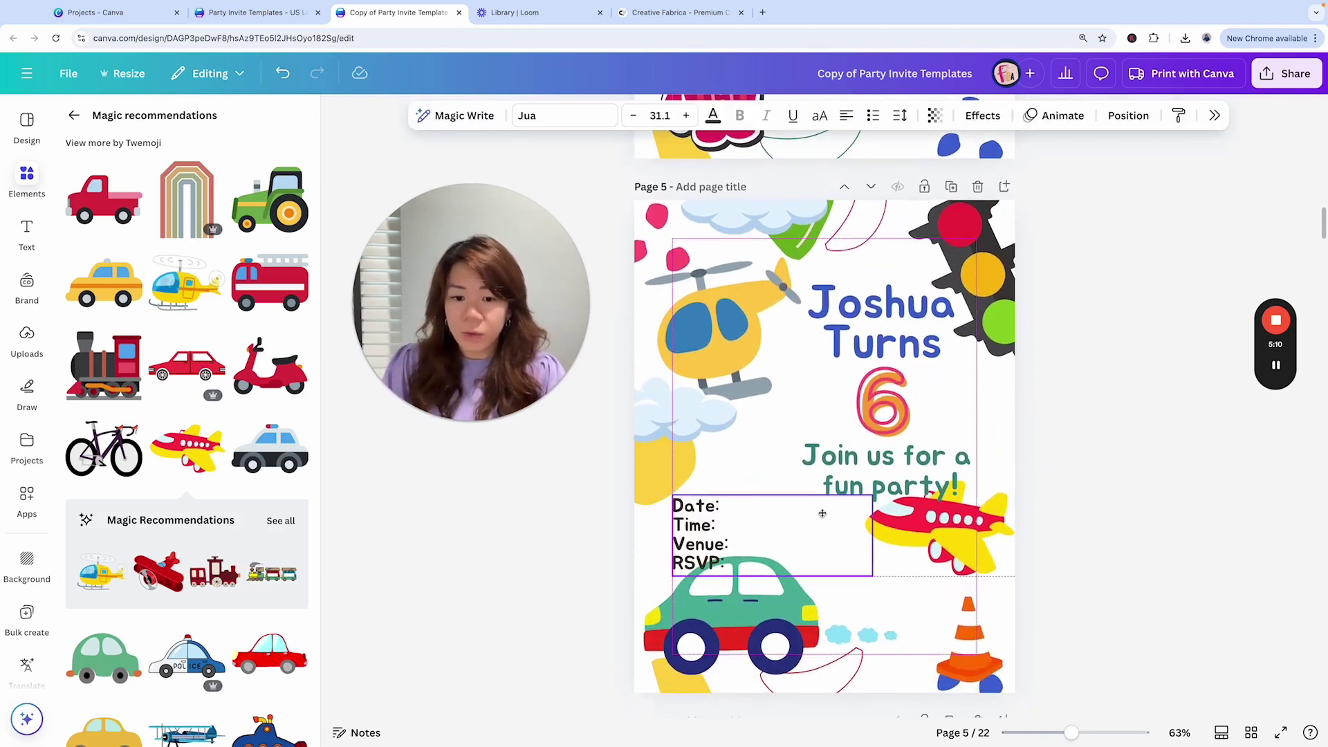
Step: Undo the move of the details text block
click(282, 73)
click(1073, 437)
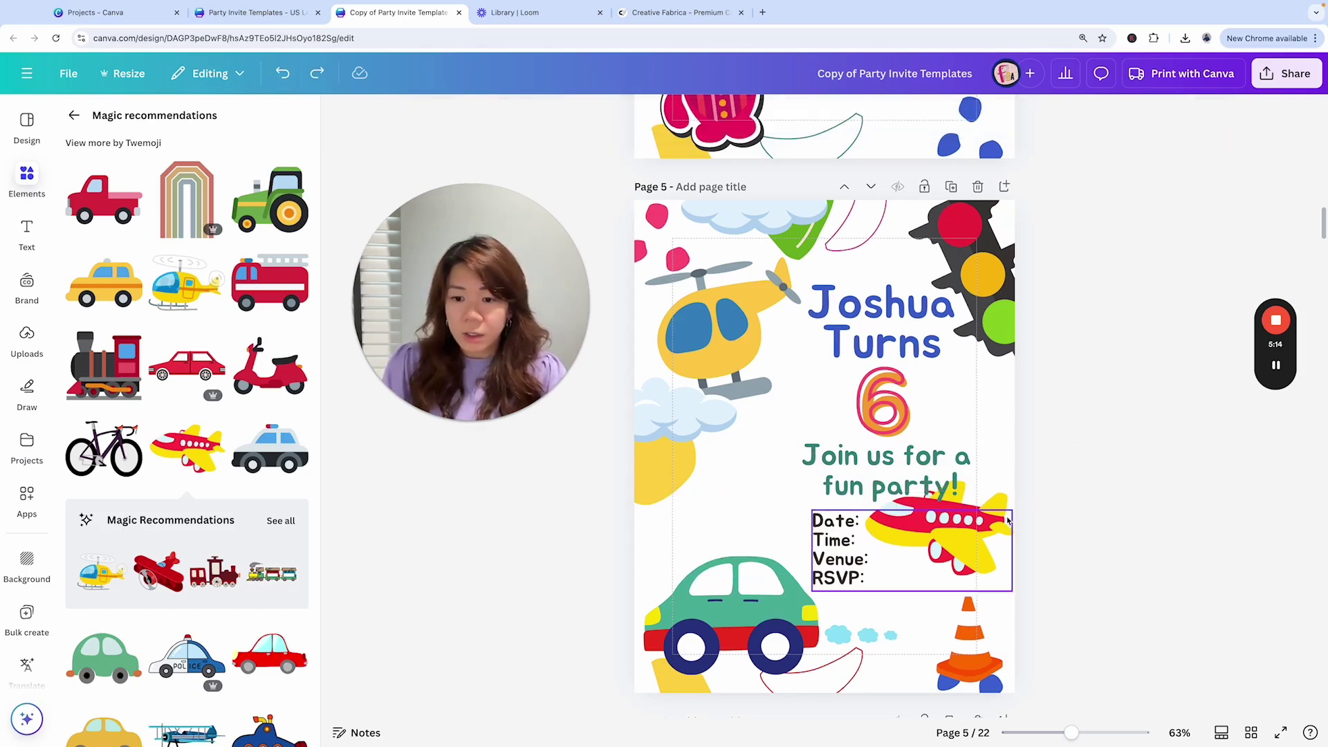
click(1007, 501)
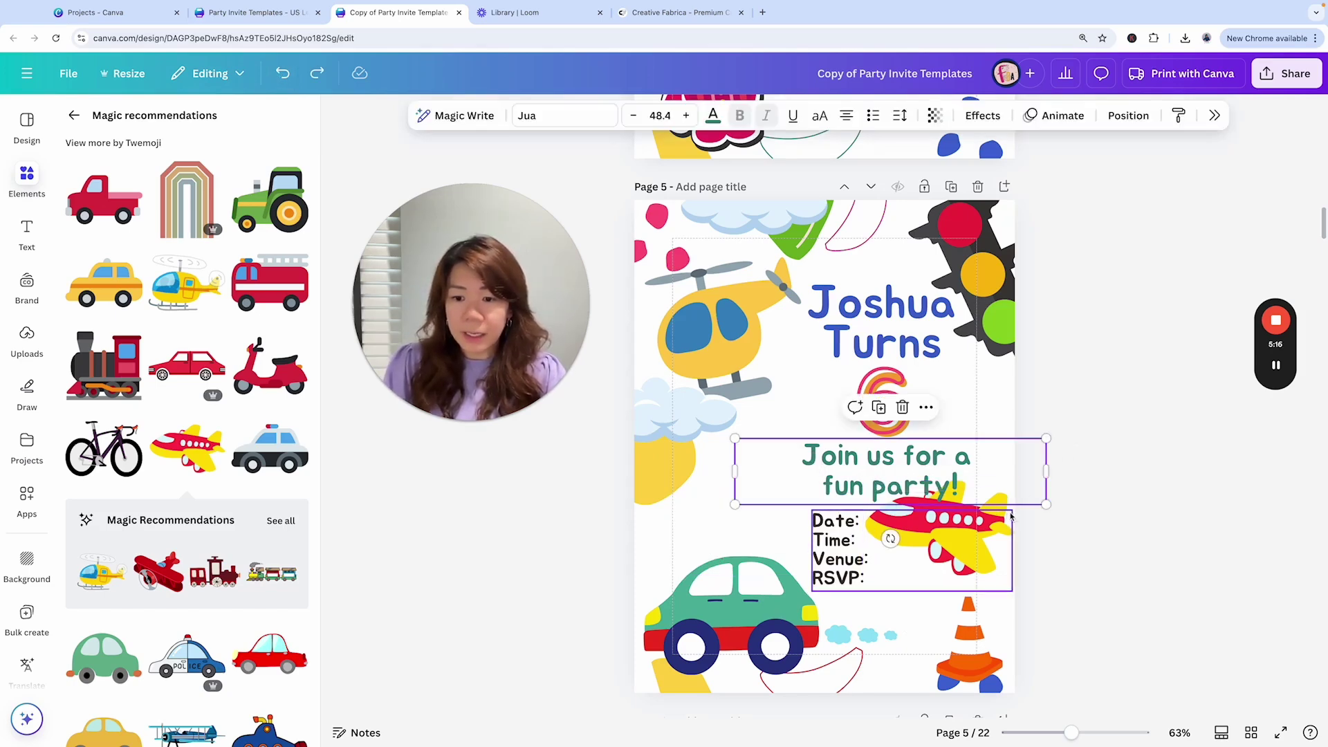
click(1039, 522)
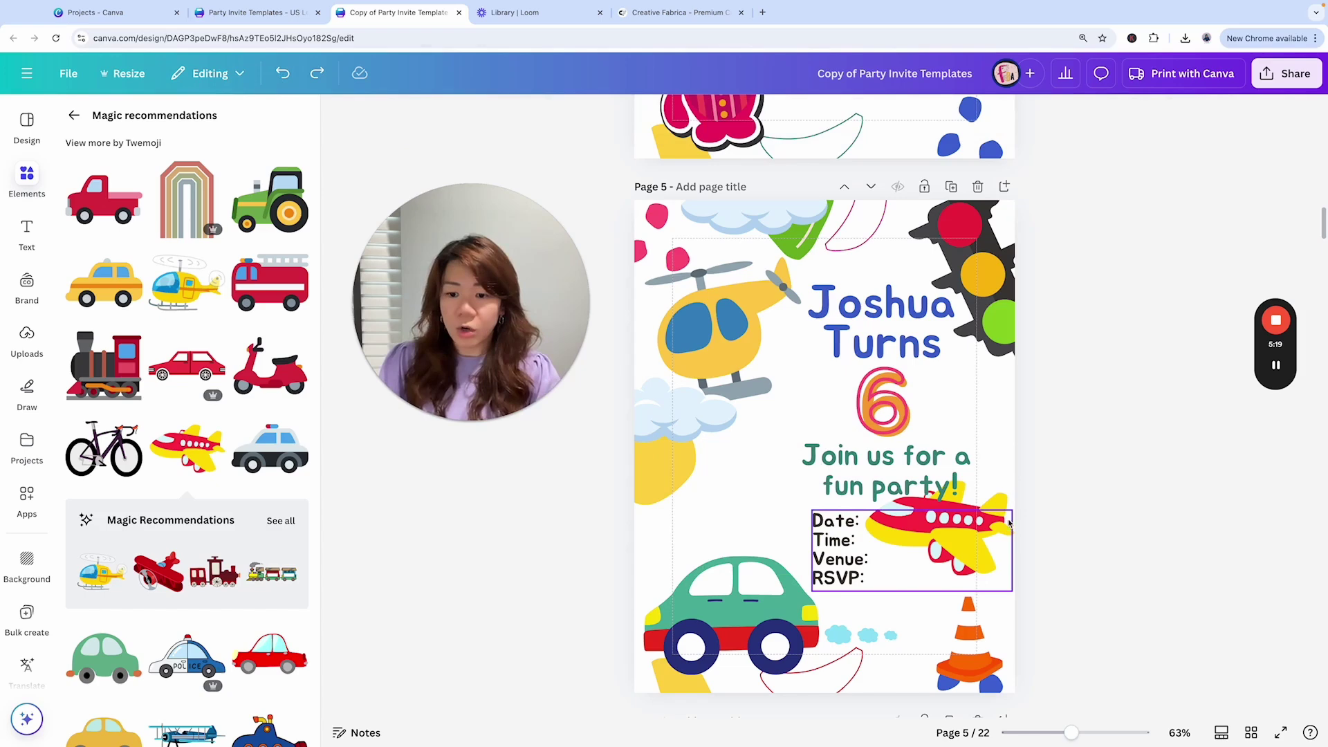
Step: Flip the airplane horizontally, tilt it about -16°, and place it top-left
drag(1006, 524, 717, 487)
click(801, 116)
click(813, 154)
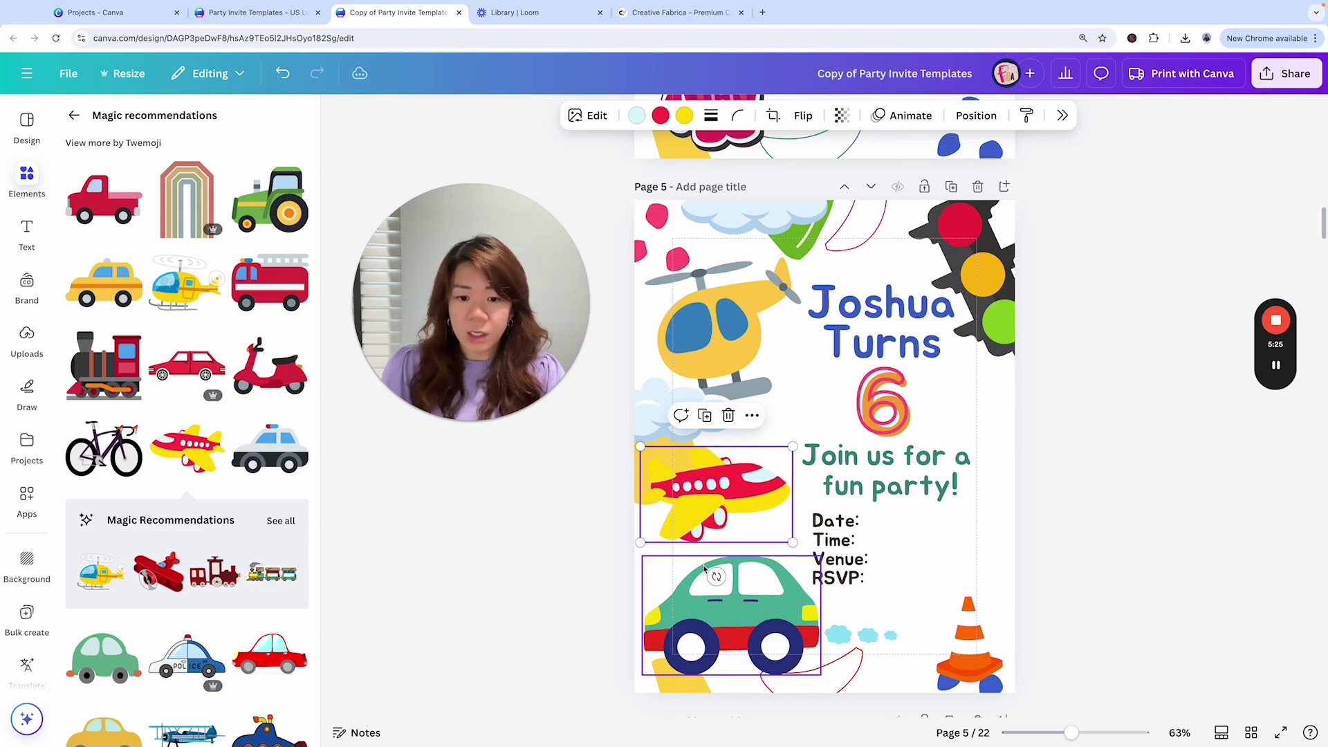
drag(717, 576, 741, 572)
click(726, 474)
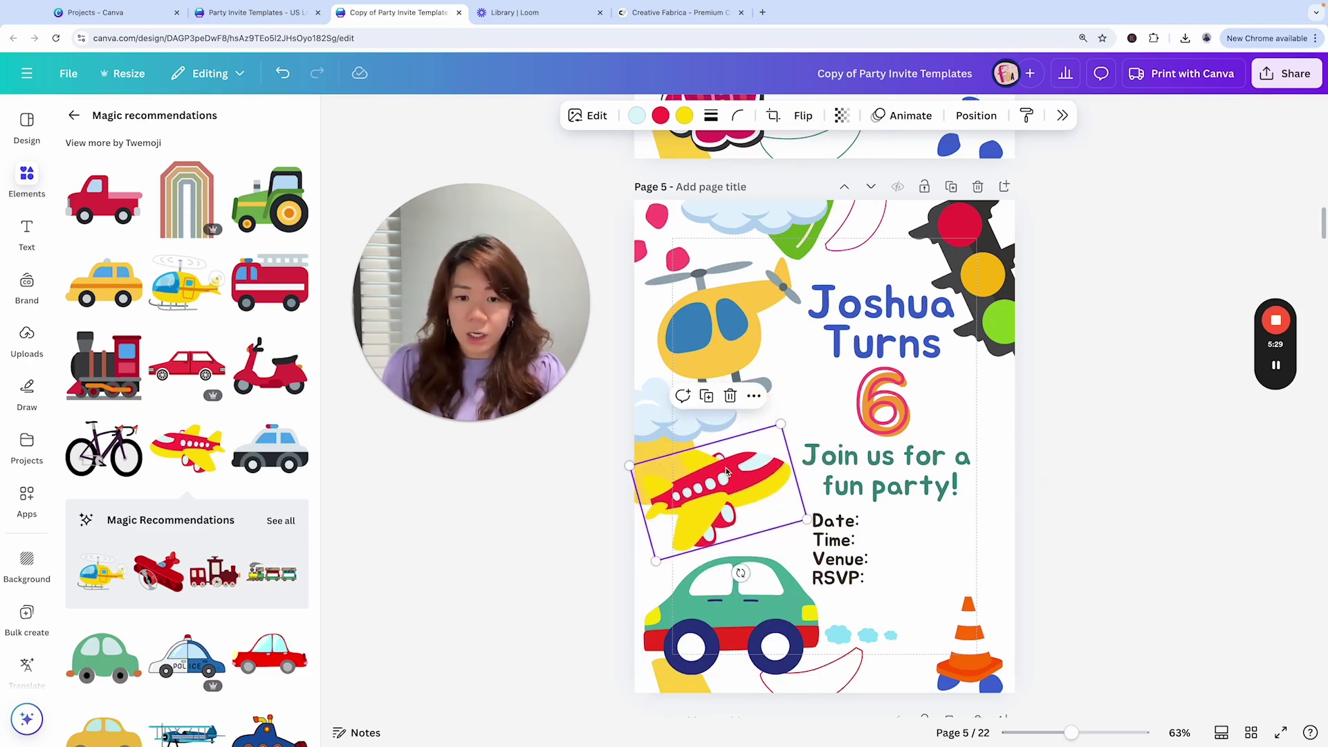
drag(726, 474, 731, 228)
Step: Move the helicopter down beside 'Join us for a fun party!' and select the cloud above it
drag(757, 313, 741, 453)
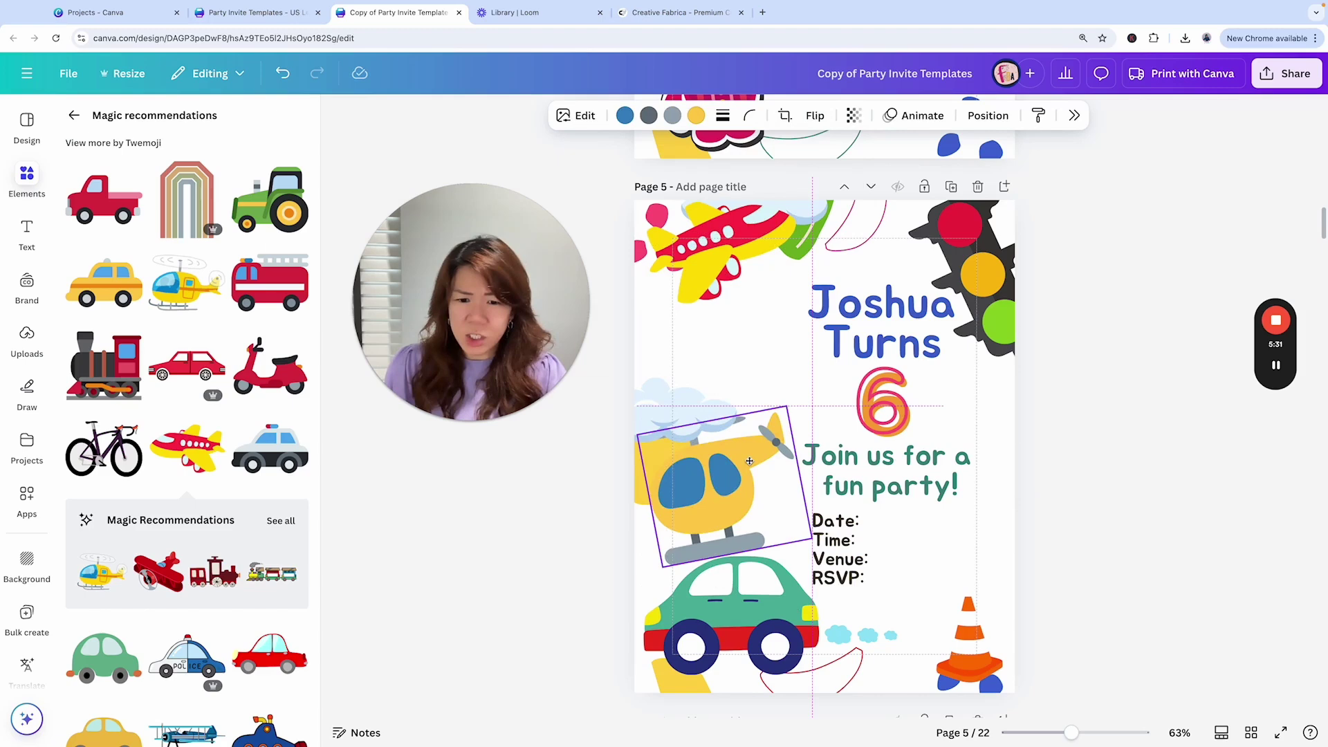
click(618, 475)
click(640, 471)
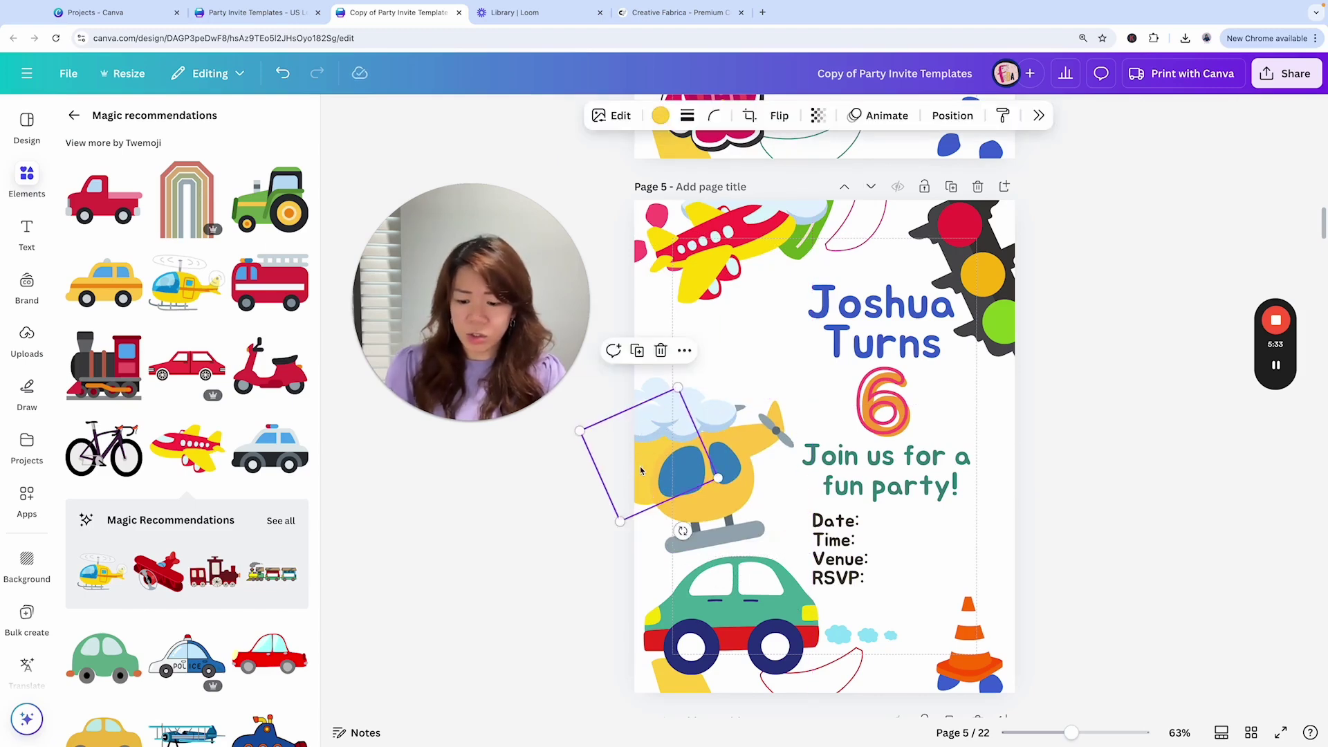
key(Escape)
click(658, 402)
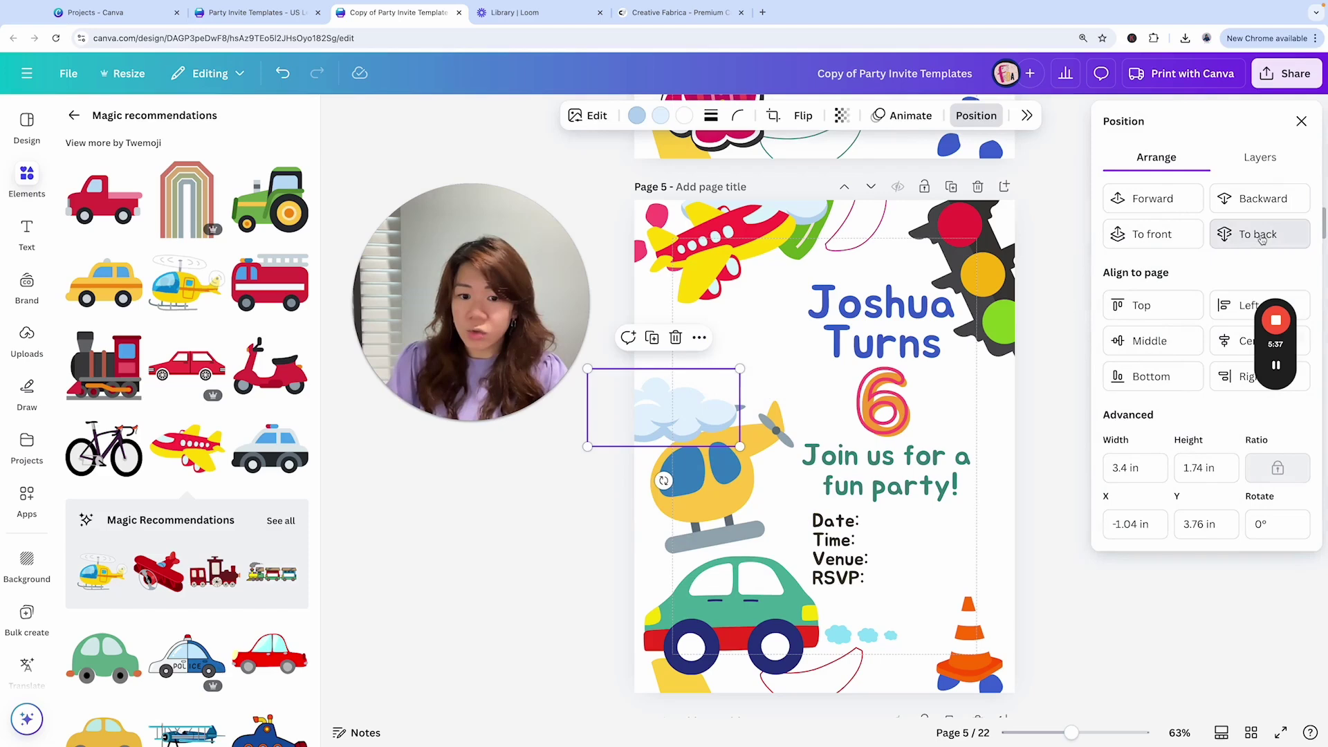
Step: Send the cloud behind the helicopter, then lower the airplane and enlarge it to about 4.2 in wide
click(1257, 234)
click(723, 270)
drag(723, 270, 720, 326)
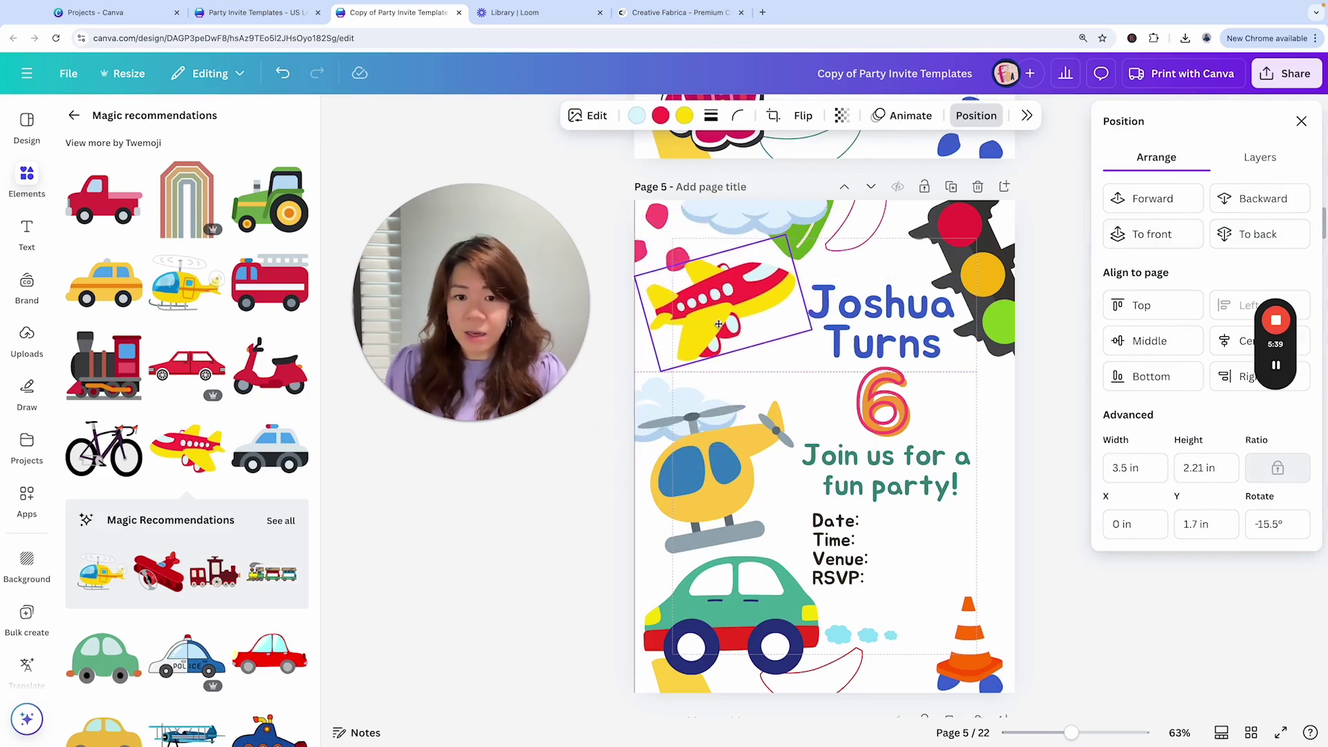
drag(785, 234, 807, 211)
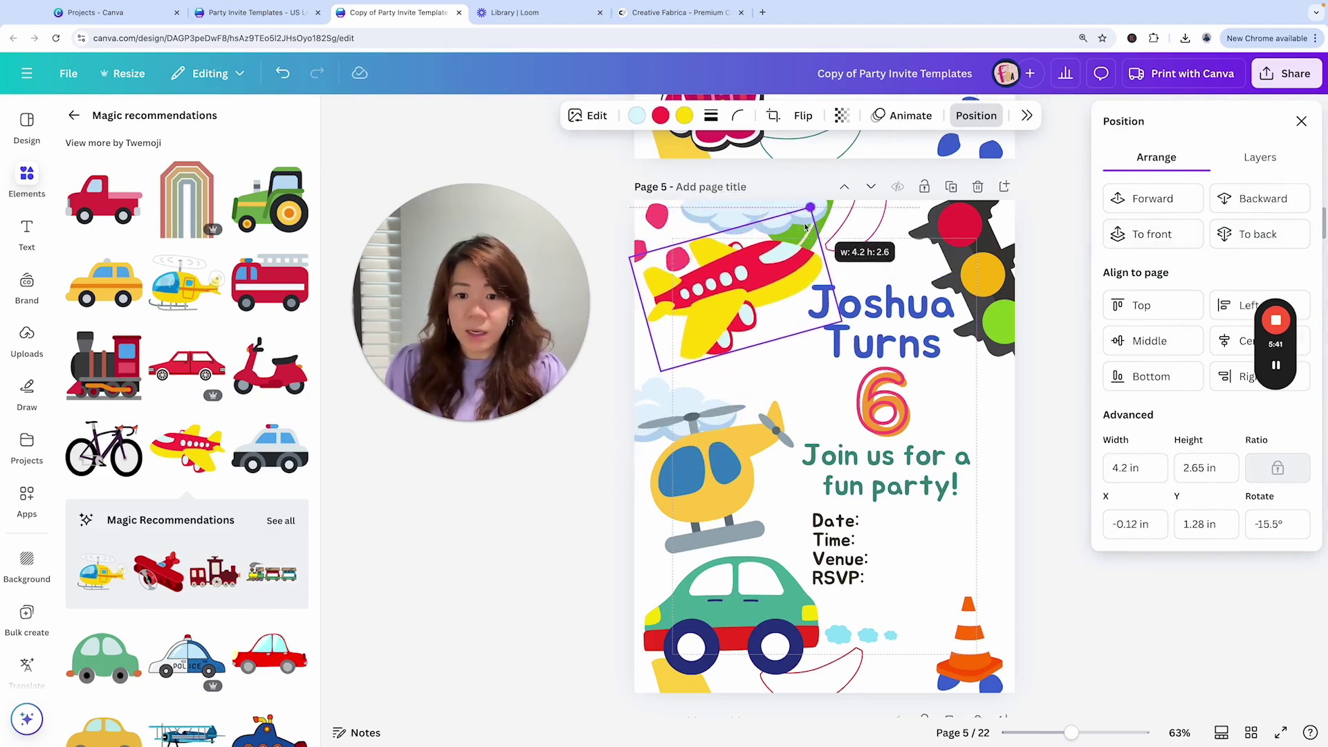
click(1056, 457)
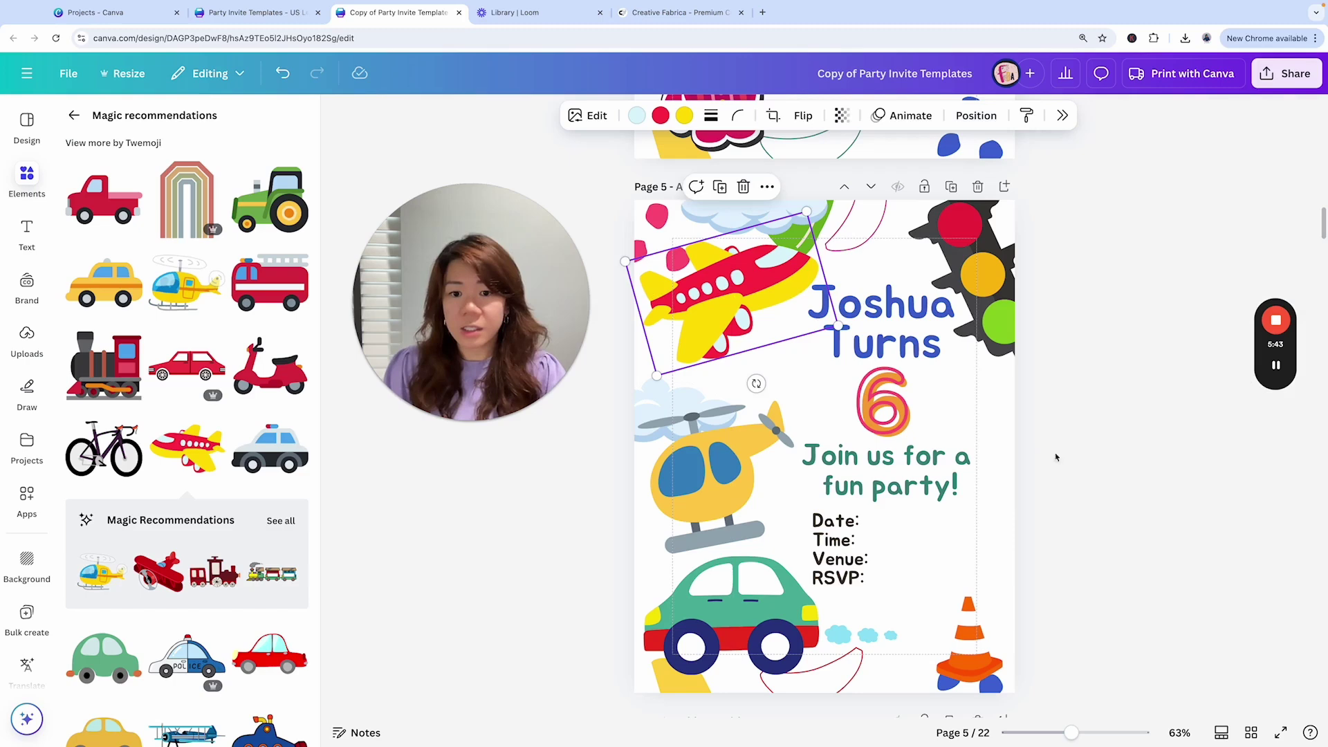
key(Escape)
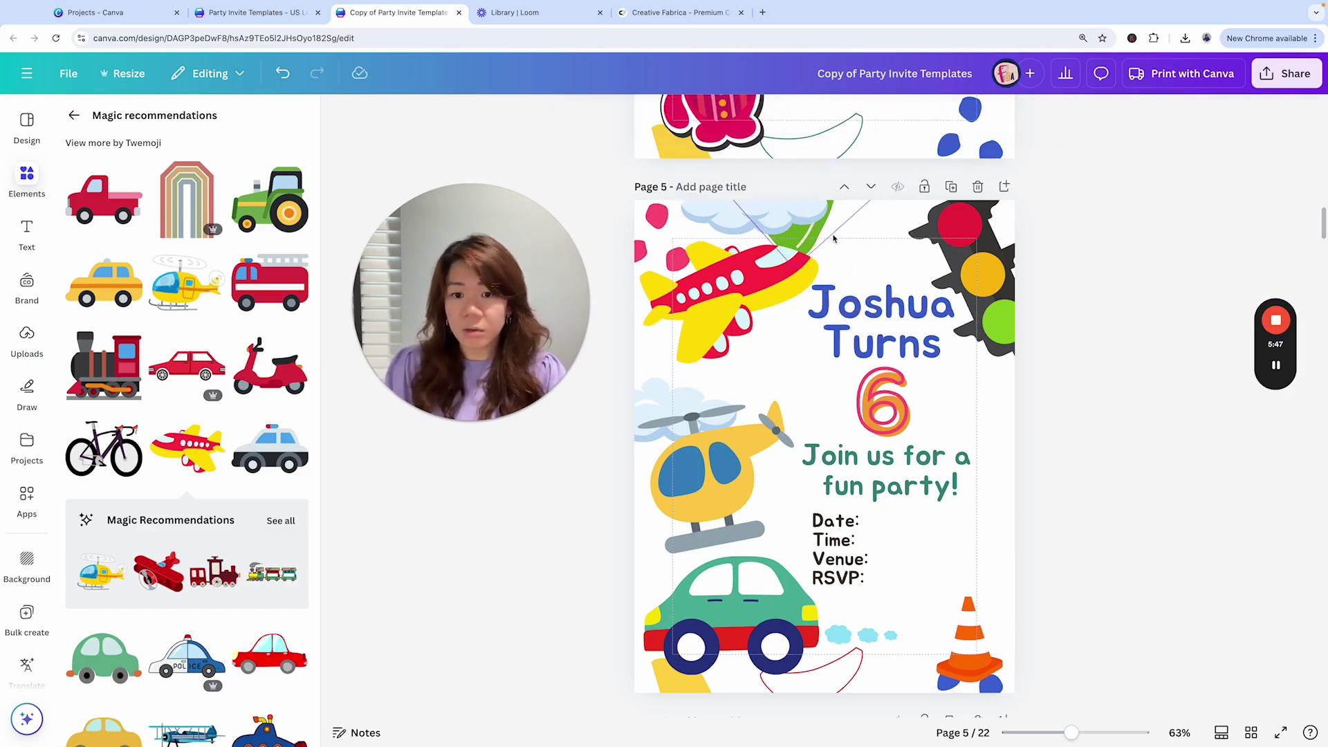
Step: Move the small pink blob up-left out of the top-left corner
click(833, 239)
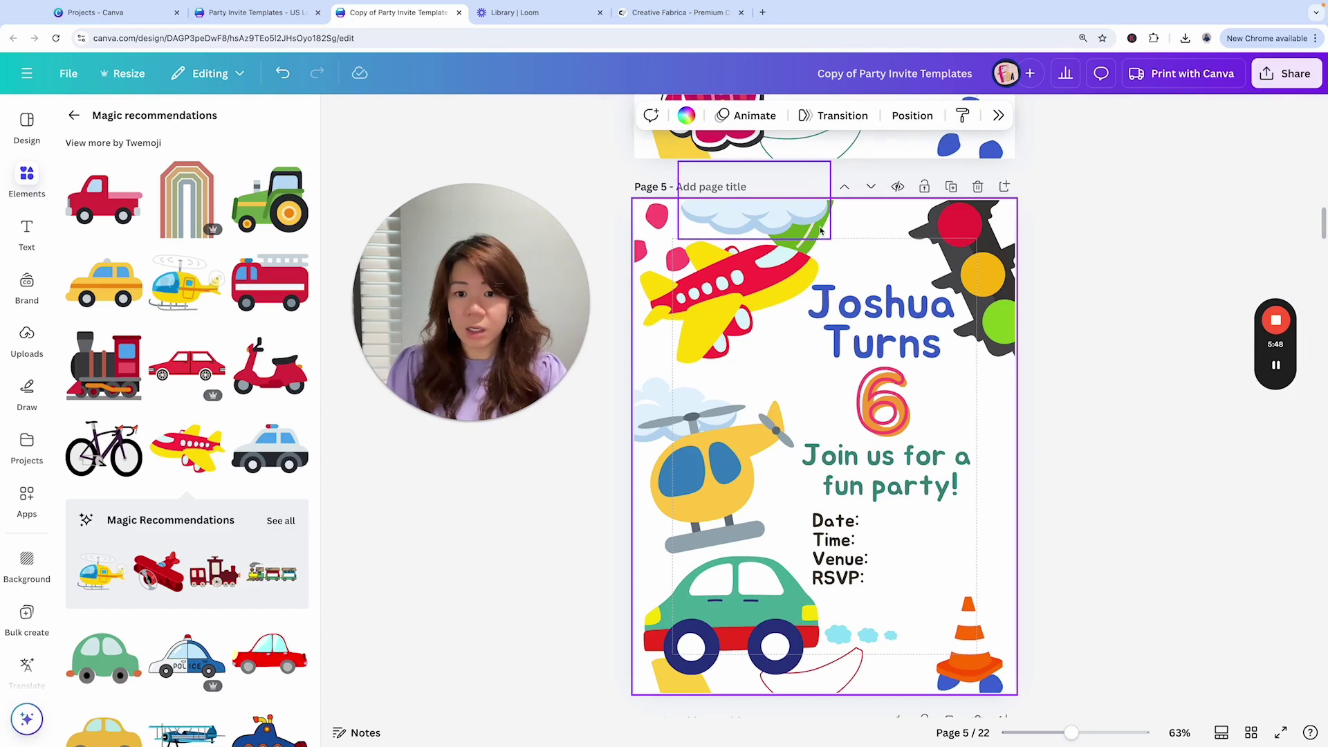
click(821, 232)
key(Escape)
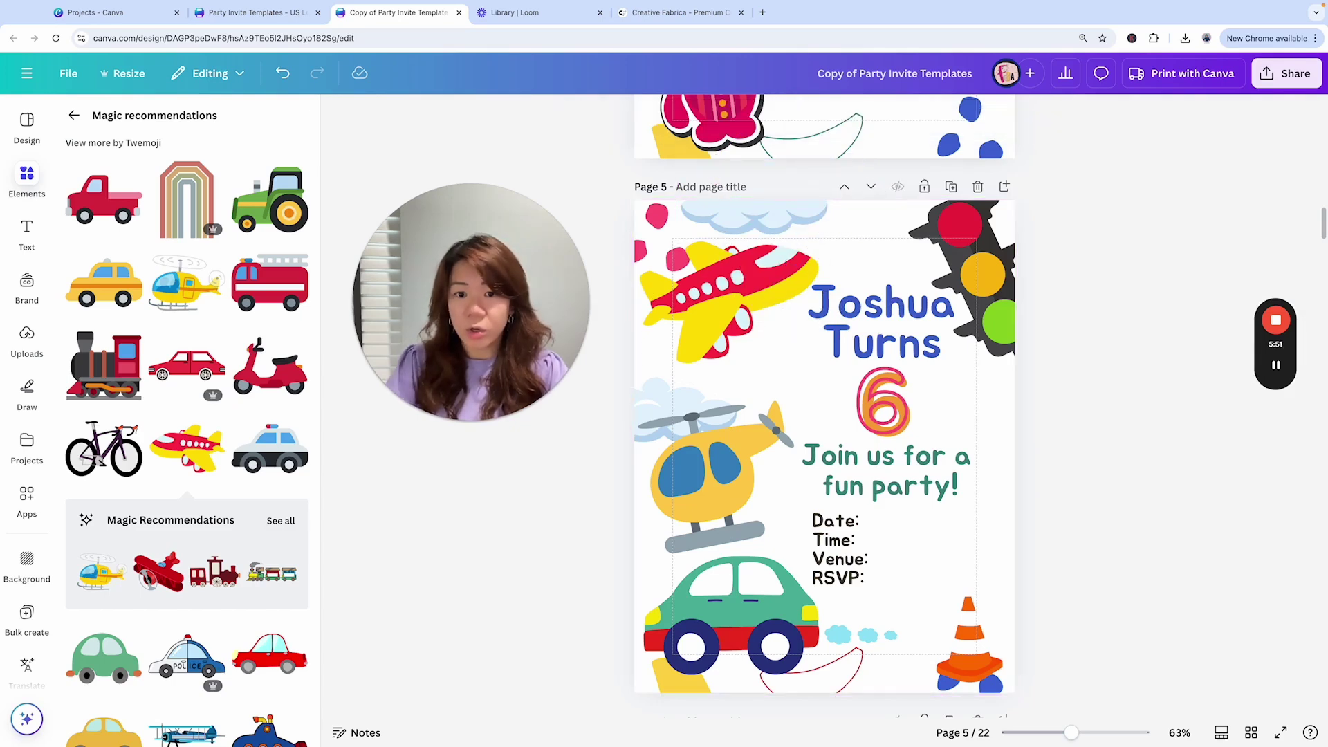
drag(659, 258, 620, 198)
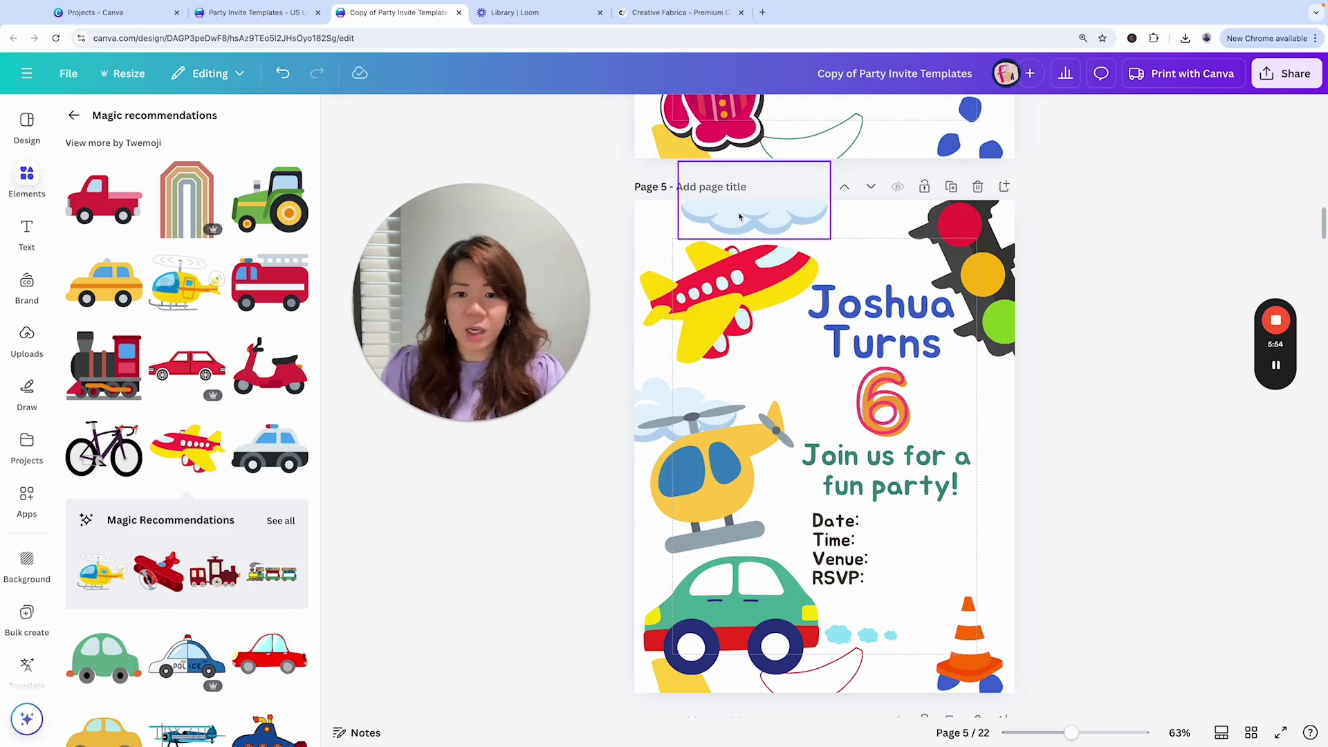
Step: Move the cloud to the top-left edge, behind the airplane
click(664, 384)
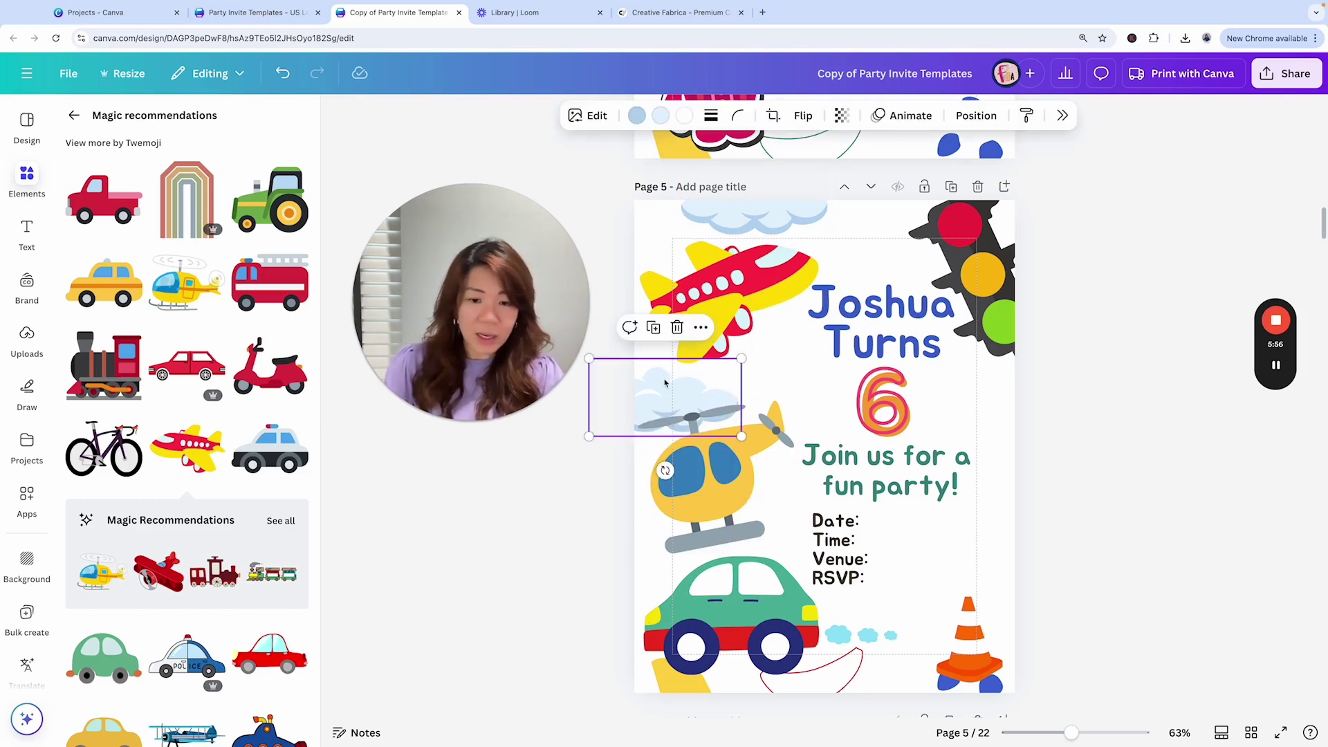
drag(658, 394, 595, 250)
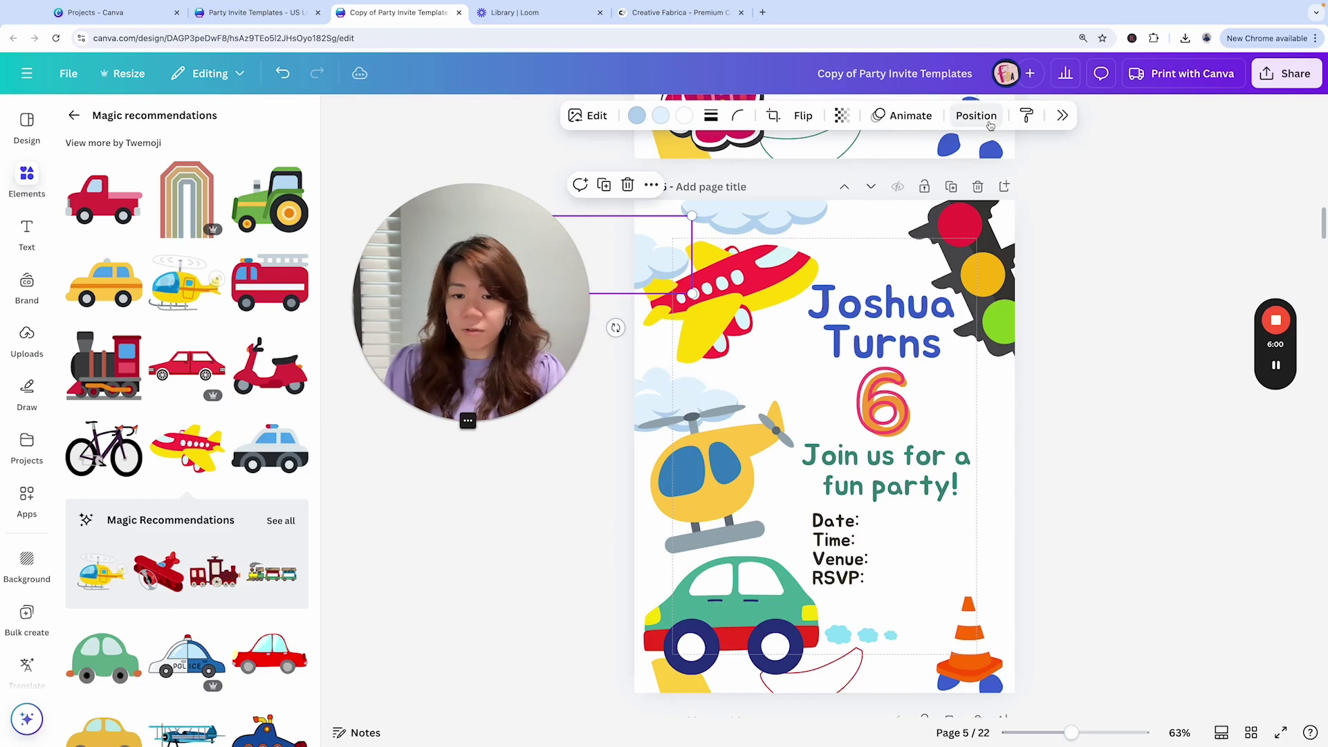
click(987, 119)
key(Escape)
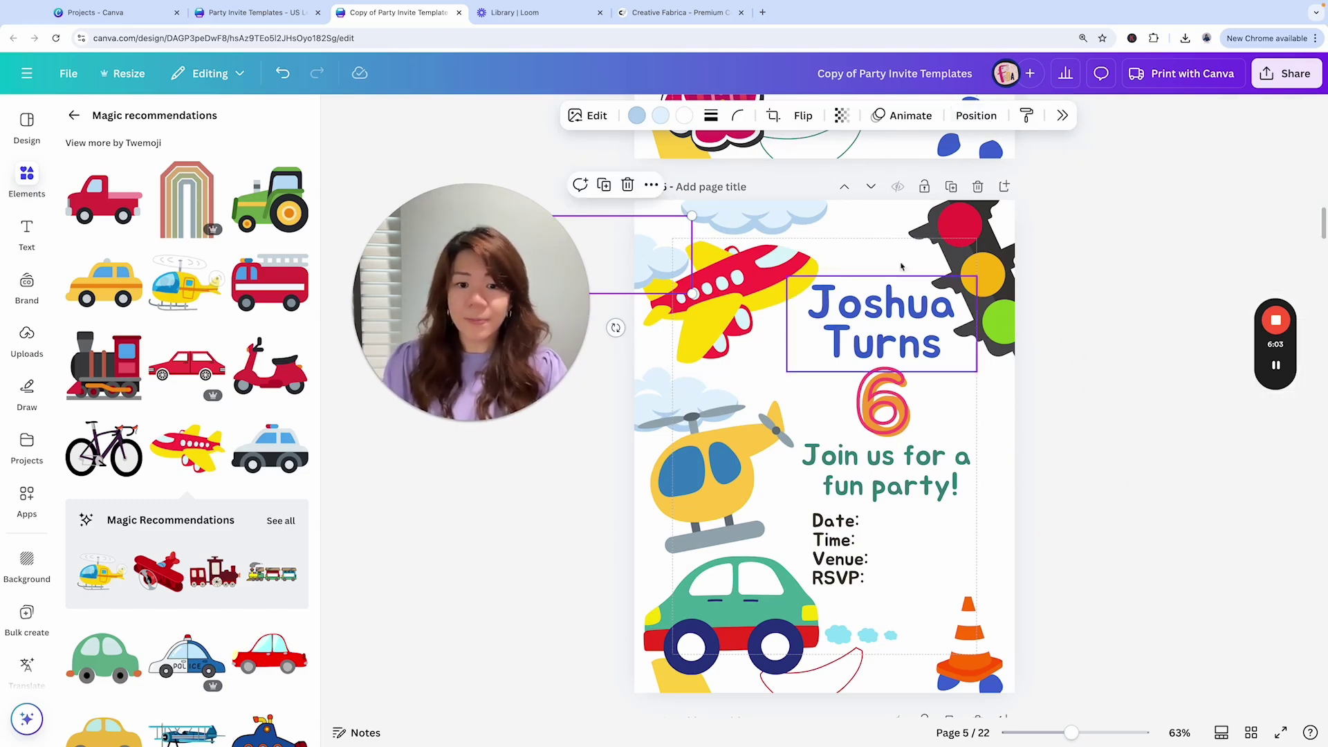
Step: Undo the accidental helicopter tilt and delete the red swoosh under the car
click(1036, 307)
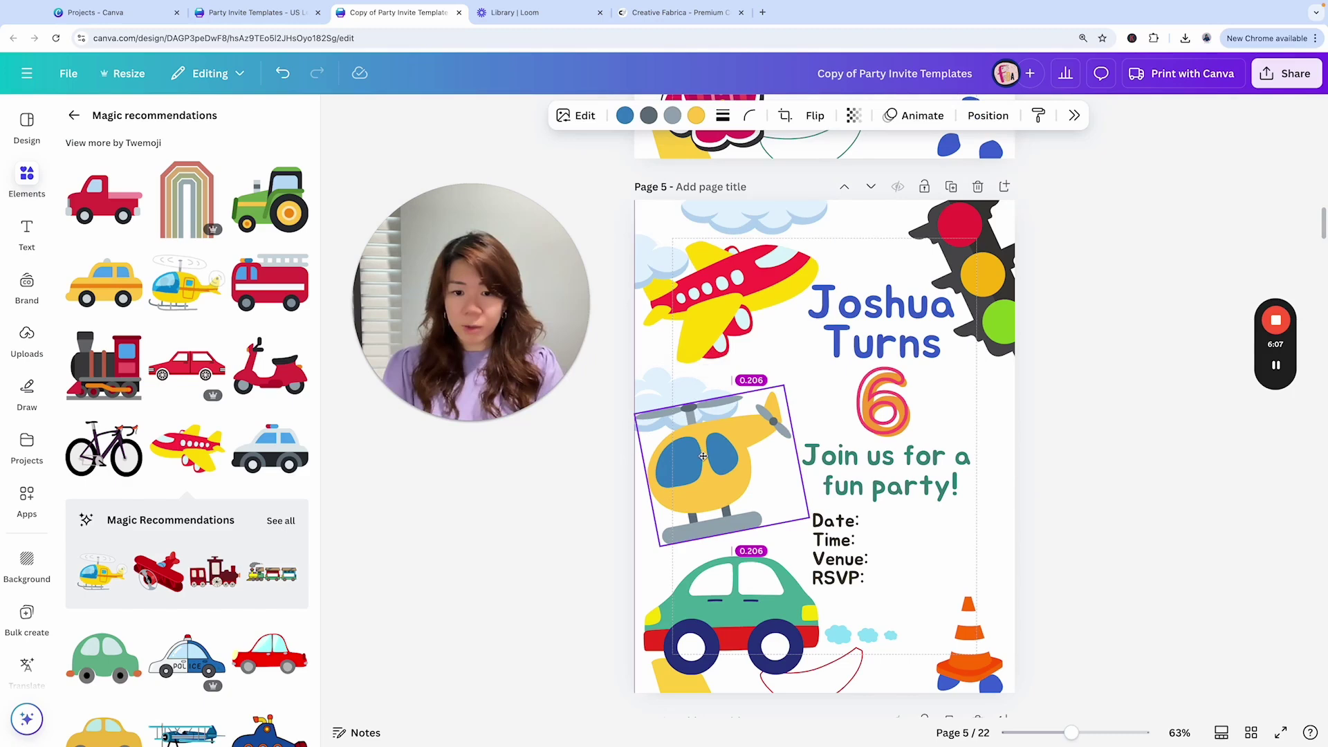
key(ctrl+z)
click(733, 591)
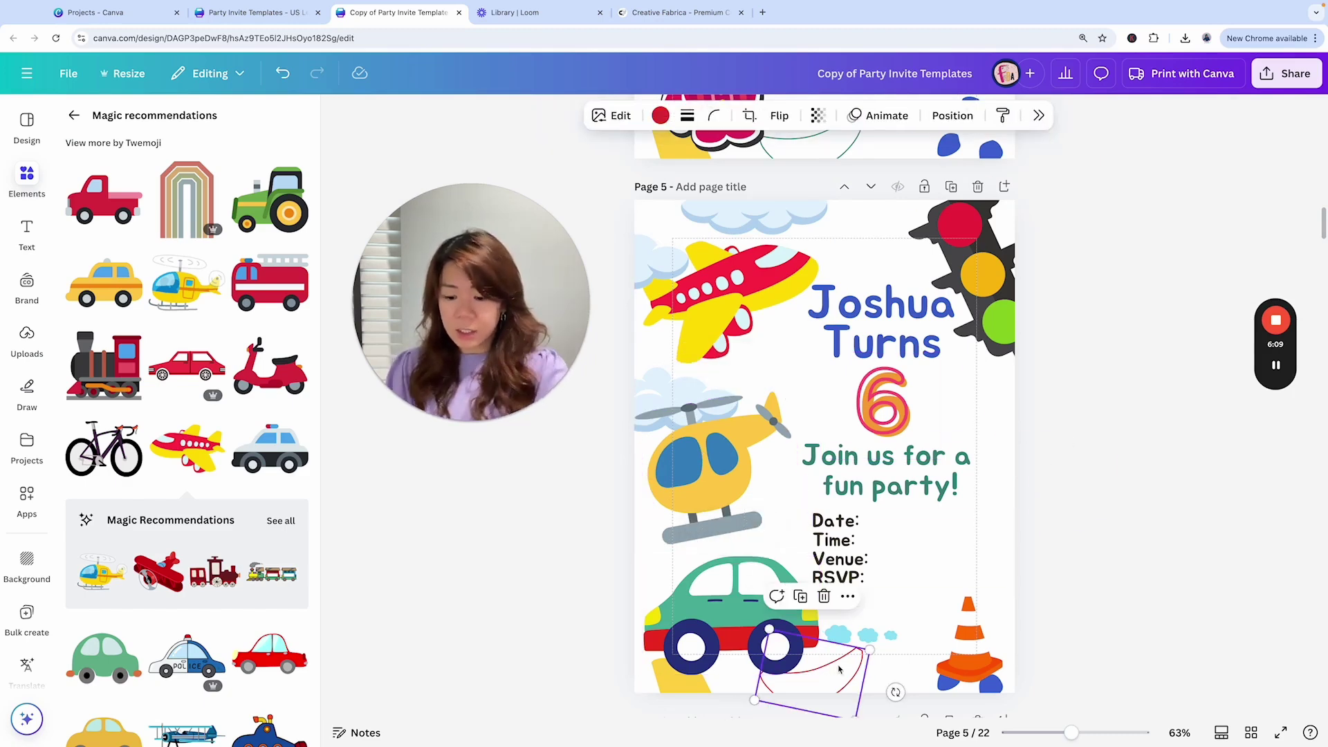
click(908, 610)
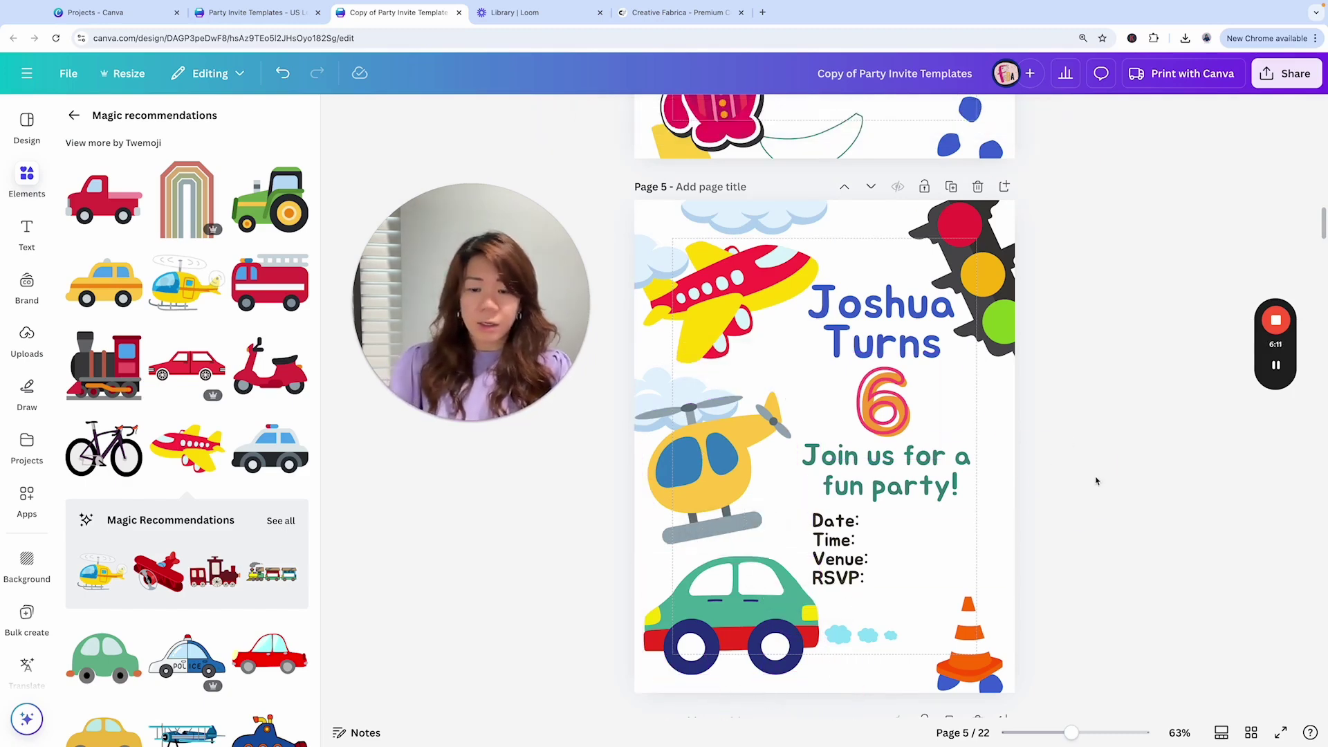
Step: Search Elements for 'road' and scroll through the graphic results
click(74, 115)
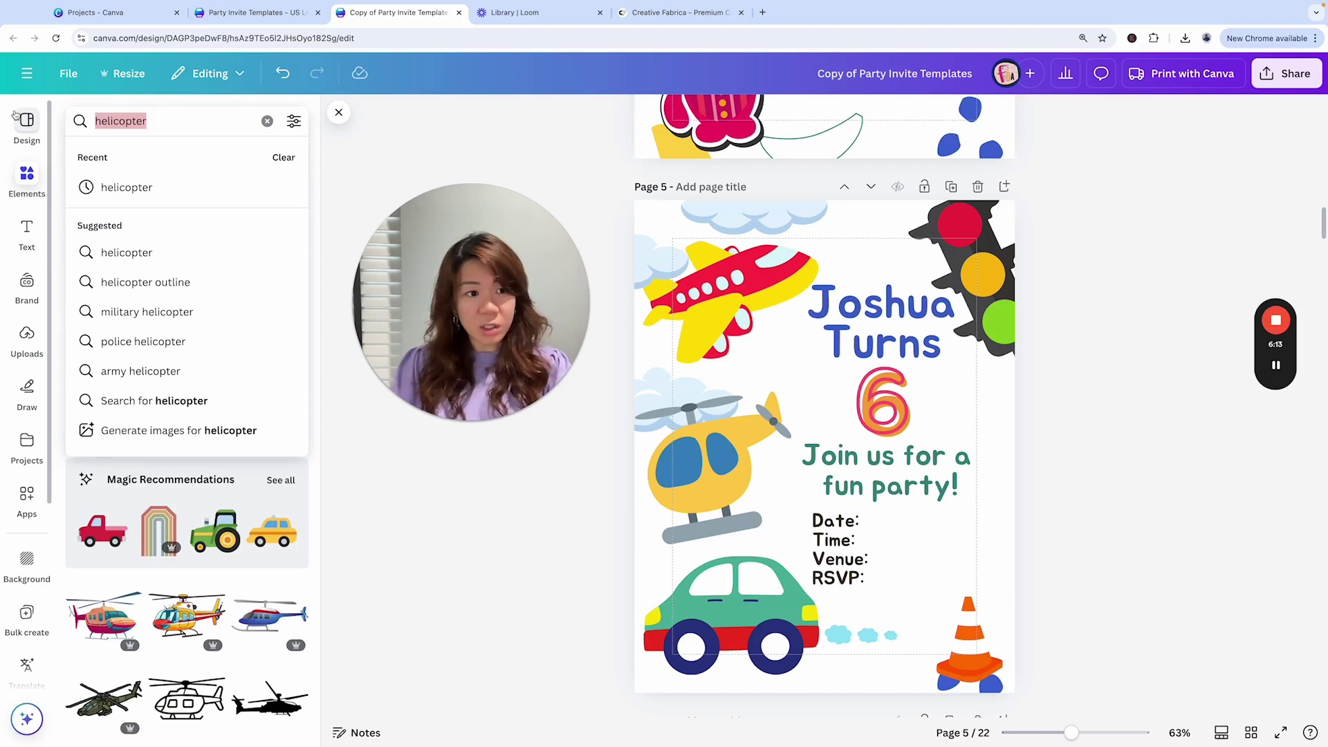
text(road)
key(Return)
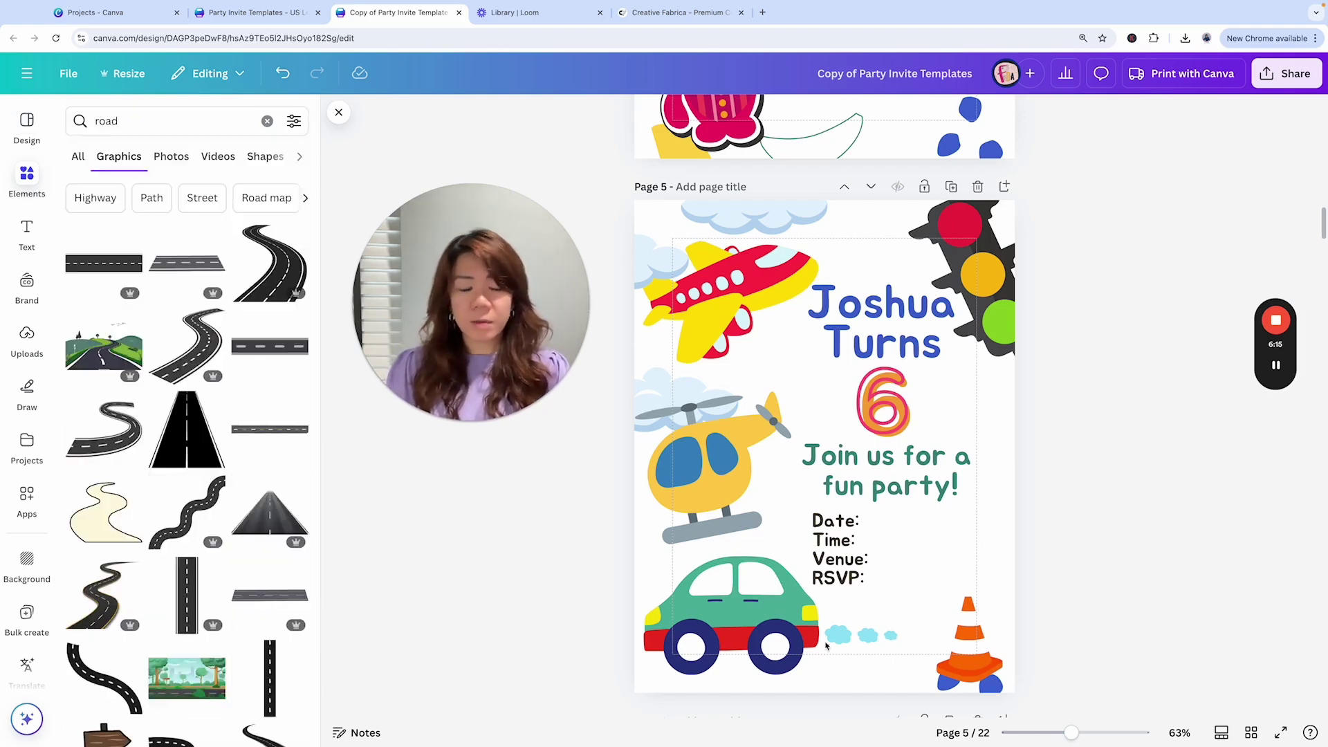
scroll(180, 267, down, 6)
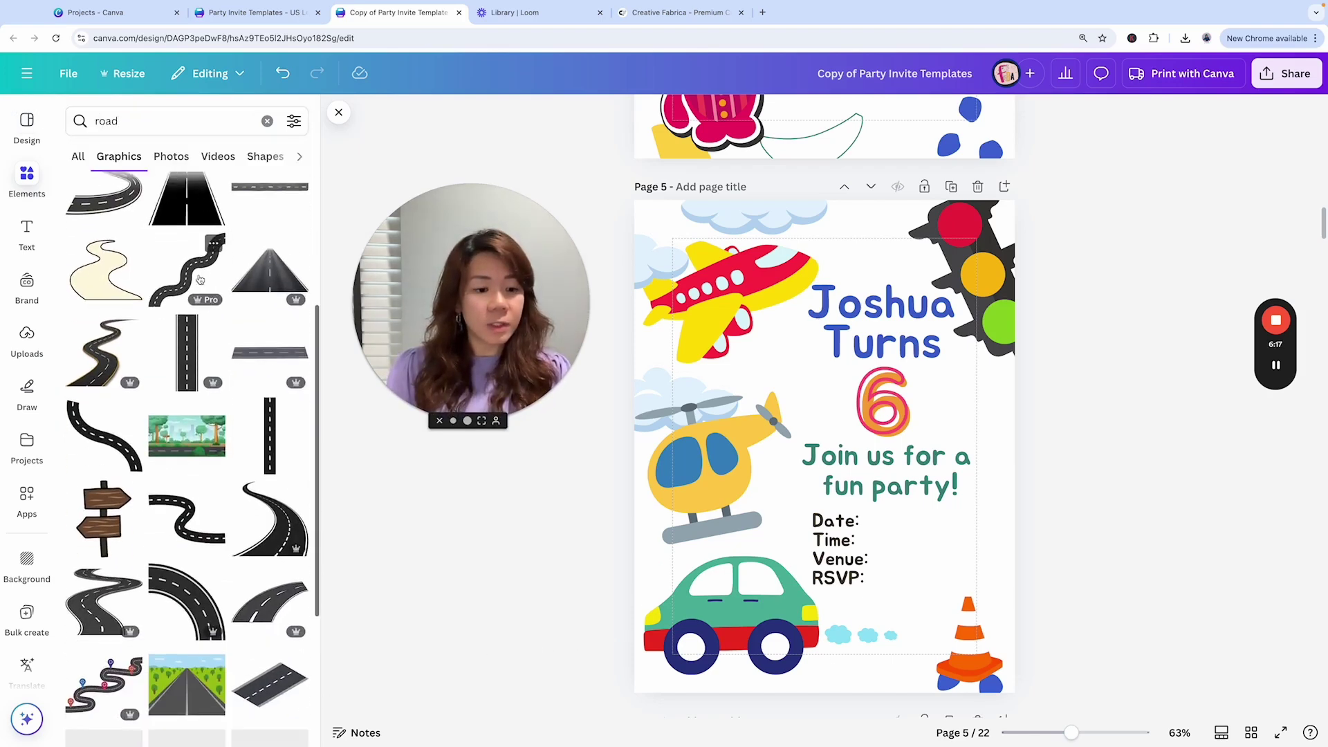
scroll(207, 286, down, 4)
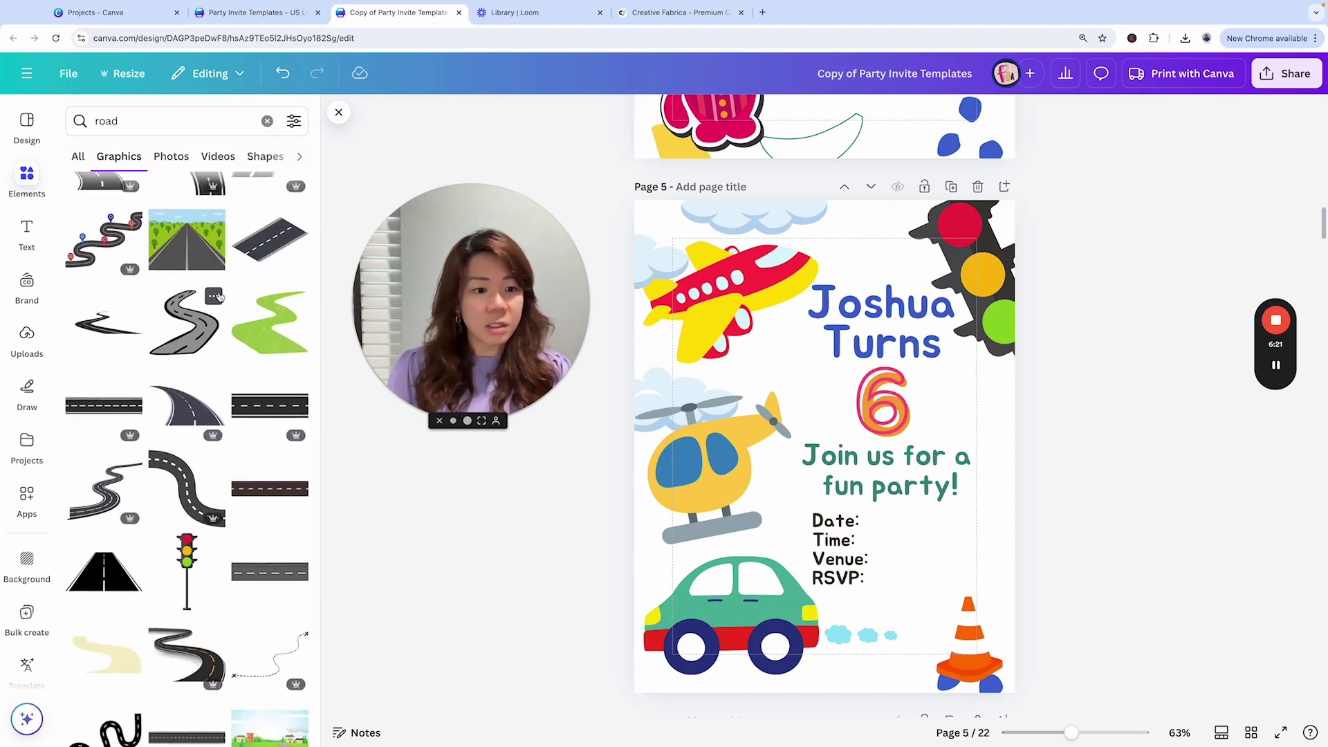
scroll(219, 296, down, 2)
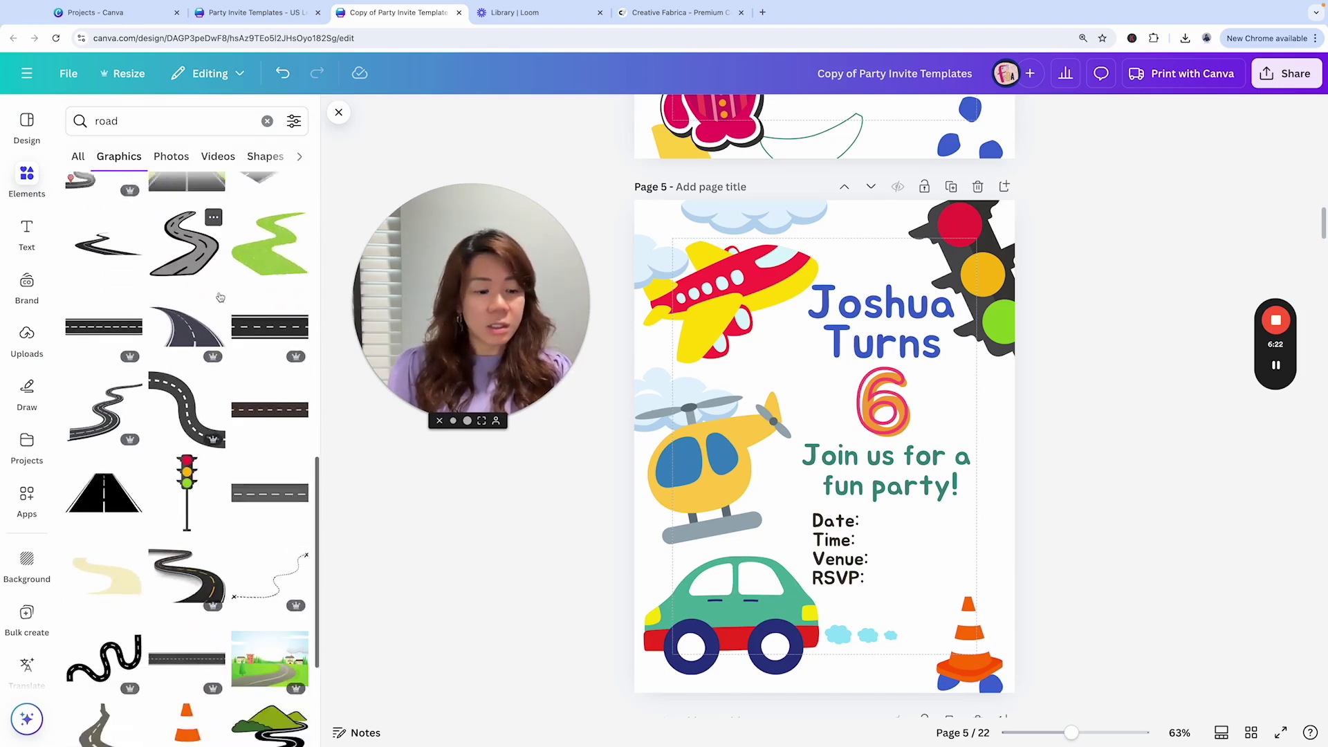
scroll(219, 296, down, 6)
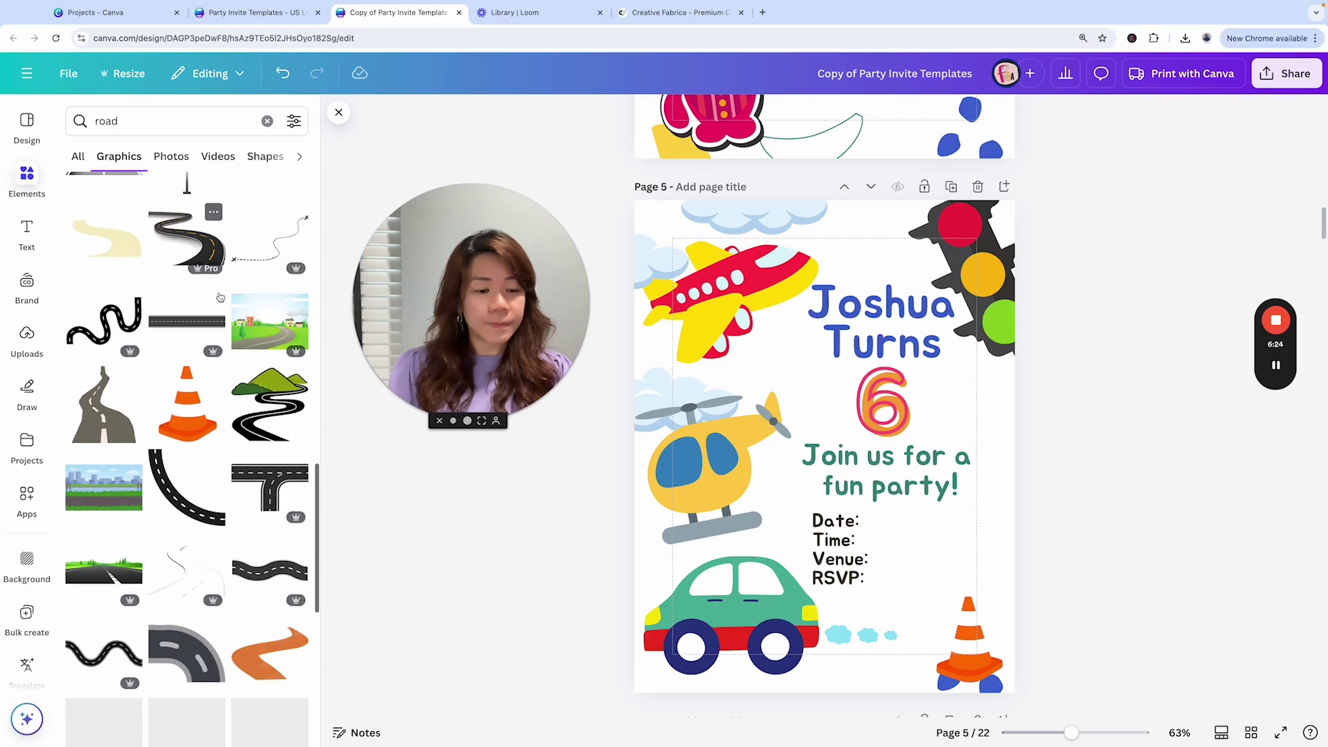
Step: Add the curved grey road graphic and level it under the car
click(186, 569)
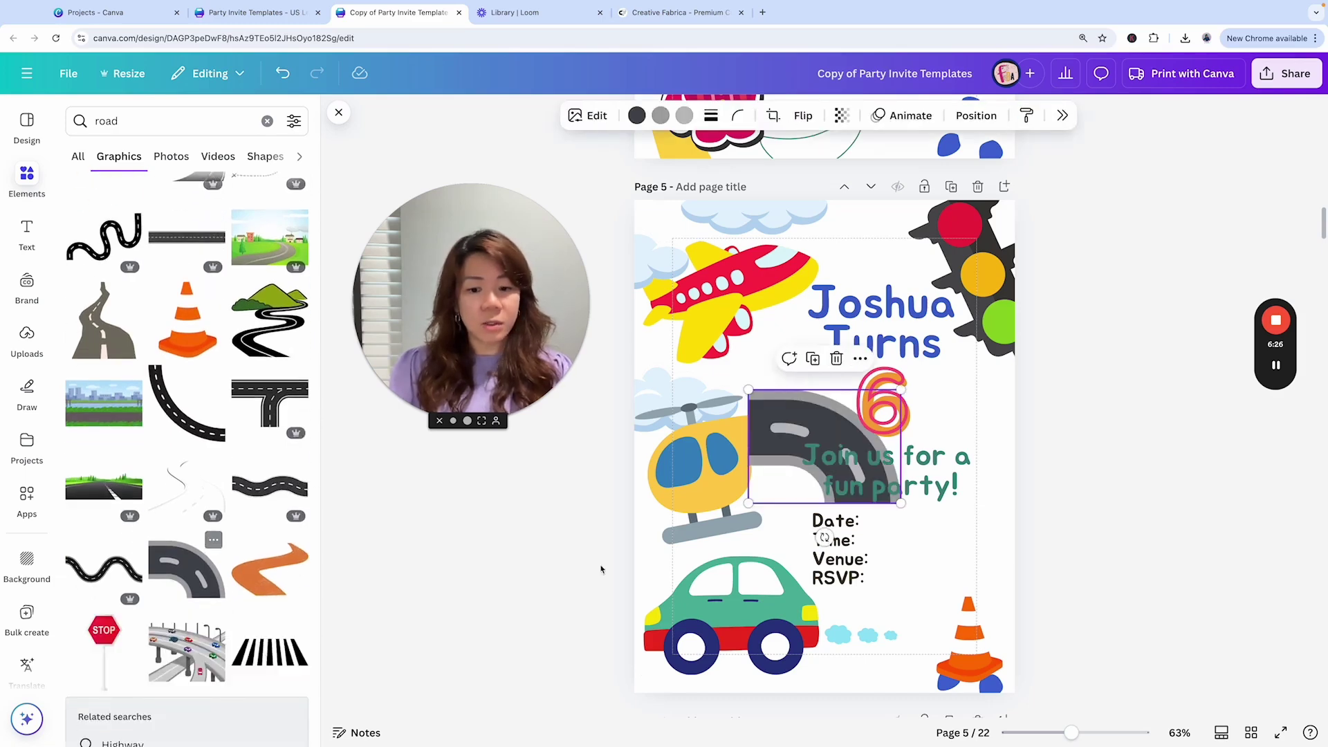
drag(788, 442, 616, 544)
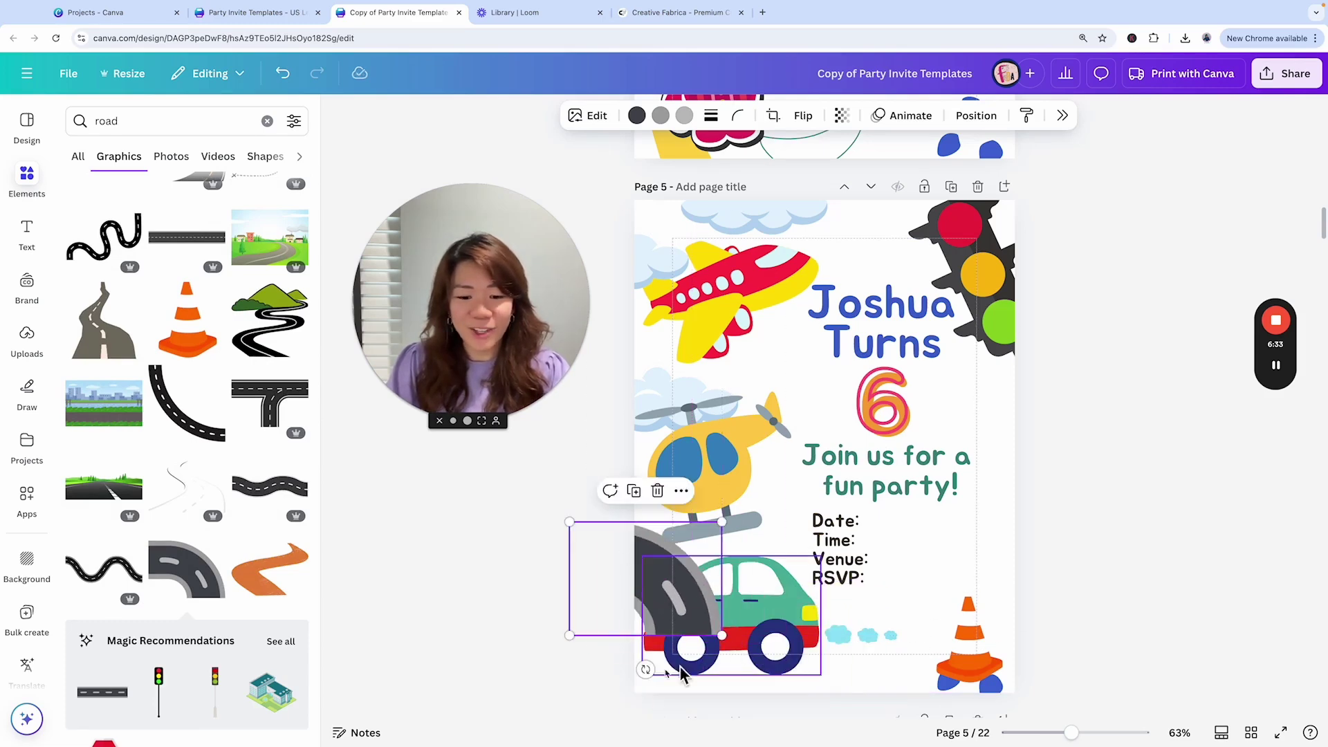
mouse_move(646, 669)
mouse_down()
mouse_move(588, 640)
mouse_move(607, 474)
mouse_move(631, 488)
mouse_move(578, 480)
mouse_move(691, 657)
mouse_move(635, 665)
mouse_up()
drag(665, 576, 816, 633)
key(ctrl+z)
drag(736, 650, 731, 683)
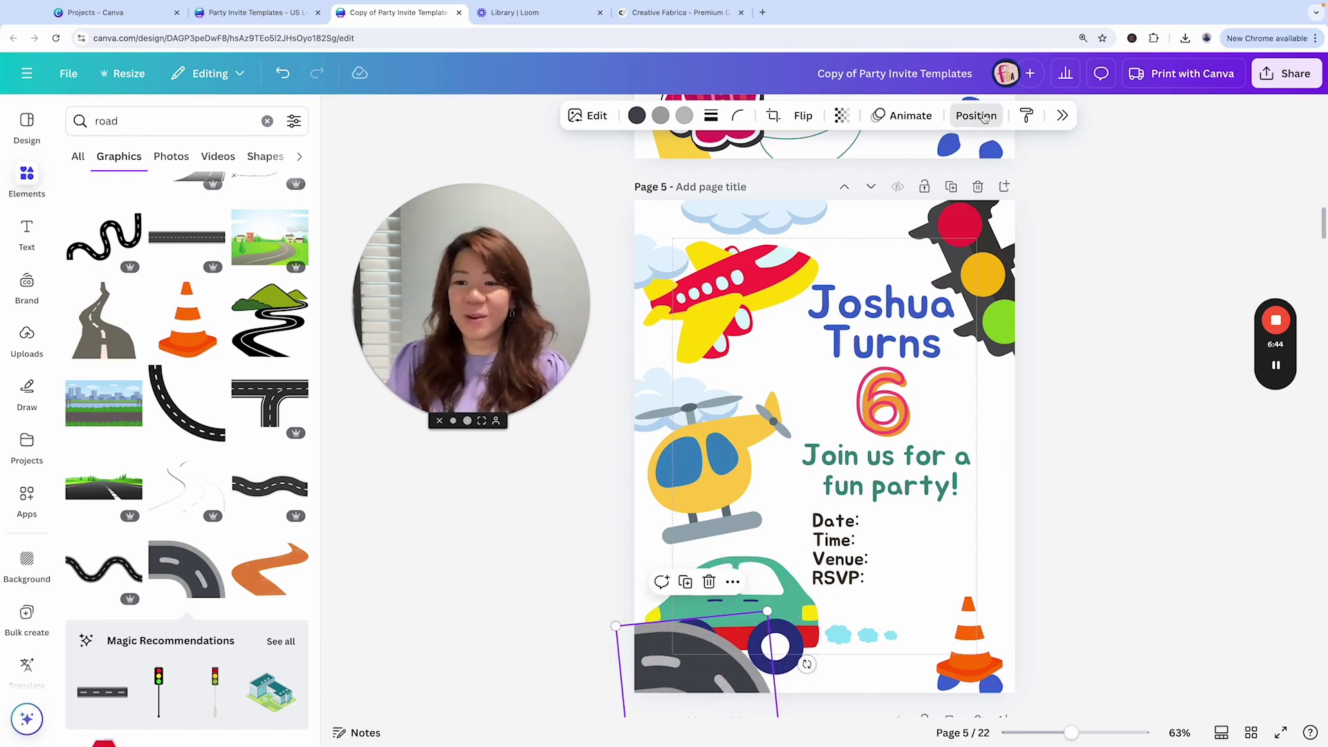
Step: Send the road behind the car and enlarge it to span the page bottom
click(976, 116)
click(1257, 233)
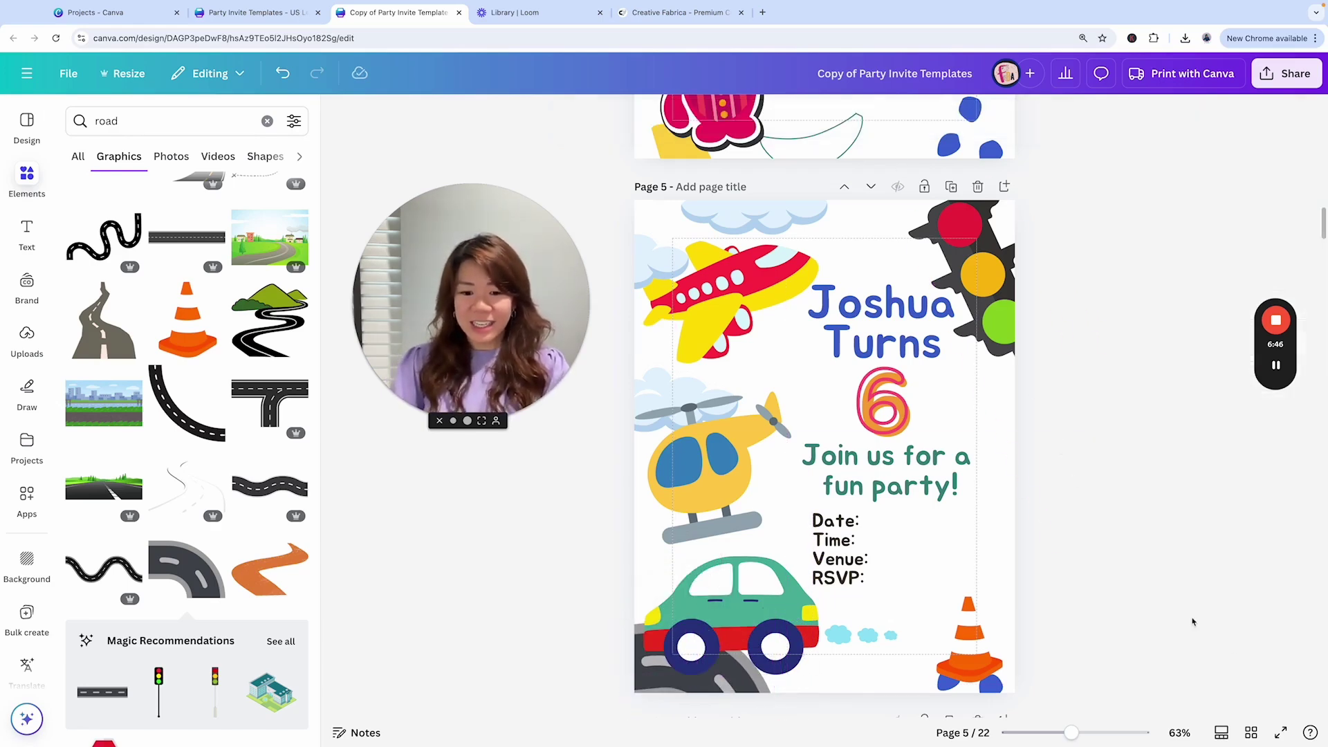
click(765, 692)
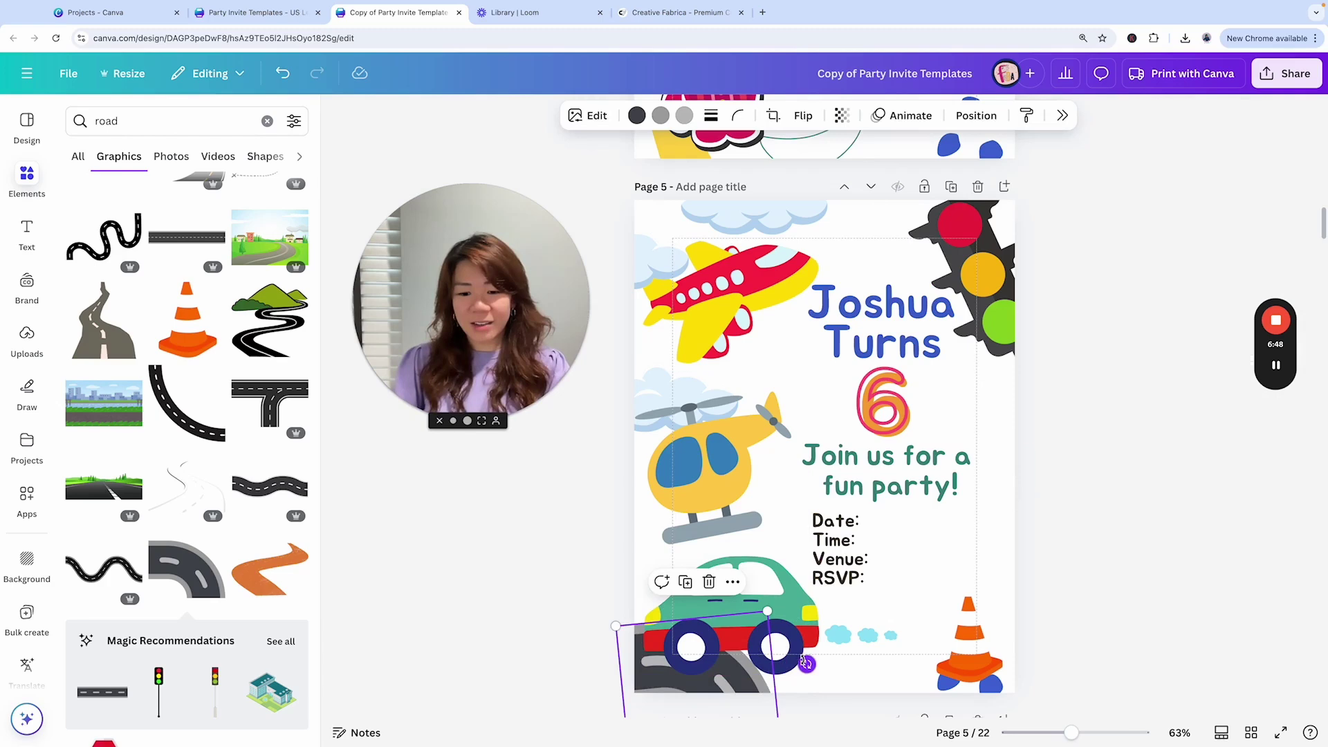
click(784, 619)
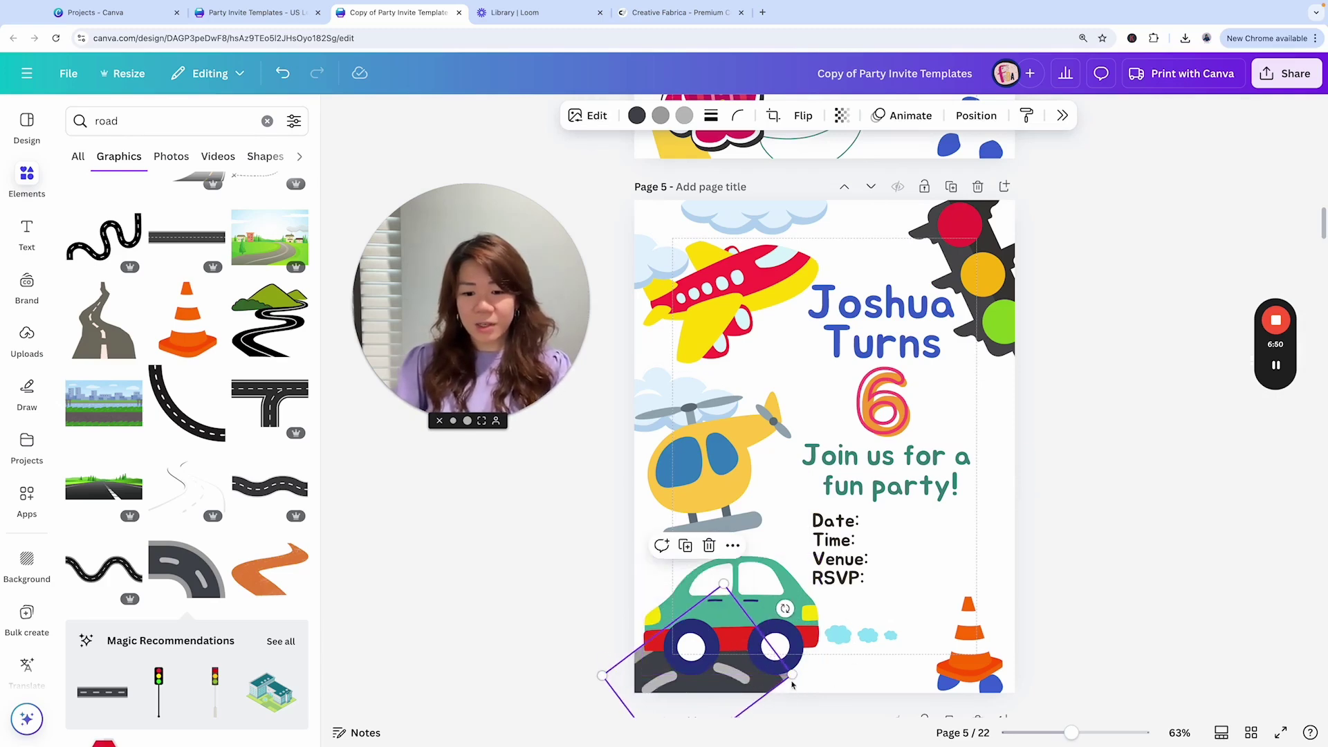
drag(793, 685, 947, 687)
drag(867, 672, 850, 692)
click(1180, 563)
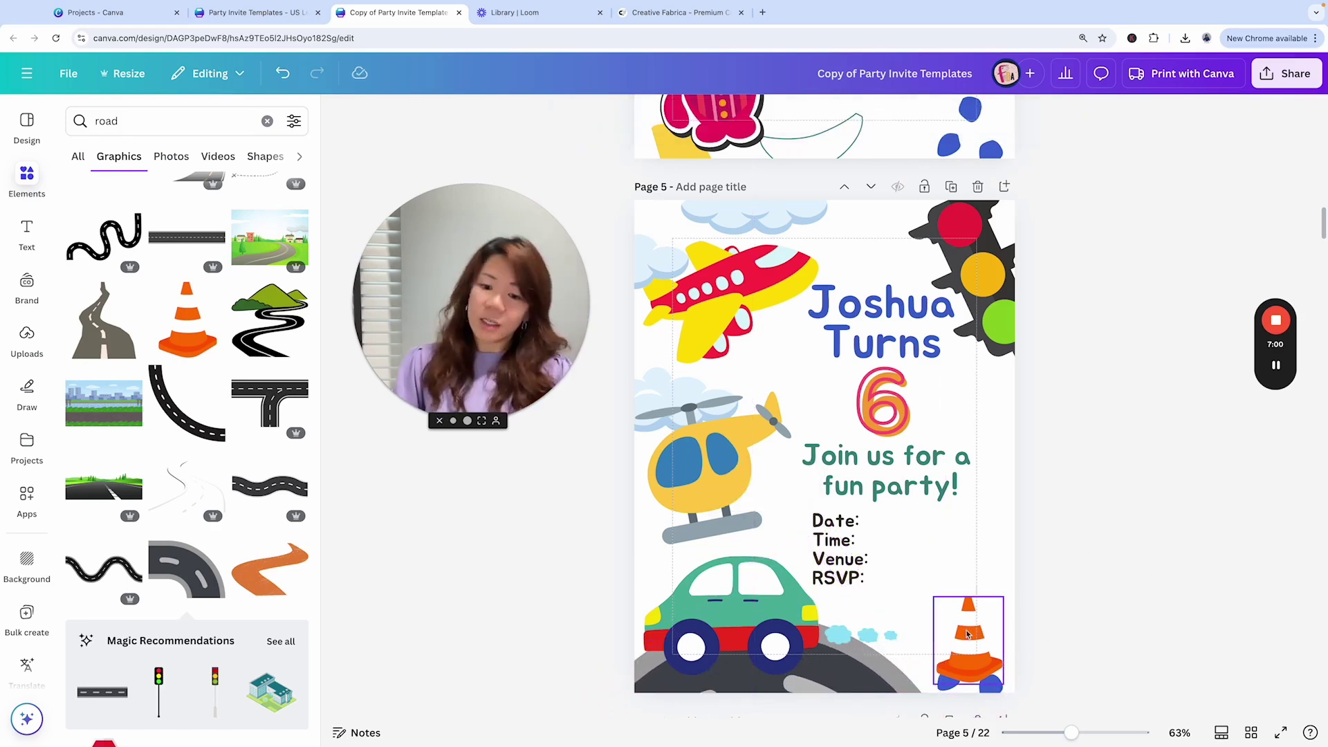
Step: Move the traffic cone left toward the car and delete the blue blob beside it
click(864, 635)
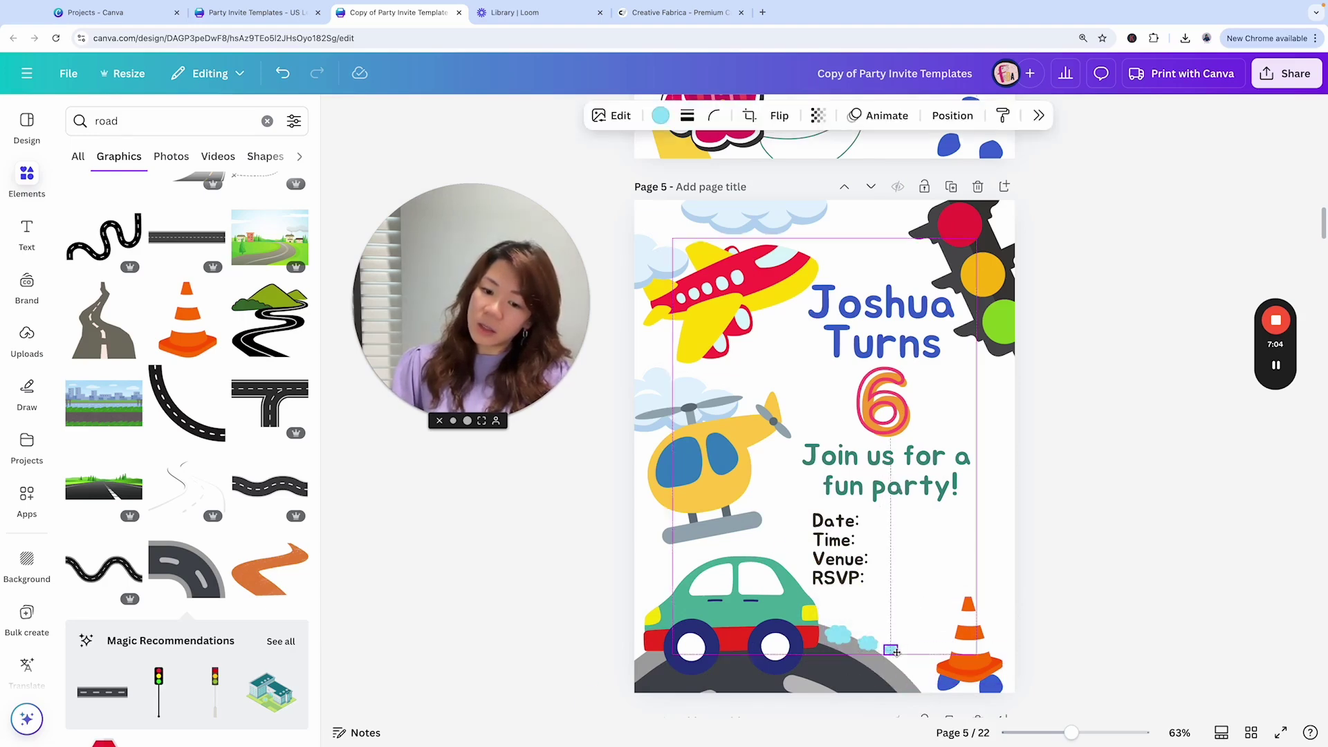
click(972, 643)
drag(972, 643, 934, 660)
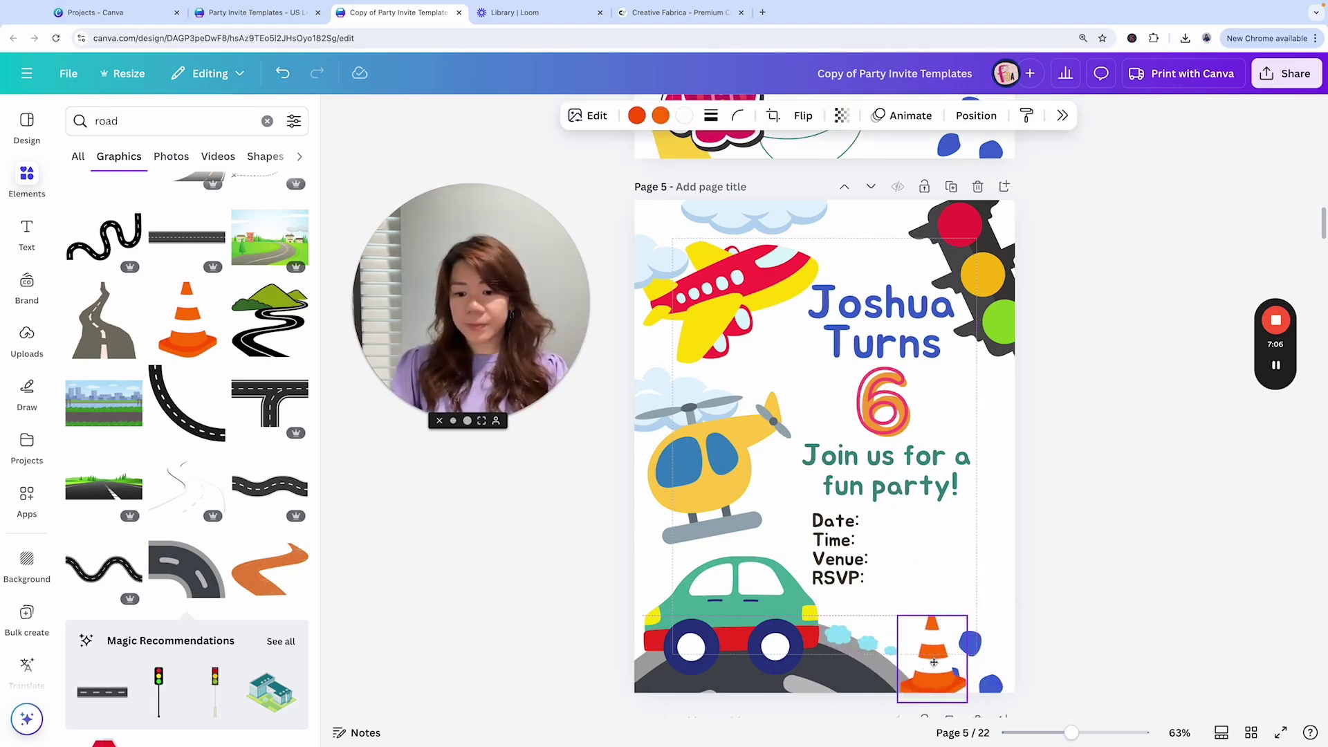
click(1001, 664)
key(Delete)
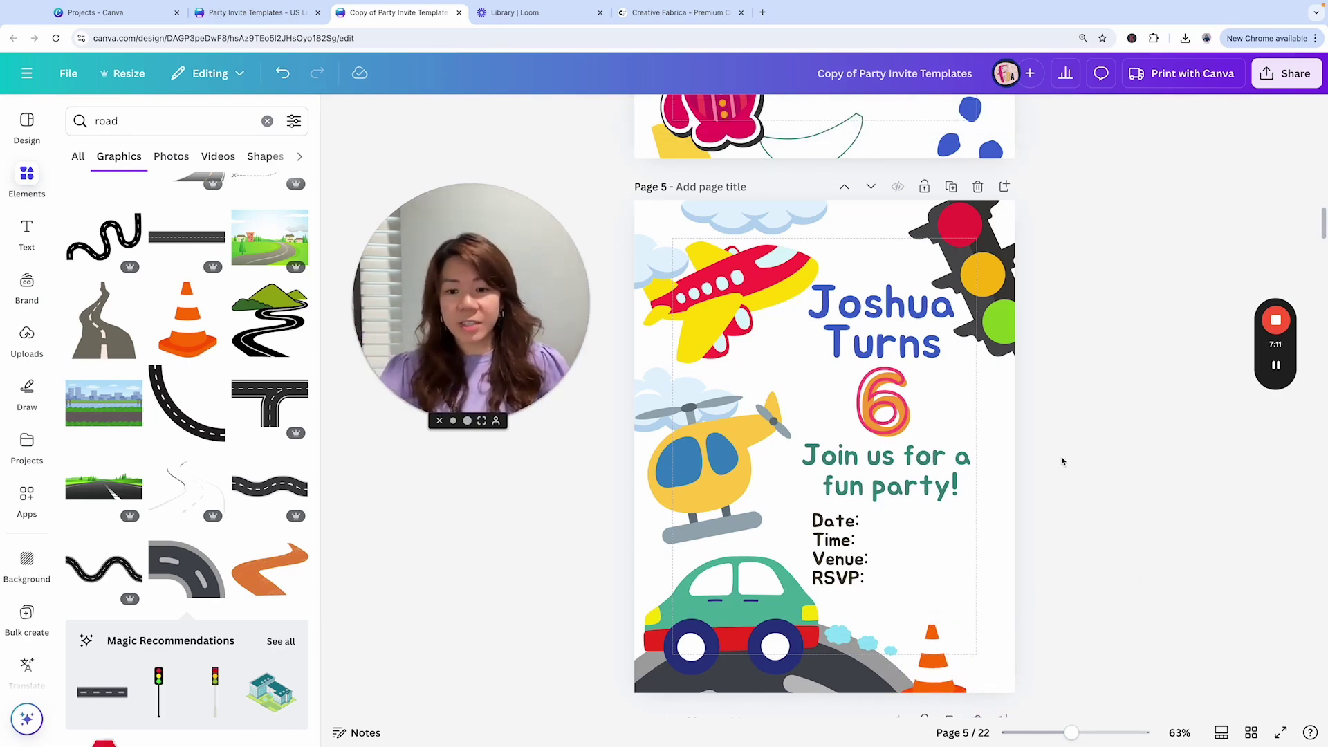
scroll(1062, 456, up, 8)
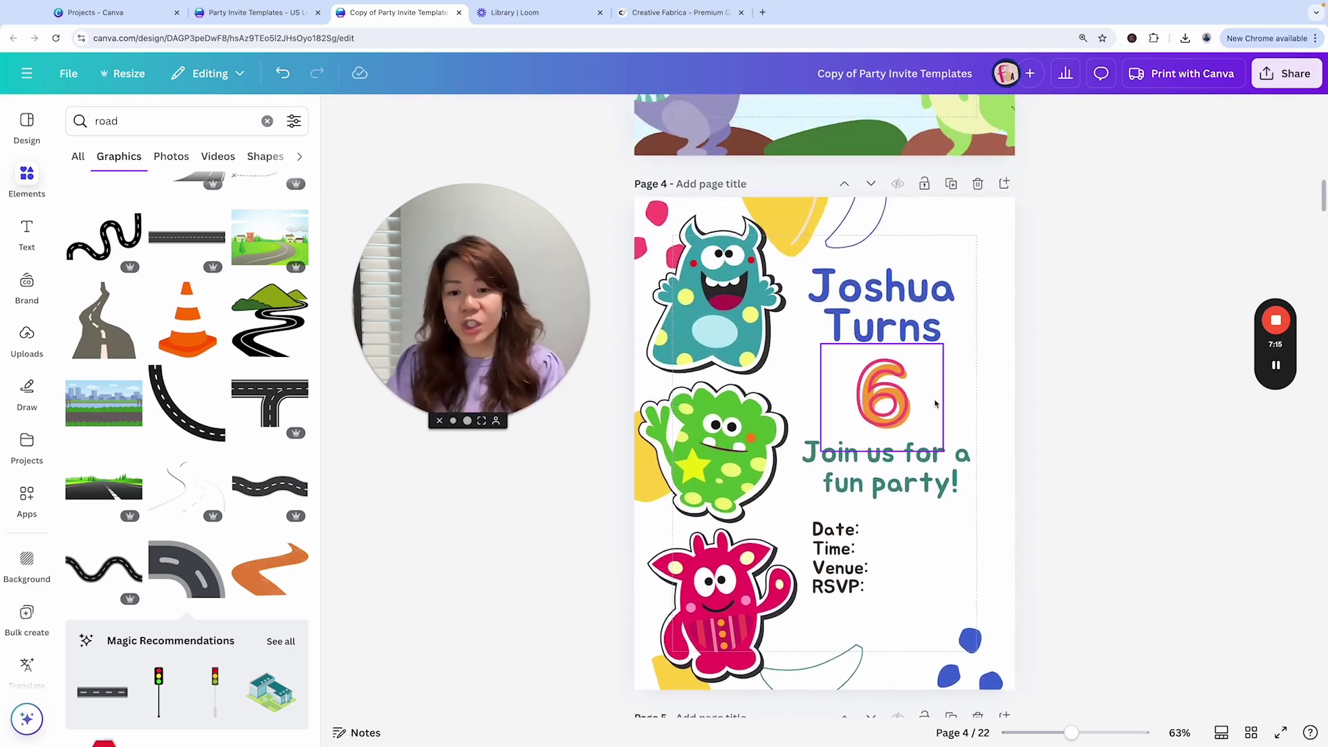
scroll(935, 404, down, 8)
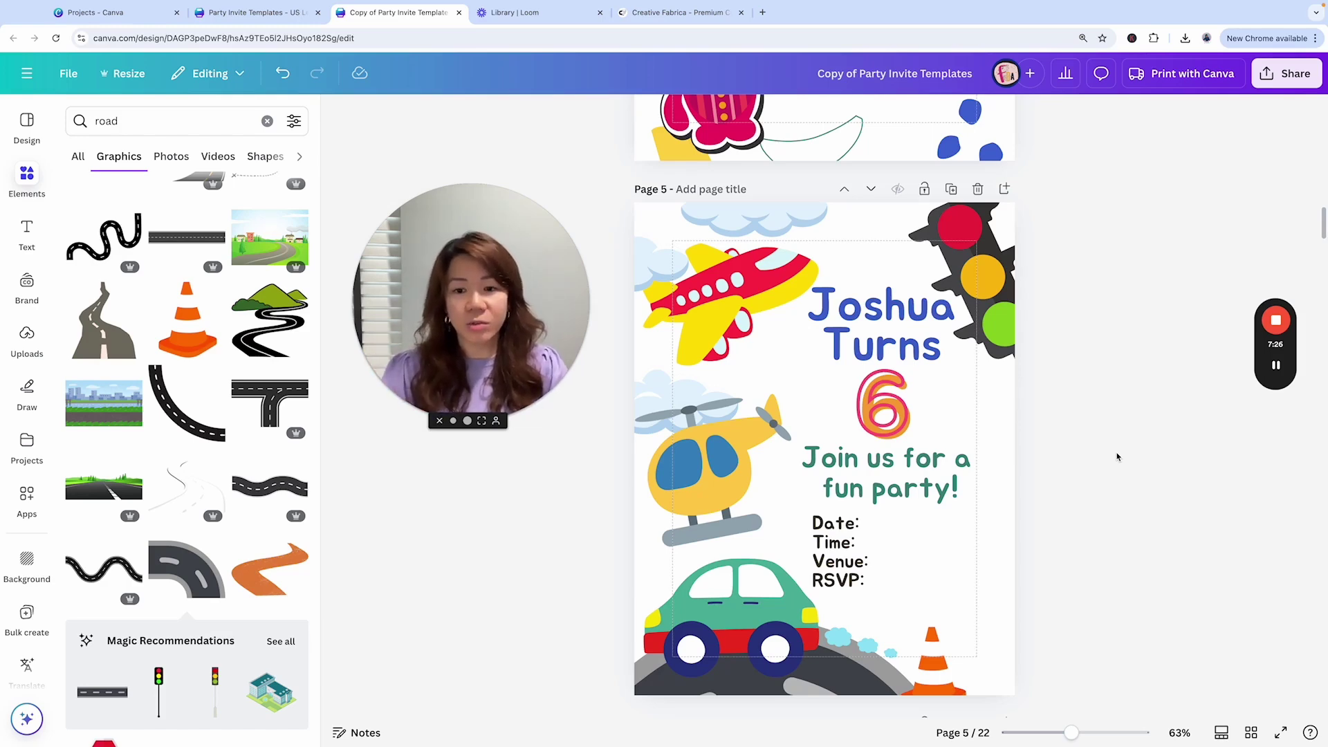
scroll(1072, 394, up, 1)
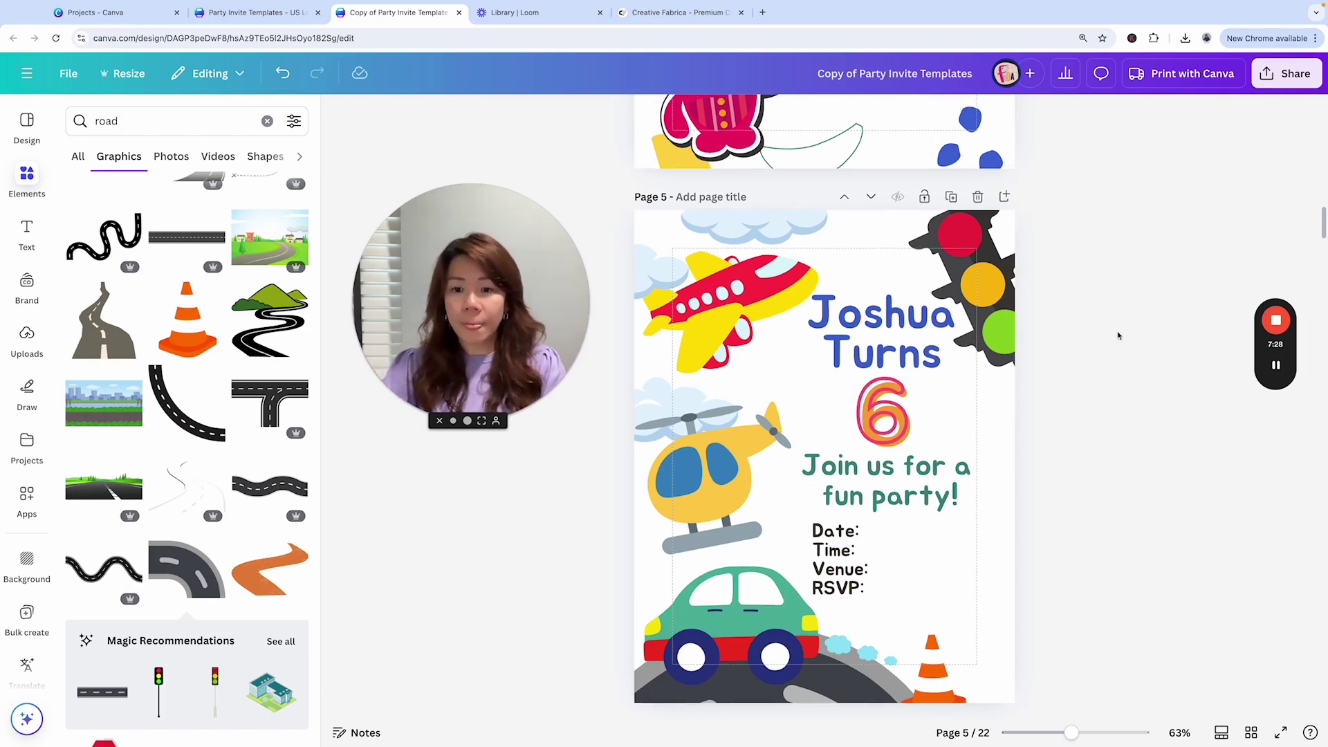
scroll(1159, 352, down, 3)
scroll(1161, 354, up, 2)
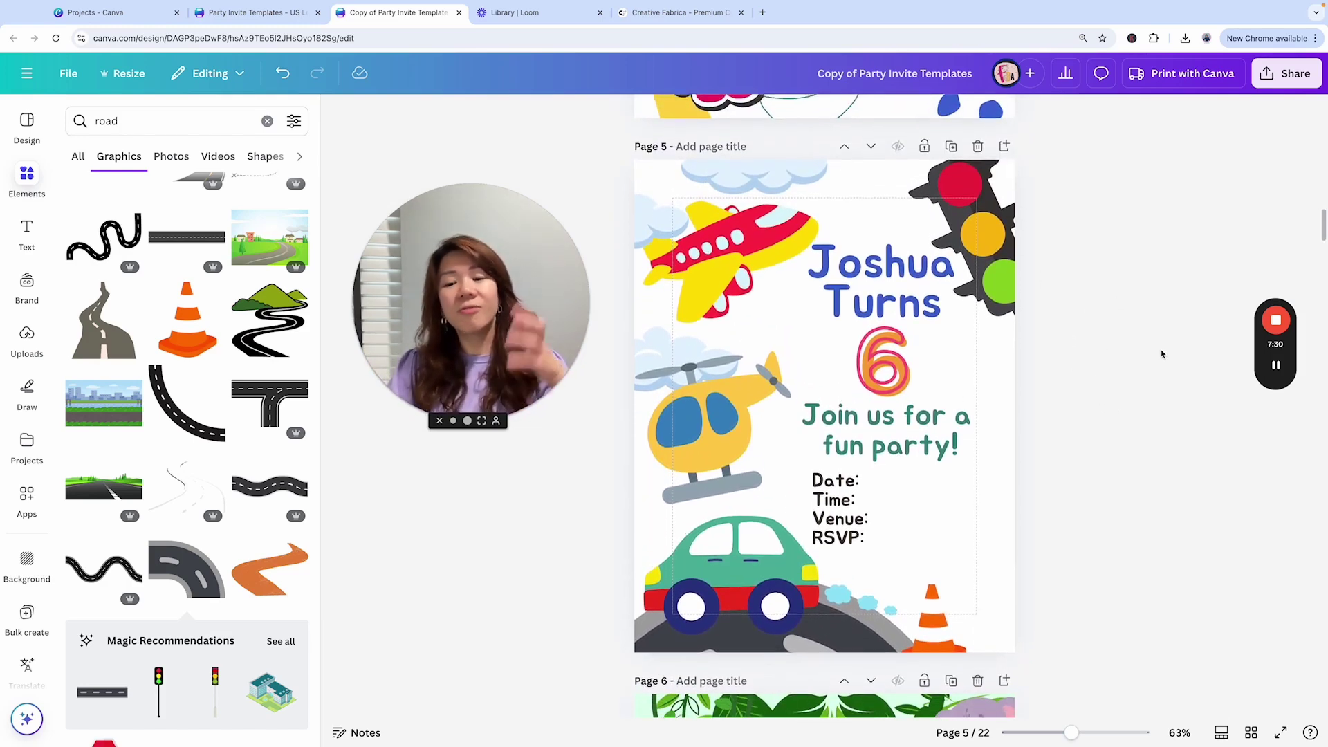
scroll(1161, 354, down, 1)
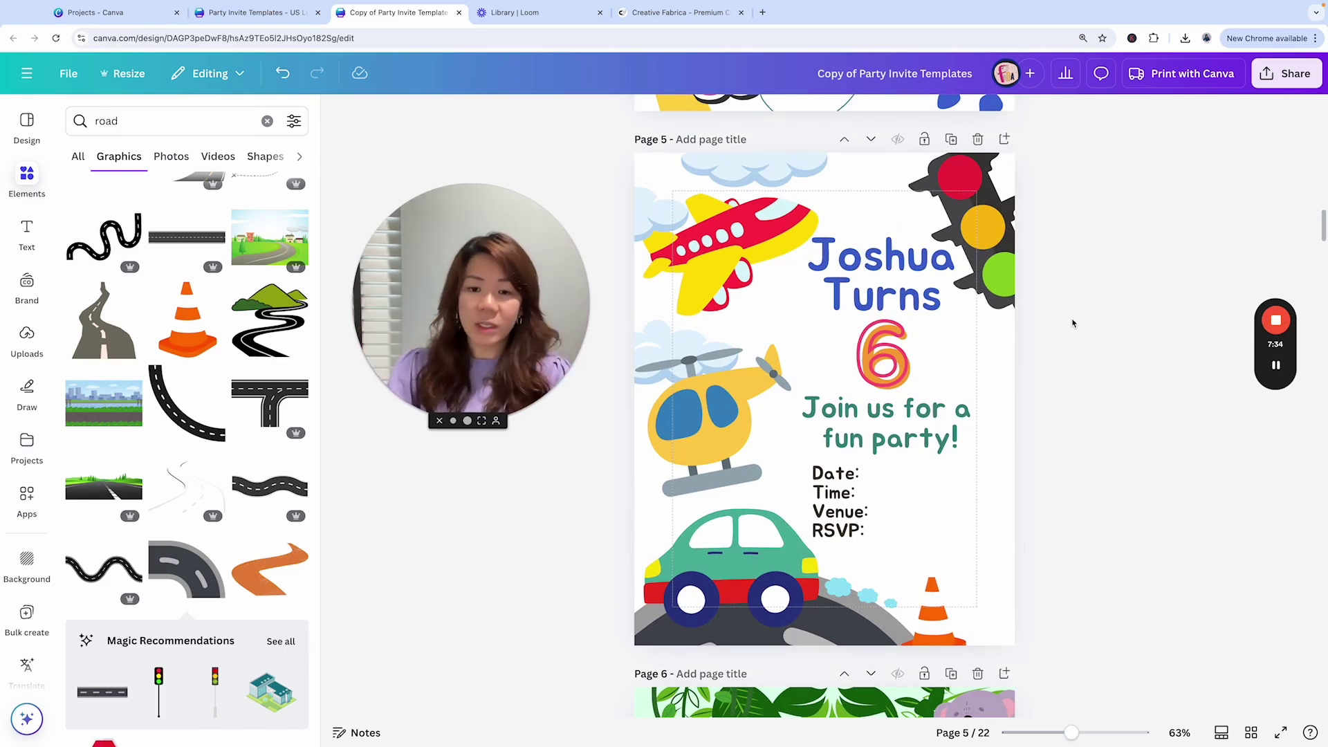
click(884, 288)
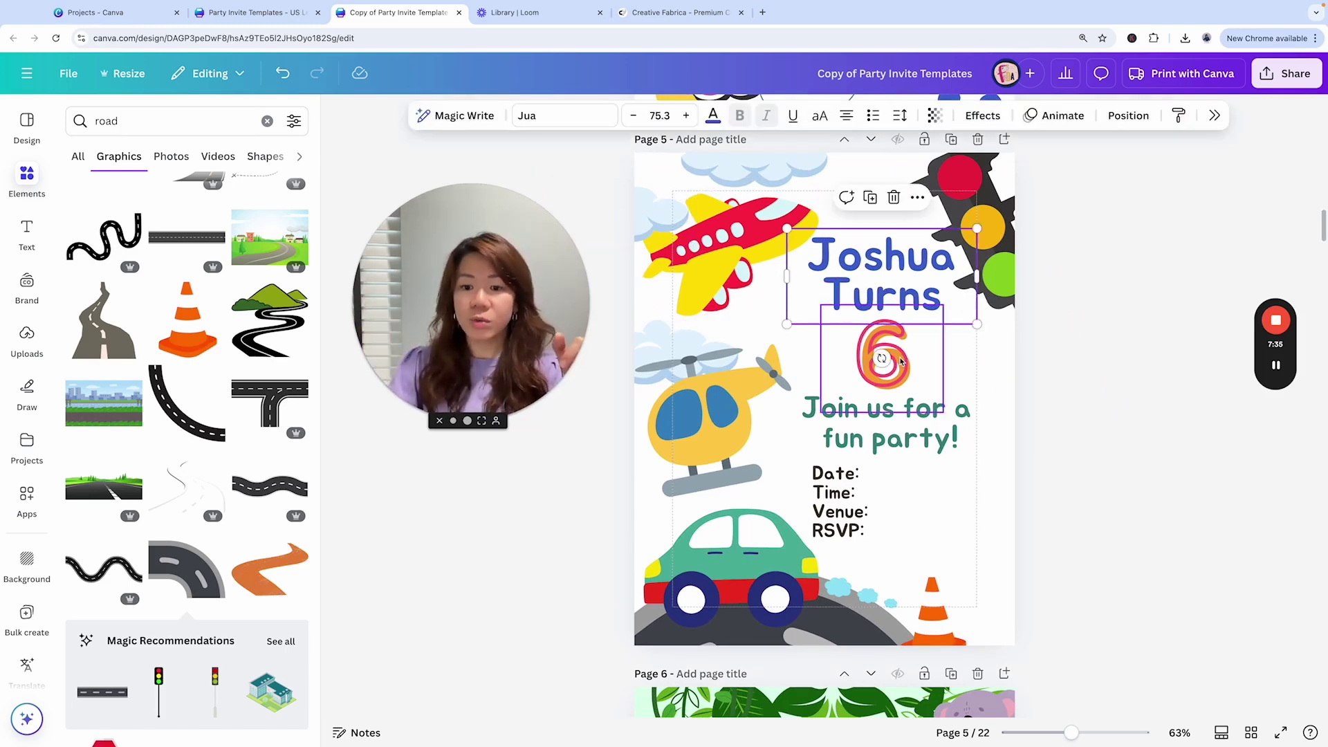
click(883, 350)
click(893, 425)
click(914, 520)
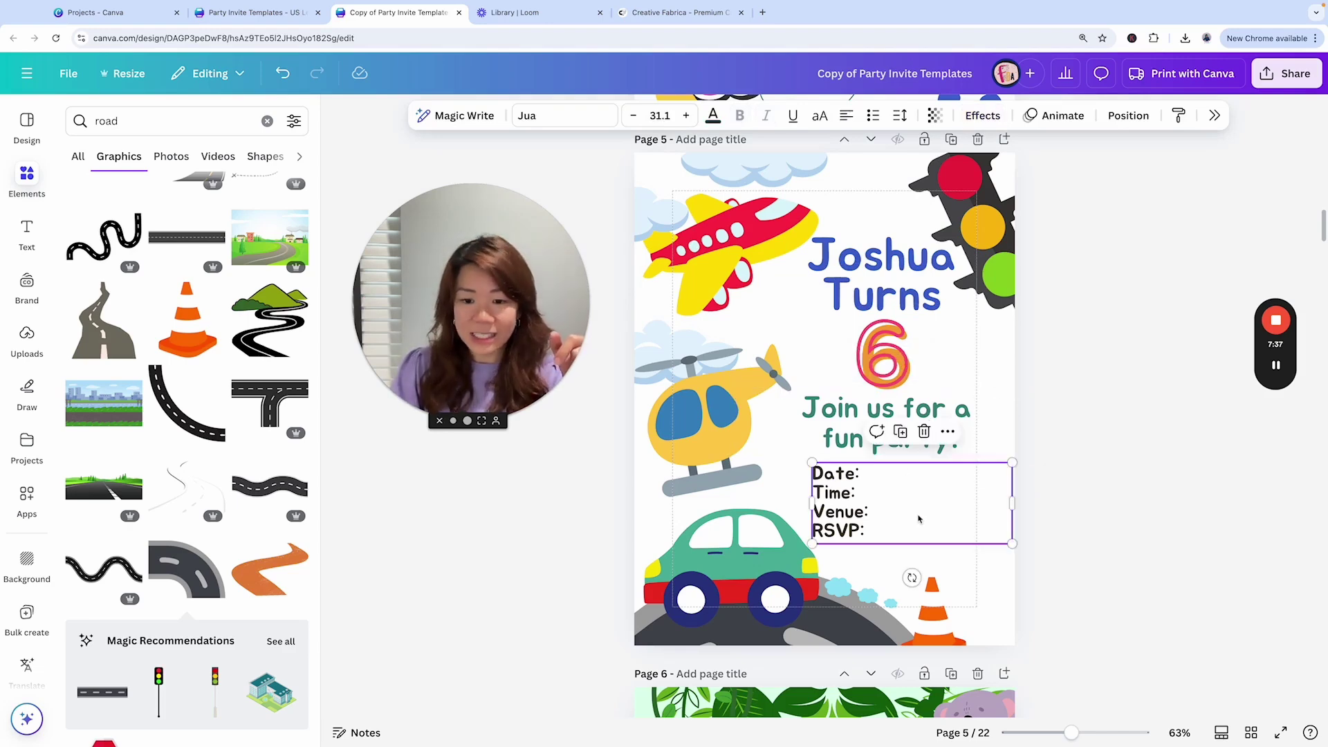
scroll(978, 198, up, 1)
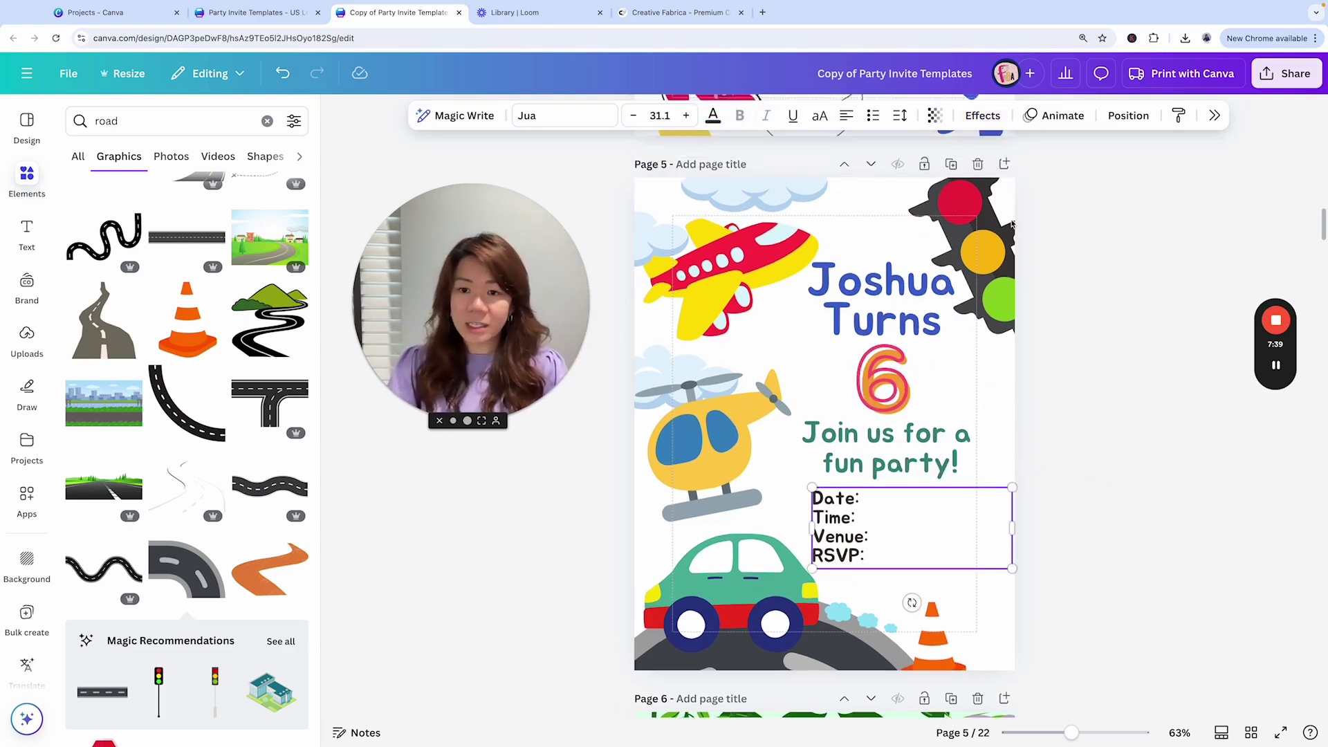
Step: Duplicate page 5 as page 6, deleting its title, the 6, party line and details block
click(950, 164)
click(888, 289)
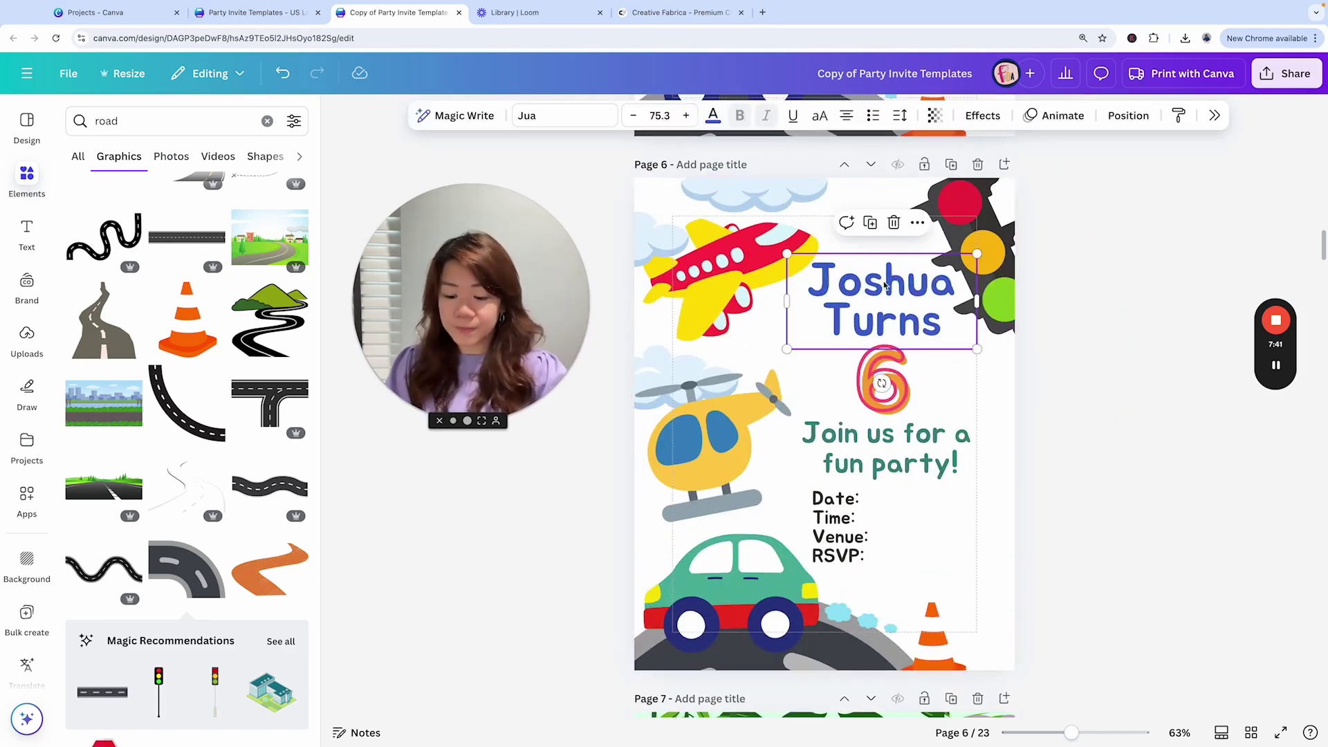
key(Delete)
click(876, 381)
key(Delete)
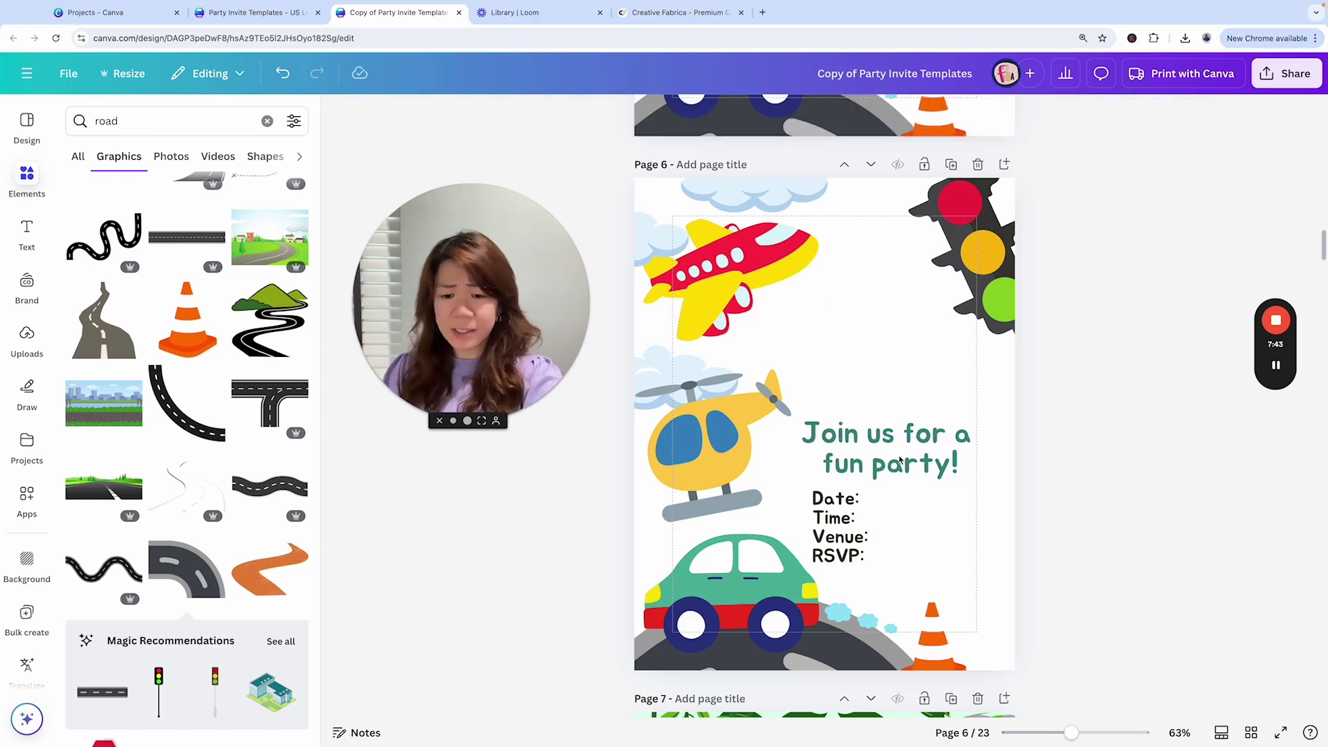
click(892, 449)
key(Delete)
click(851, 527)
key(Delete)
scroll(1076, 436, up, 8)
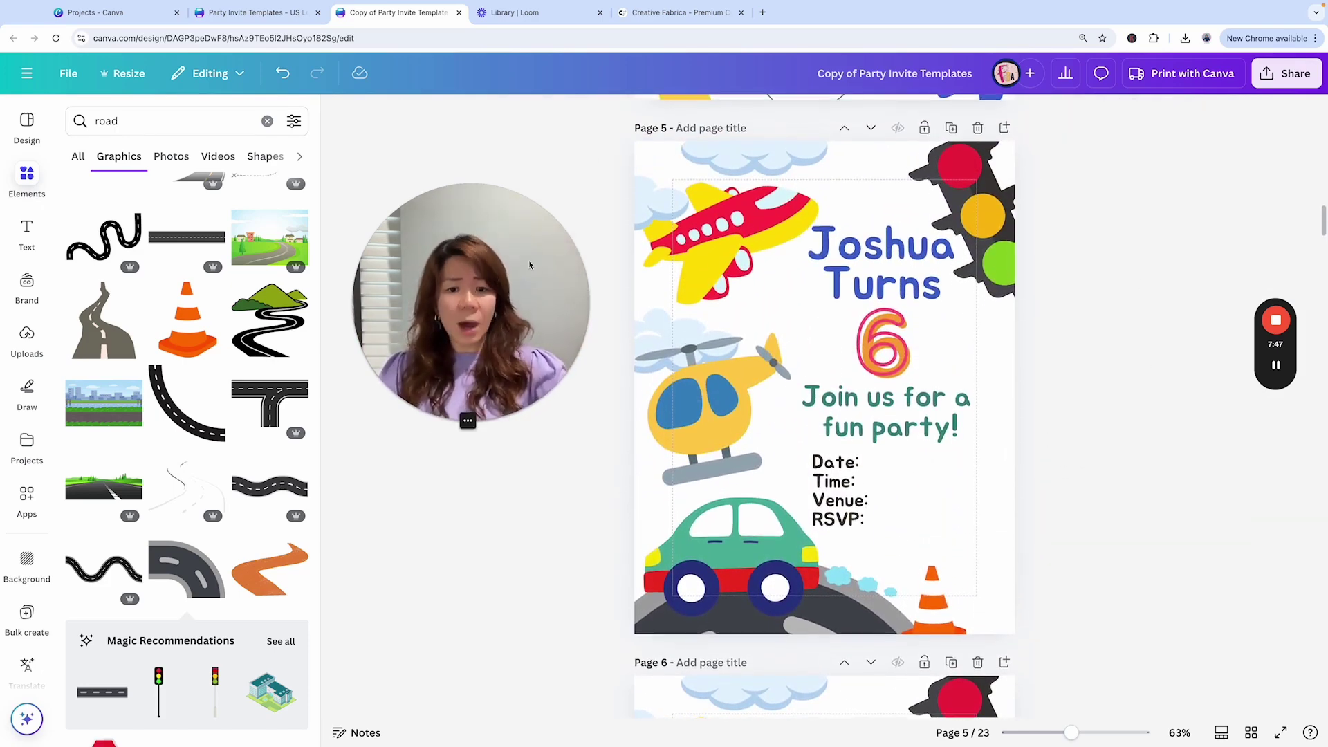
drag(691, 235, 639, 162)
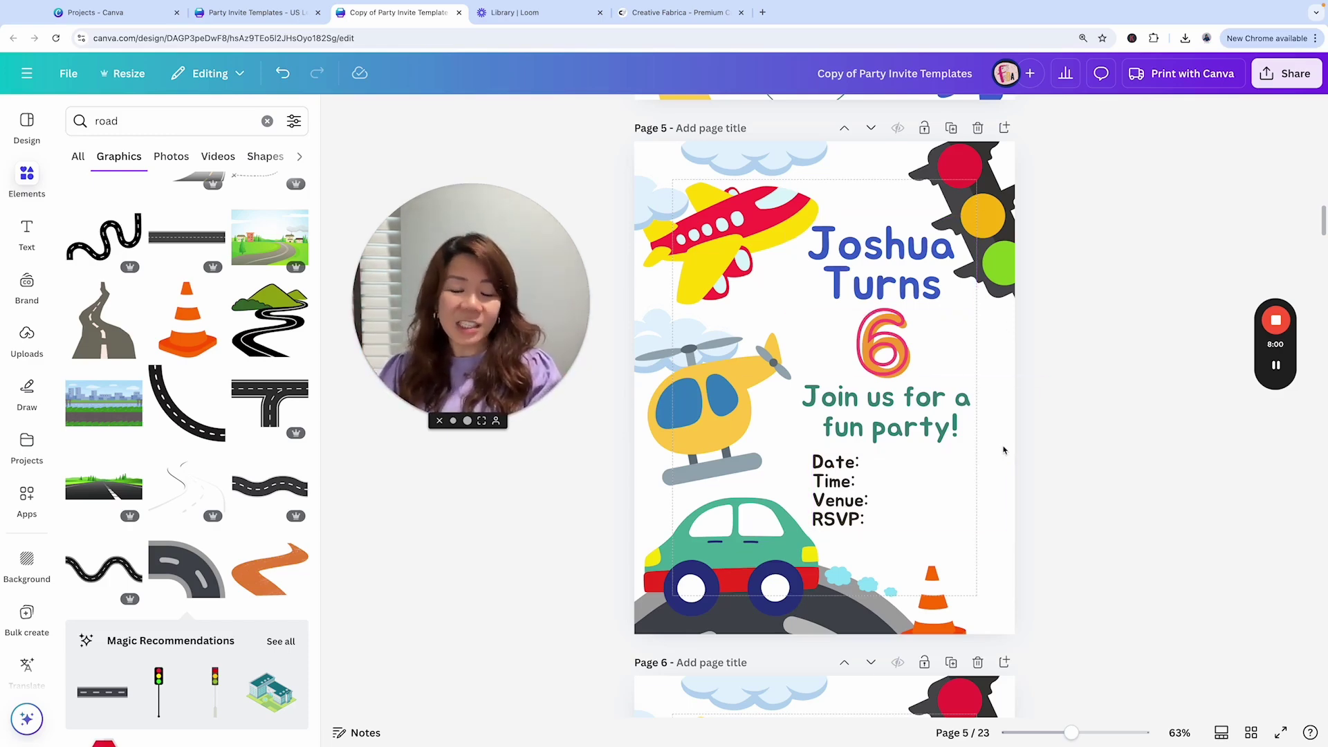
scroll(1003, 450, down, 7)
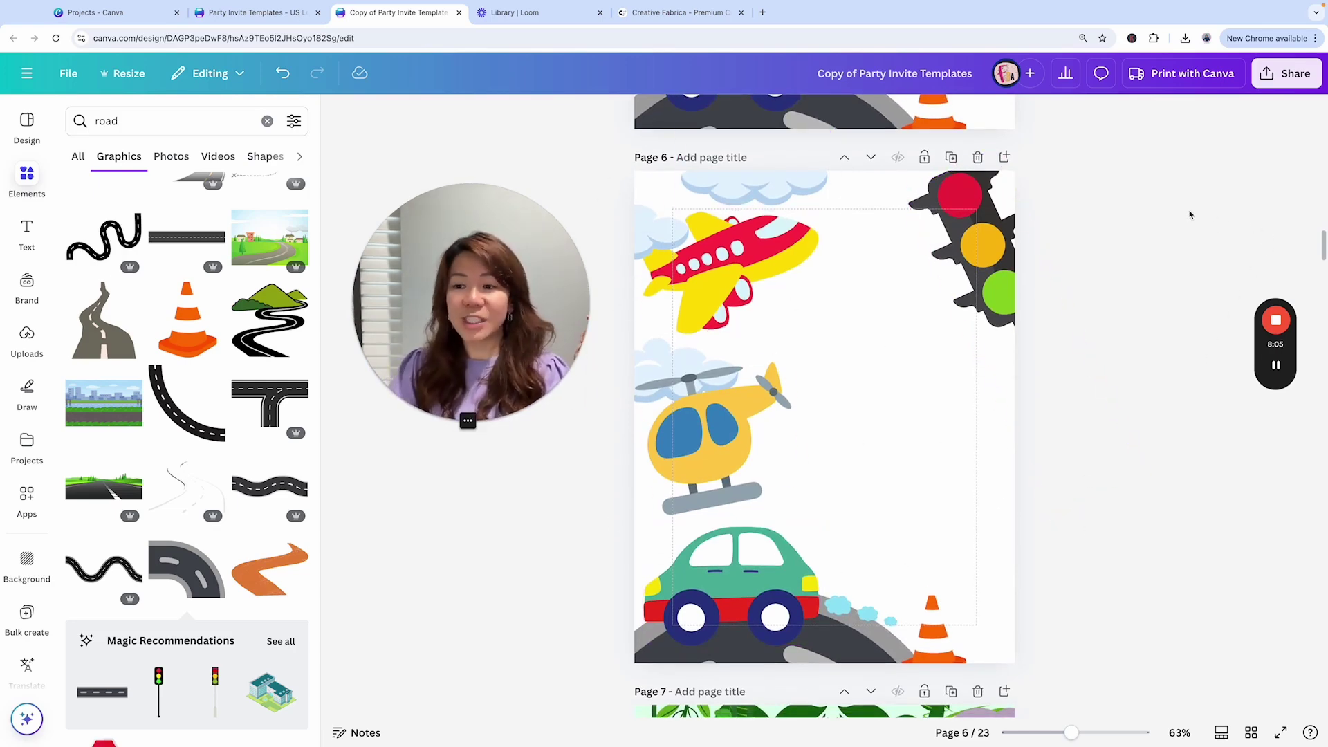
drag(1286, 304, 1305, 487)
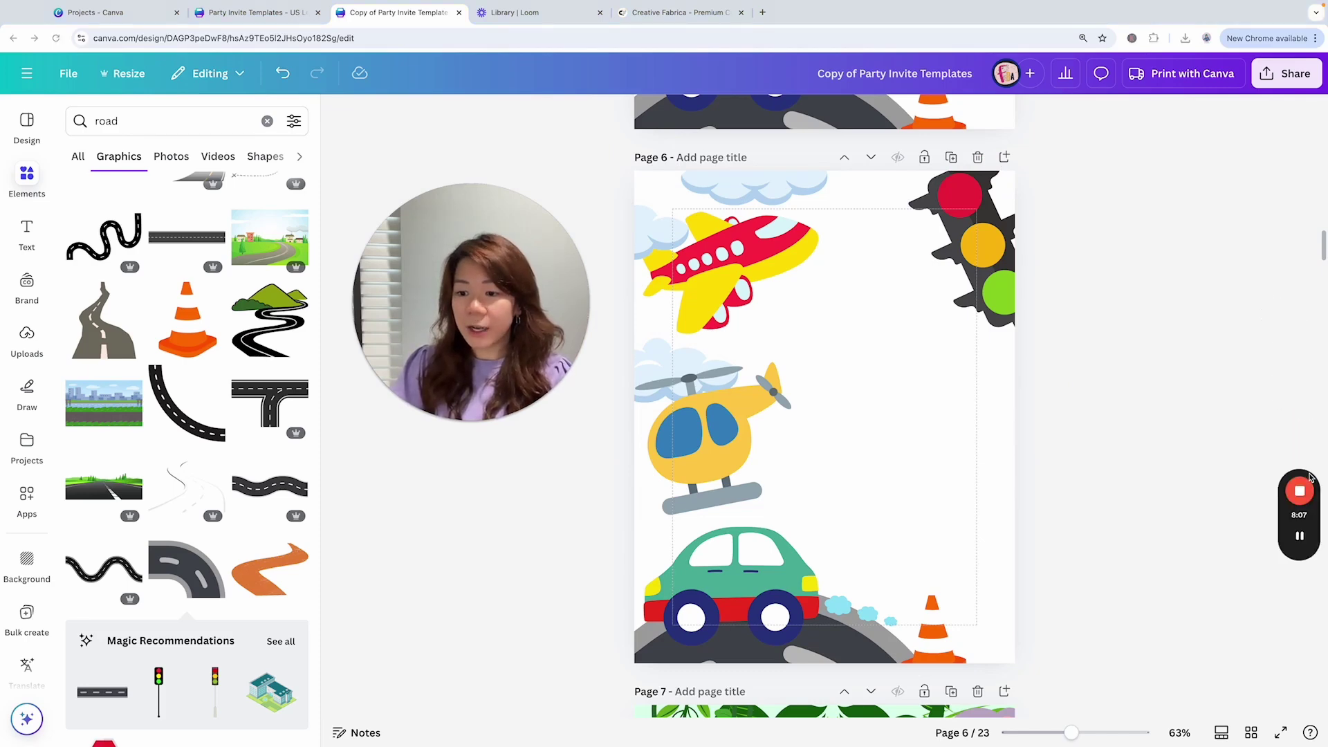
Step: Download only the current Page 6 as a PNG
click(1290, 75)
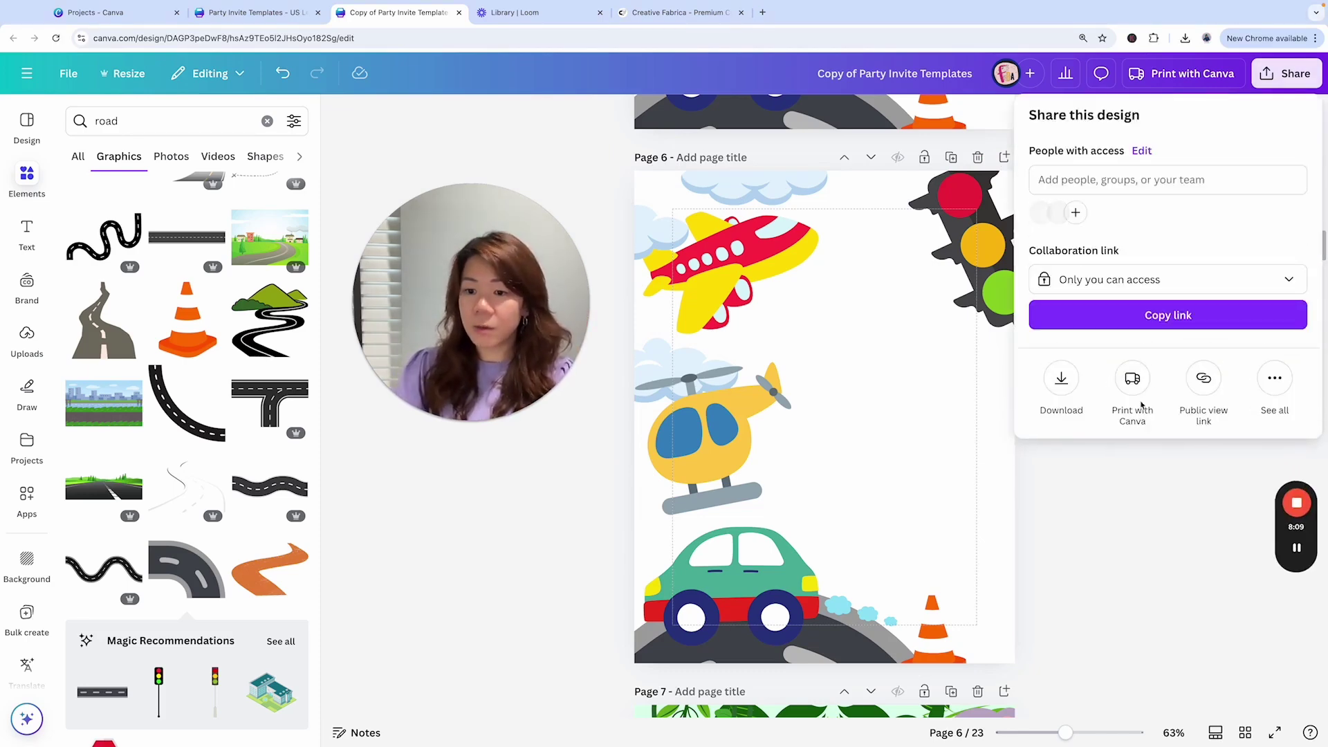
click(1060, 379)
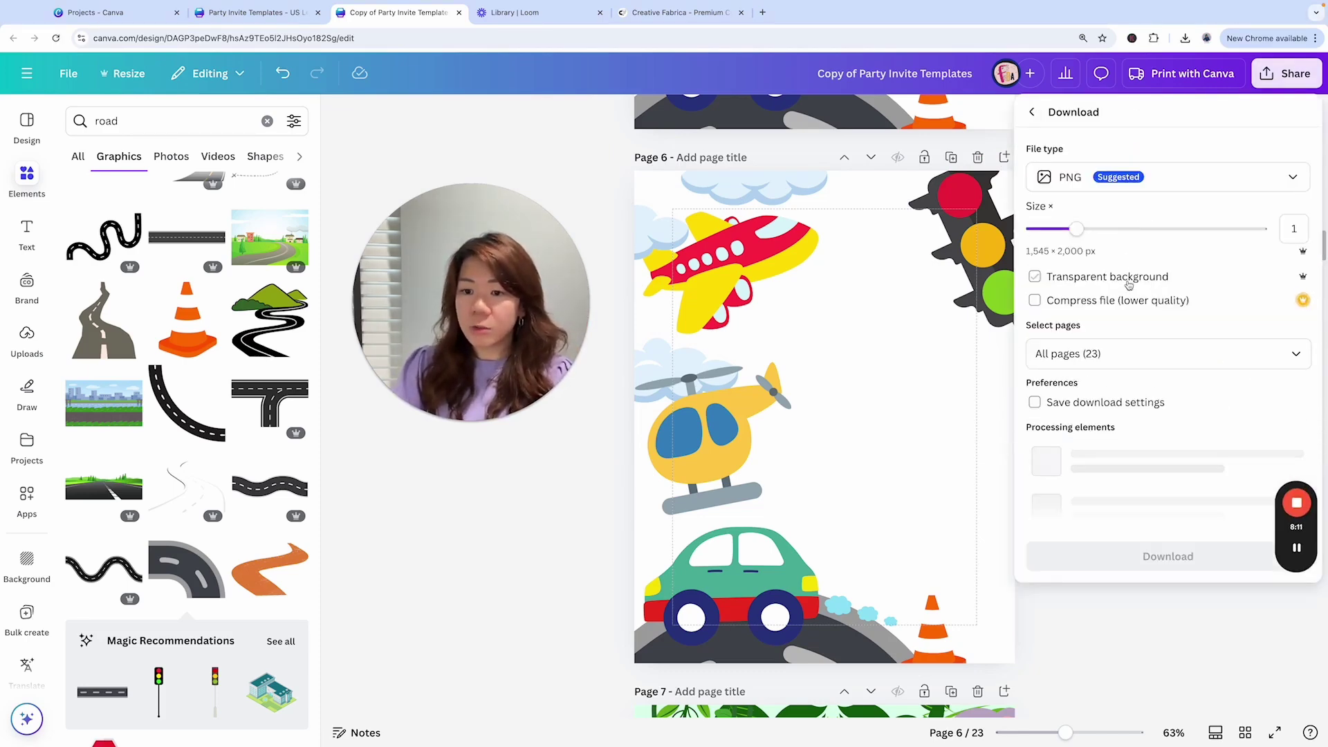
click(1120, 354)
click(1106, 396)
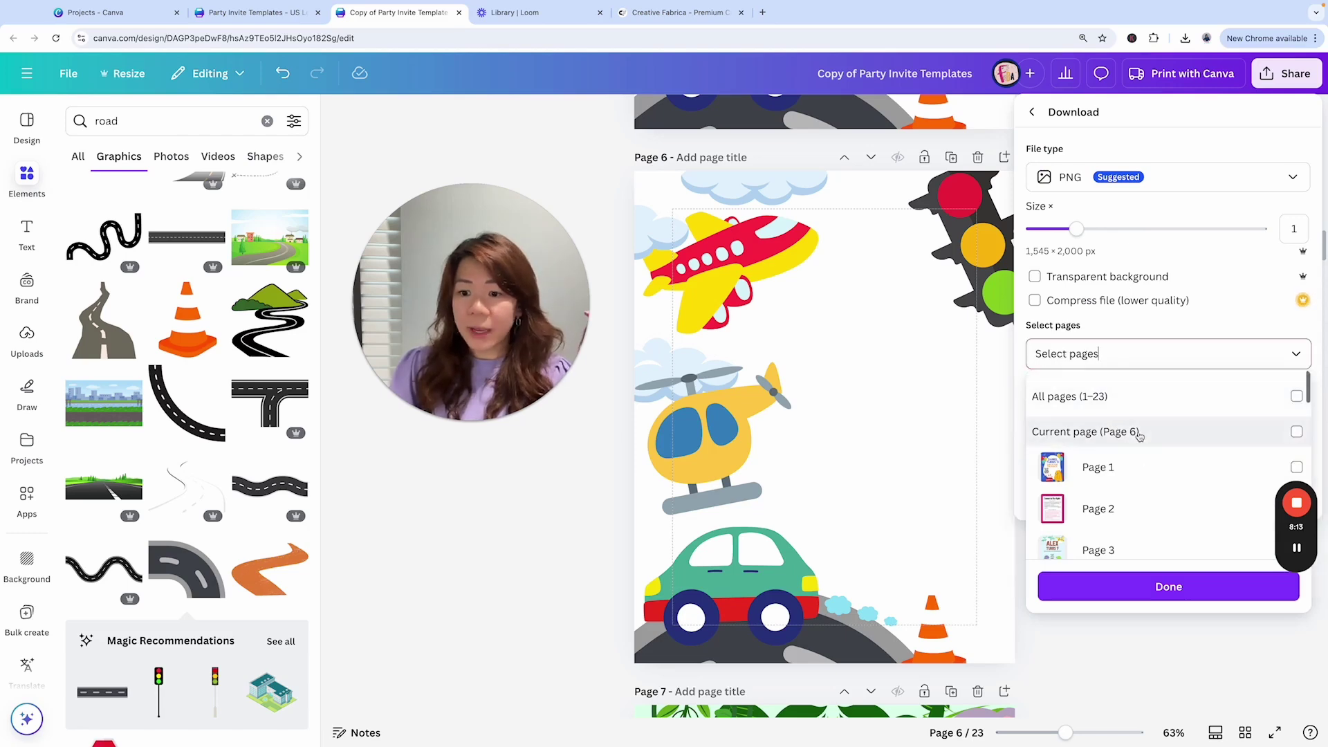
click(1116, 431)
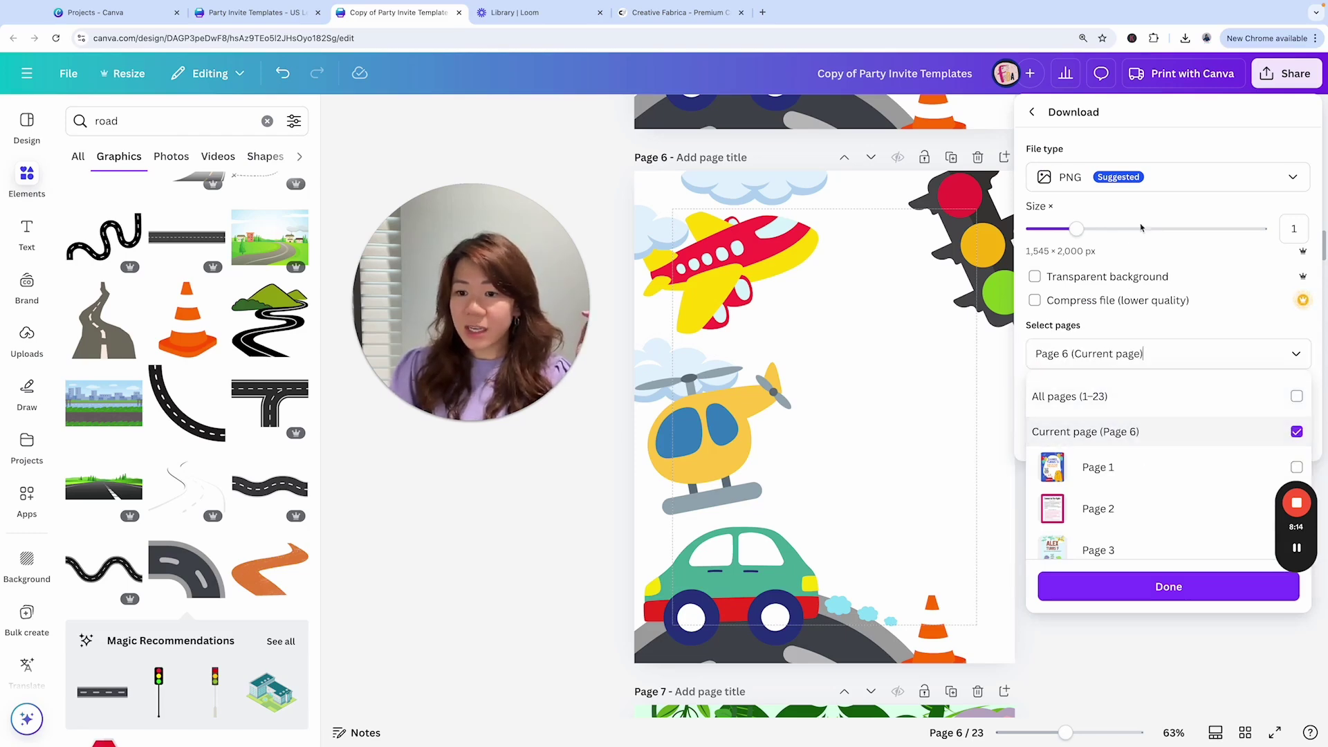
click(1207, 585)
click(1135, 435)
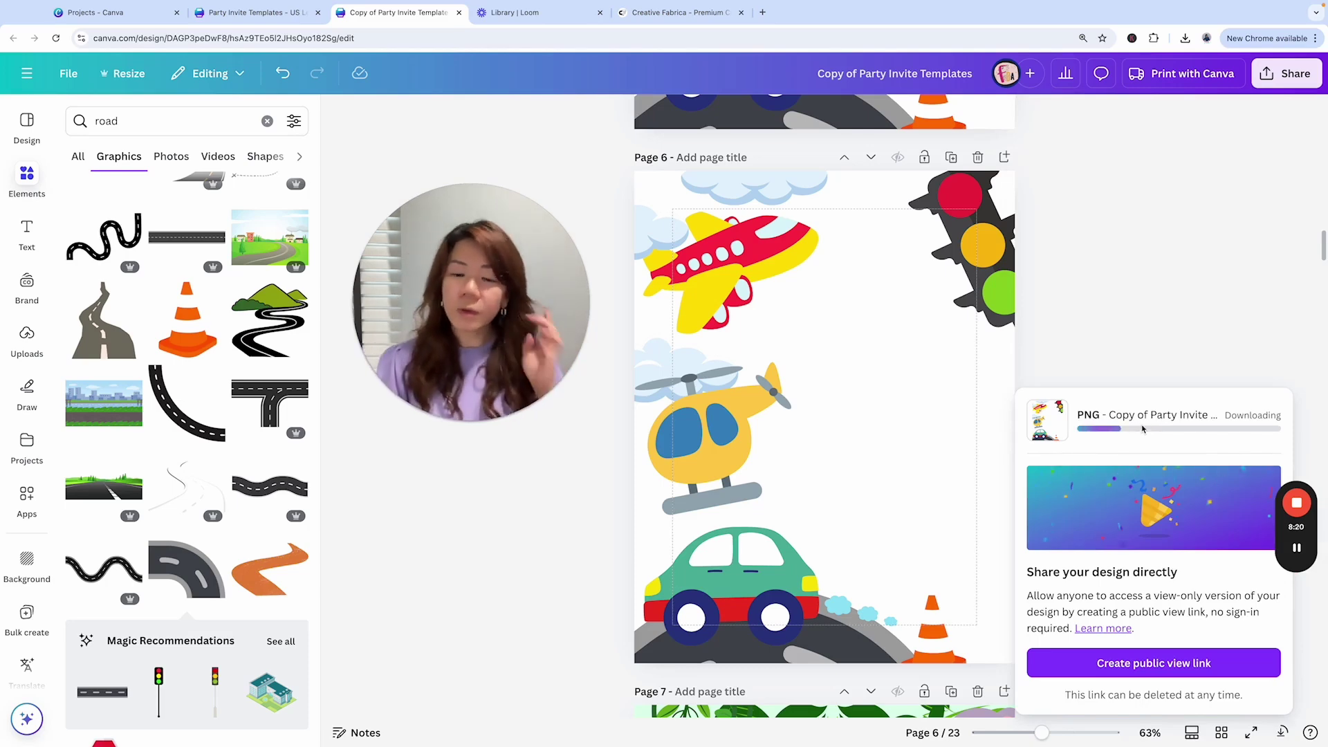
Step: Create a new US Letter Portrait Document design from the File menu
click(68, 73)
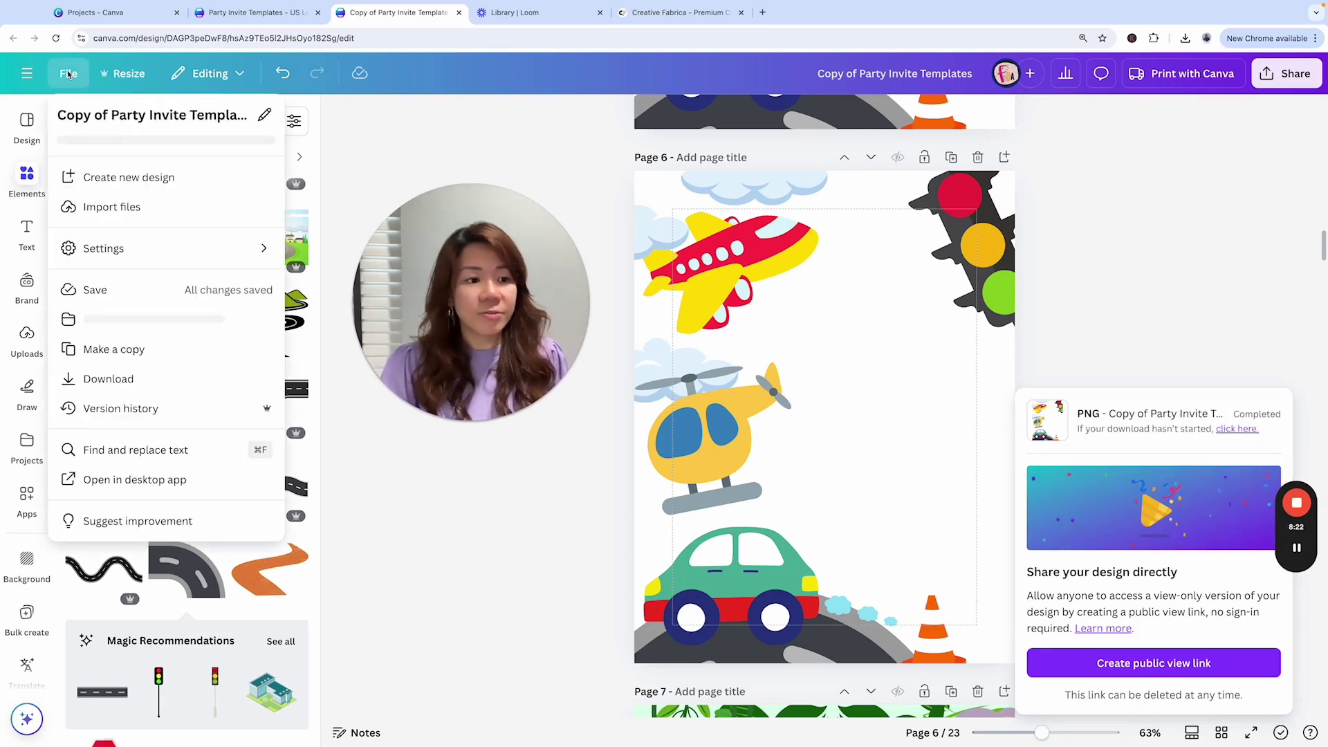
click(129, 177)
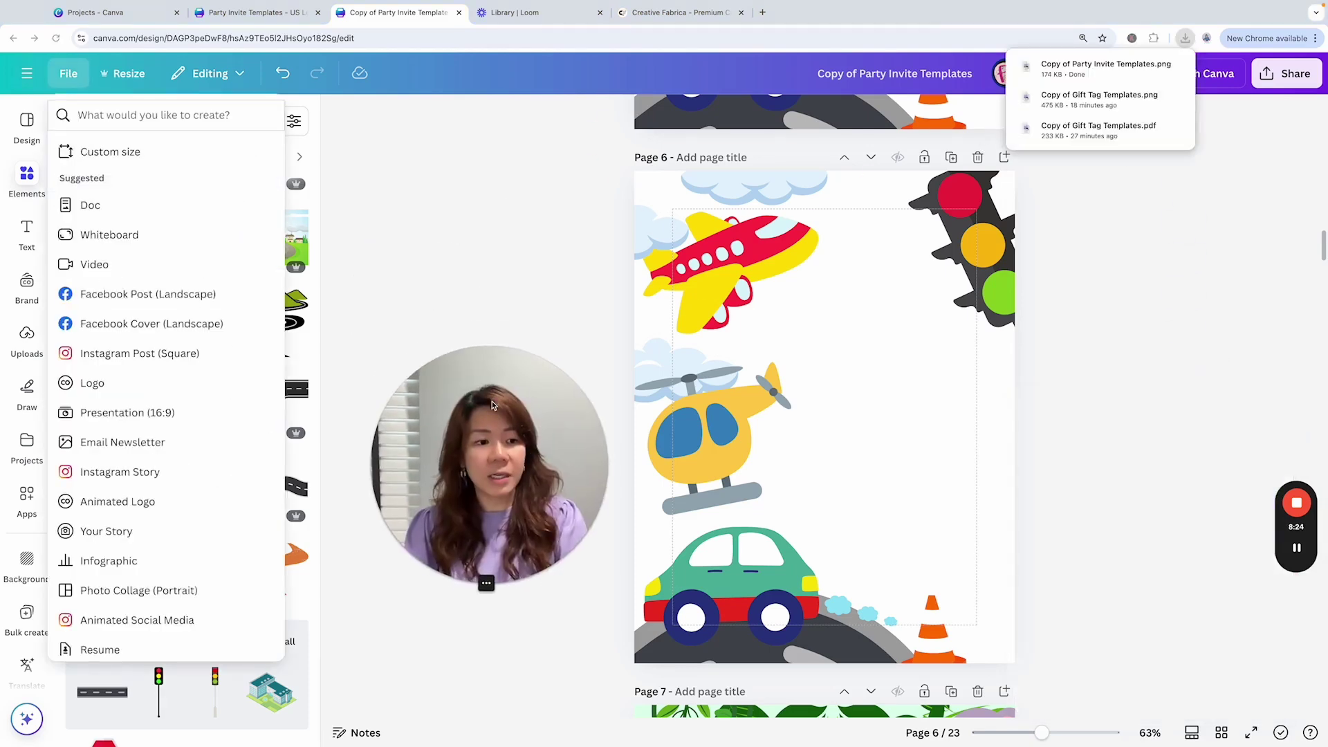
click(166, 116)
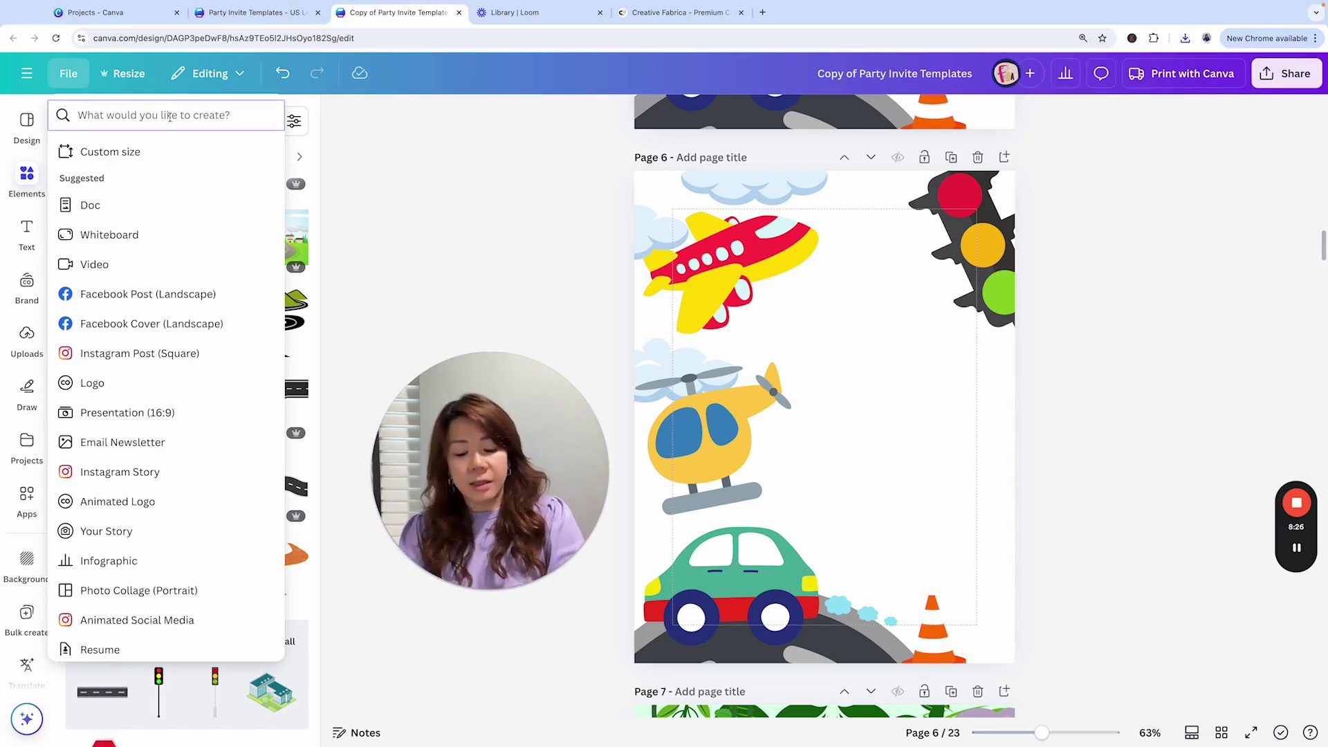
text(us)
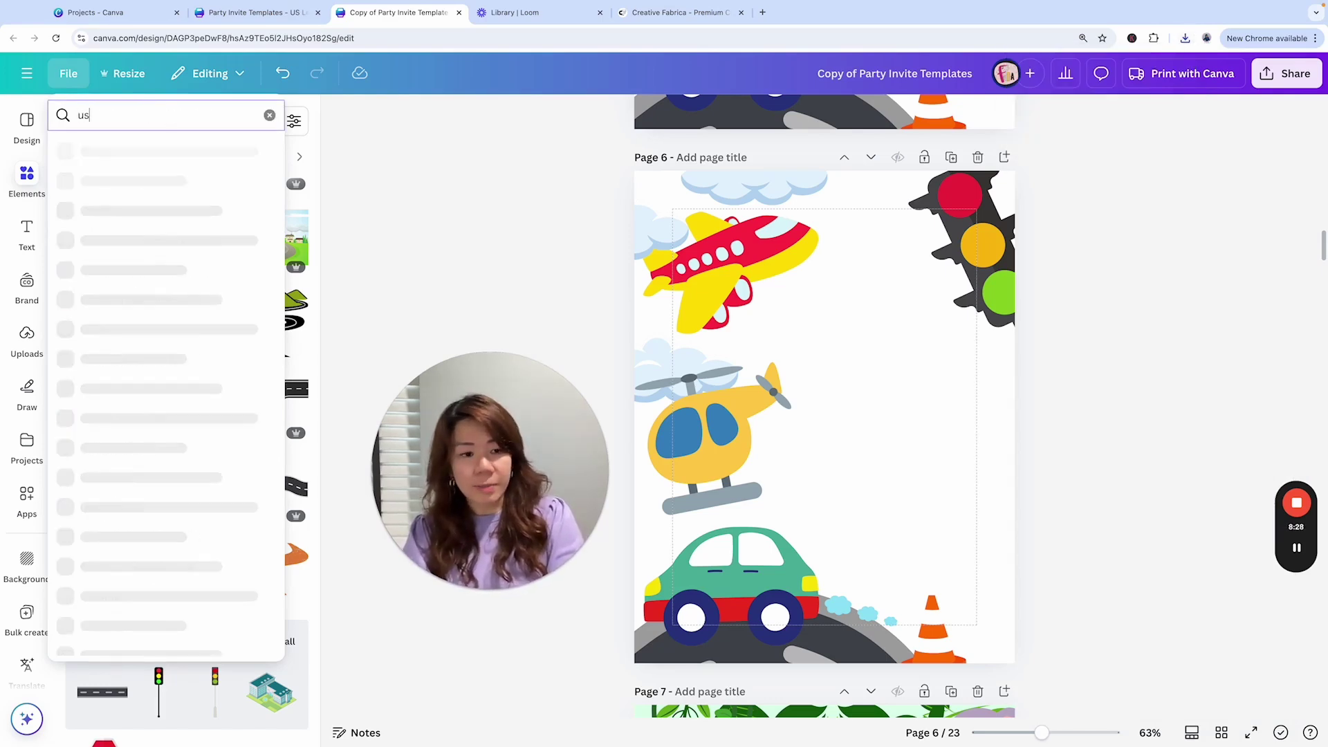
text( letter)
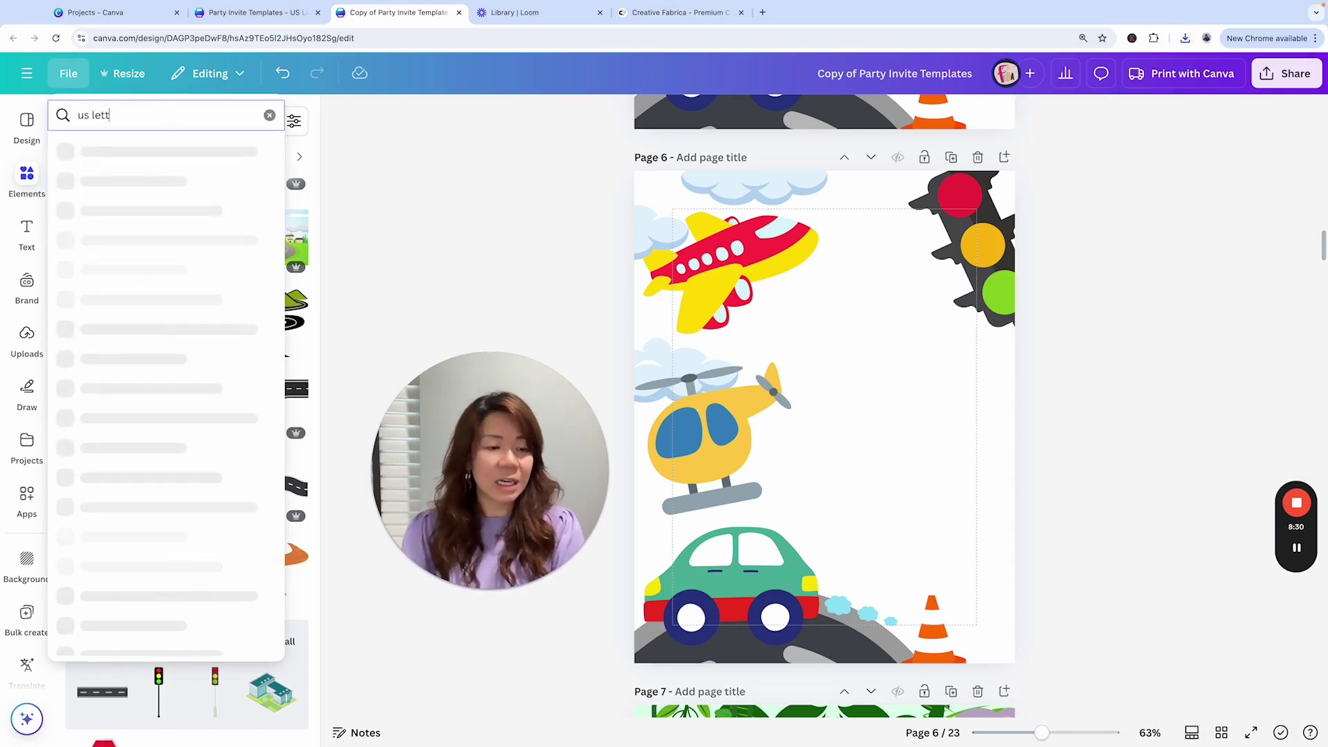
click(169, 151)
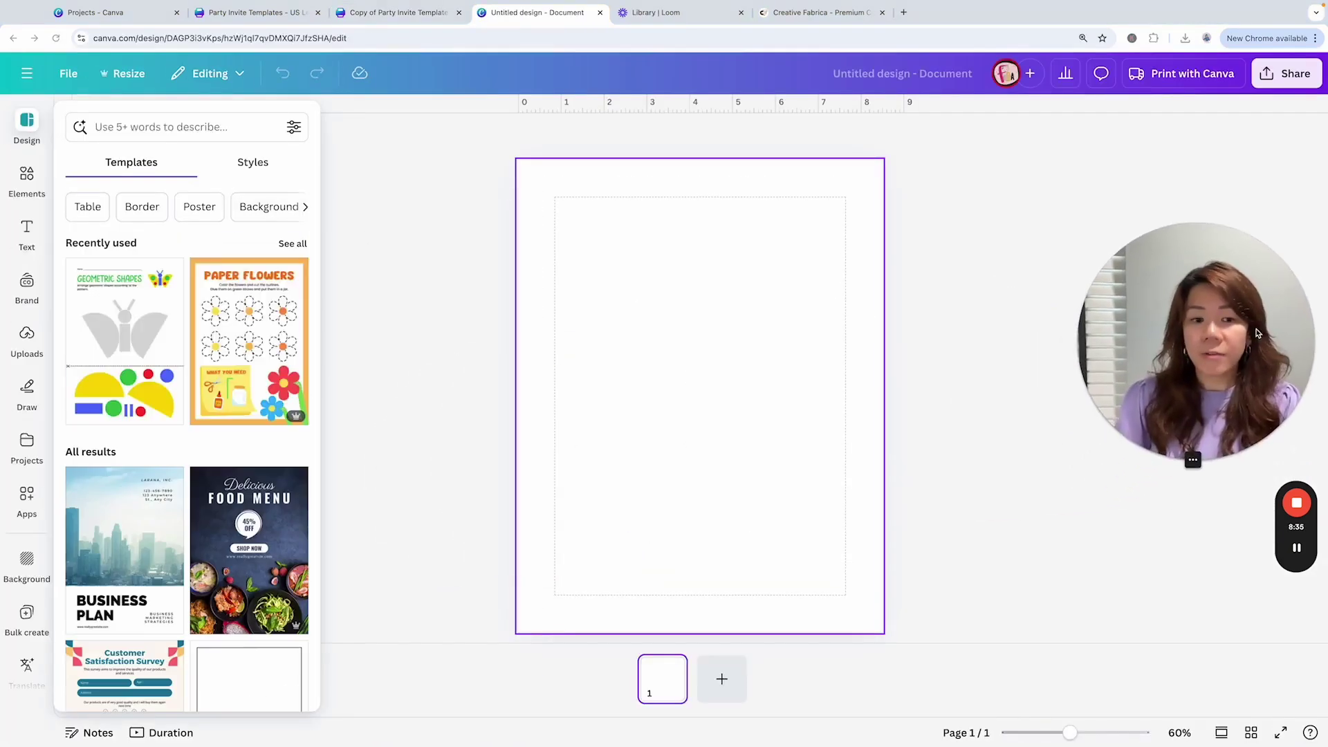
Step: Open the Uploads panel to list the earlier uploaded images beside the blank page
click(26, 339)
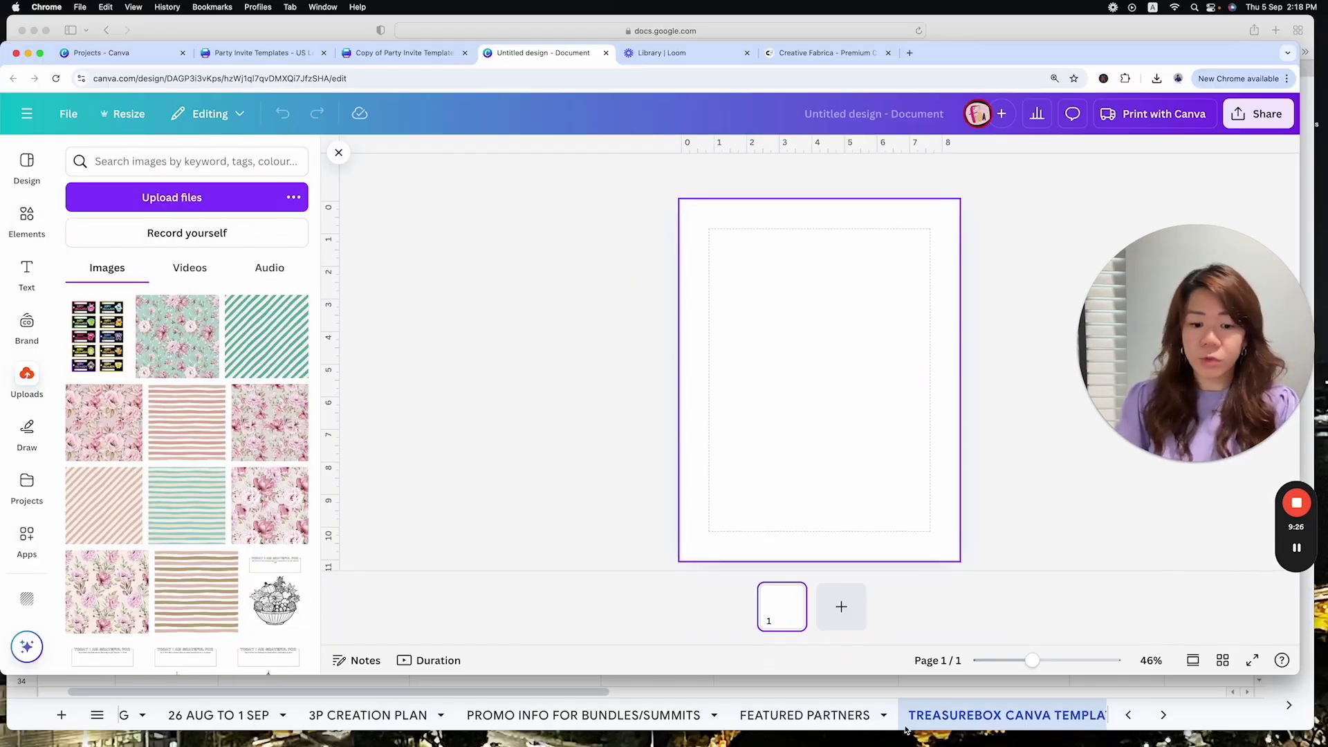
click(151, 196)
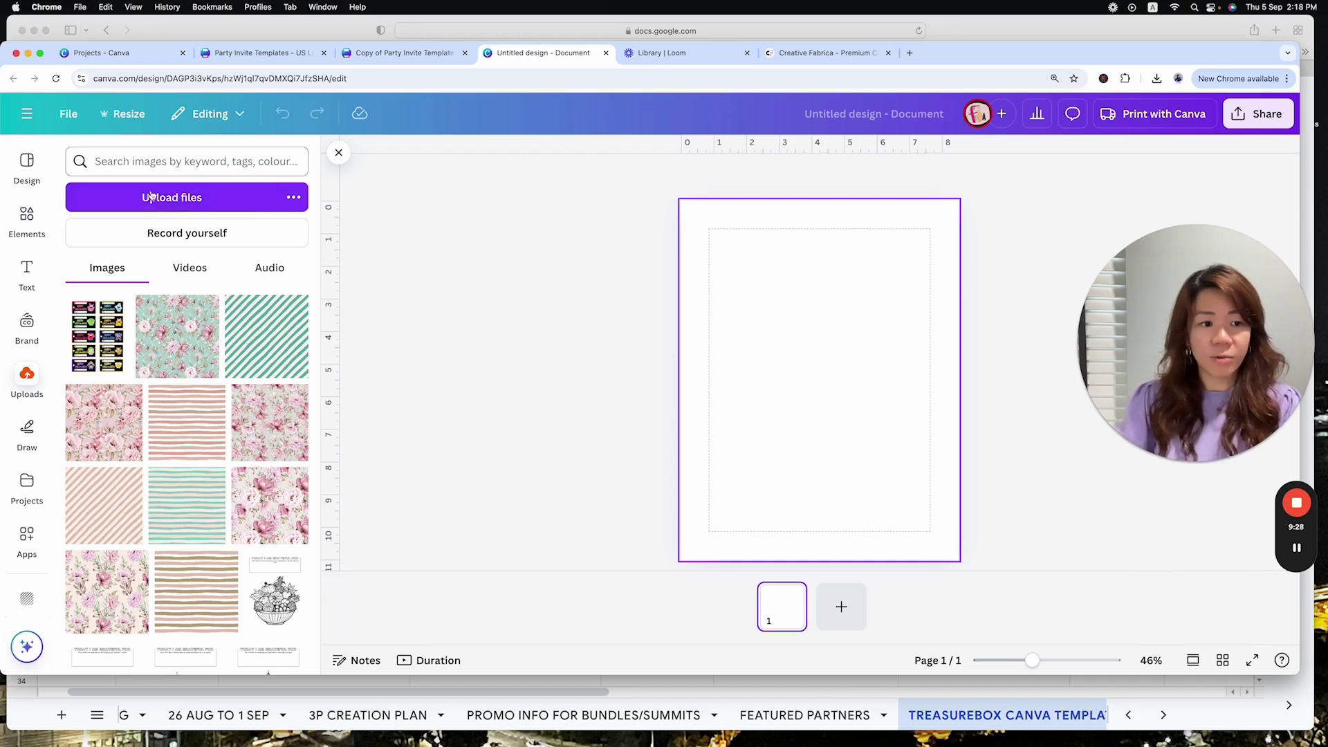
mouse_move(924, 730)
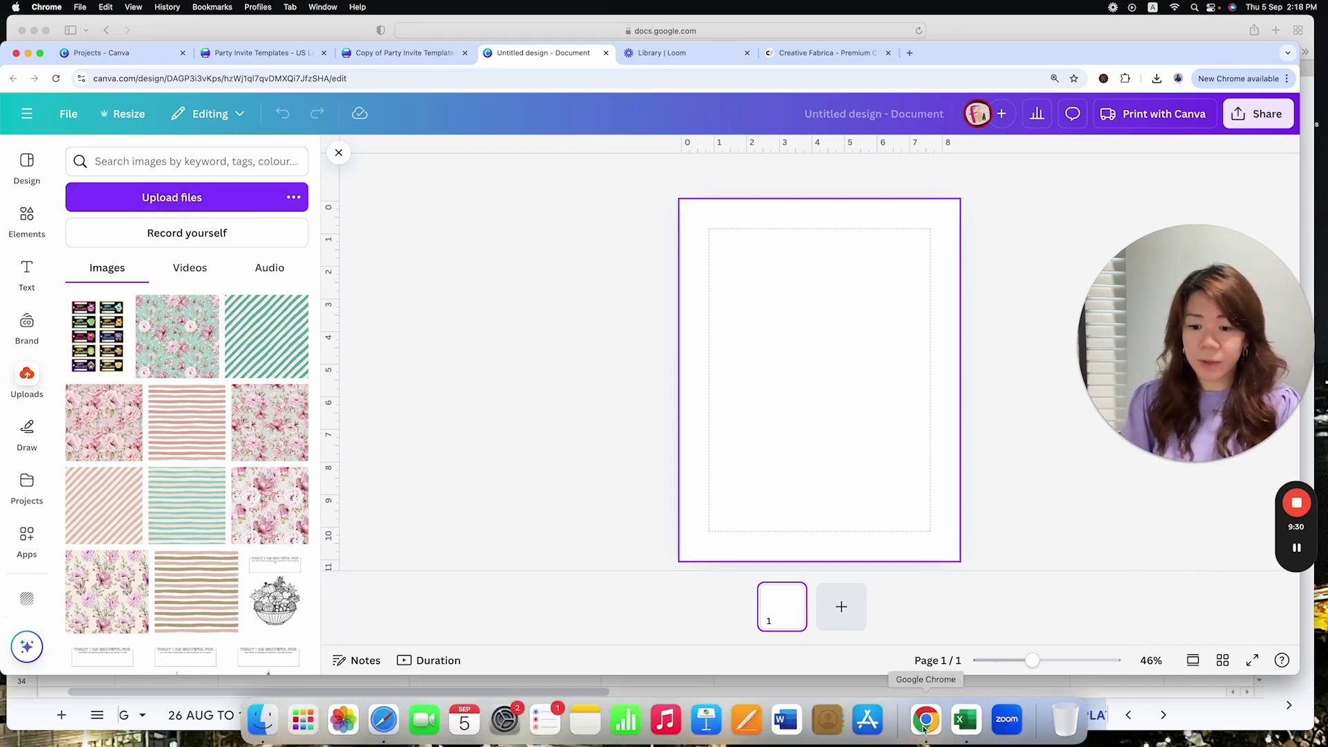
Step: Upload the downloaded vehicle invite PNG by dragging it from Finder's Downloads folder into Canva
click(1156, 79)
click(1126, 131)
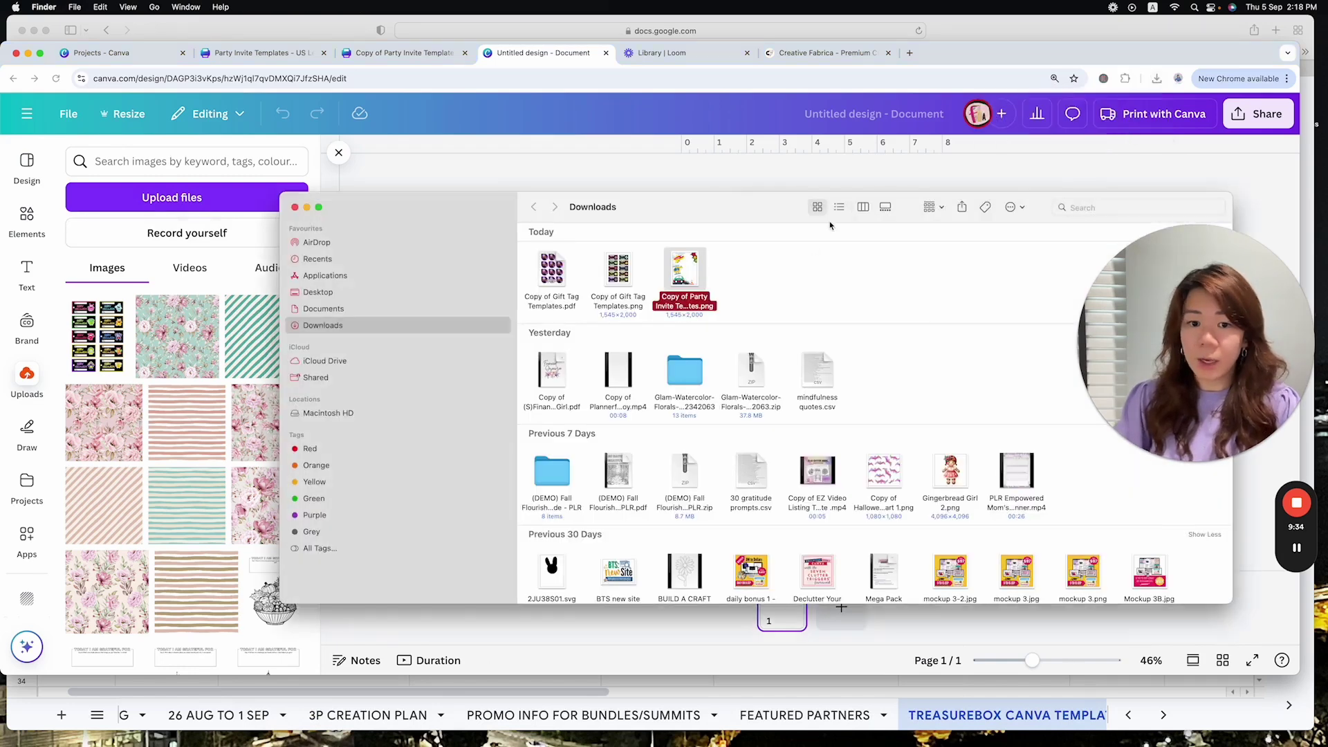
drag(734, 211, 760, 564)
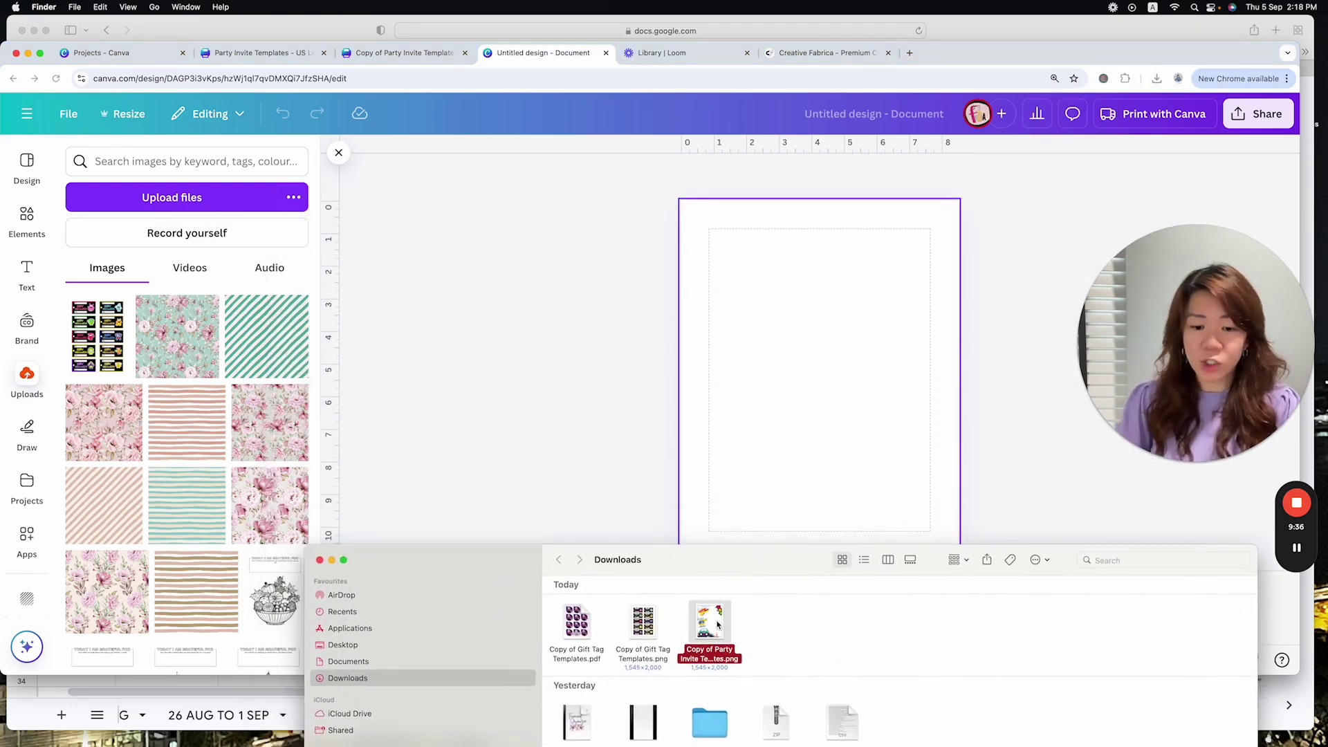
drag(717, 625, 203, 298)
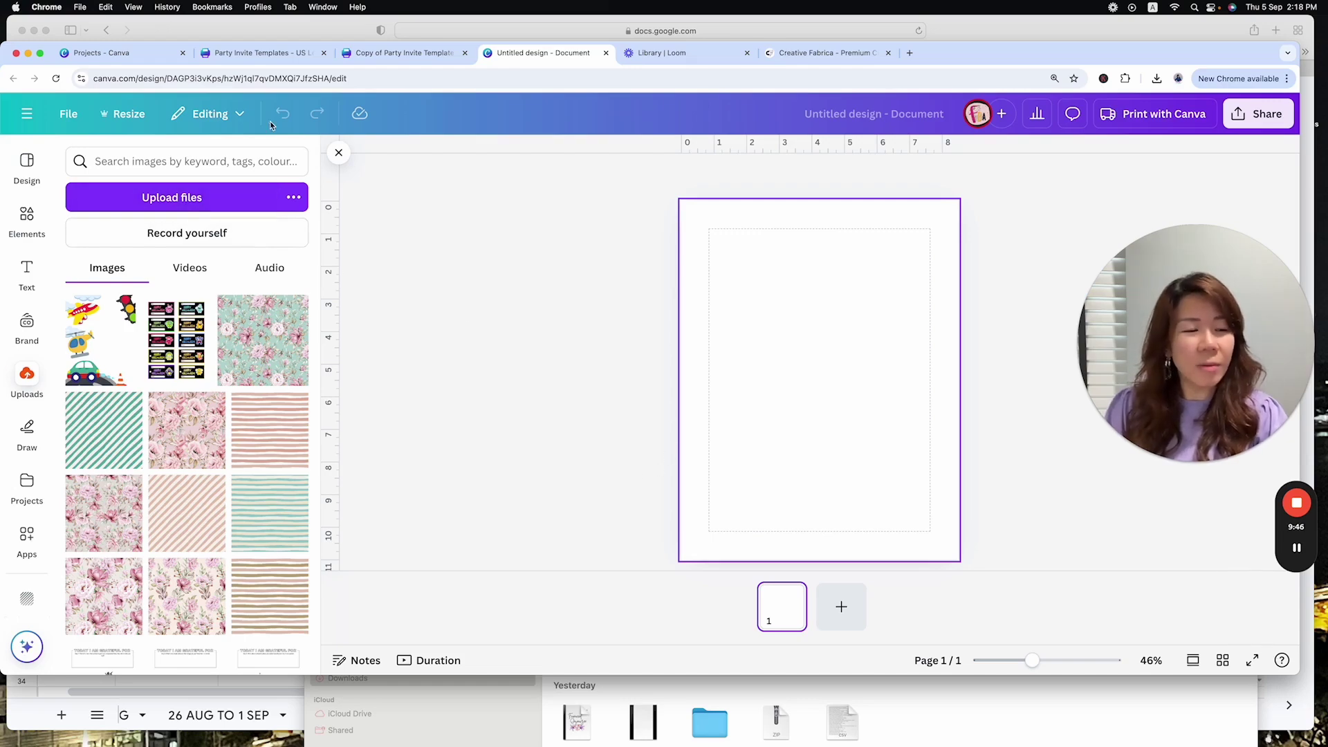
Step: Place the uploaded vehicles PNG at the top-left and enlarge it to cover the whole US Letter page
click(41, 57)
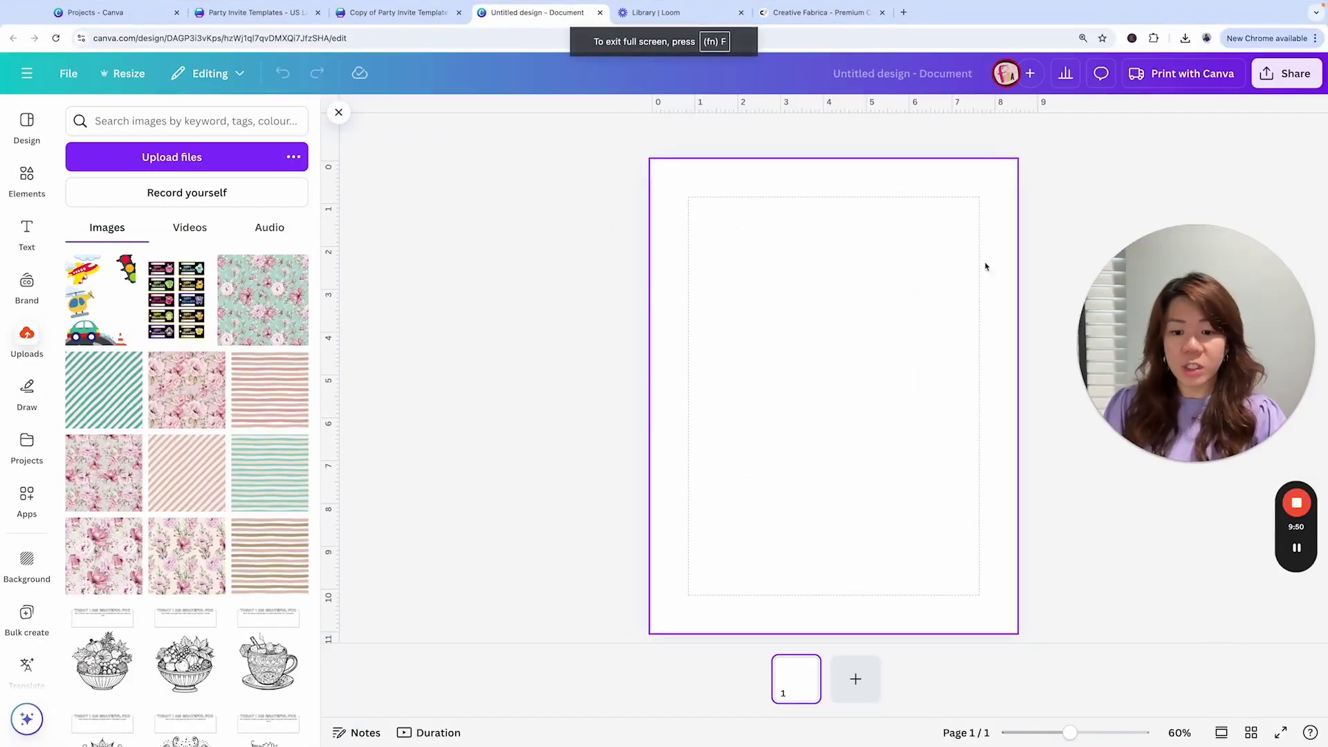
click(112, 308)
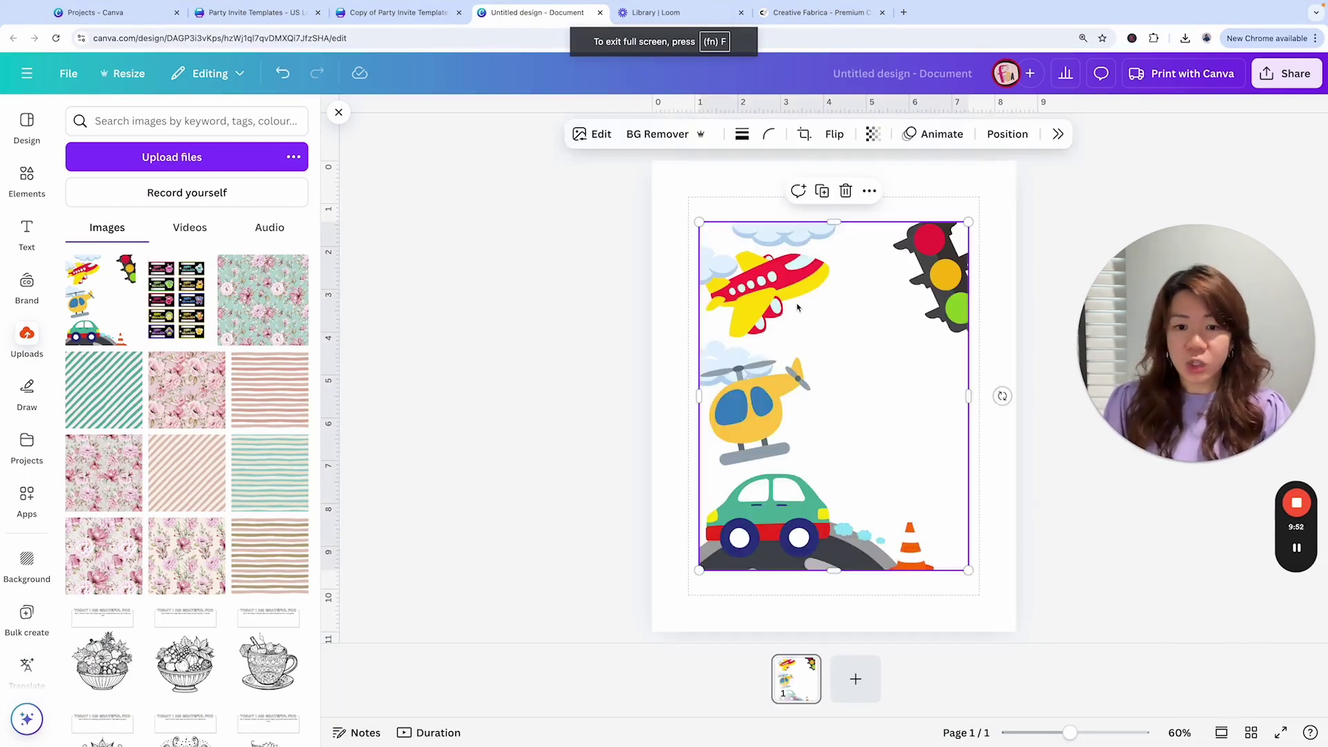
drag(798, 308, 746, 241)
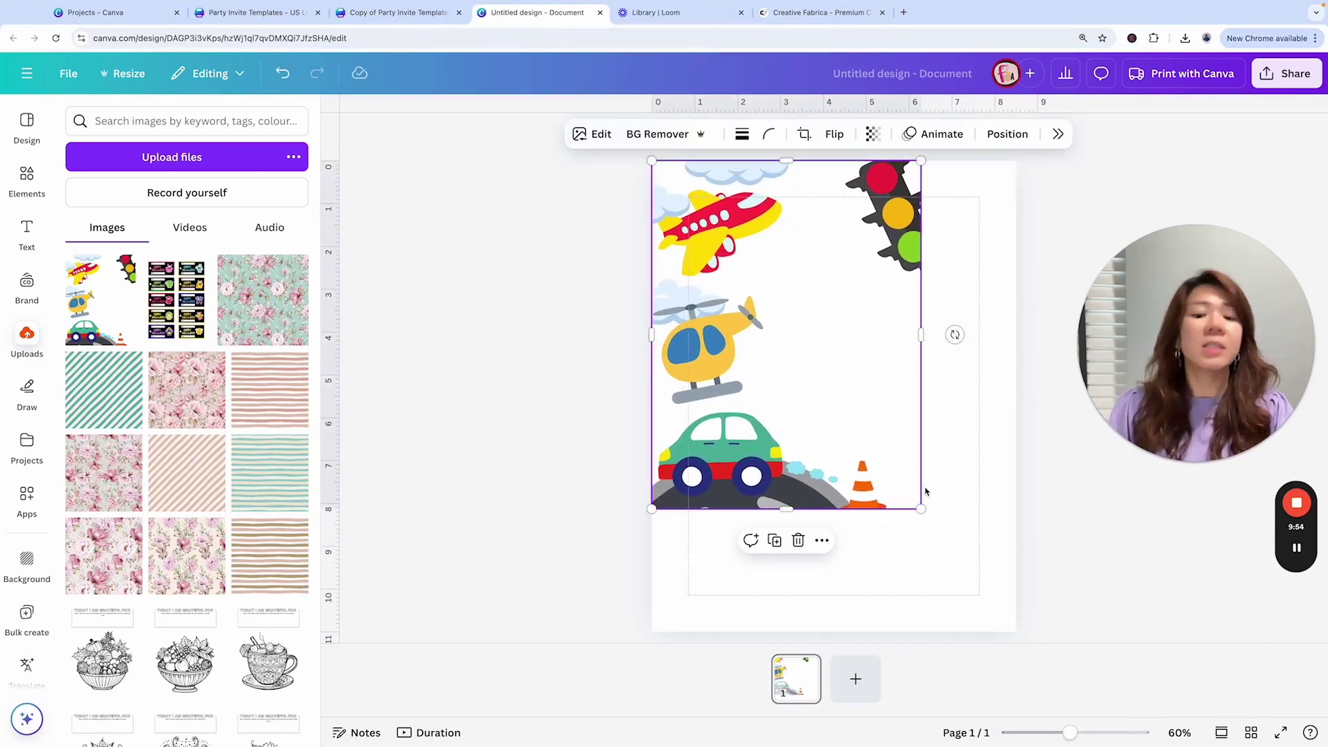
drag(920, 509, 1016, 631)
click(1056, 619)
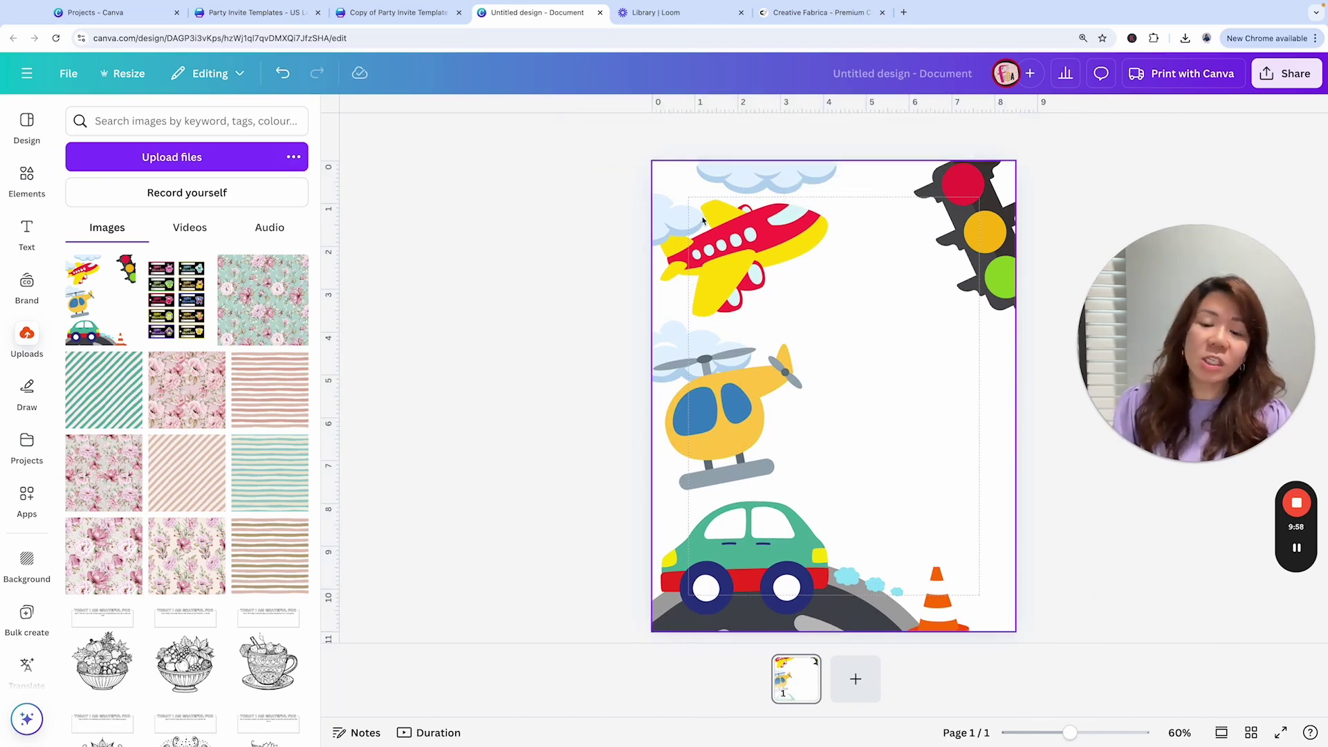
drag(1169, 302, 422, 217)
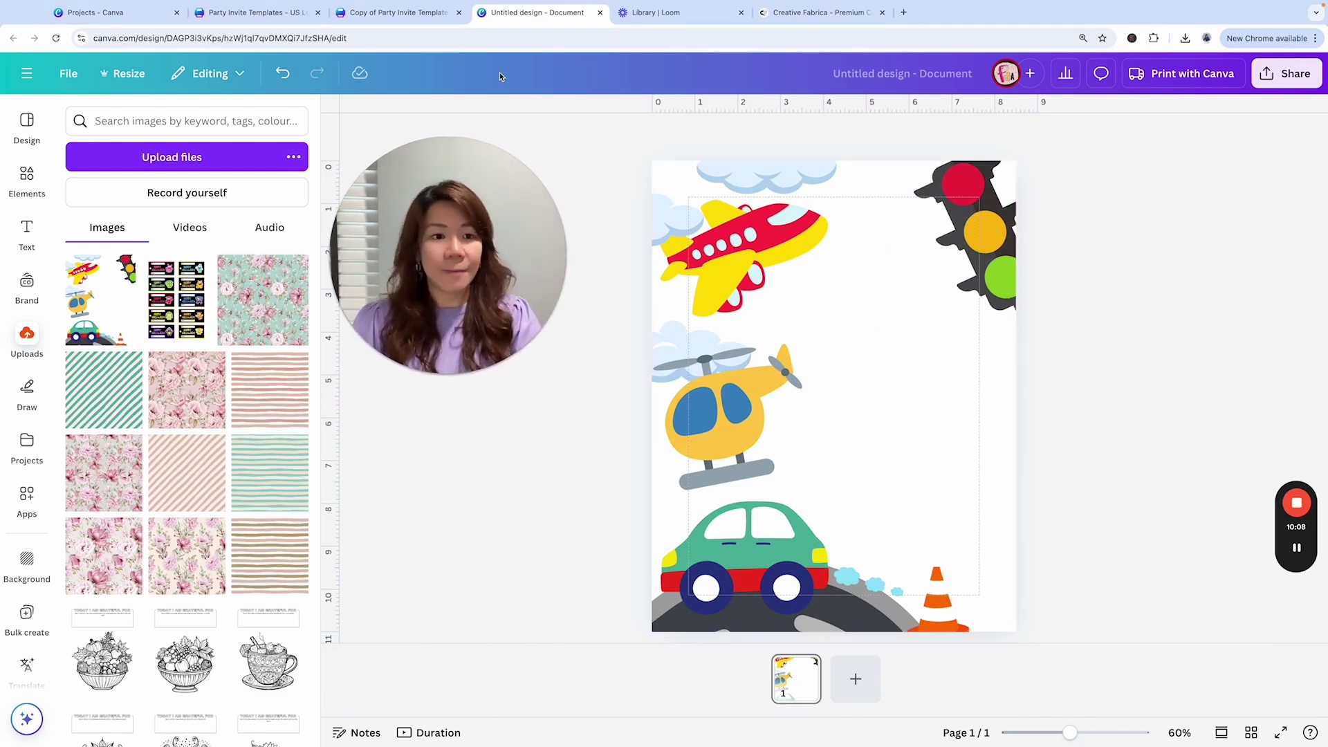
Step: Copy Page 5's heading, number 6, party line and details block onto the vehicle background
click(430, 23)
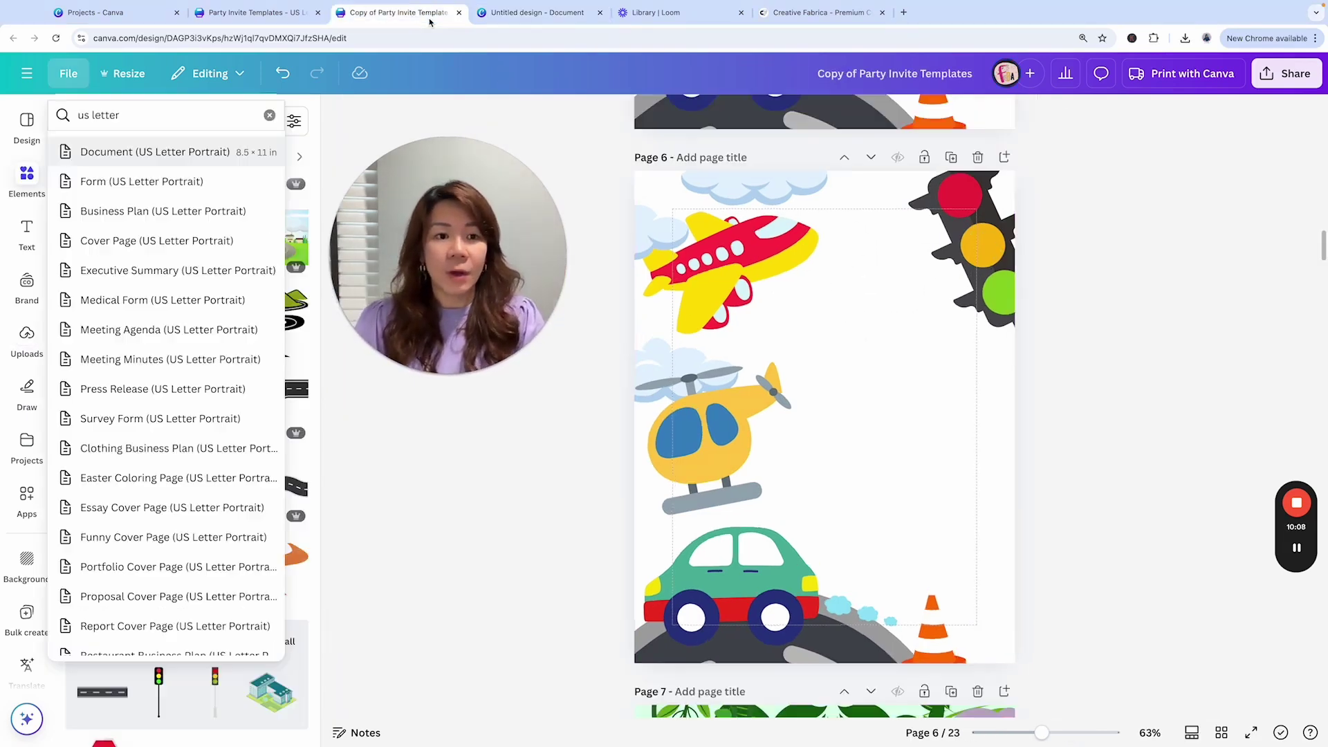
click(1080, 278)
scroll(1078, 276, up, 7)
click(921, 268)
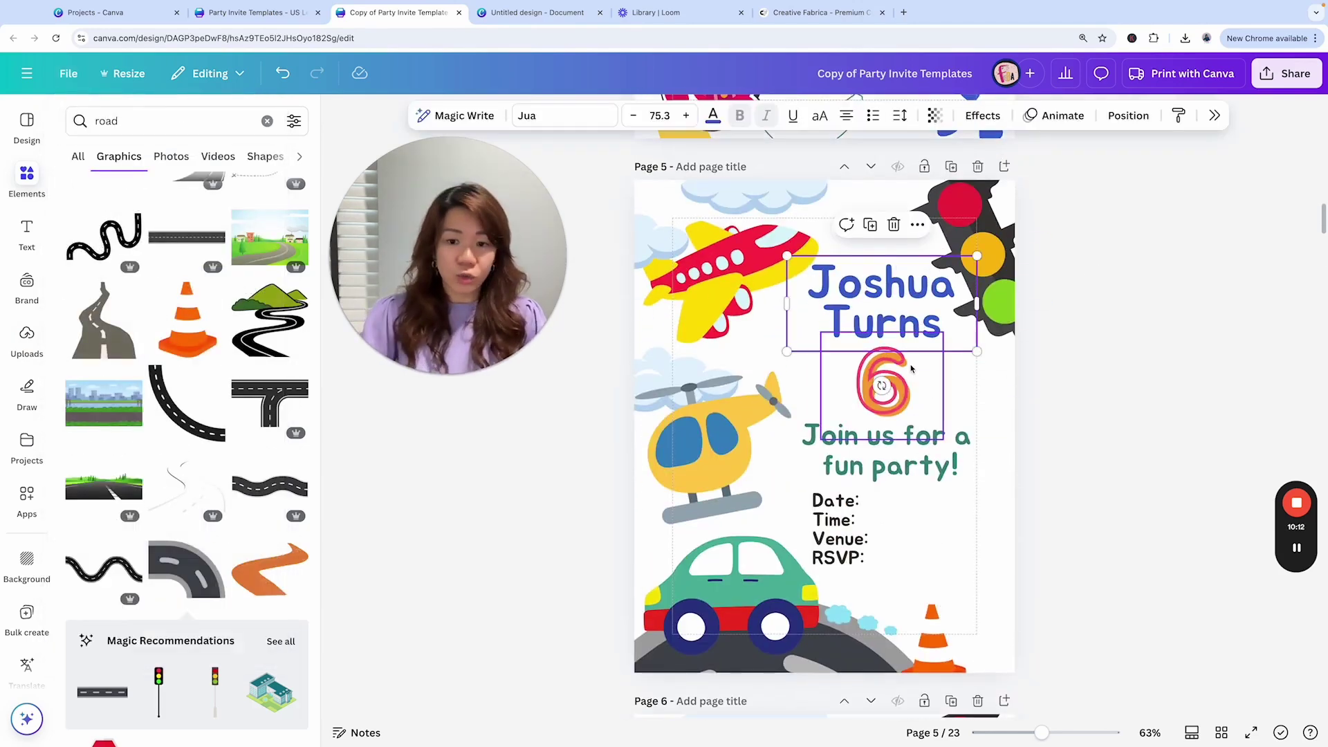
shift+click(924, 377)
shift+click(878, 468)
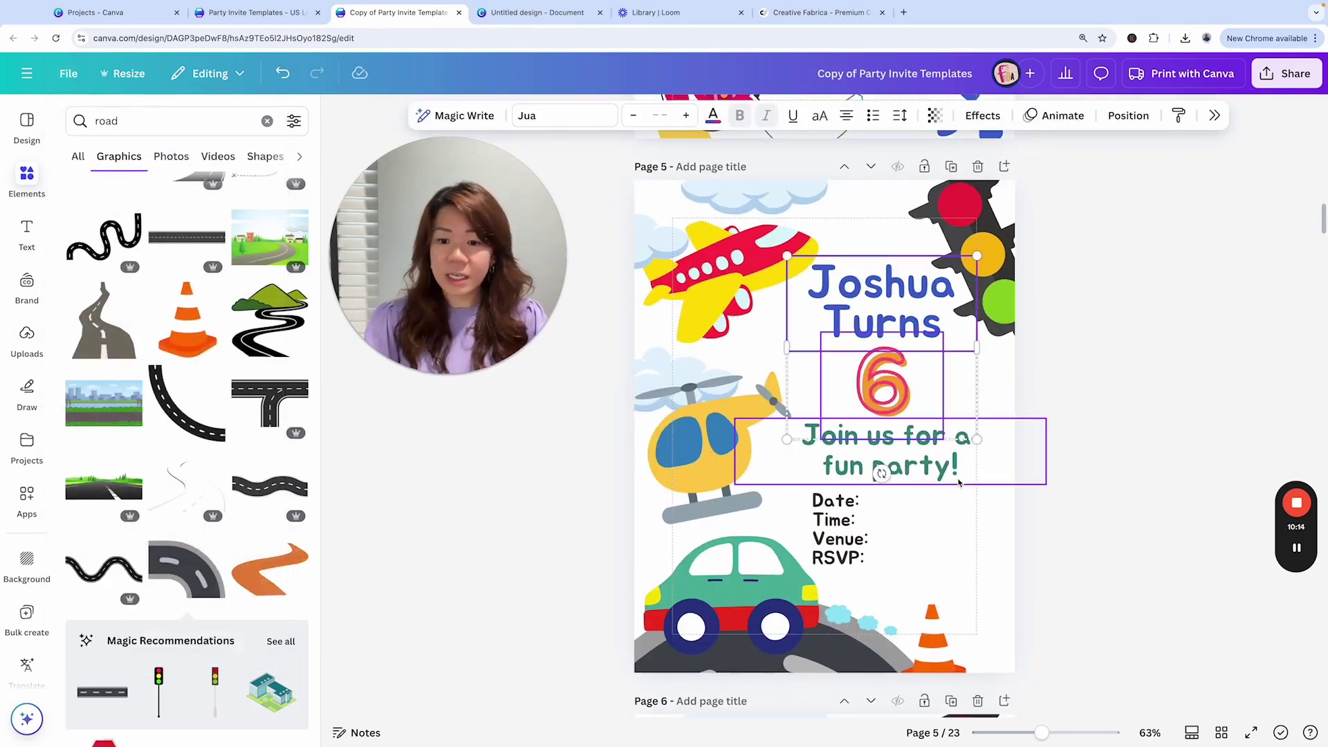
shift+click(883, 519)
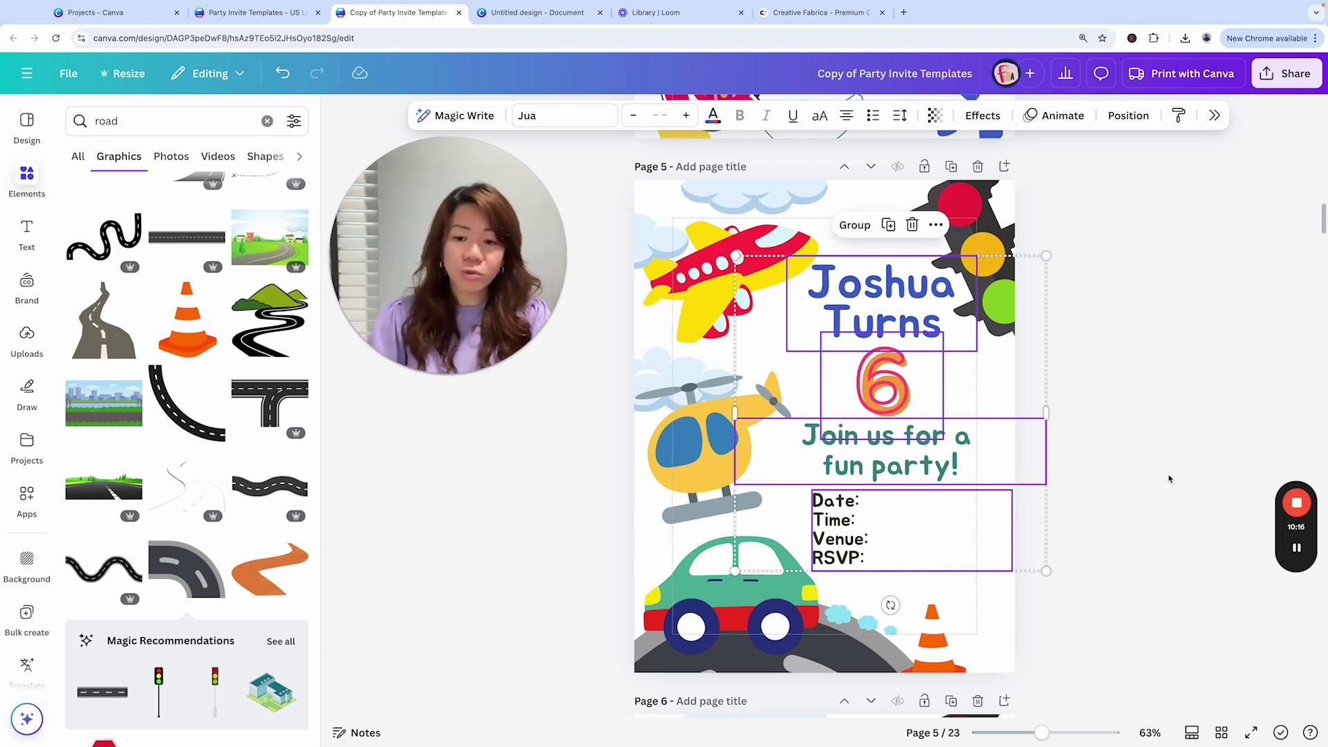
click(537, 13)
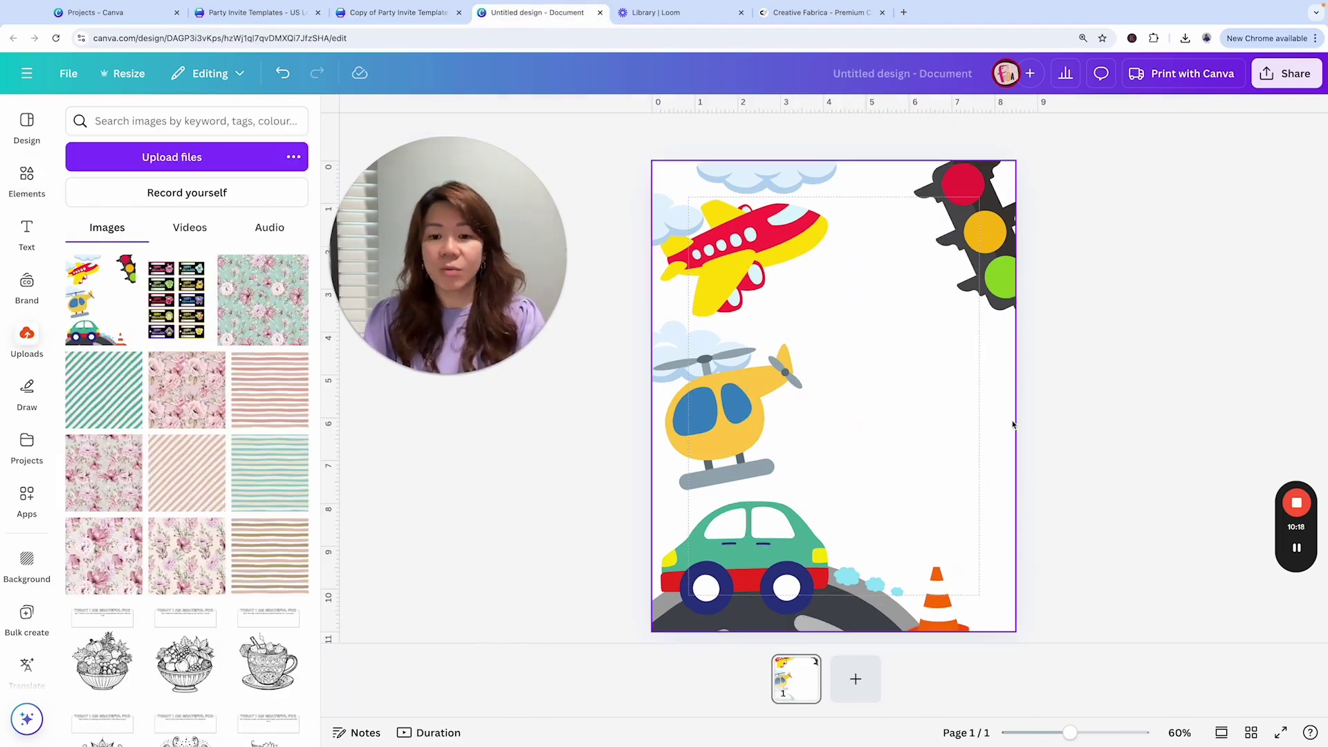
key(ctrl+v)
click(1124, 405)
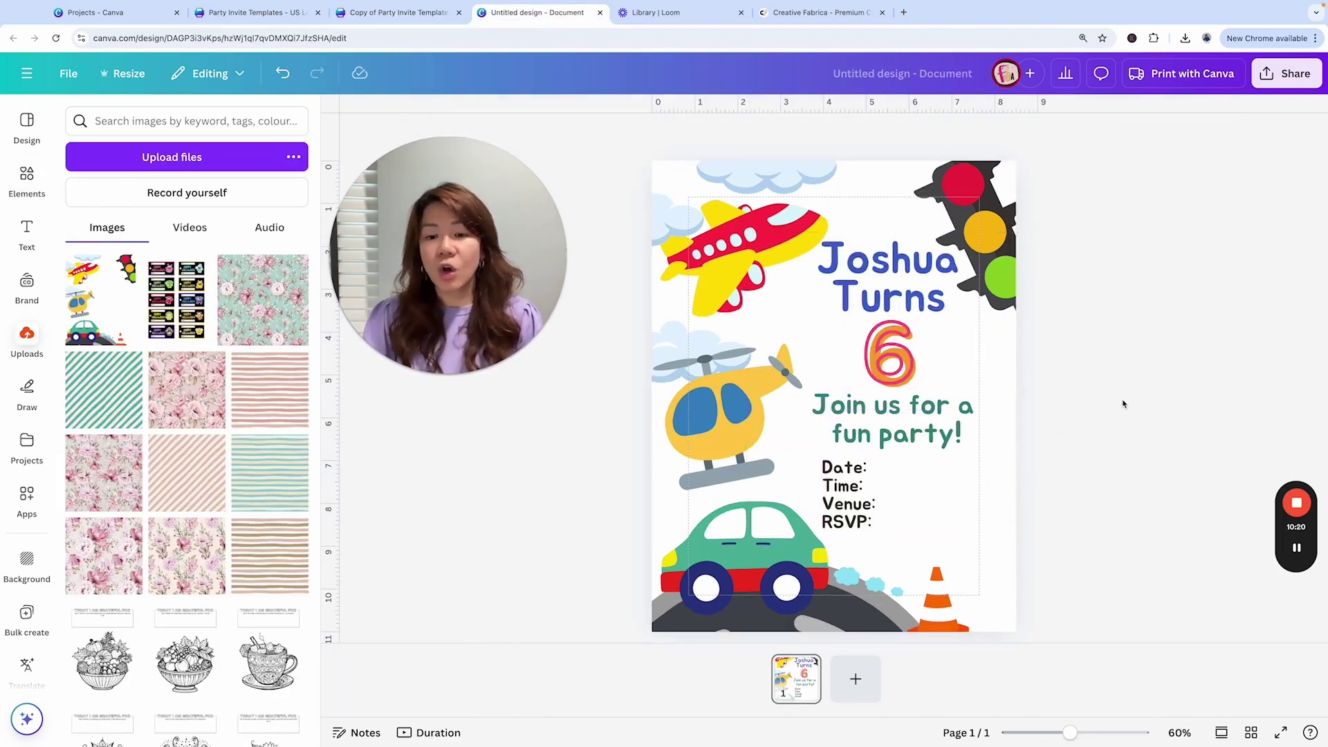
Step: Create a public template link for the invite design and copy it
click(1286, 73)
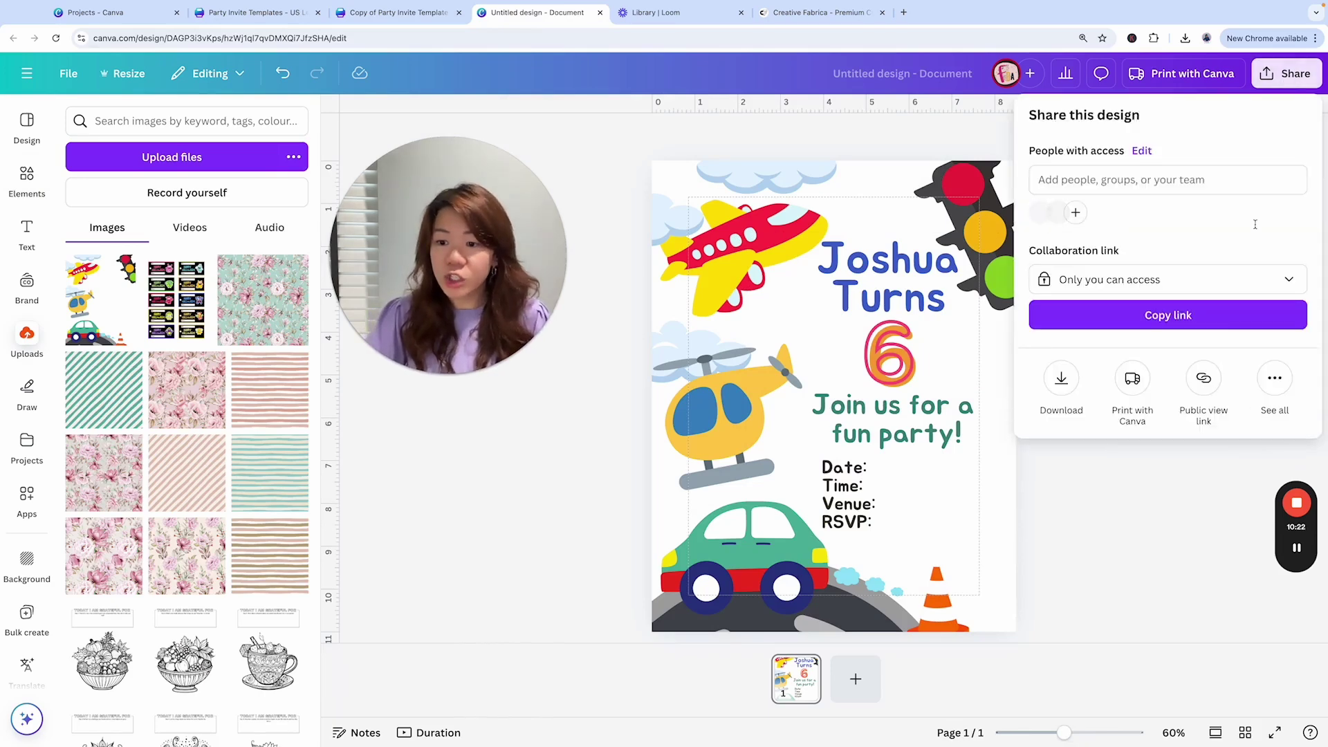
click(1281, 387)
click(1276, 225)
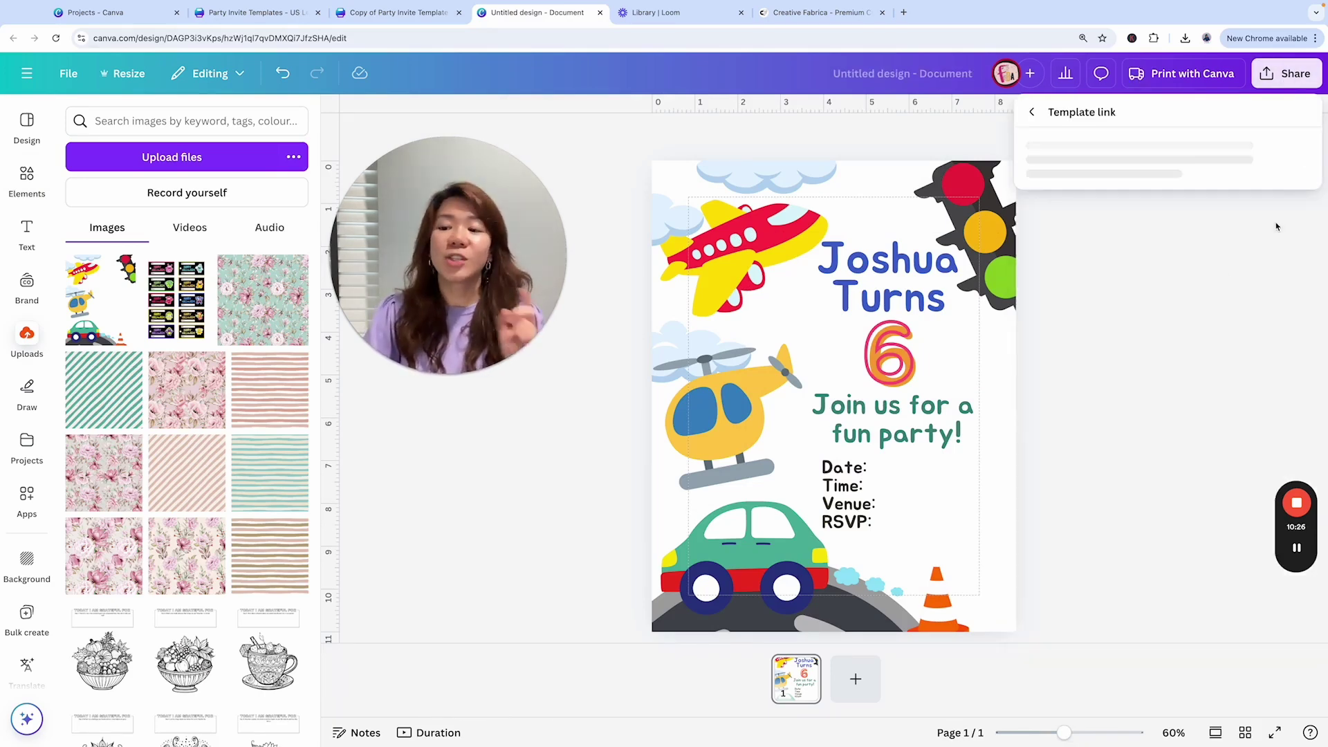
click(1150, 412)
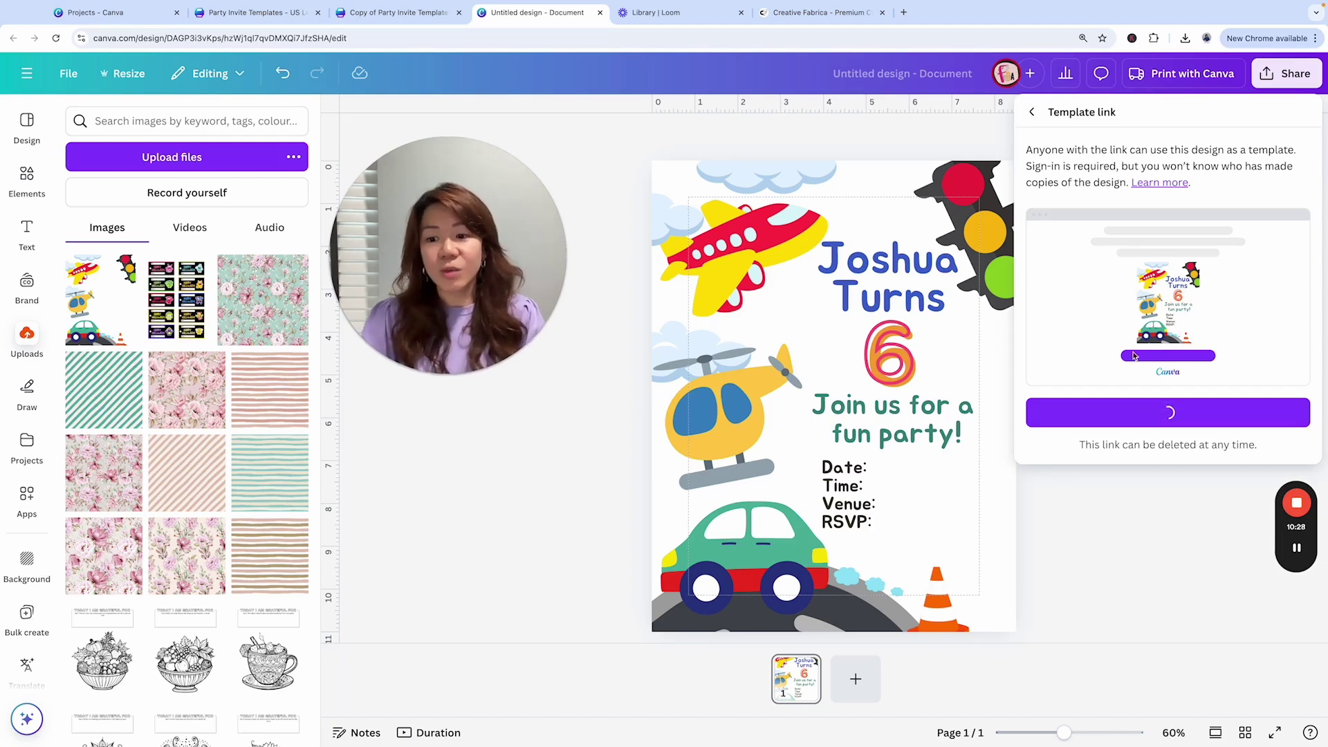
click(1289, 403)
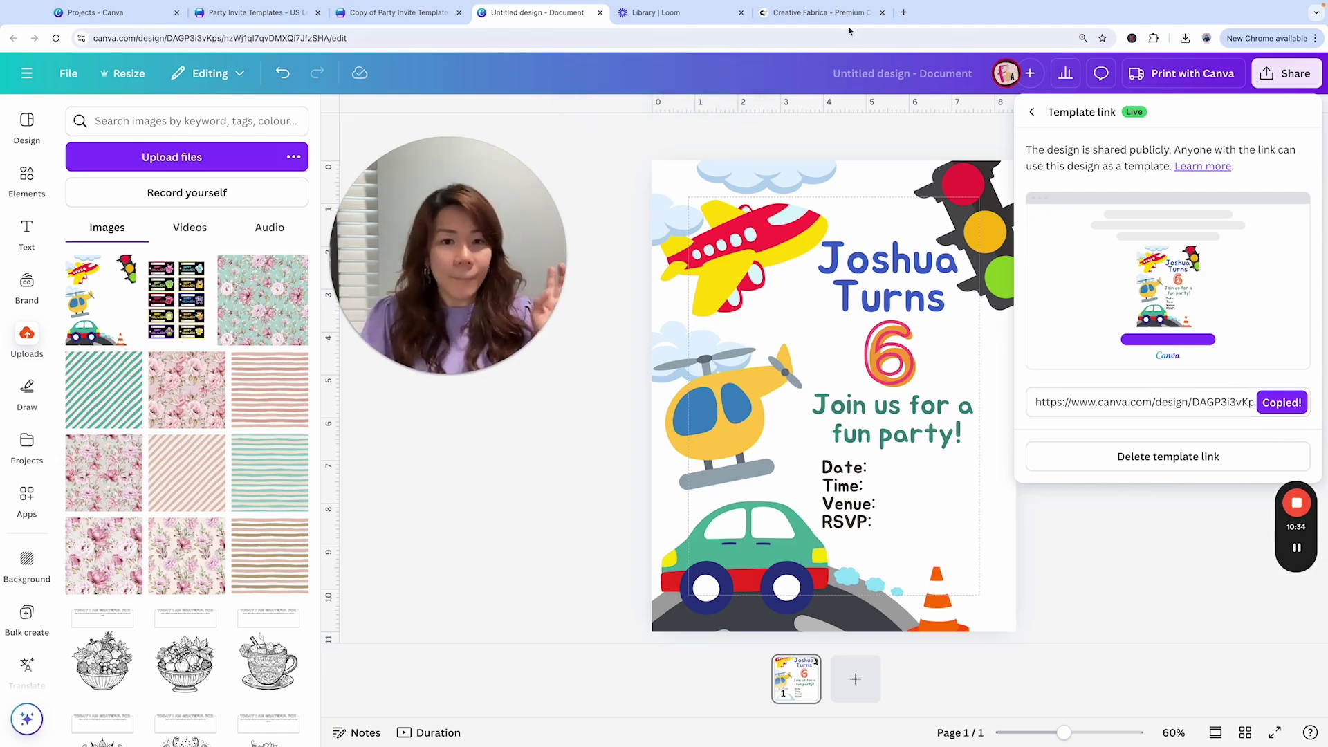
click(903, 12)
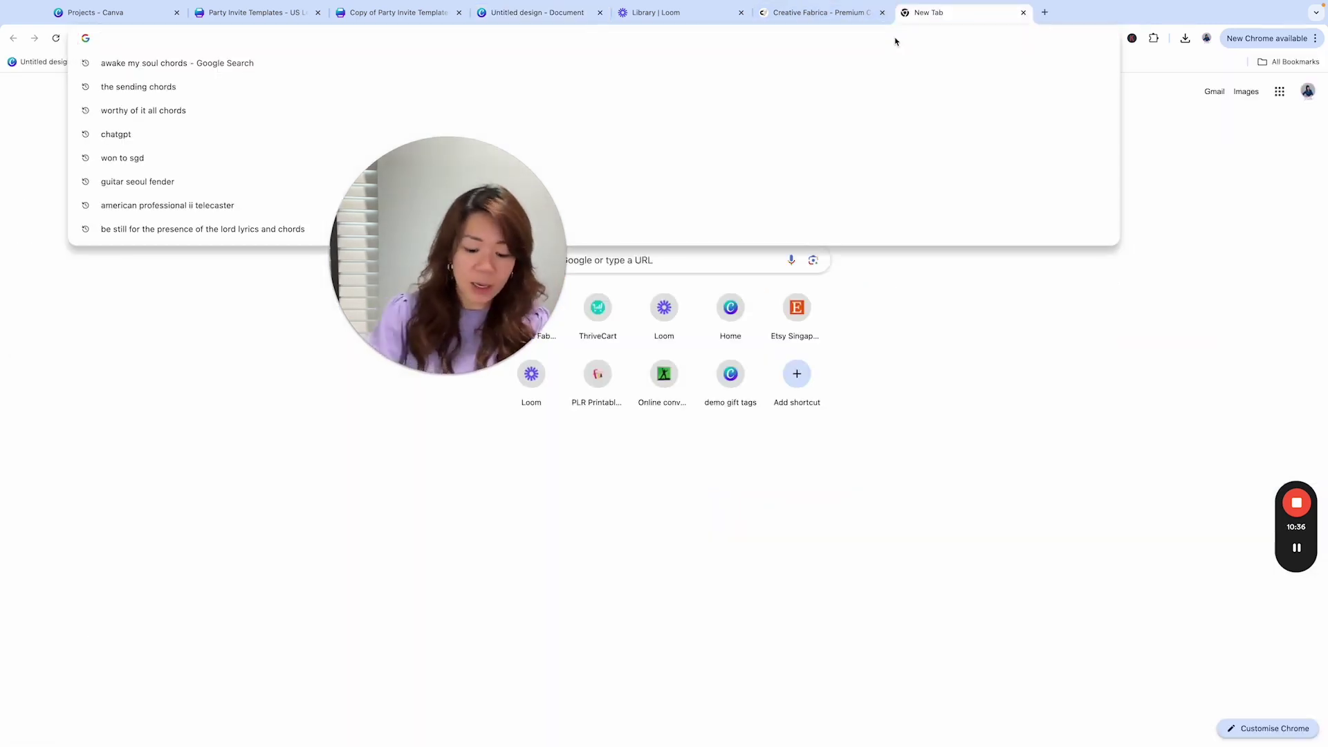
Step: Load the copied template link in a new tab to preview it, then return to the invite editor
key(ctrl+v)
key(Return)
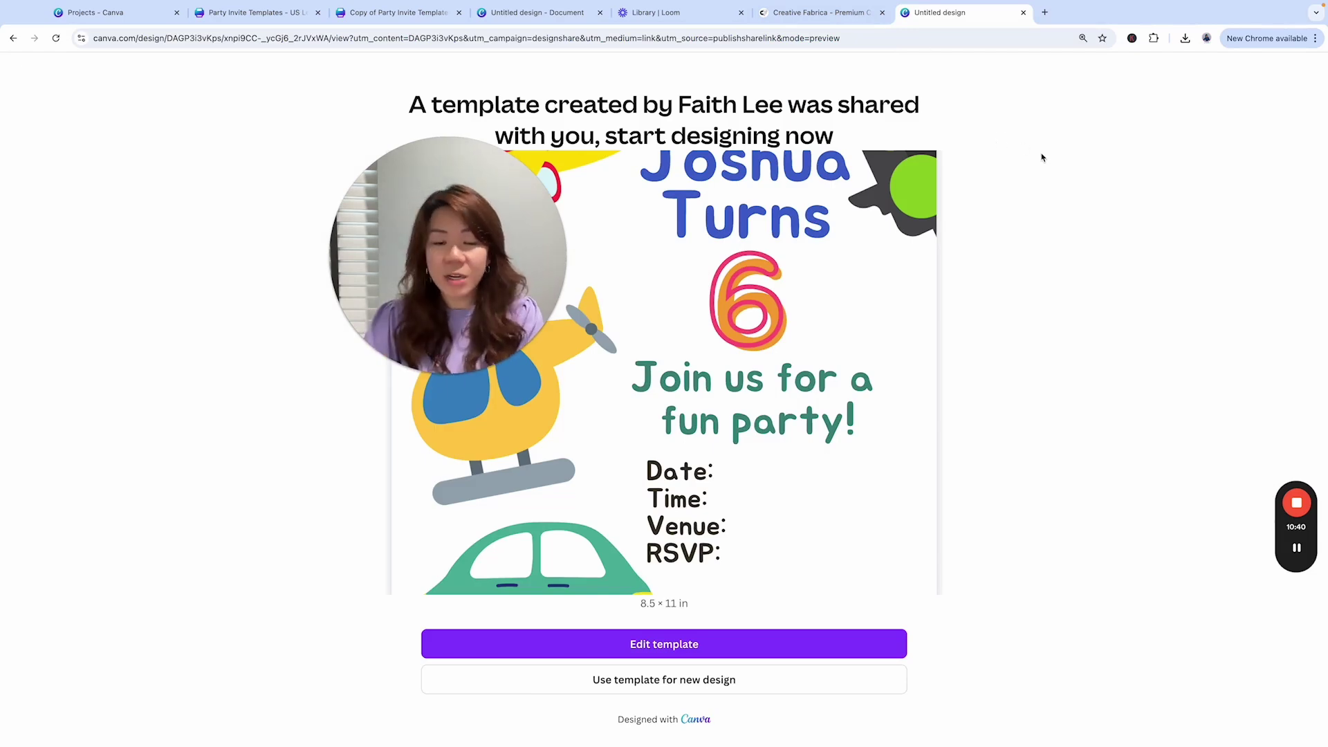
click(702, 14)
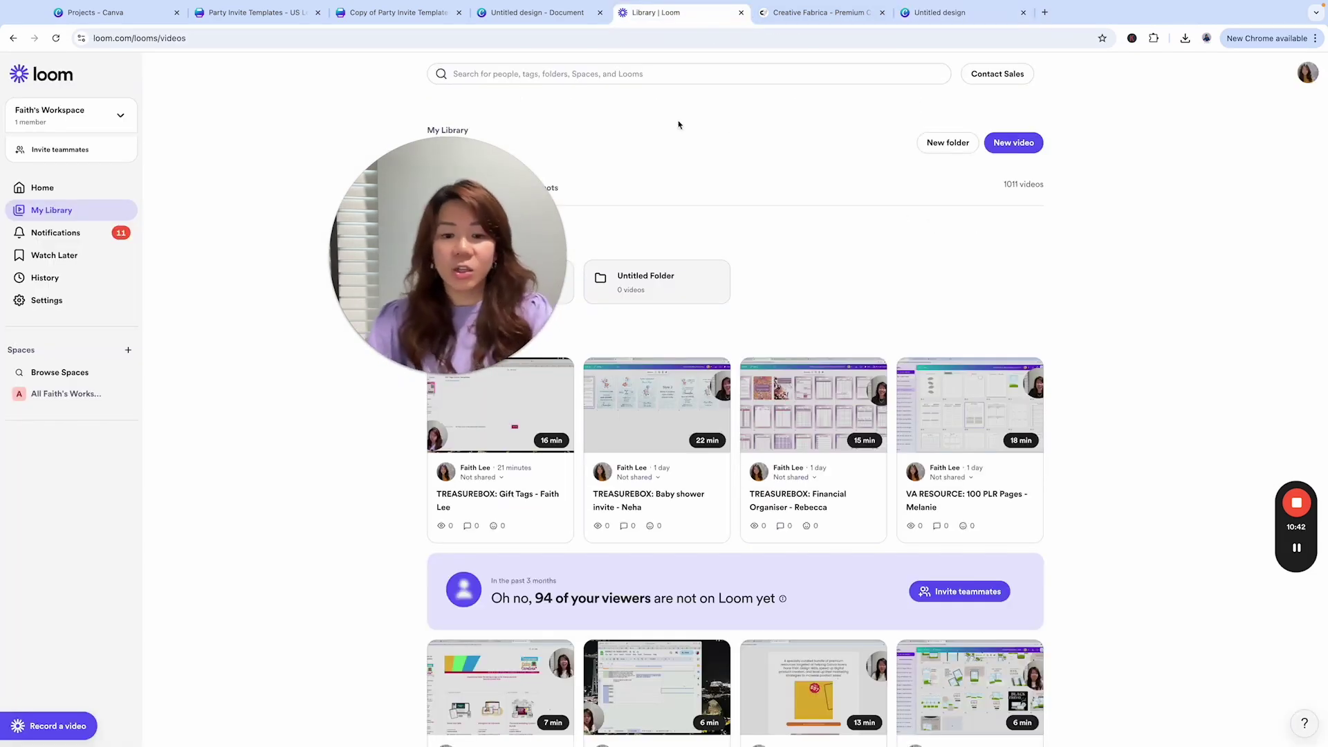
click(508, 13)
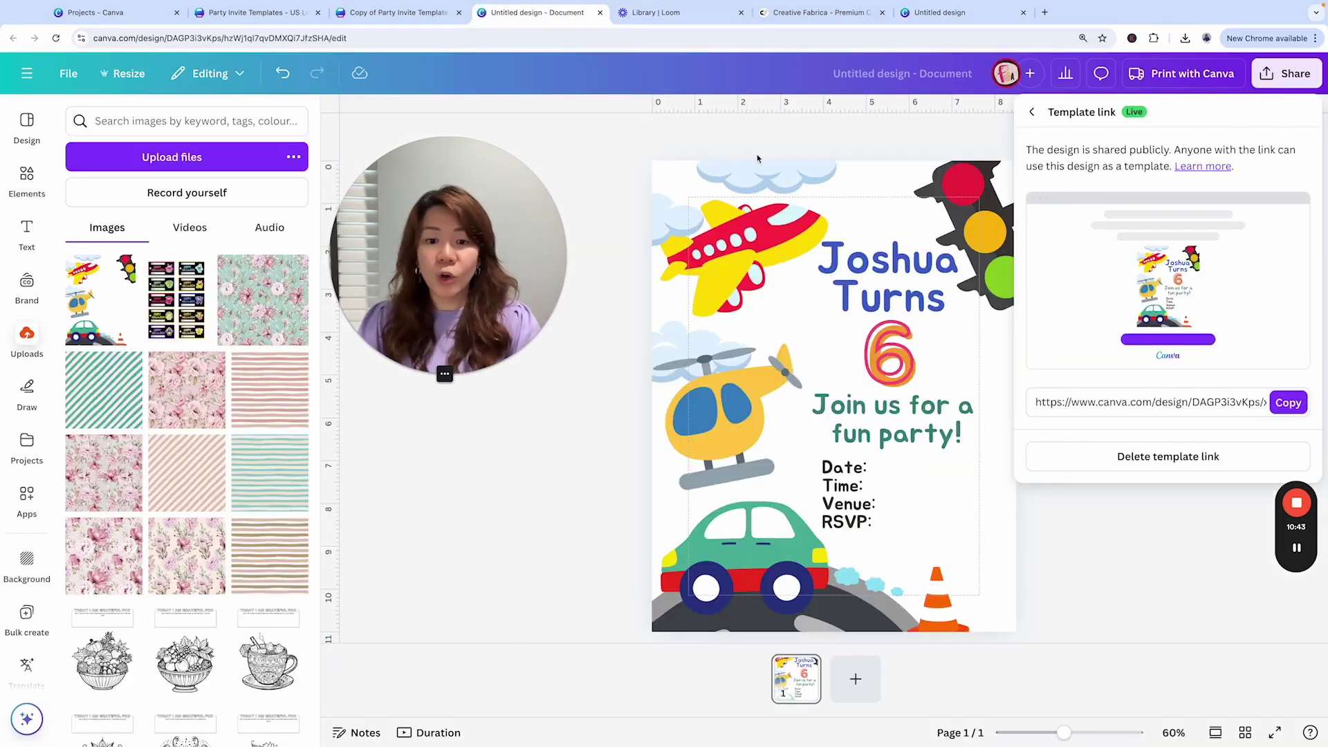
Step: Replace the child's name in the invite heading with a different test name
click(1156, 499)
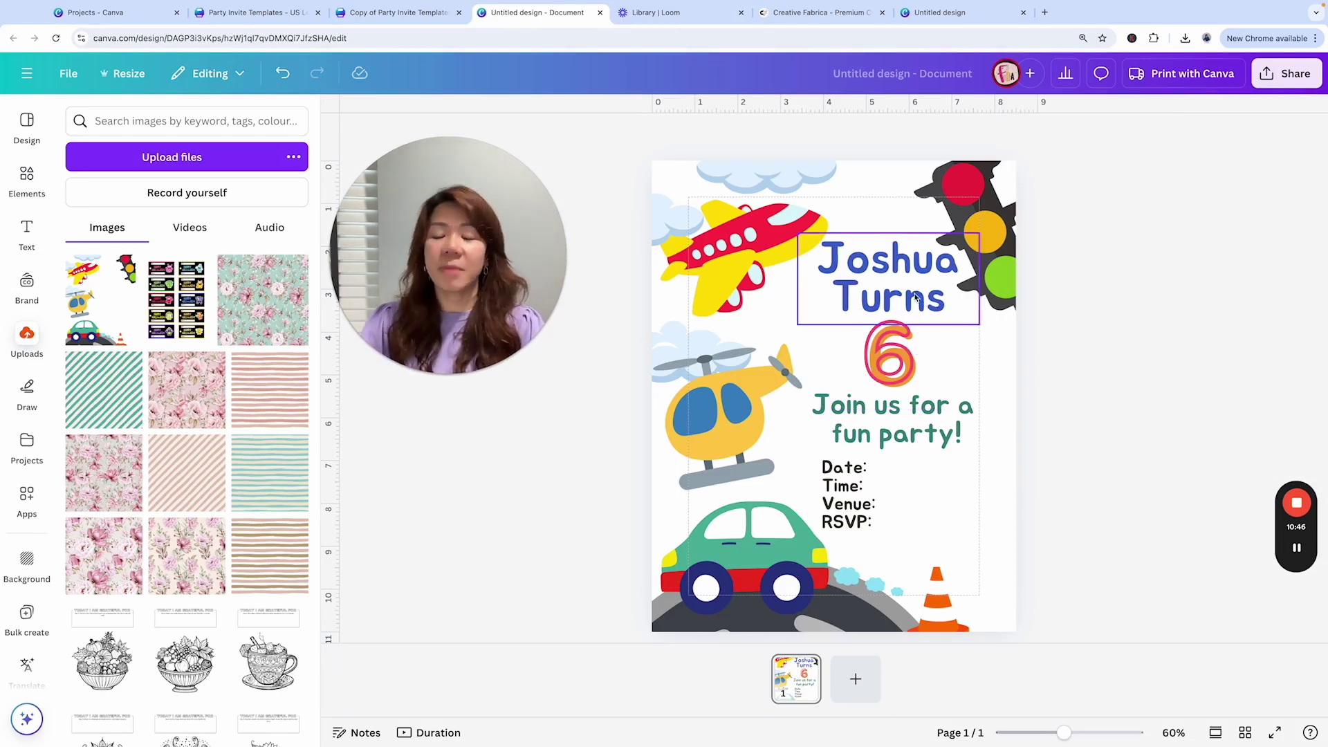
click(879, 265)
double_click(892, 266)
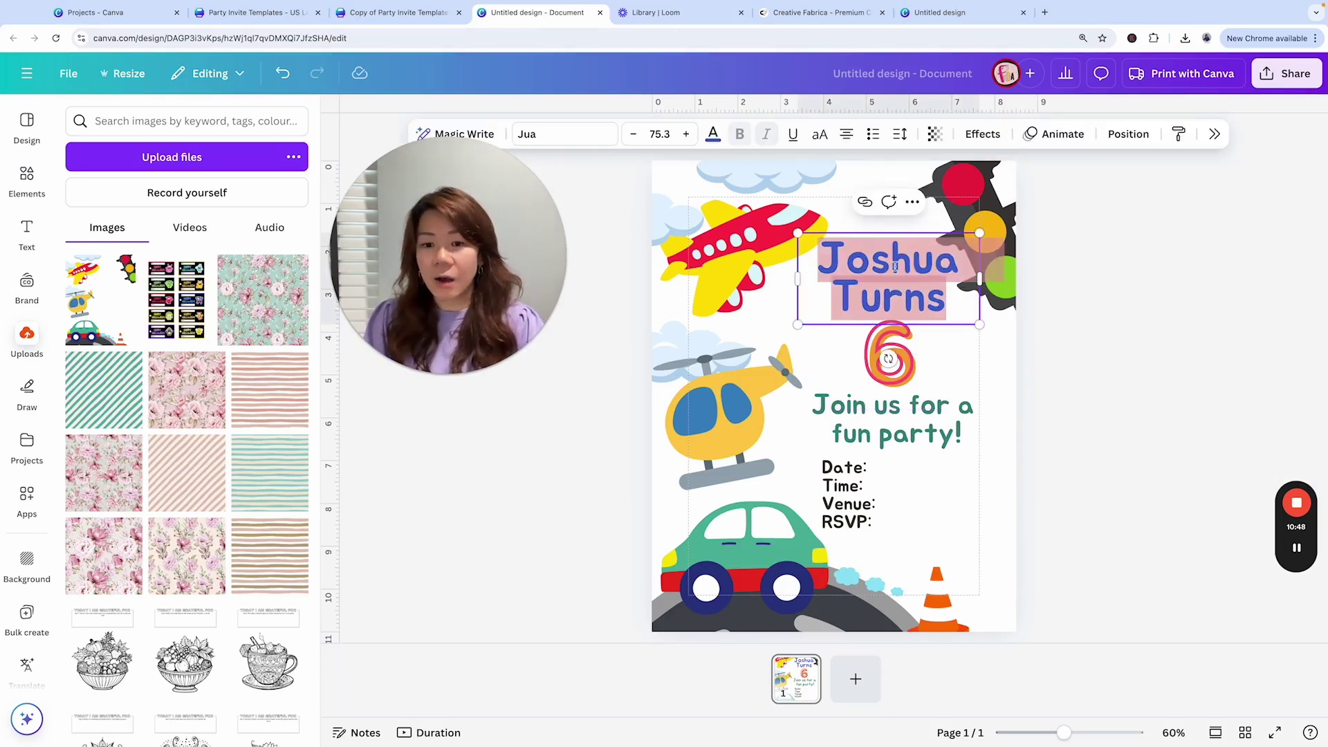
click(893, 266)
double_click(912, 258)
text(NOaj)
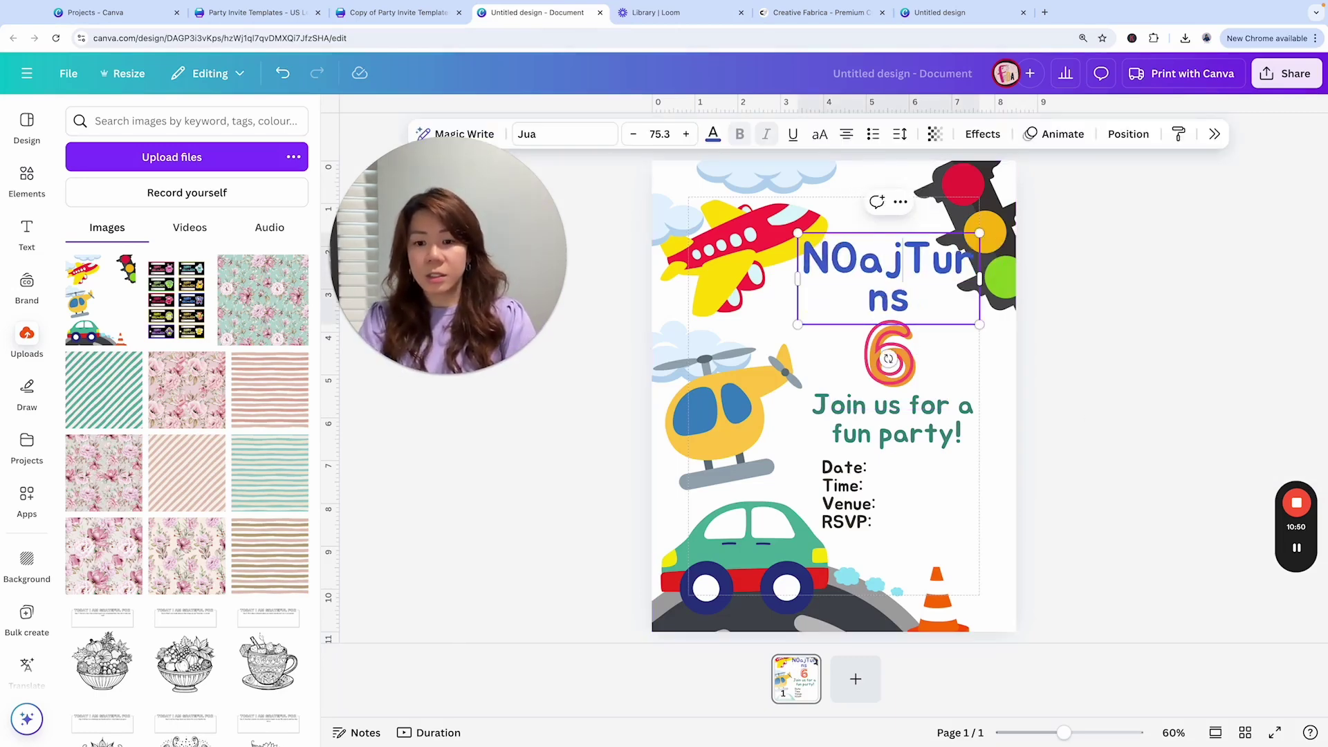
text(jh)
key(BackSpace)
key(BackSpace)
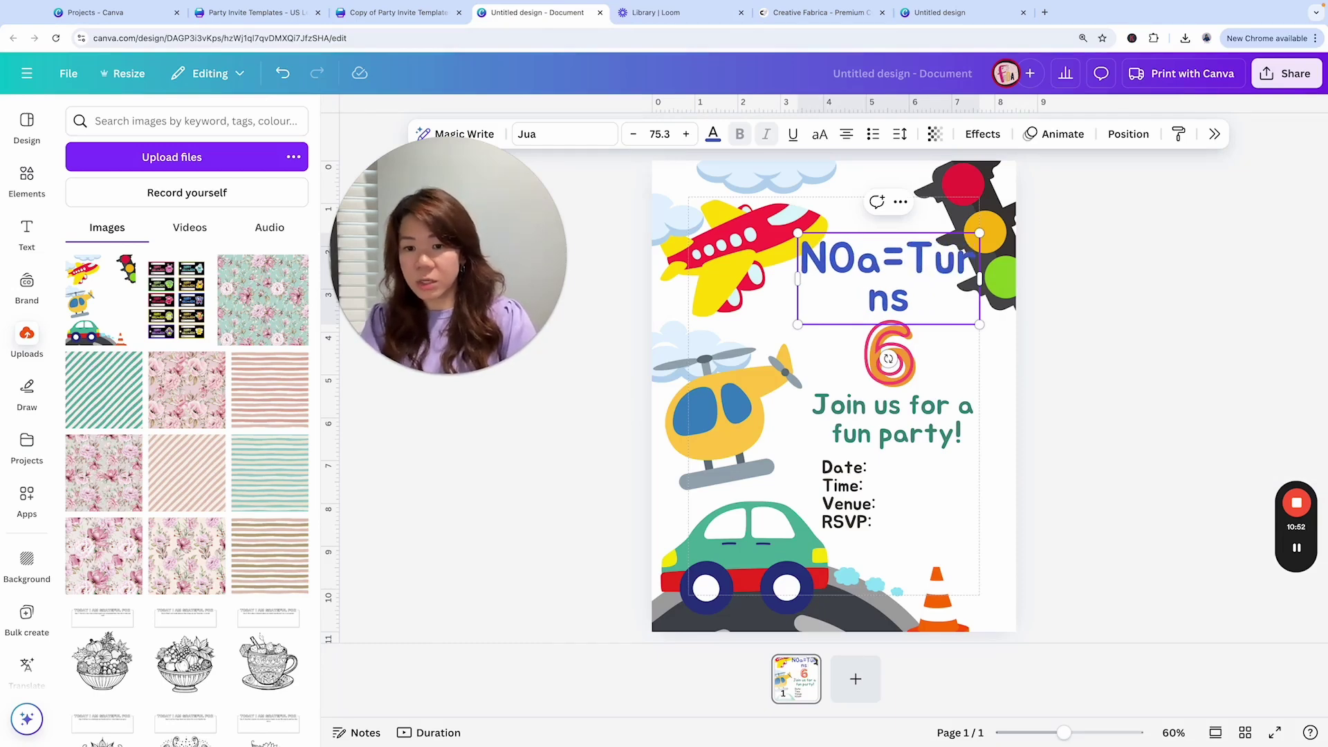
key(BackSpace)
text(h)
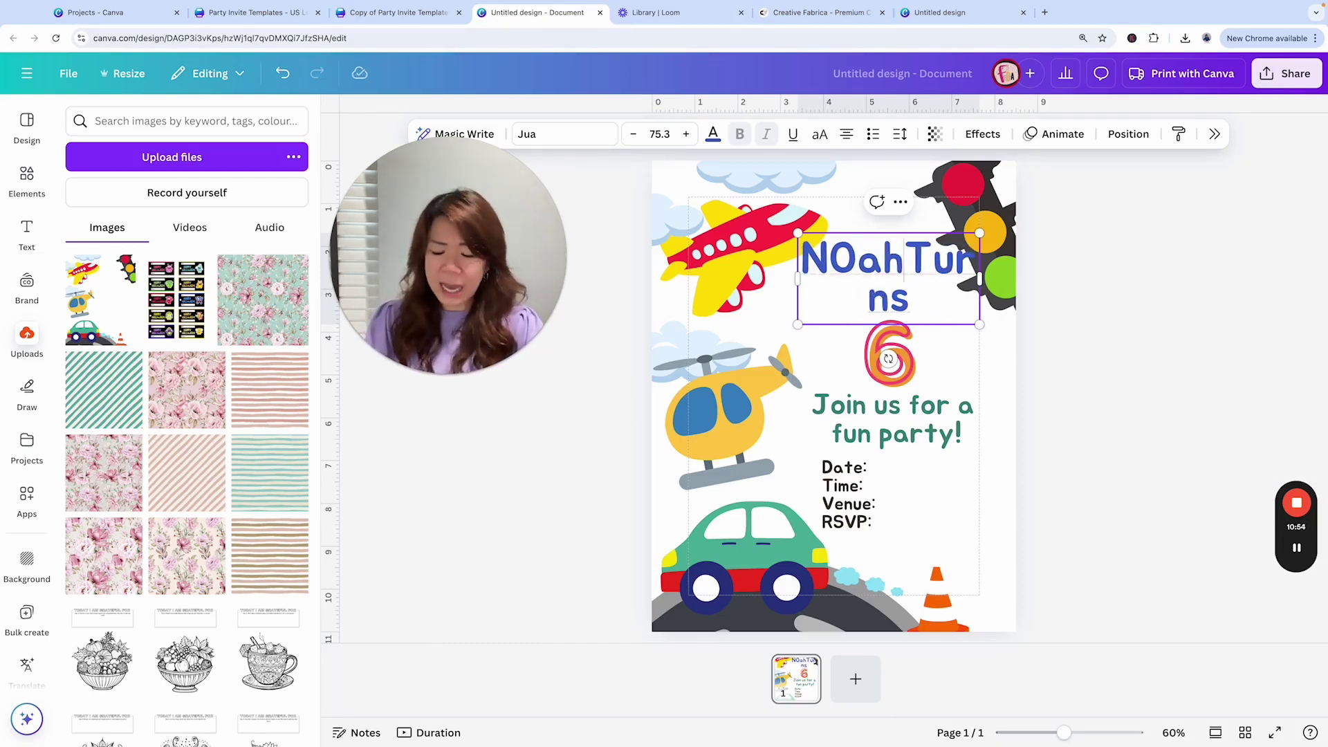
Step: Lowercase 'turns' and fix the capitalisation of the new name in the heading
key(Right)
key(BackSpace)
text(t)
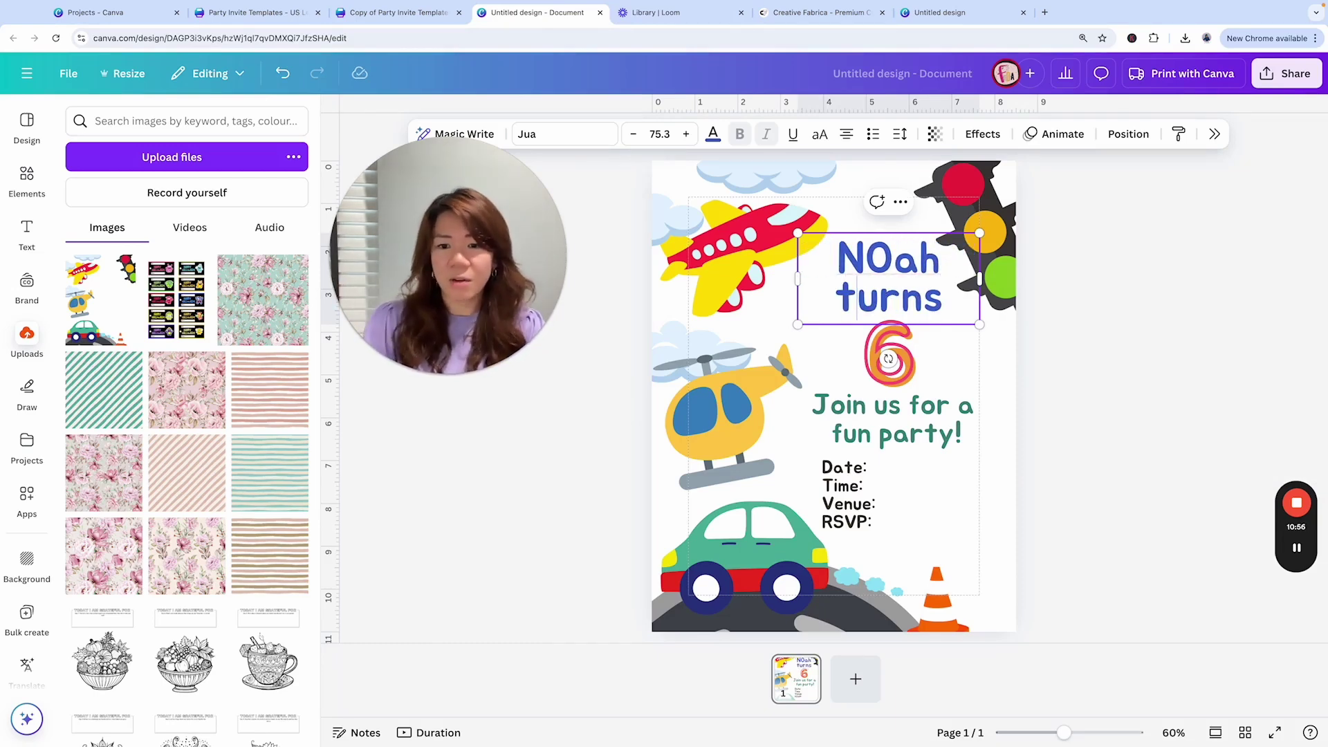
click(895, 256)
key(BackSpace)
text(o)
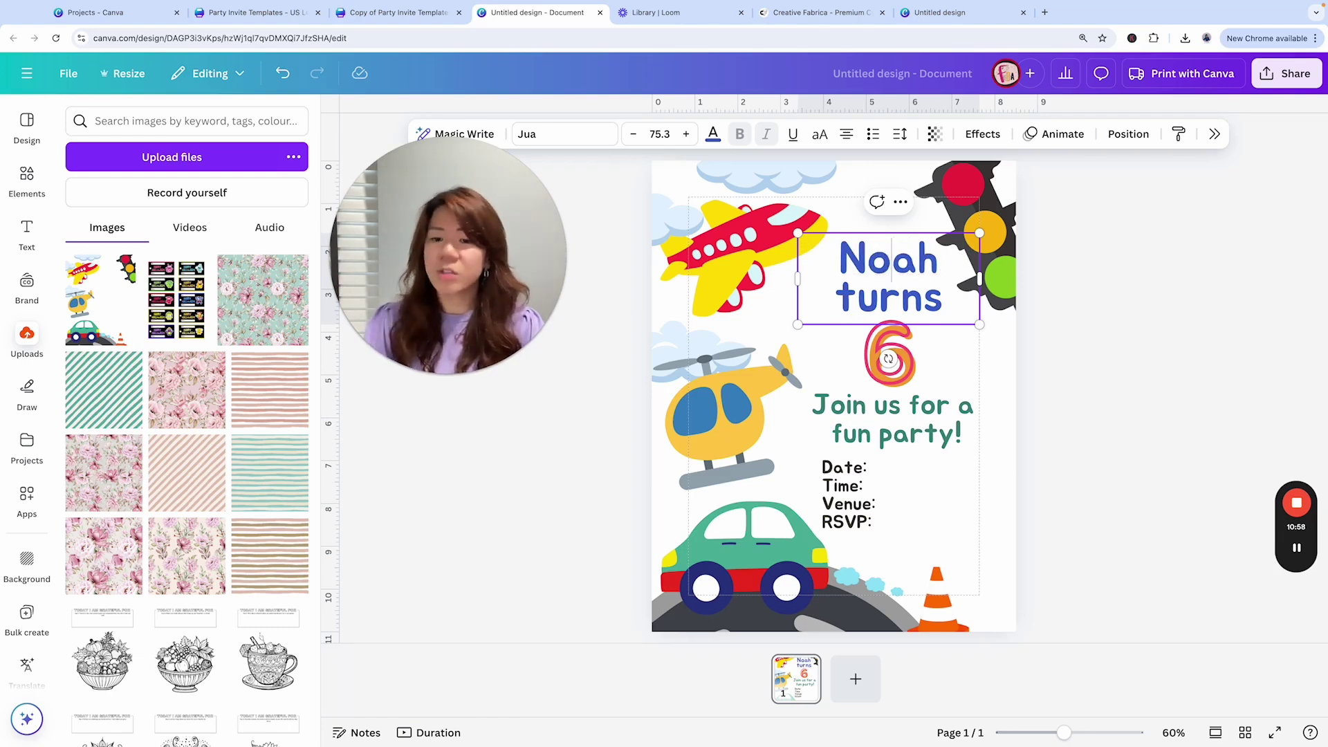
Step: Change the age number from 6 to 4
click(919, 351)
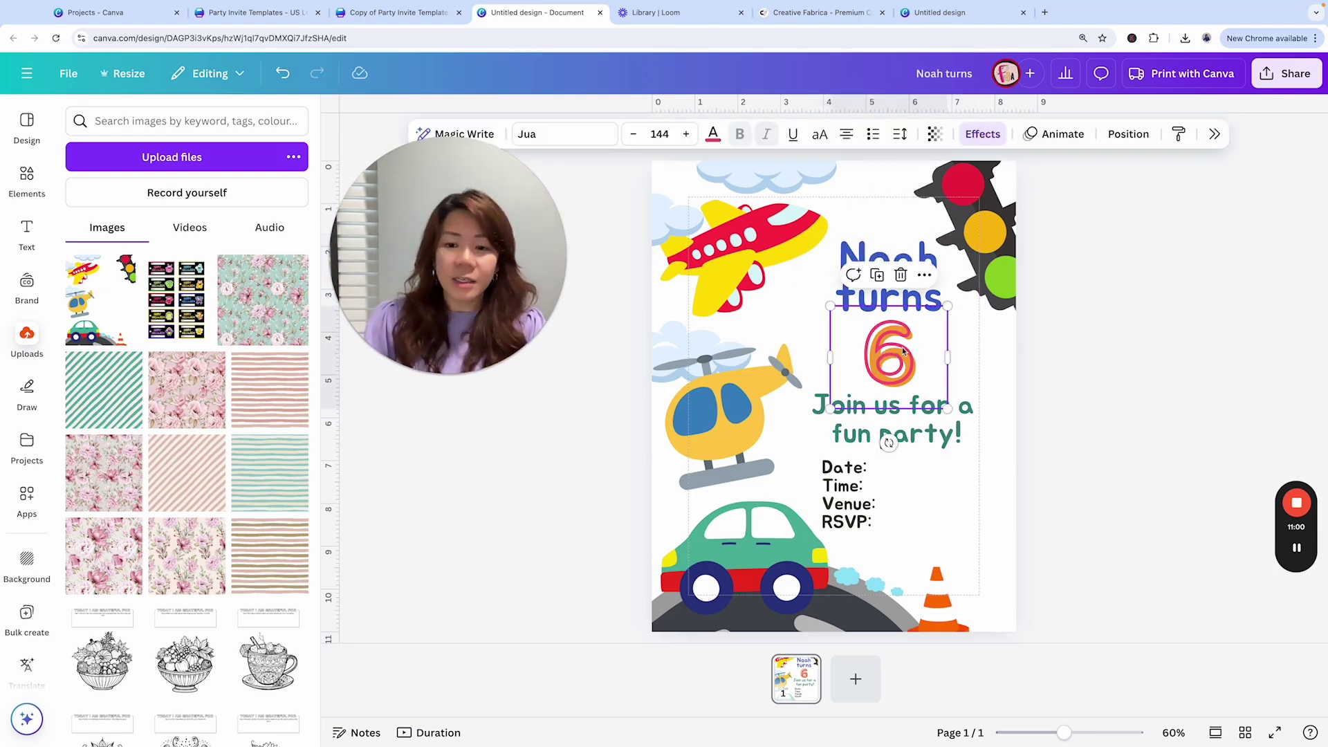
double_click(898, 348)
text(4)
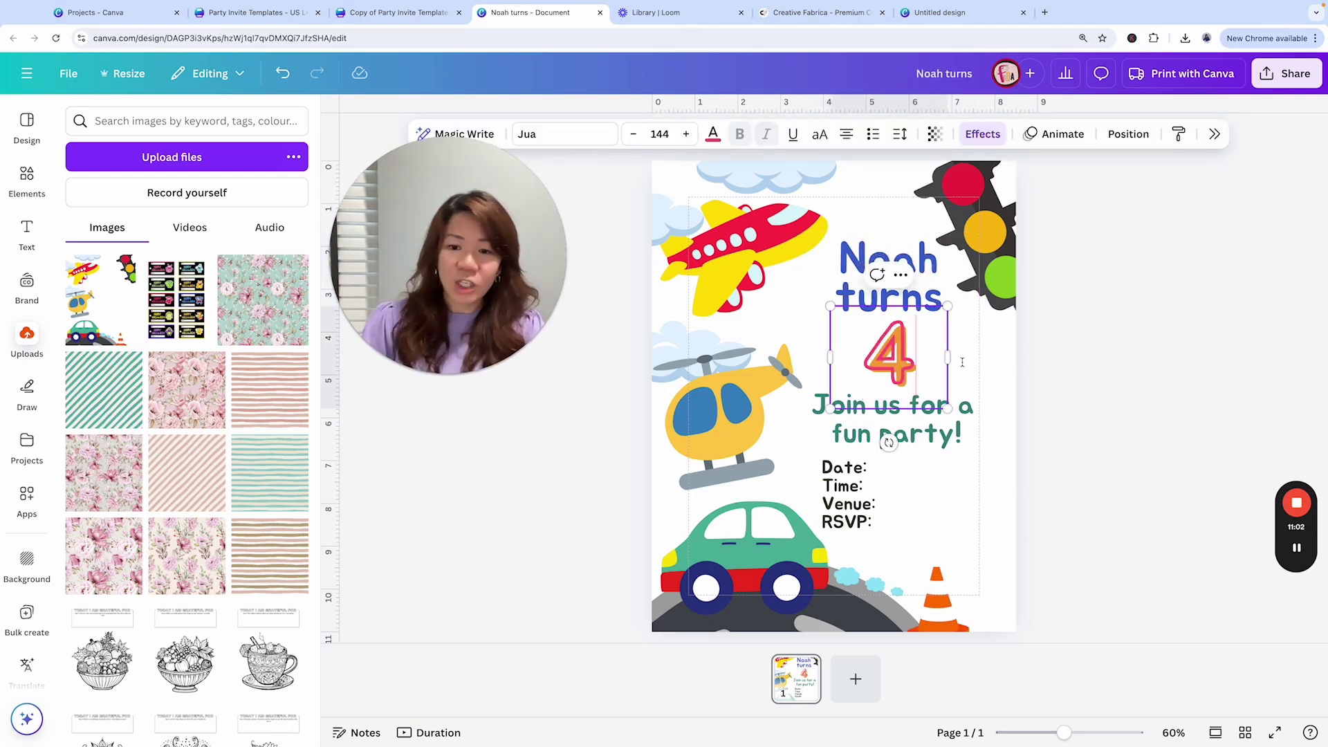
Step: Add the test entry 'asd' after Date: in the details block
double_click(890, 465)
click(891, 466)
text(ate:)
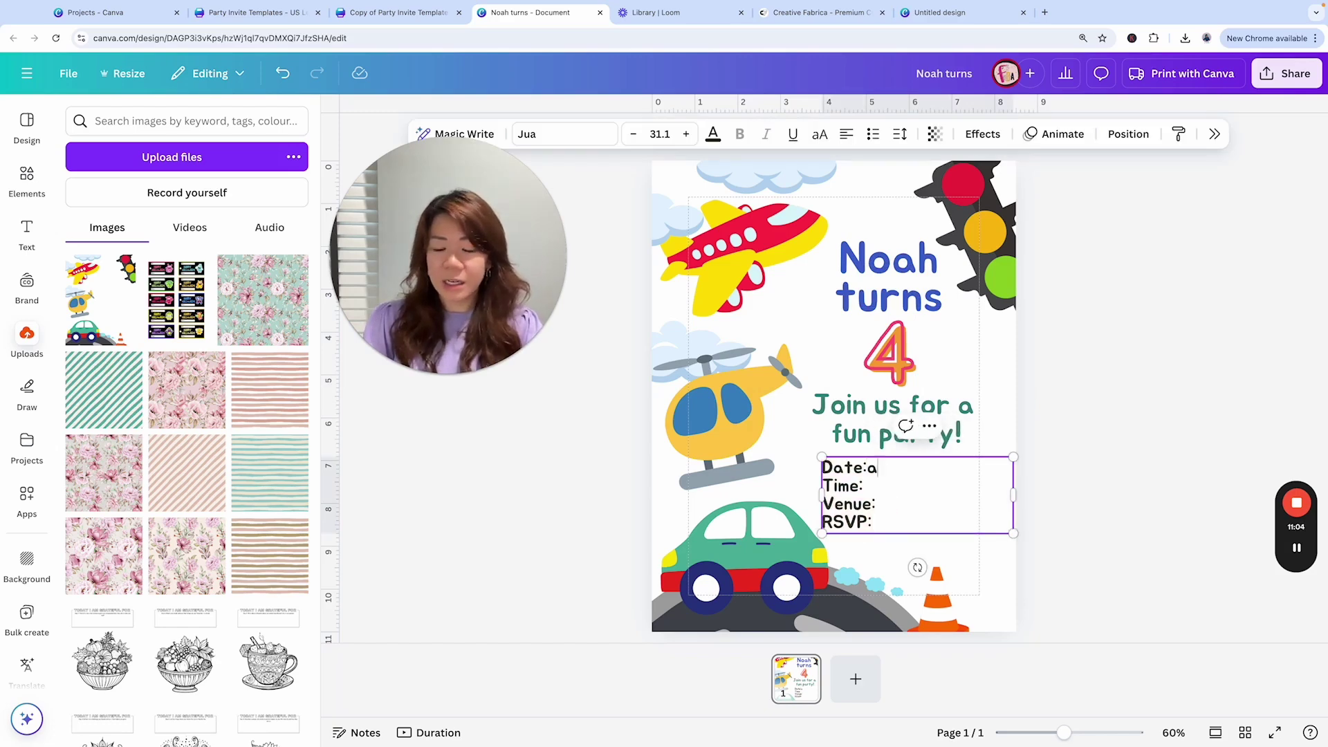
text(asdfas)
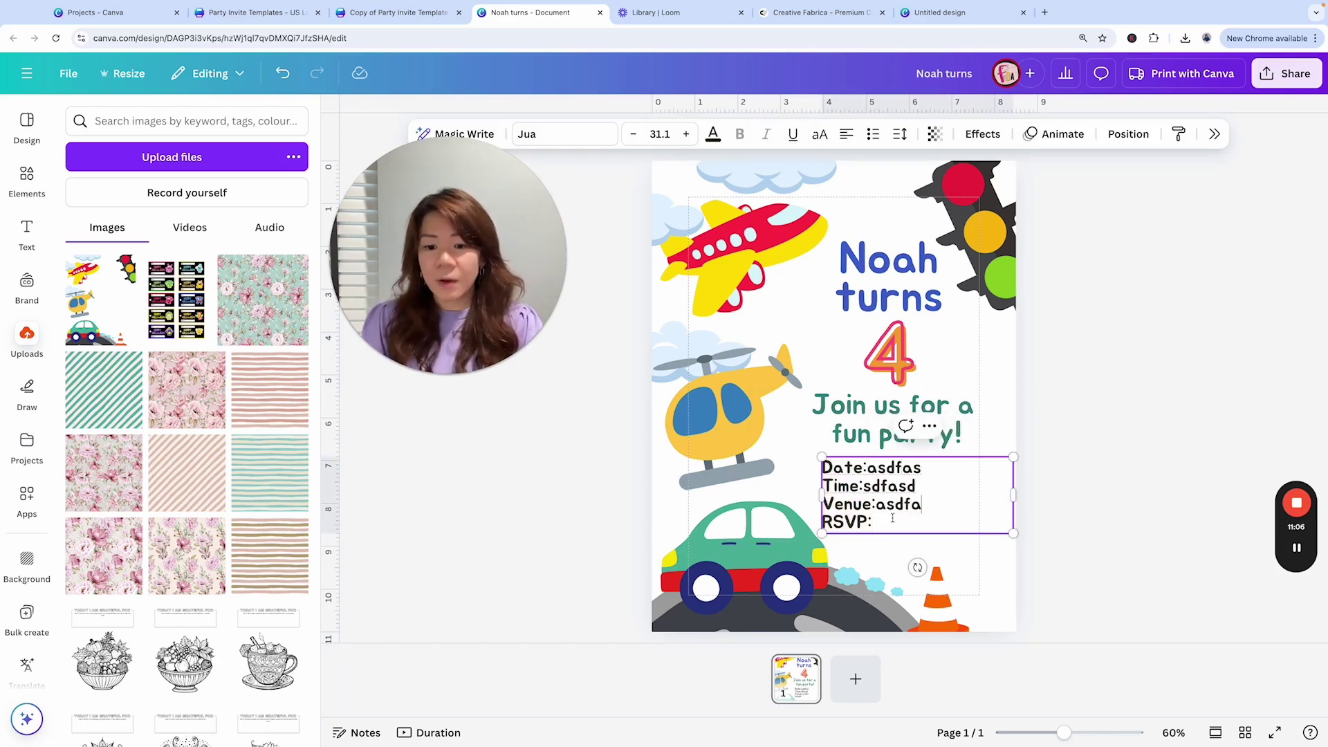
Step: Return to the Copy of Party Invite Templates design and show all its pages in Grid view
click(1090, 454)
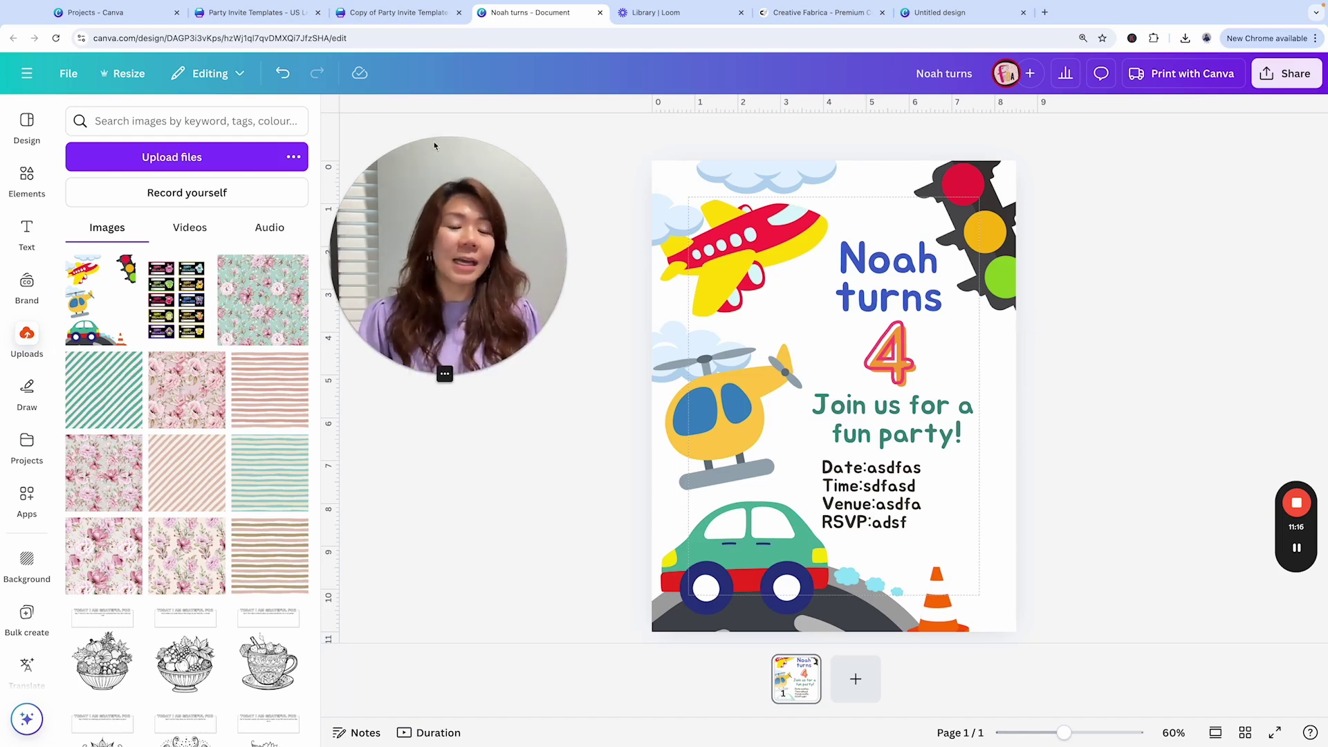
click(392, 16)
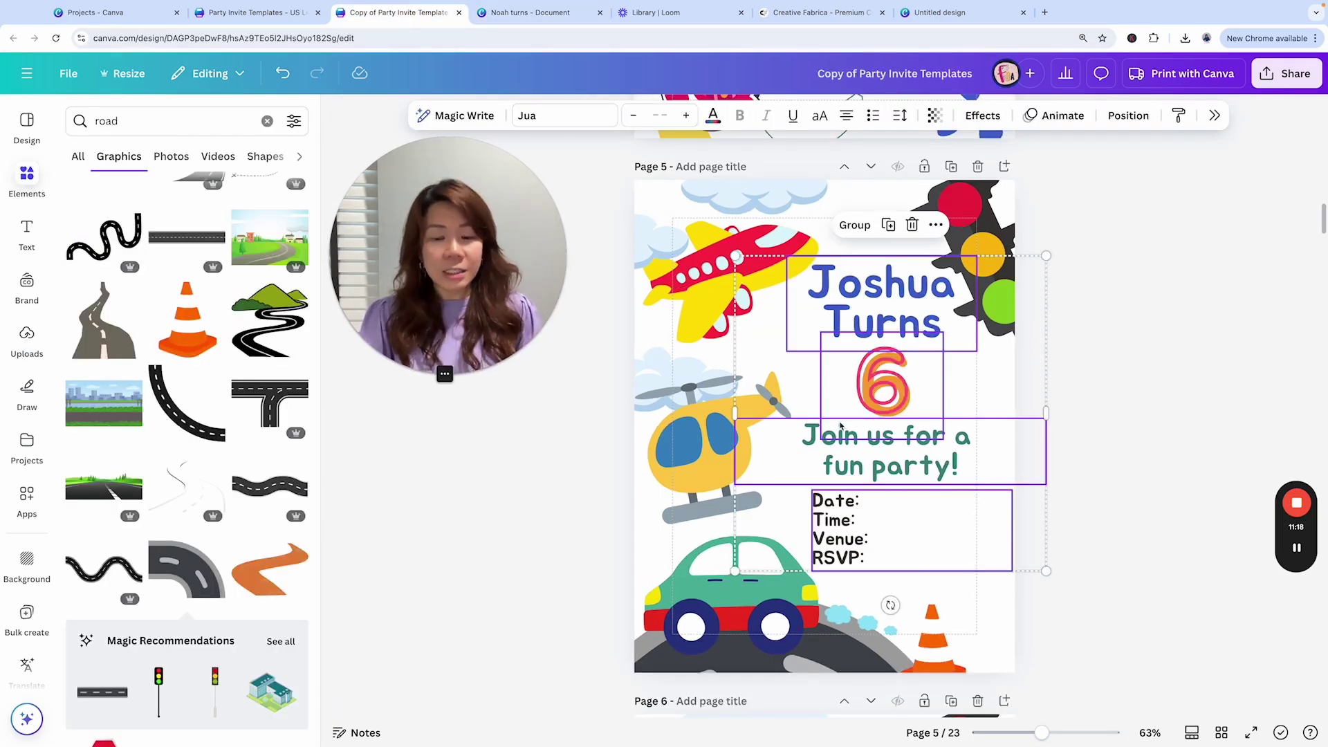
click(1221, 732)
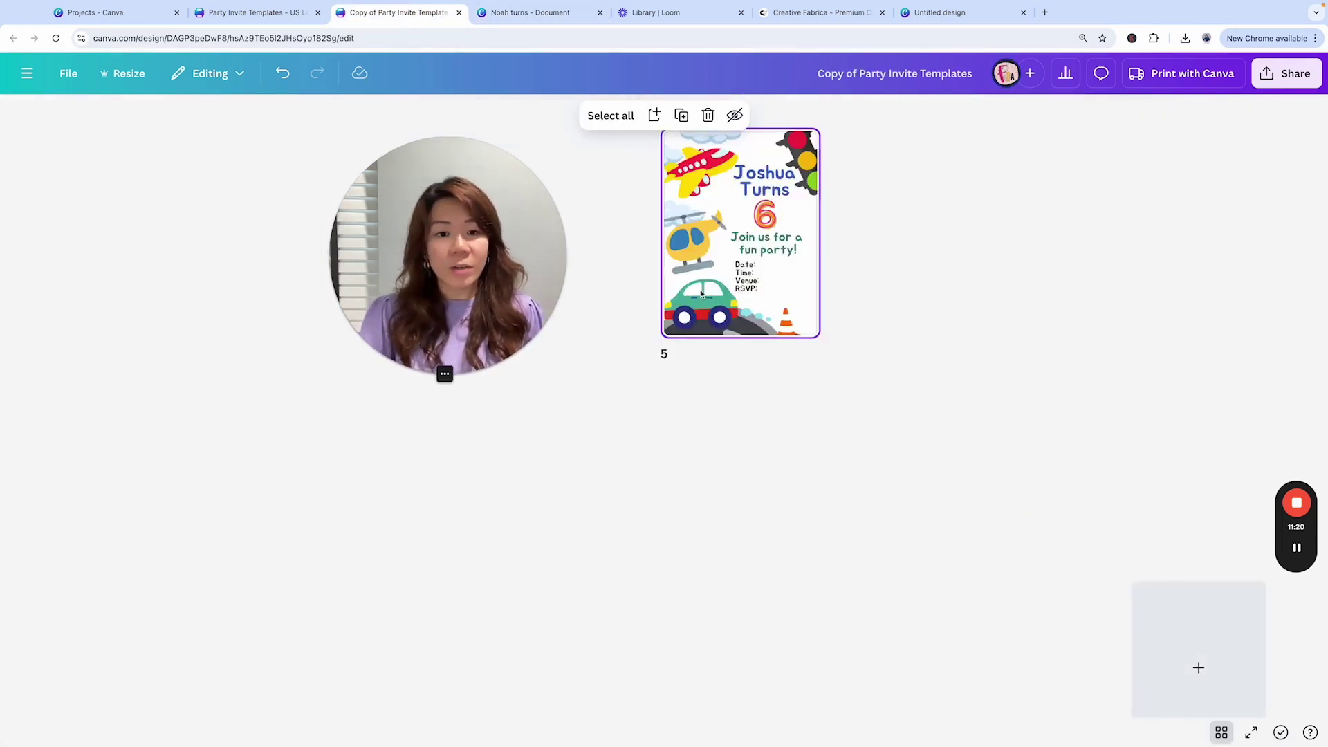
drag(415, 238, 1193, 318)
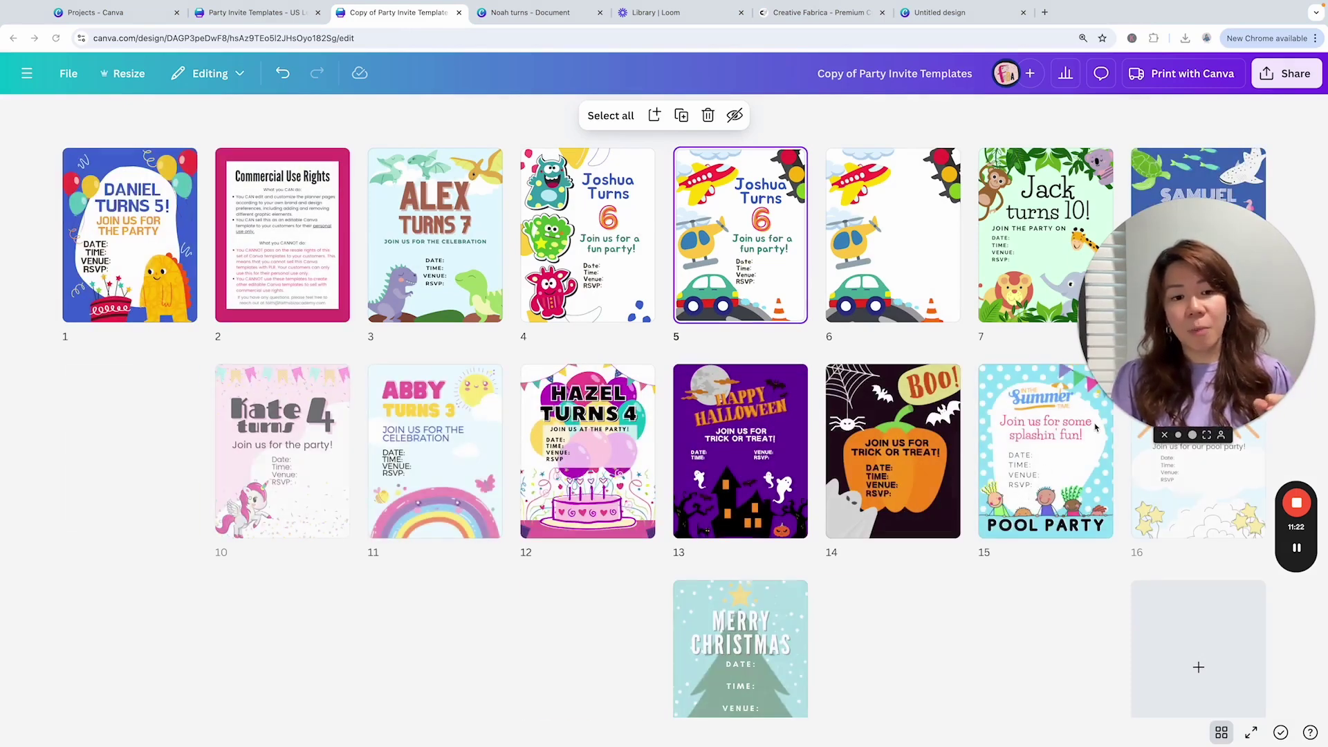